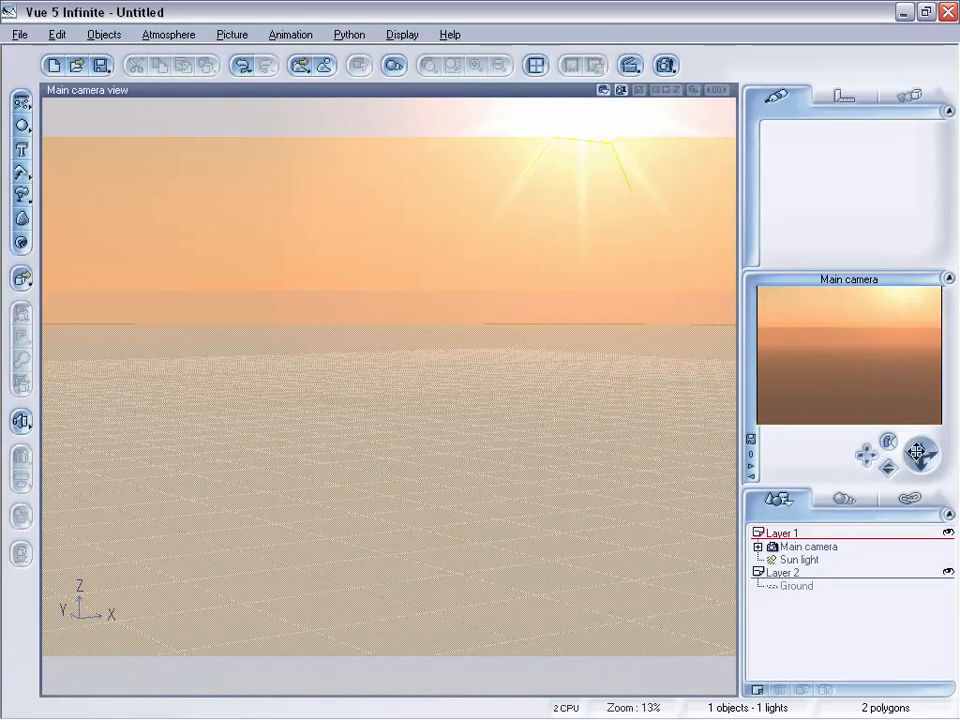
- Add an infinite cloud plane to the scene and raise it into the sky above the camera
drag(917, 452, 917, 452)
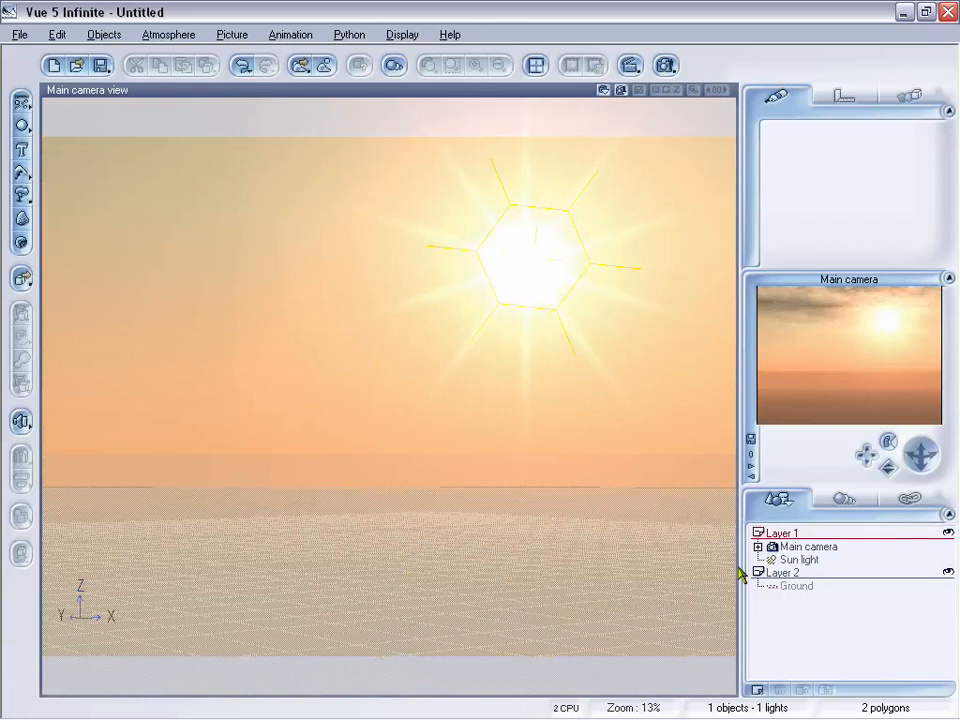
drag(919, 454, 918, 453)
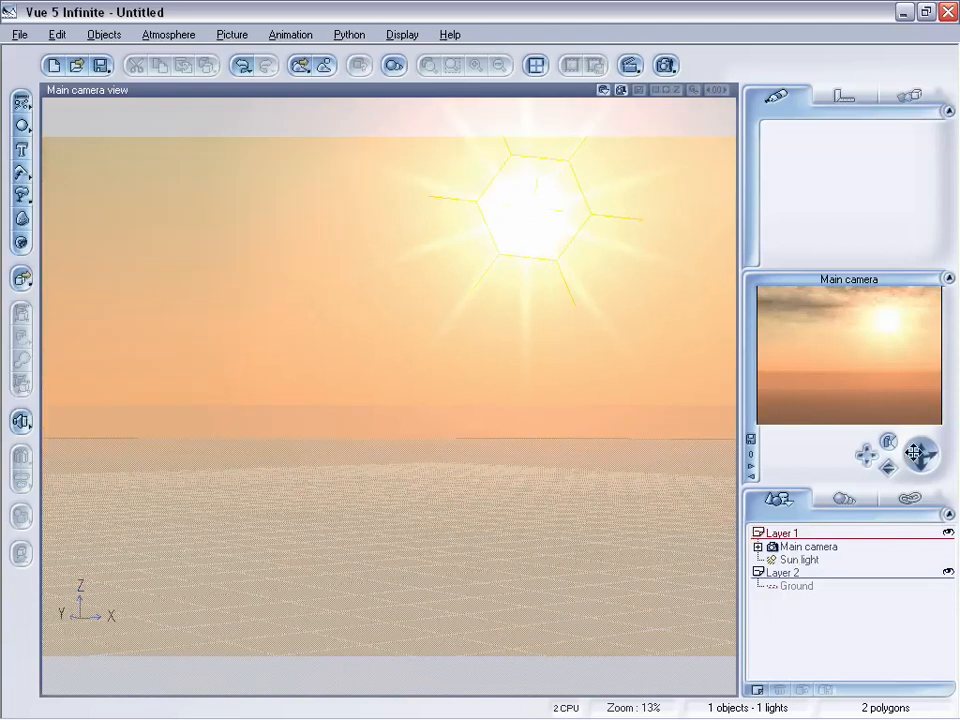
click(21, 101)
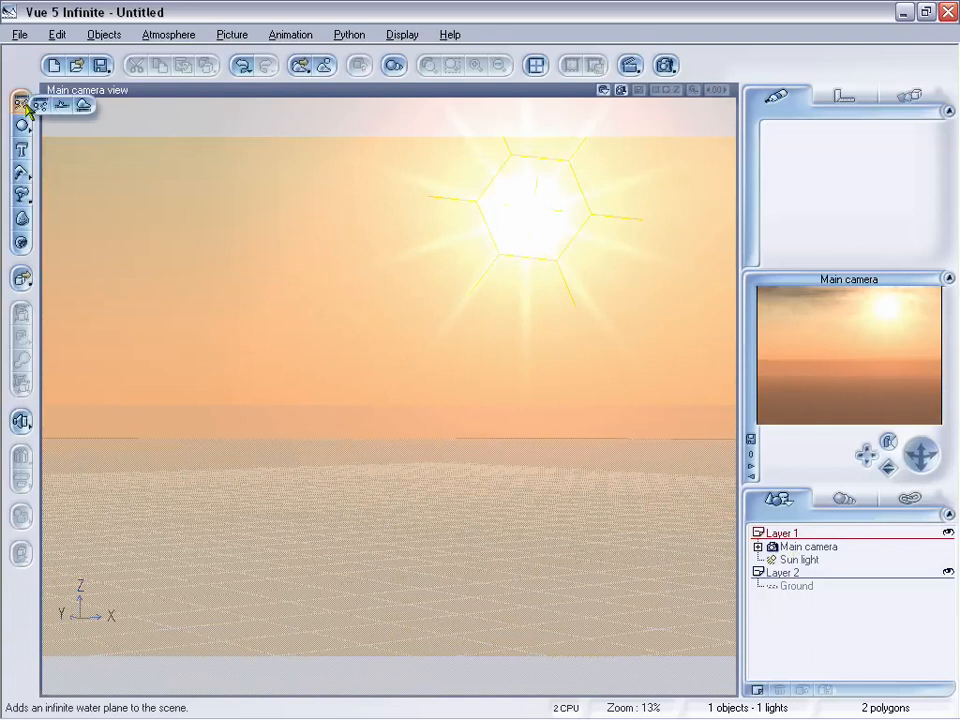
click(84, 107)
drag(491, 583, 577, 219)
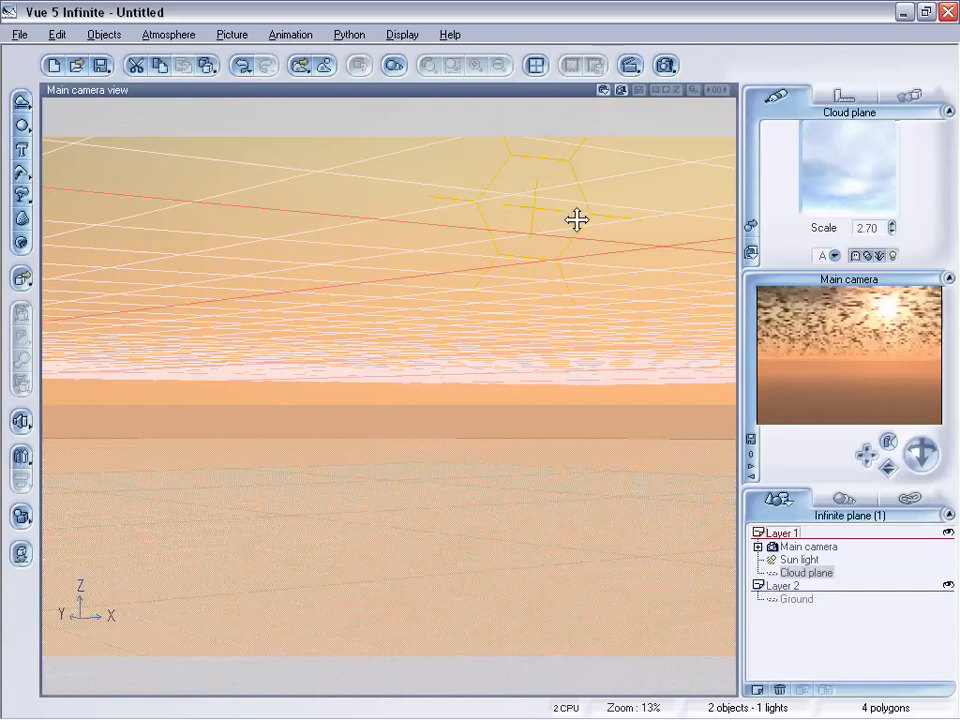
- Load the Puffy cumulus material from the Cumulus collection onto the cloud plane
click(750, 229)
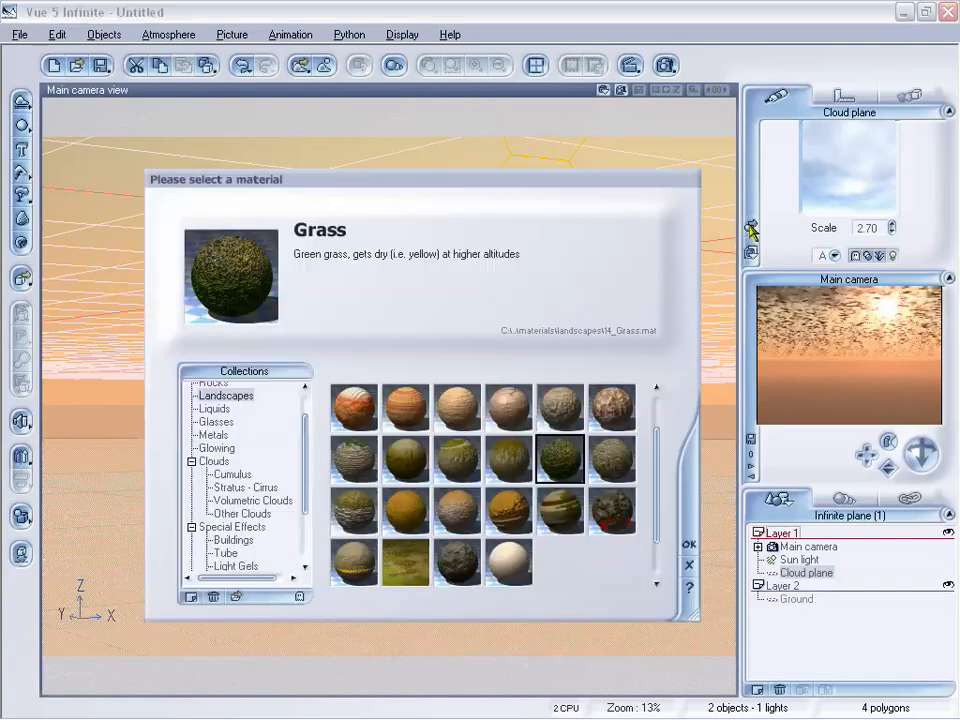
click(233, 477)
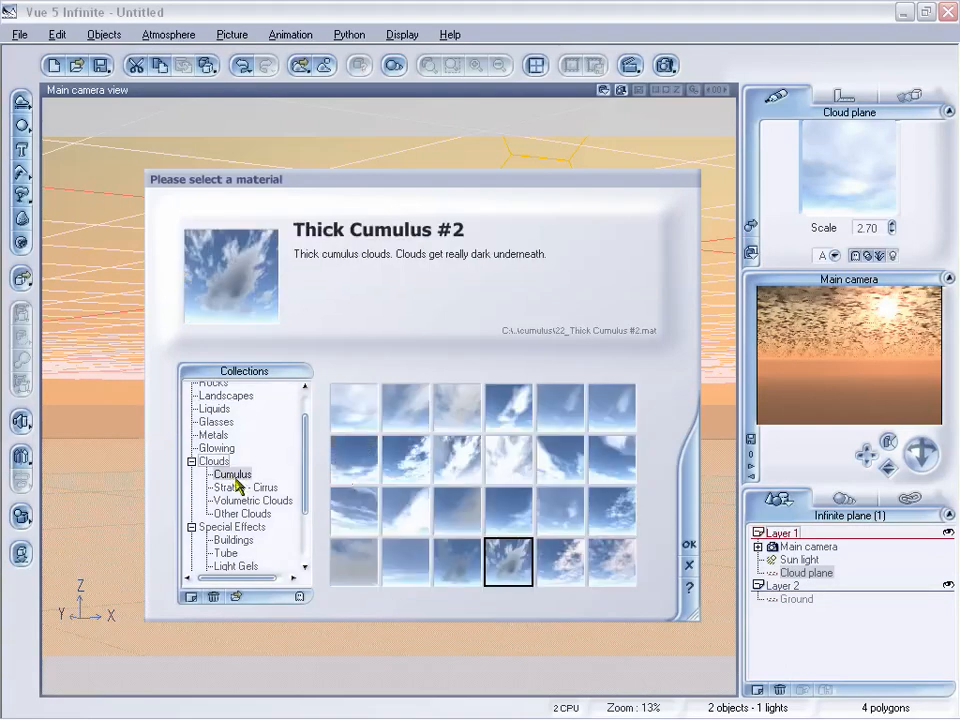
click(512, 466)
click(560, 412)
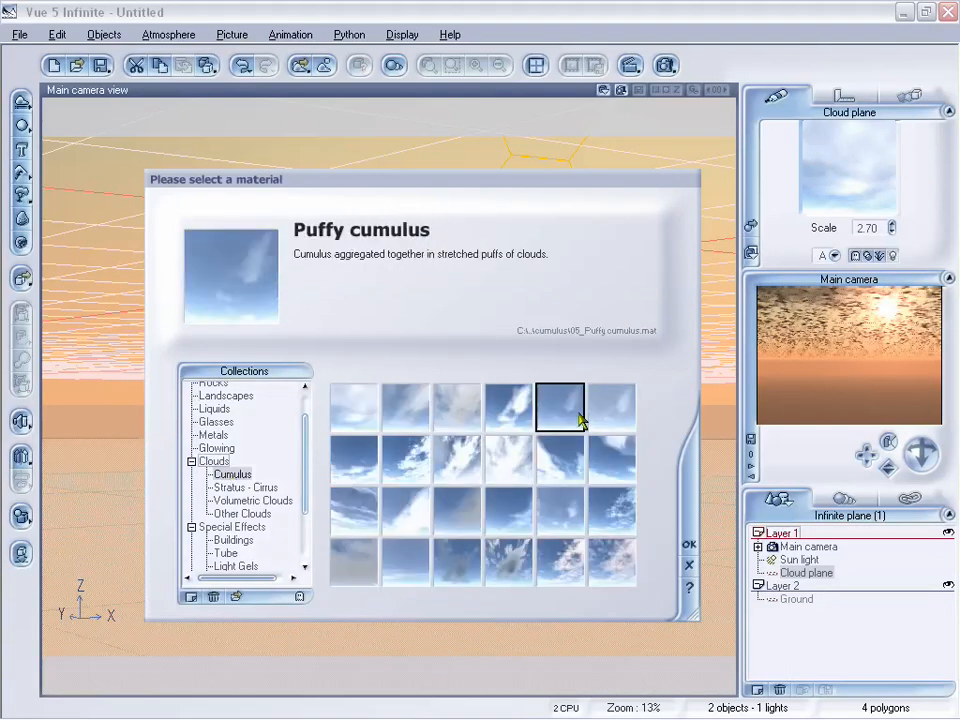
click(692, 546)
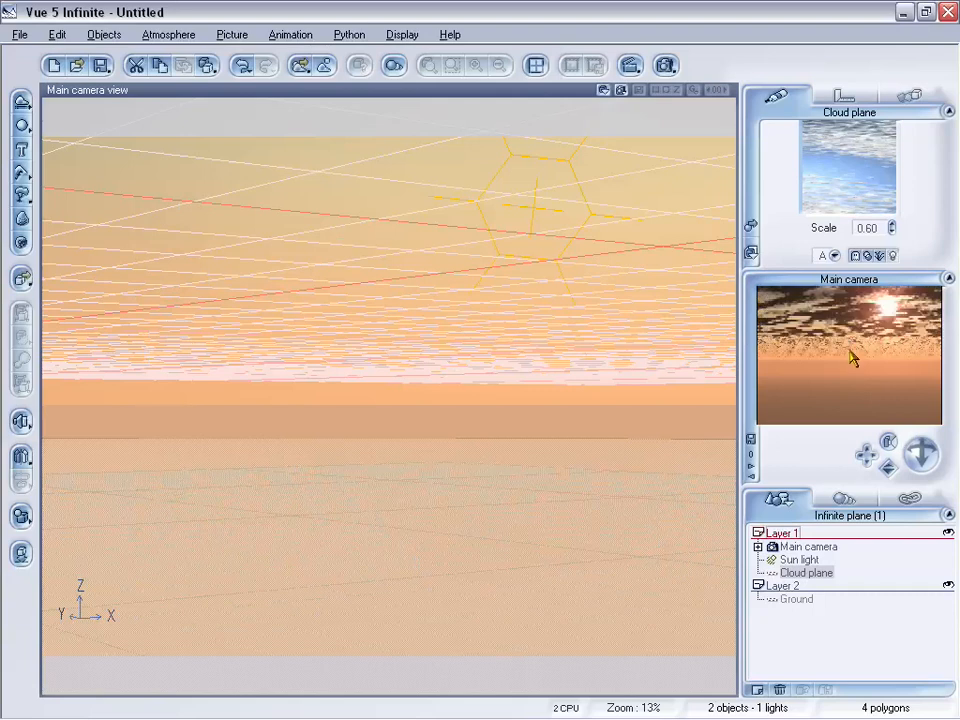
- Try the cloud plane at different heights in the sky and delete it from the scene
drag(508, 313, 497, 152)
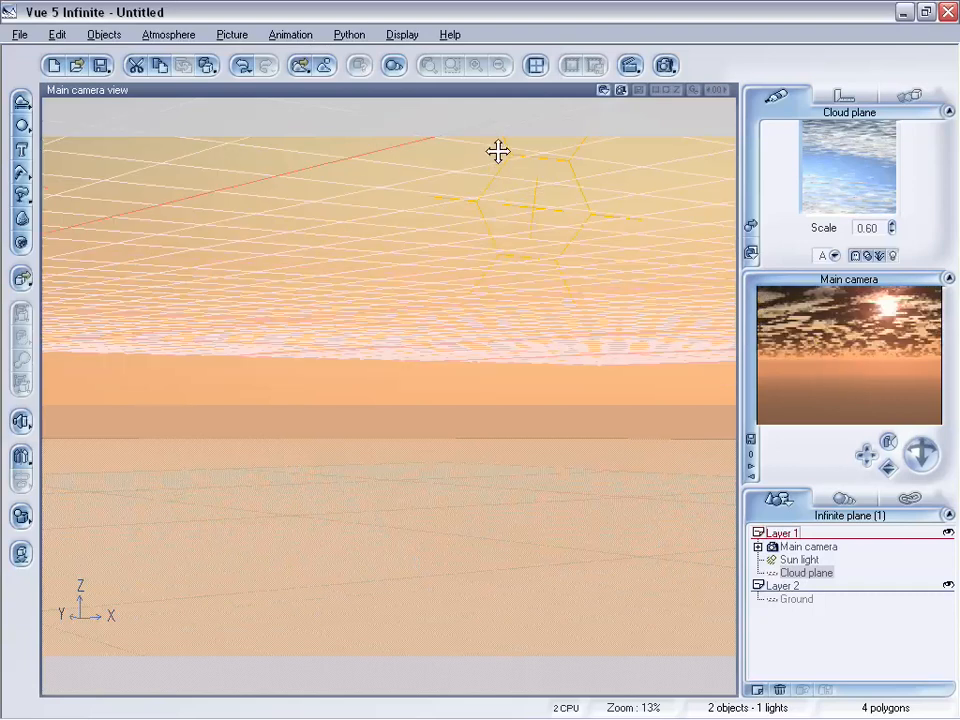
drag(486, 199, 476, 302)
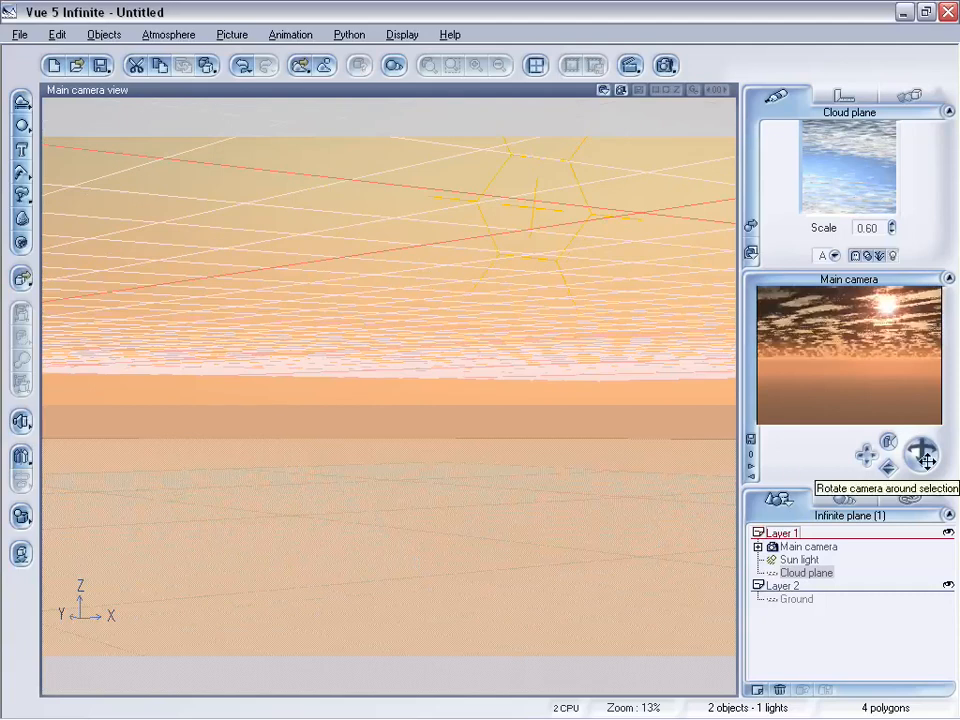
key(Delete)
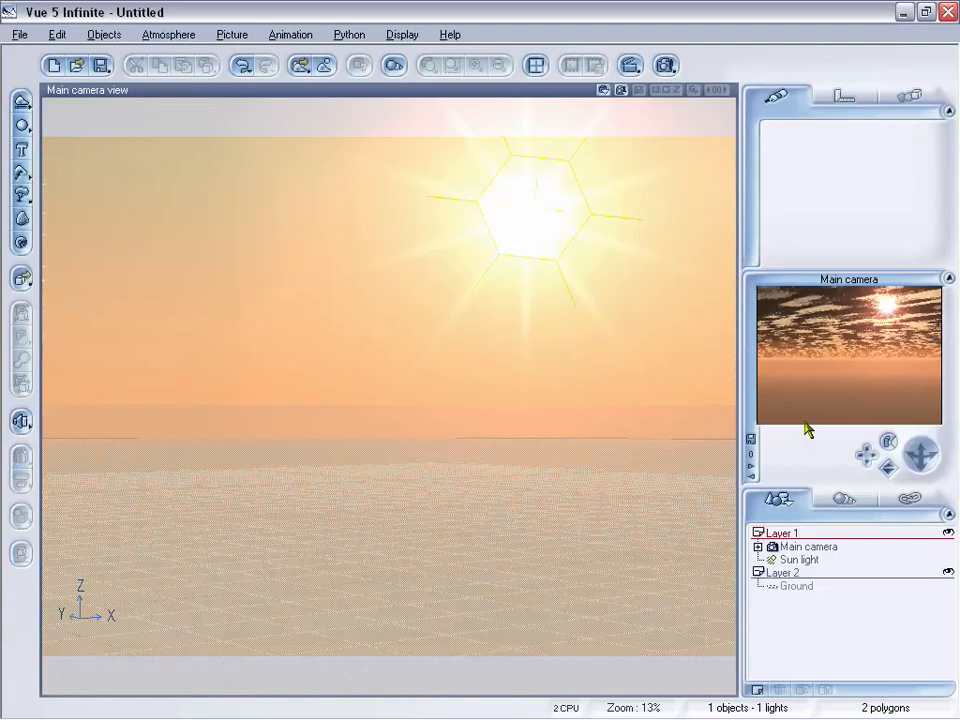
- Add an infinite water plane to the scene
drag(908, 447, 914, 457)
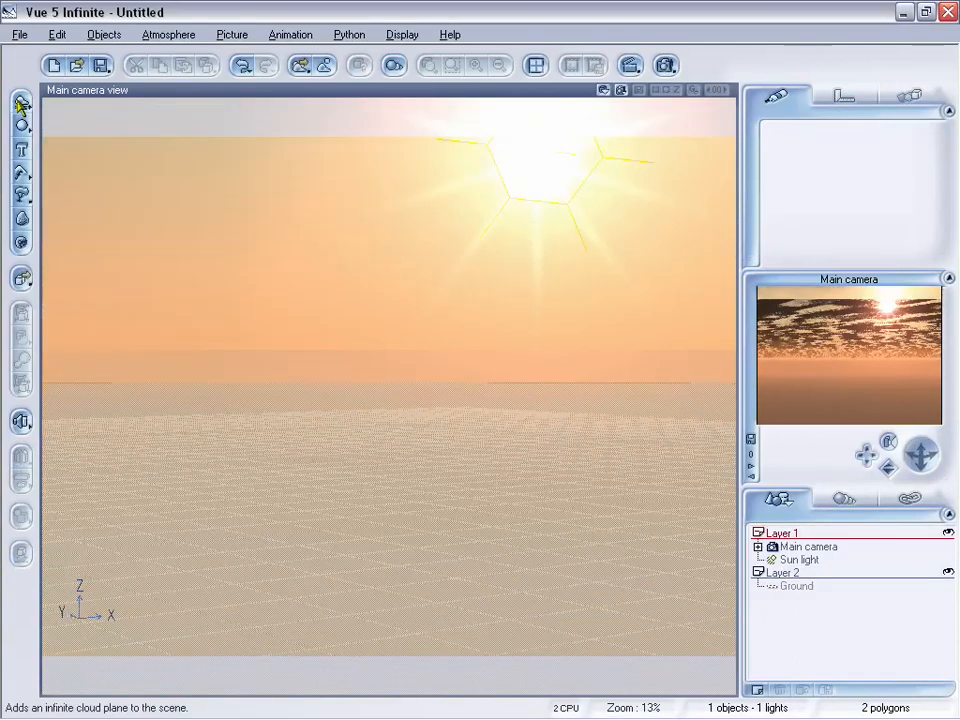
click(18, 96)
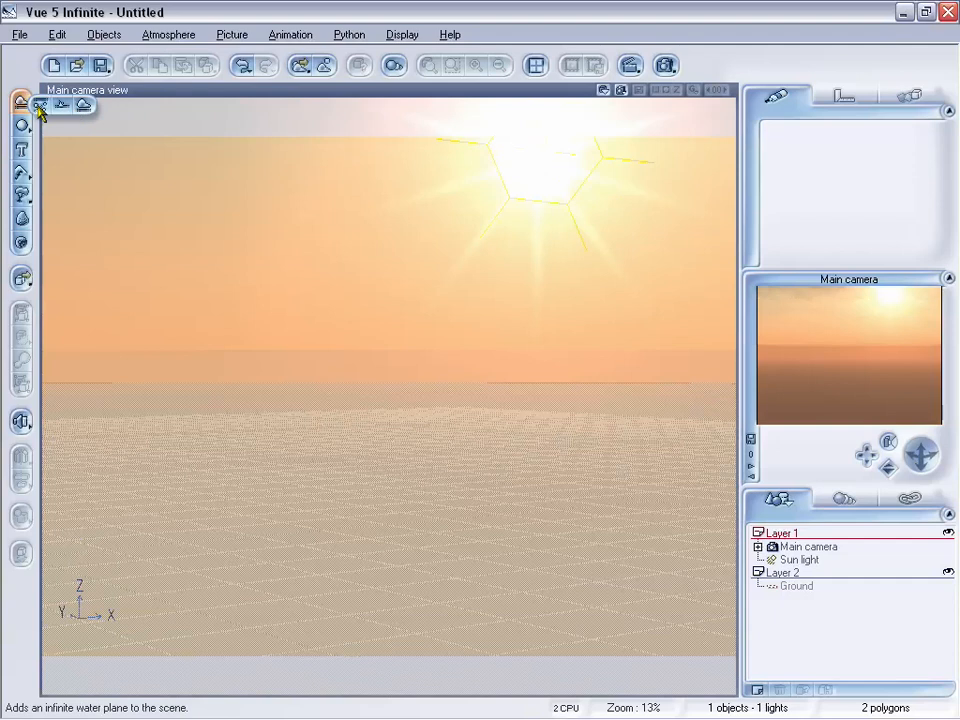
click(39, 105)
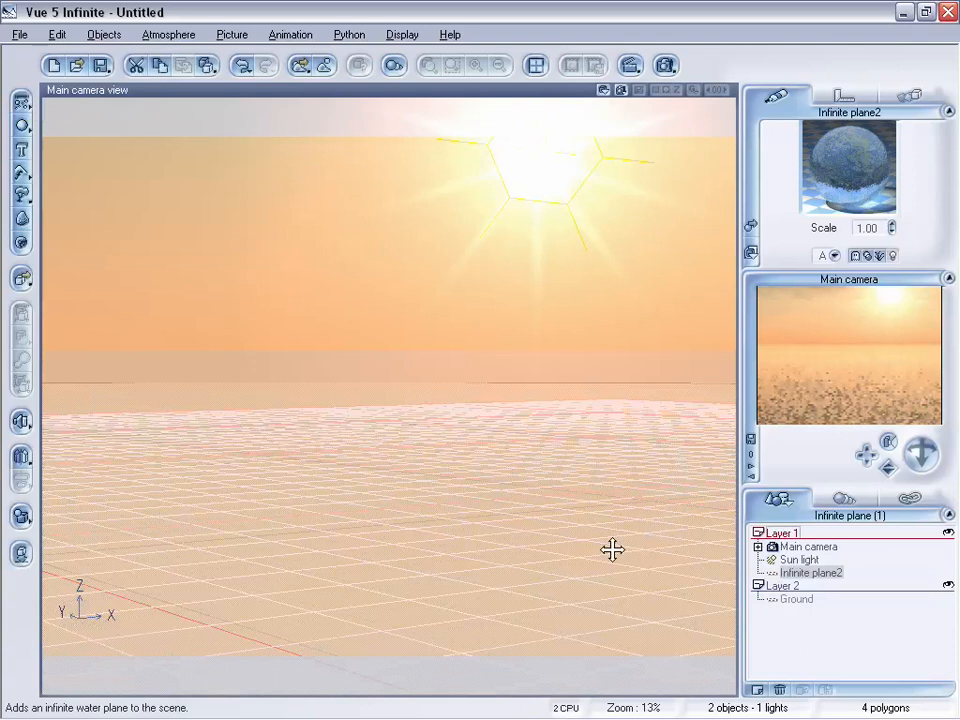
drag(906, 460, 501, 474)
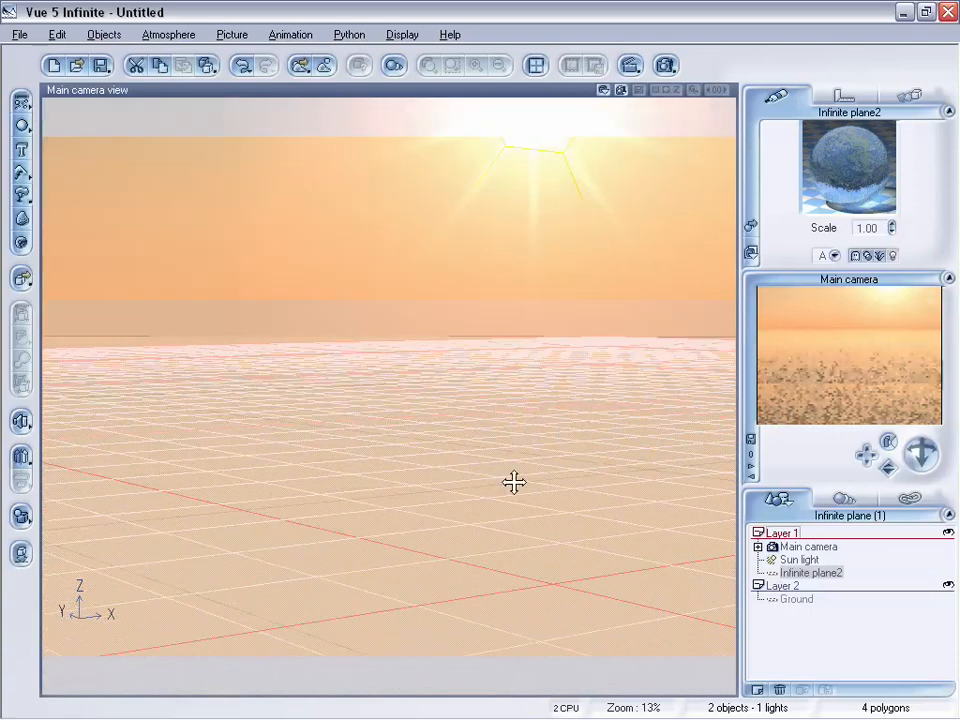
click(752, 467)
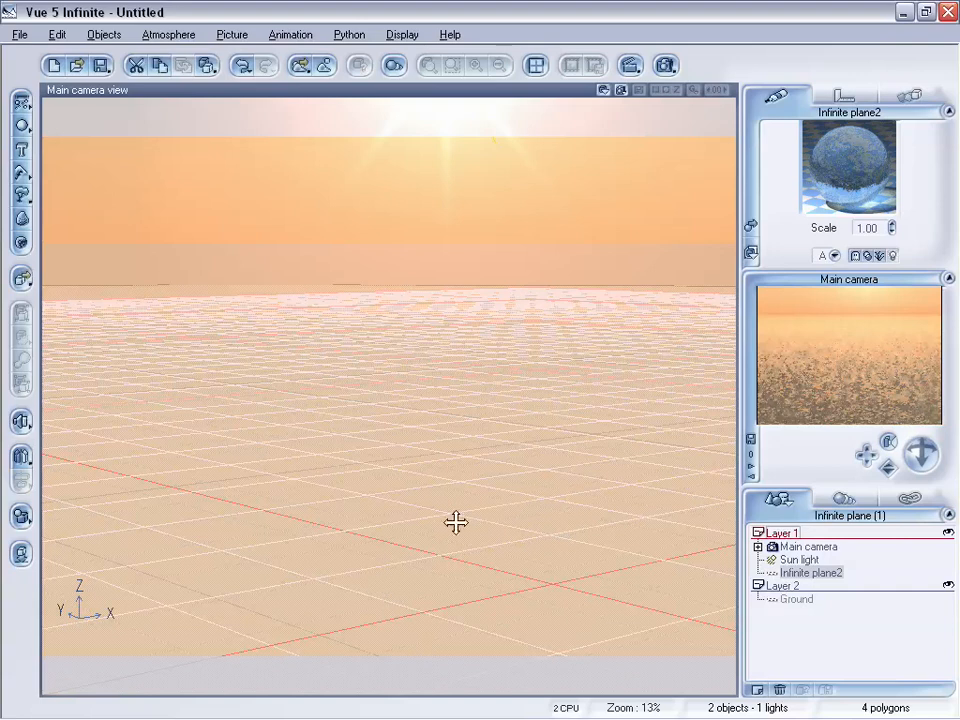
drag(921, 452, 921, 460)
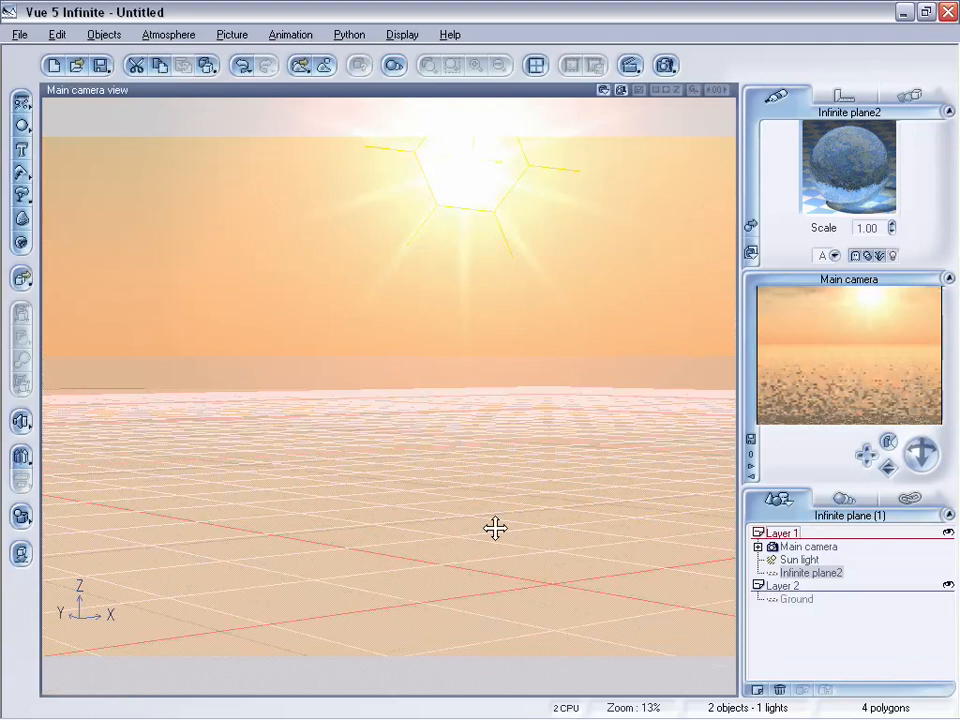
- Set the main camera's preview quality to Standard
right_click(805, 346)
mouse_move(828, 390)
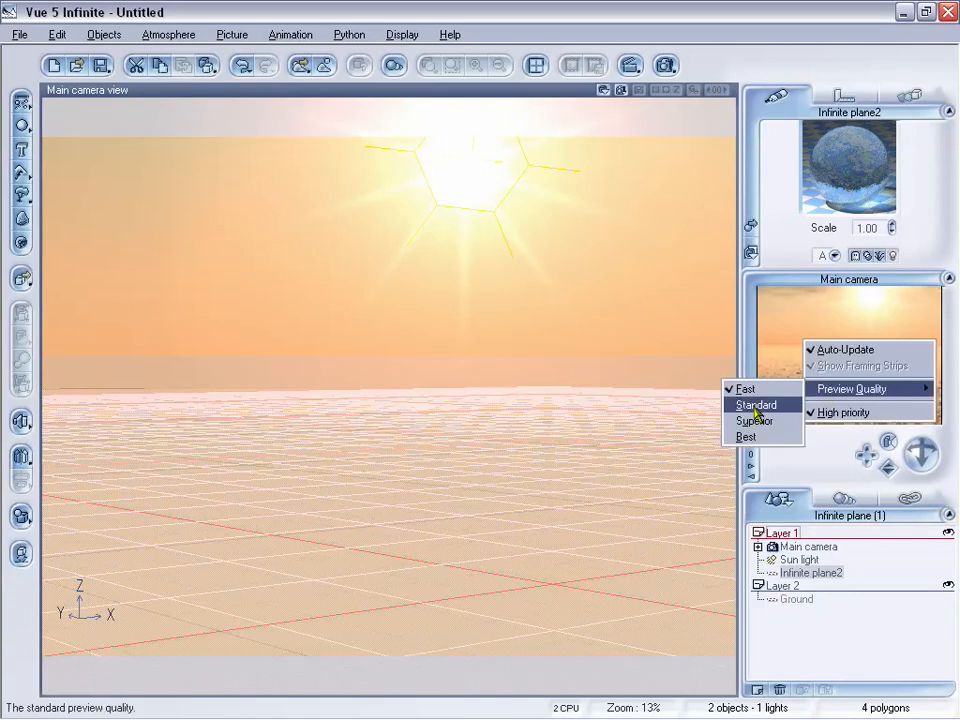
click(757, 404)
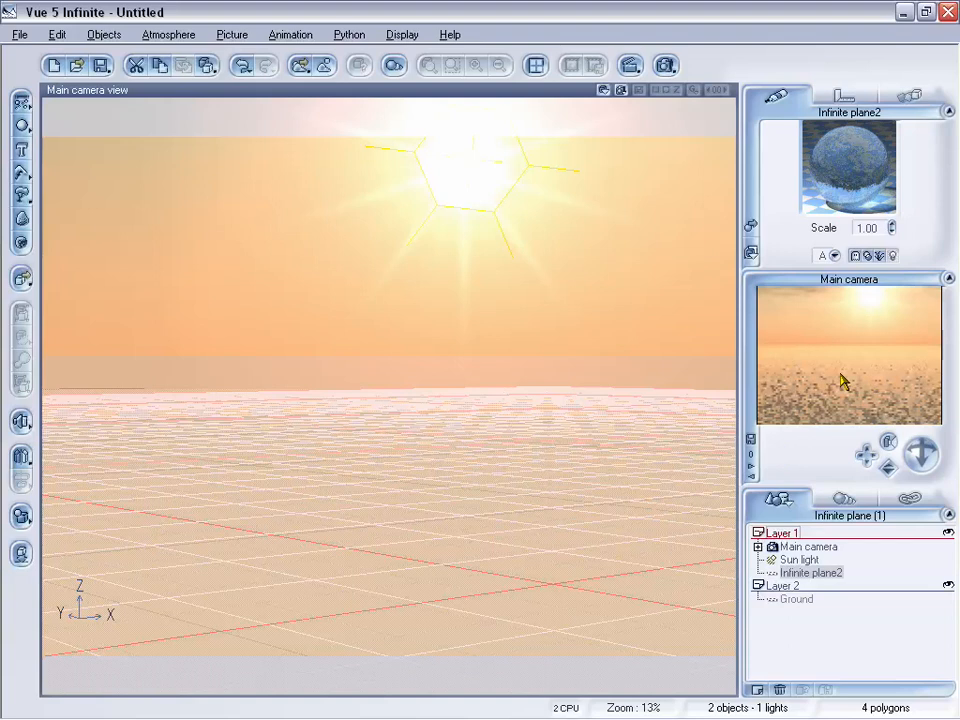
- Load the Underwater material from the Liquids collection onto the water plane
click(752, 228)
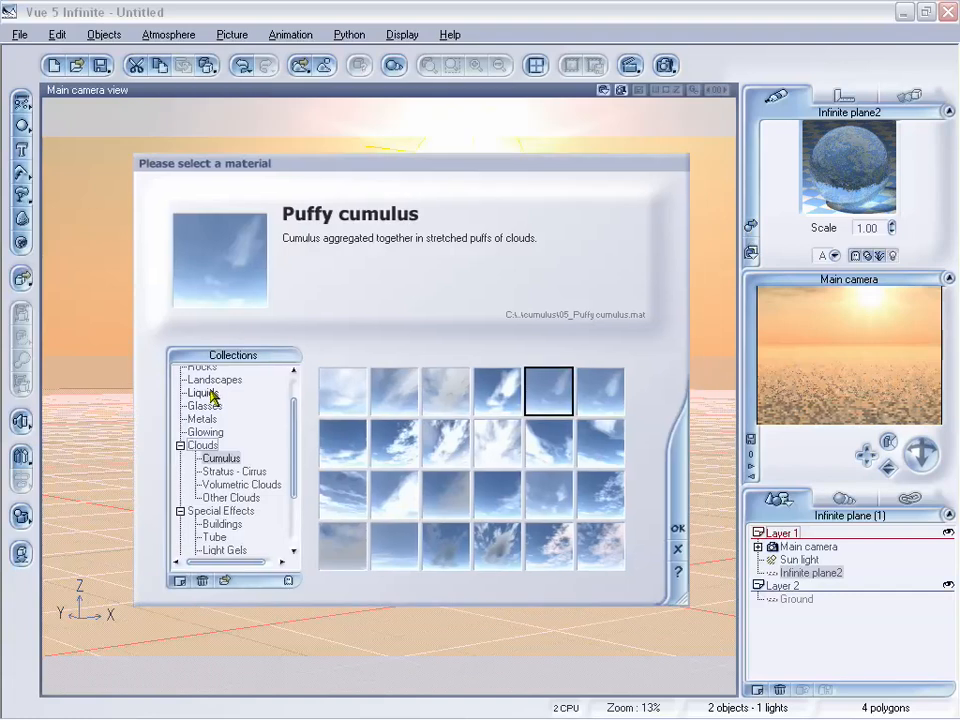
click(205, 393)
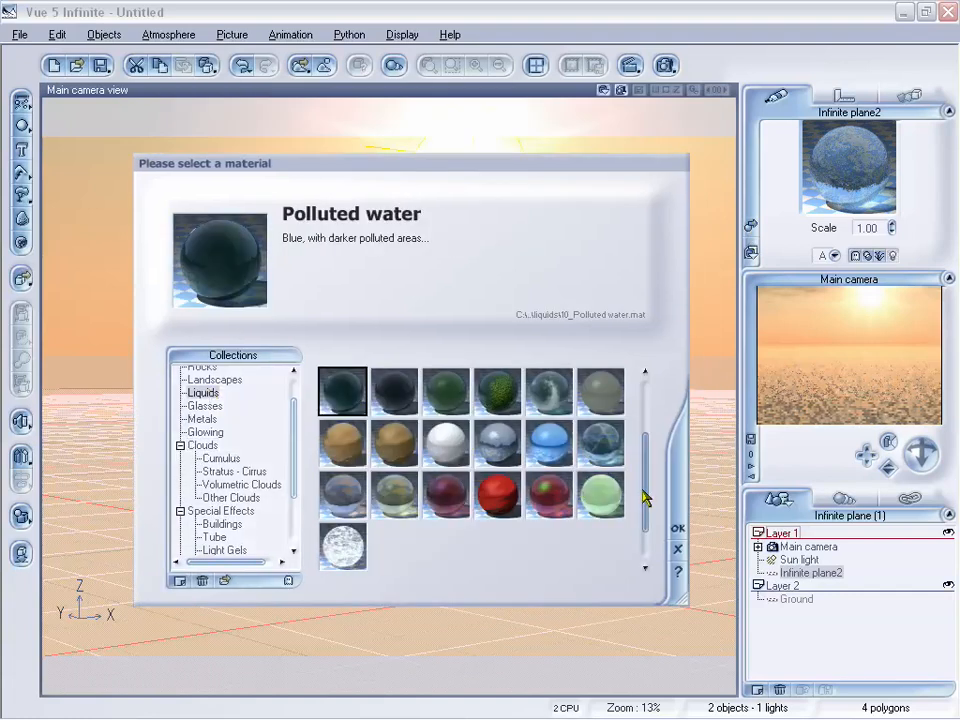
drag(643, 497, 645, 458)
click(515, 392)
click(549, 392)
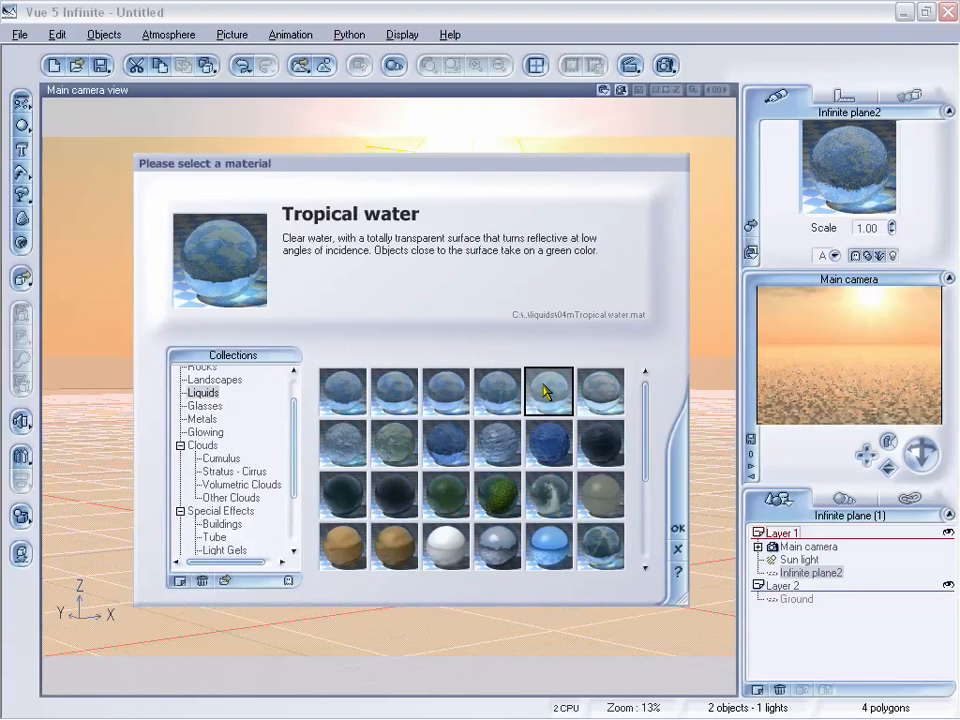
click(592, 394)
click(392, 443)
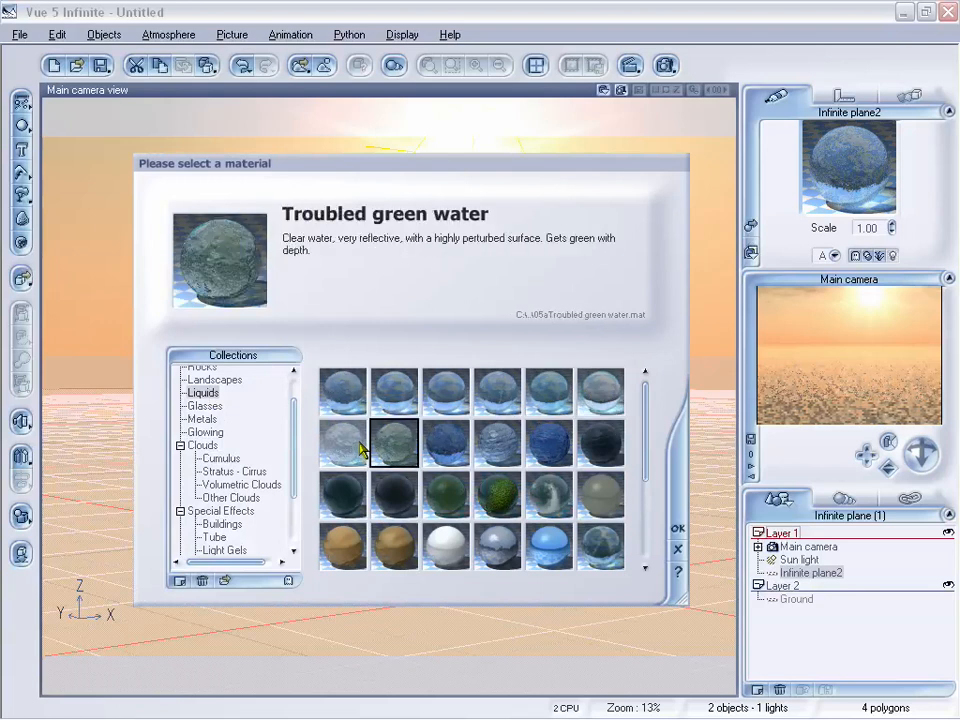
click(602, 392)
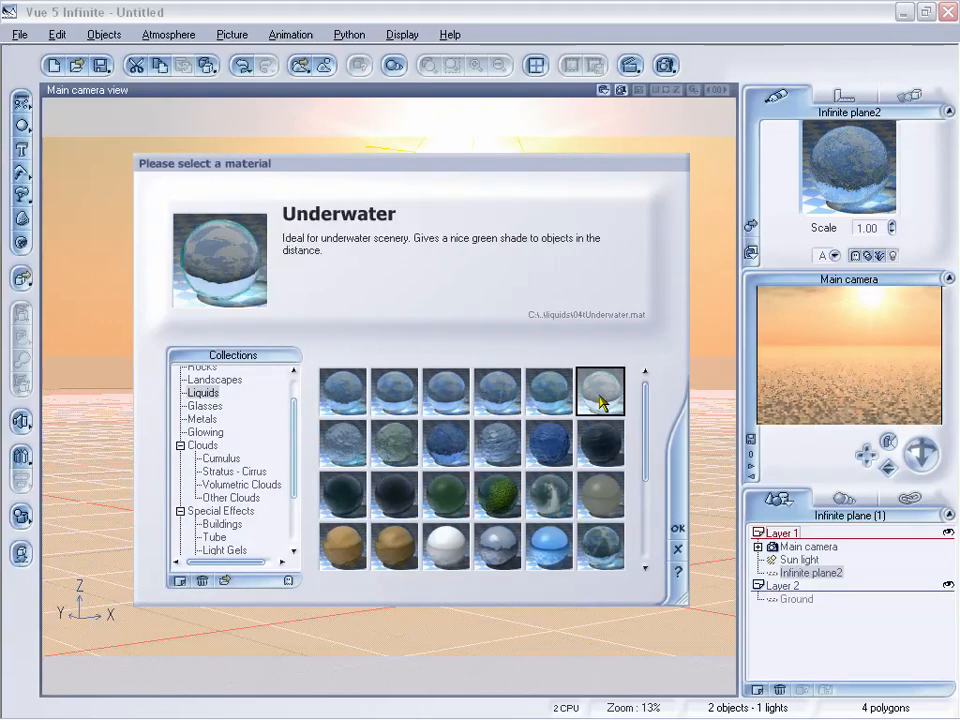
click(679, 529)
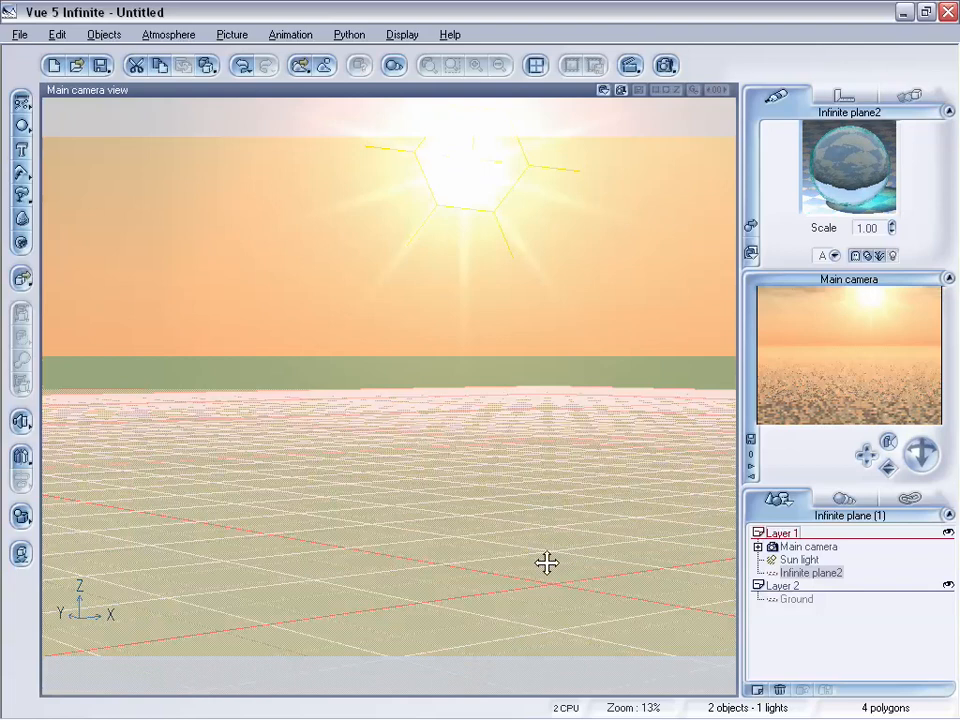
- Raise the water plane above the camera to view the scene from below the surface, and delete the plane
drag(536, 600, 570, 96)
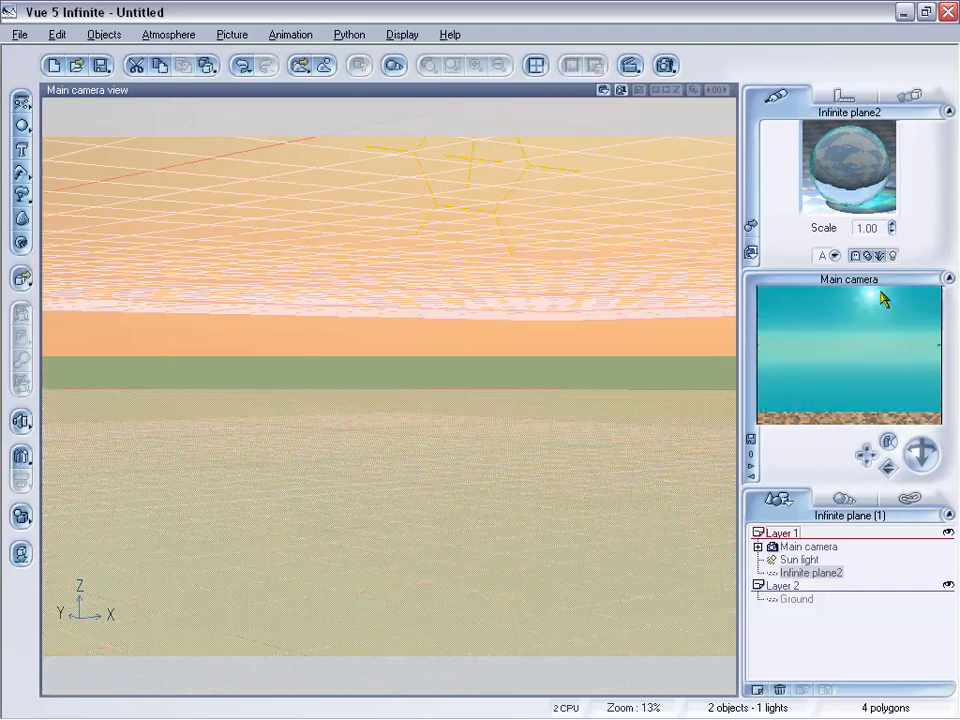
drag(915, 448, 887, 466)
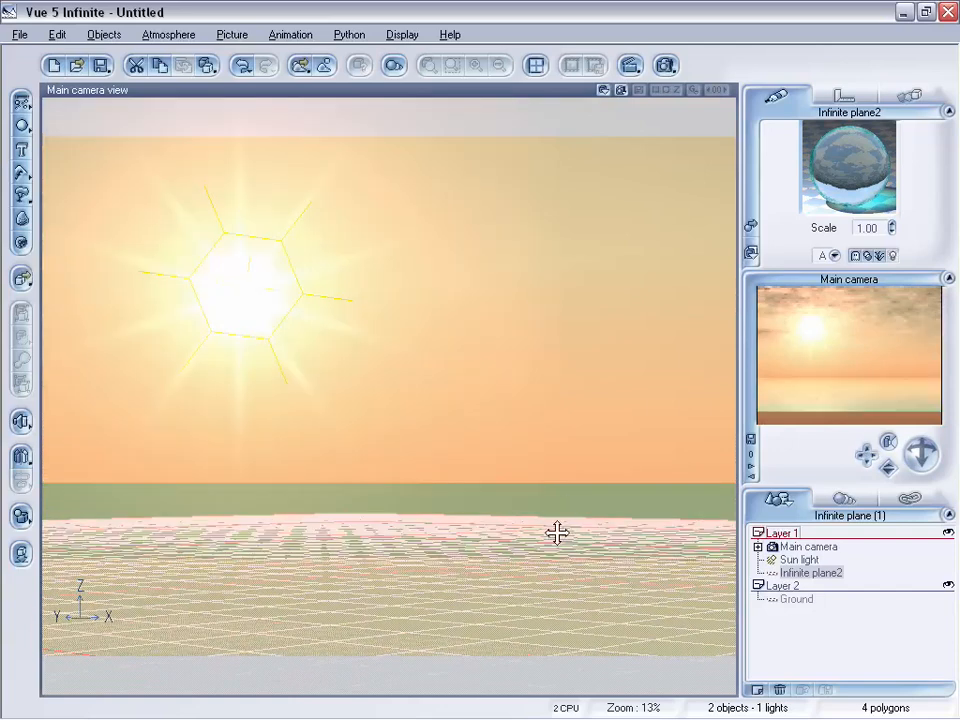
drag(555, 531, 547, 457)
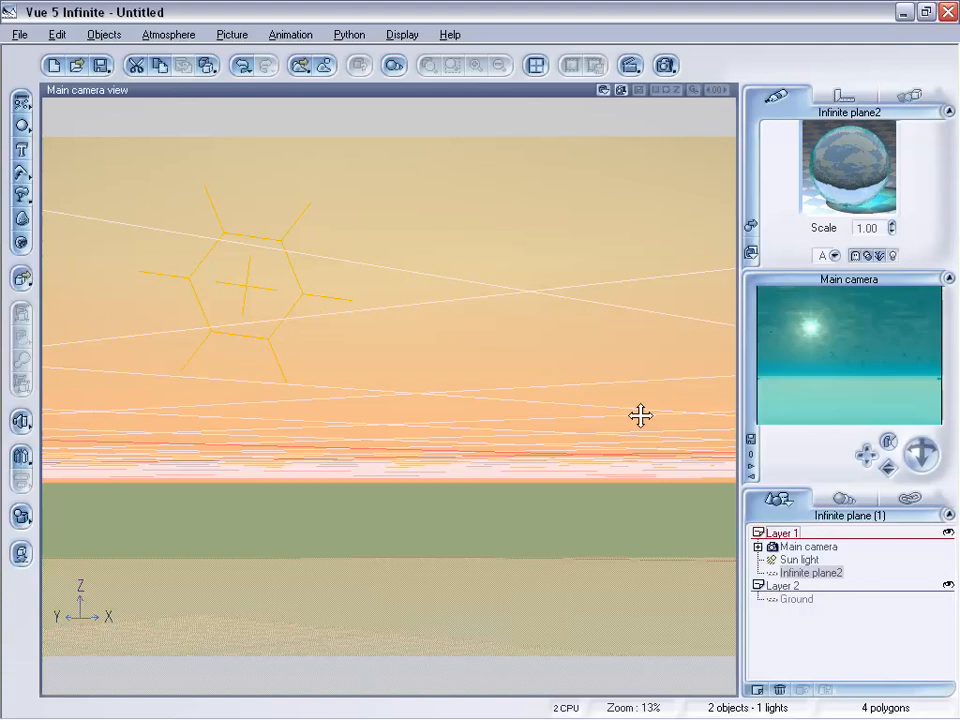
drag(563, 403, 560, 241)
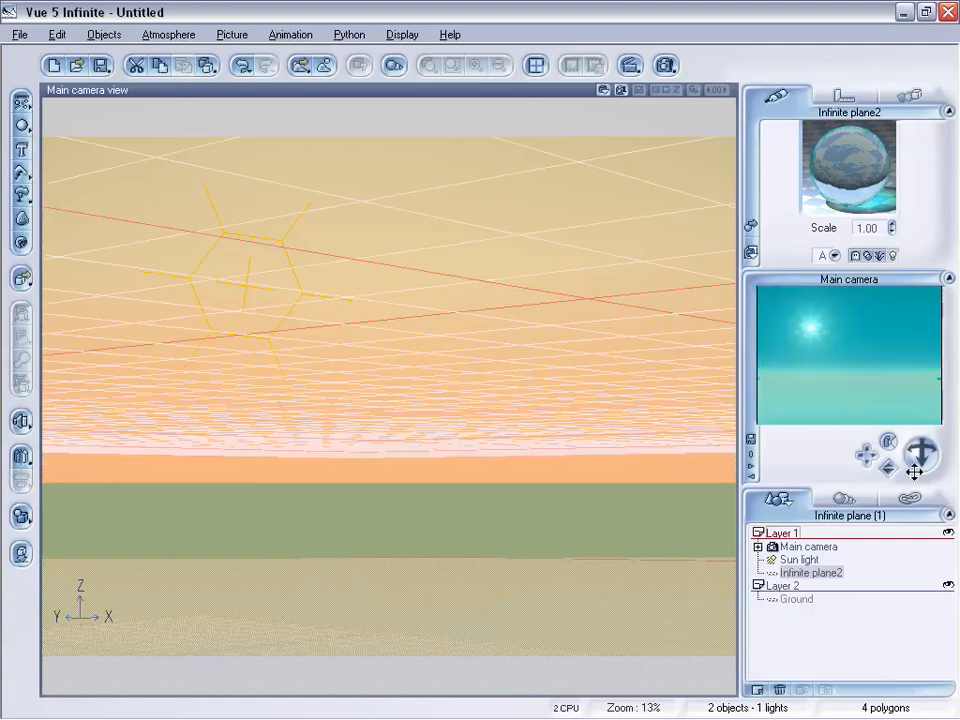
drag(920, 461, 920, 455)
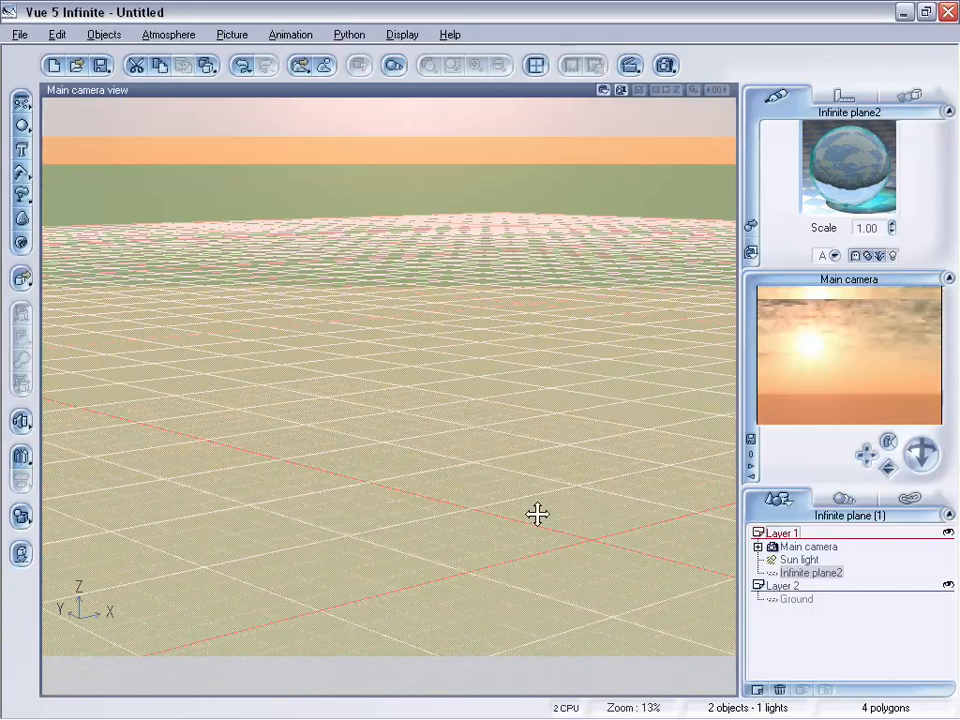
key(Delete)
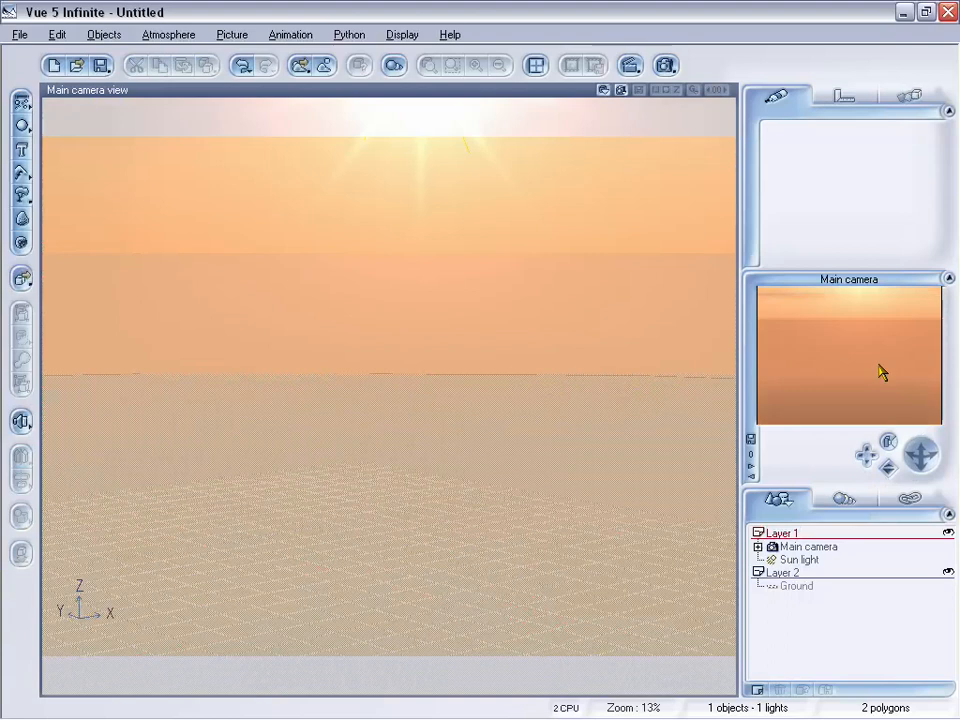
- Select the Ground plane in Layer 2 and reframe the main camera on the ground and horizon
drag(923, 470, 922, 467)
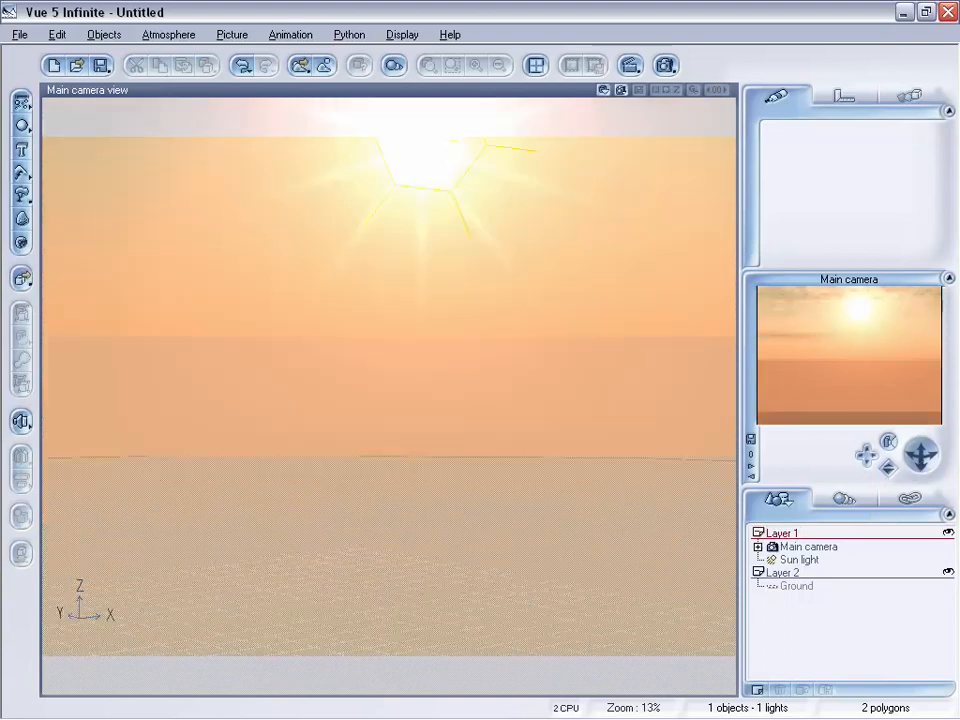
click(797, 586)
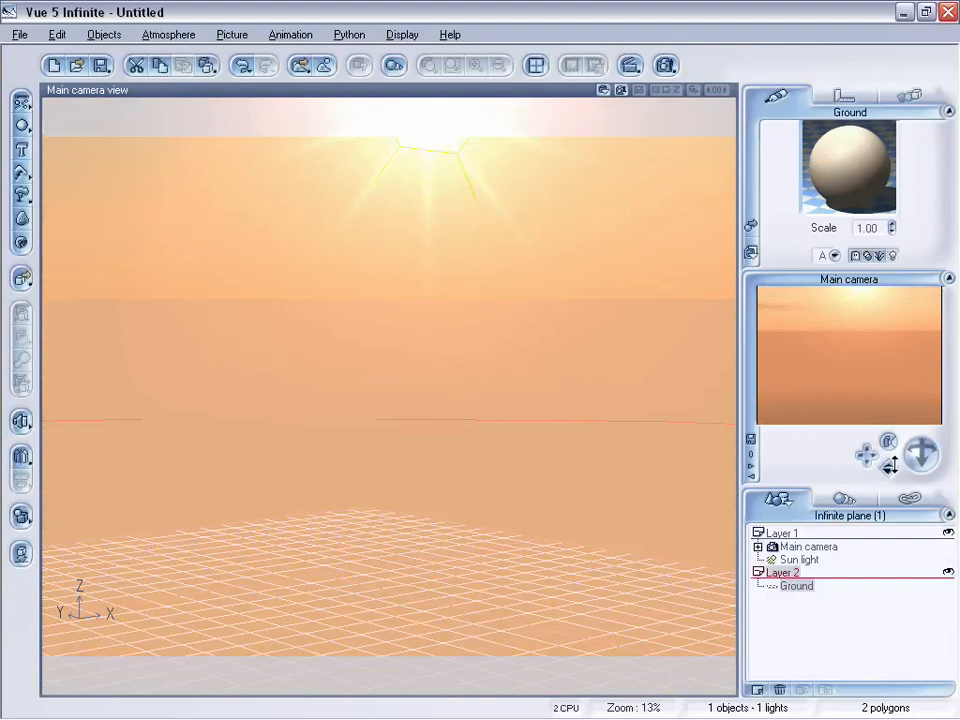
drag(893, 466, 922, 453)
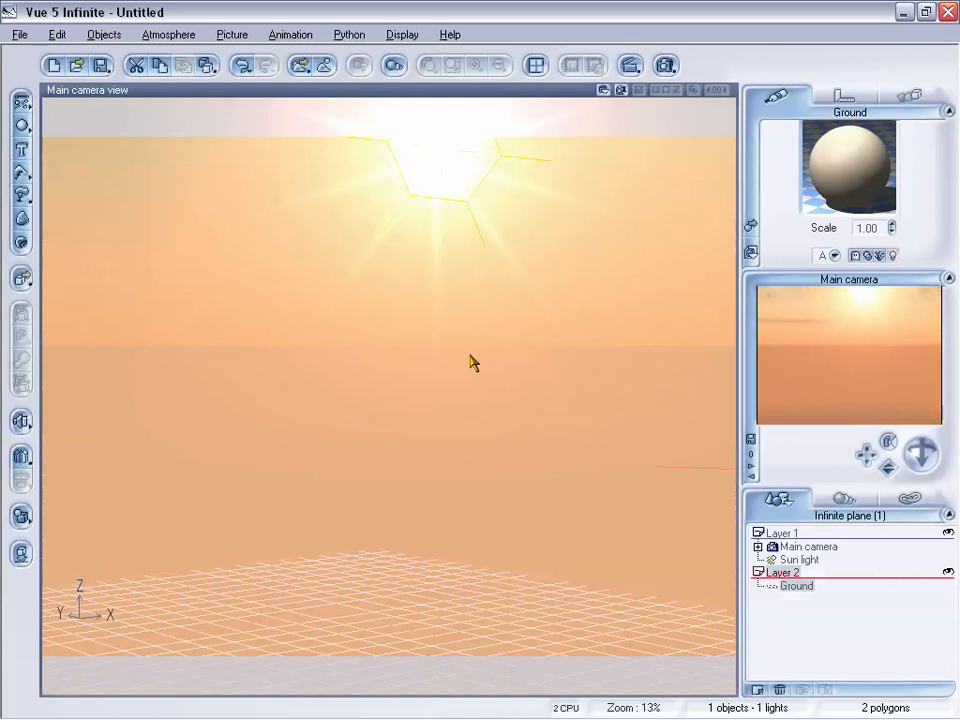
drag(905, 456, 886, 470)
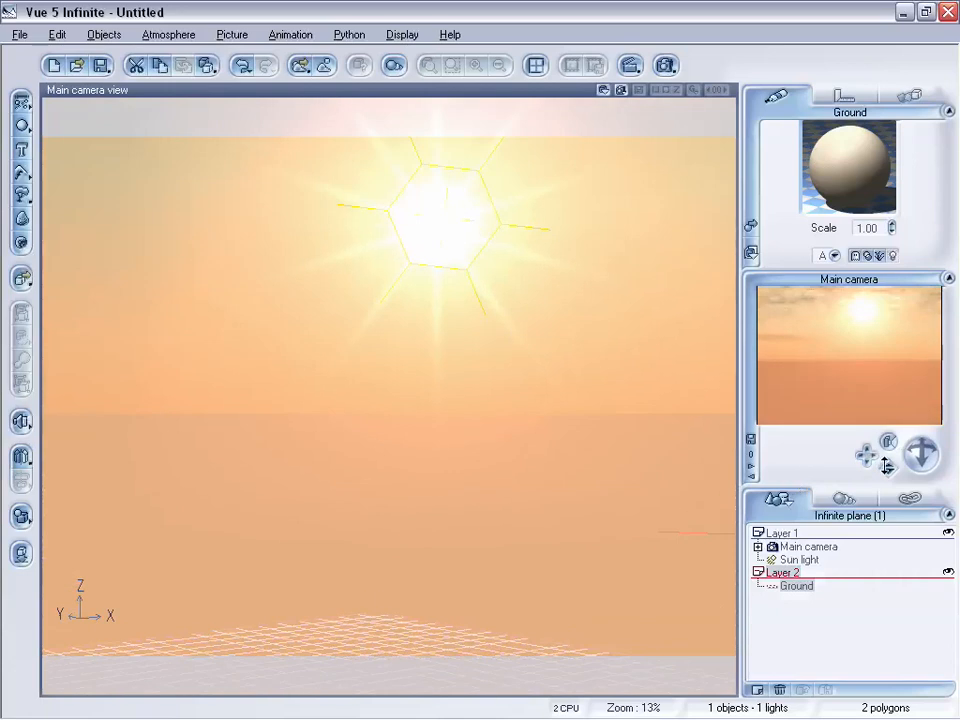
- Add two spheres to Layer 2 and look for them through the main camera
drag(874, 457, 874, 515)
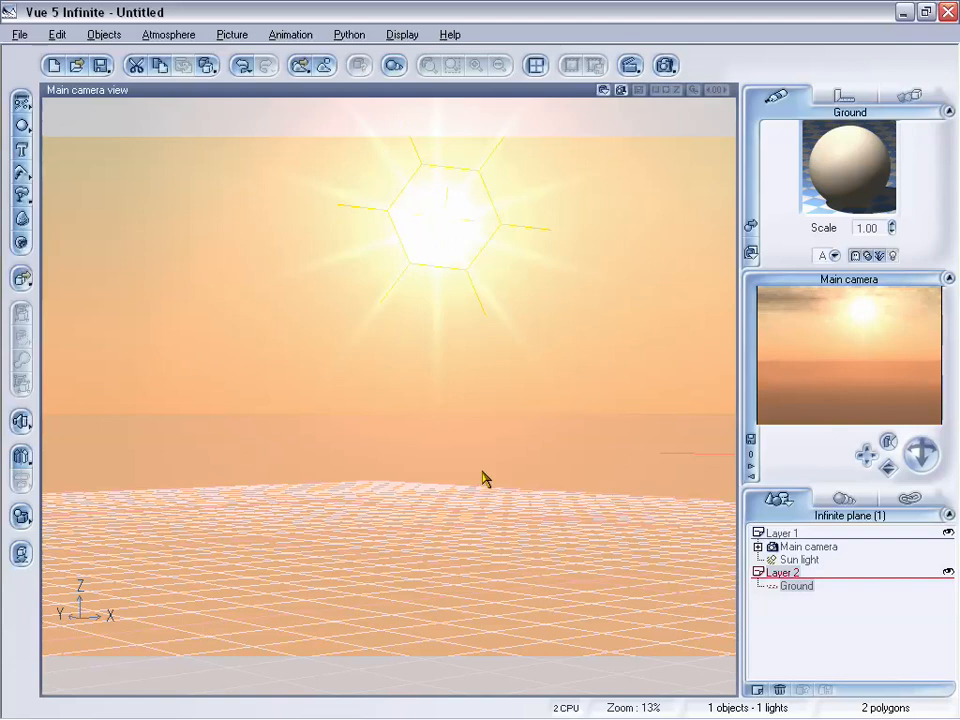
click(21, 128)
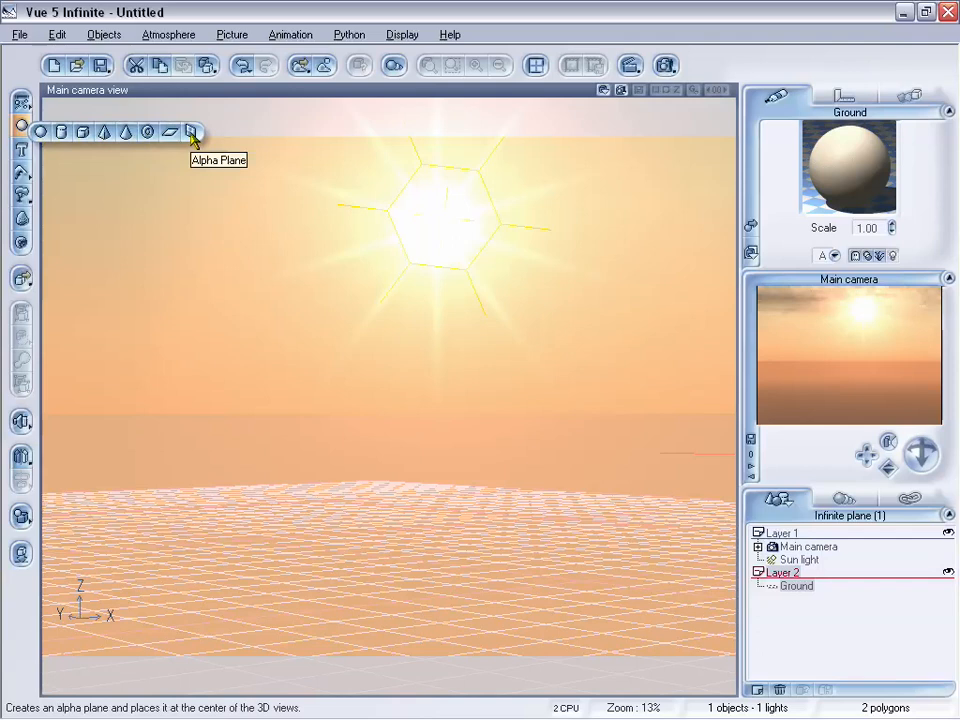
click(40, 131)
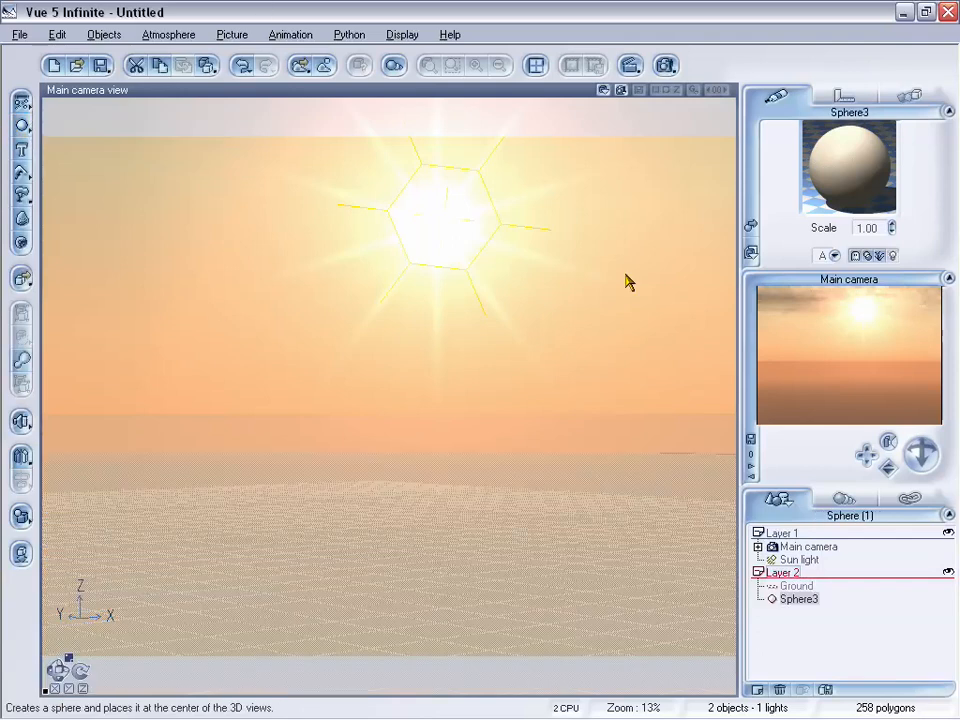
click(23, 127)
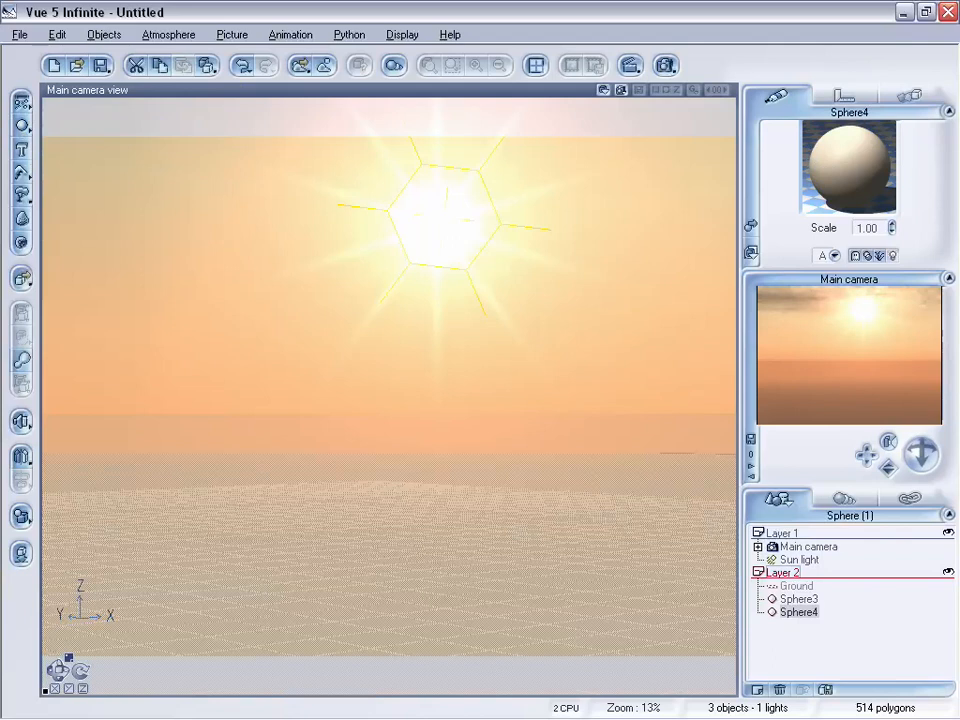
drag(922, 455, 932, 476)
right_drag(389, 396, 519, 420)
- Create a new scene with the Roman Sunrise atmosphere from the Realistic Sunset collection, without saving the current scene
click(20, 34)
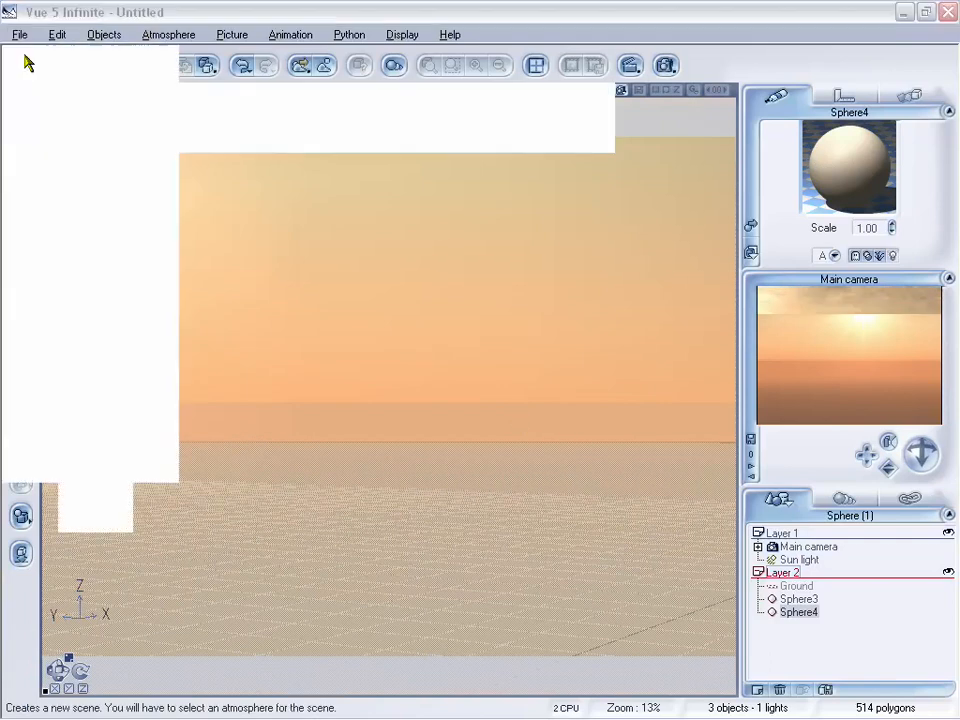
click(28, 60)
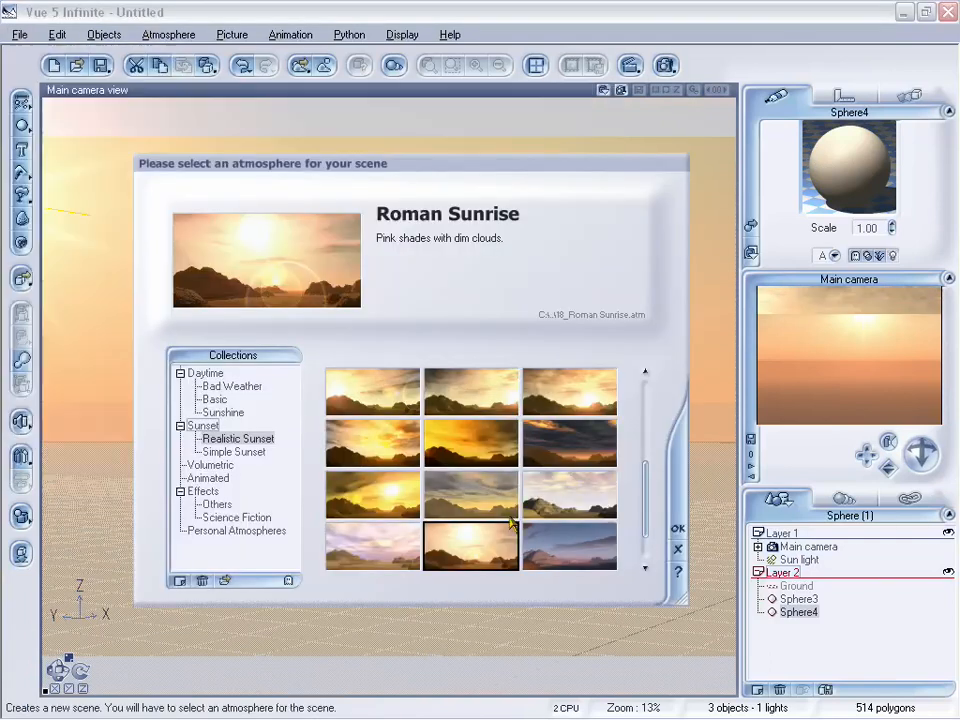
click(678, 531)
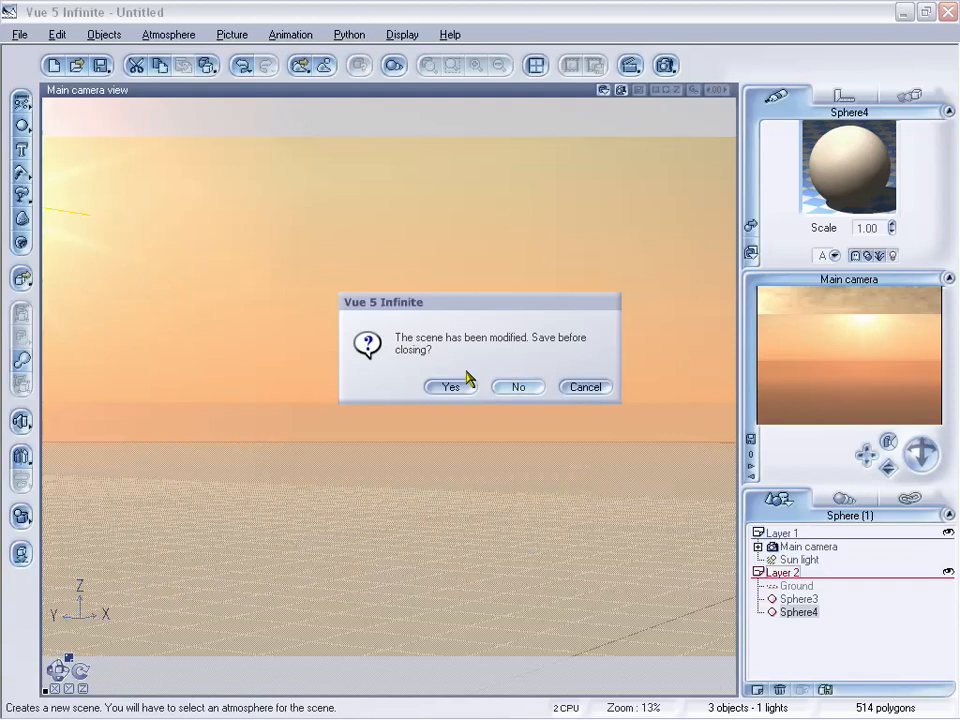
click(528, 390)
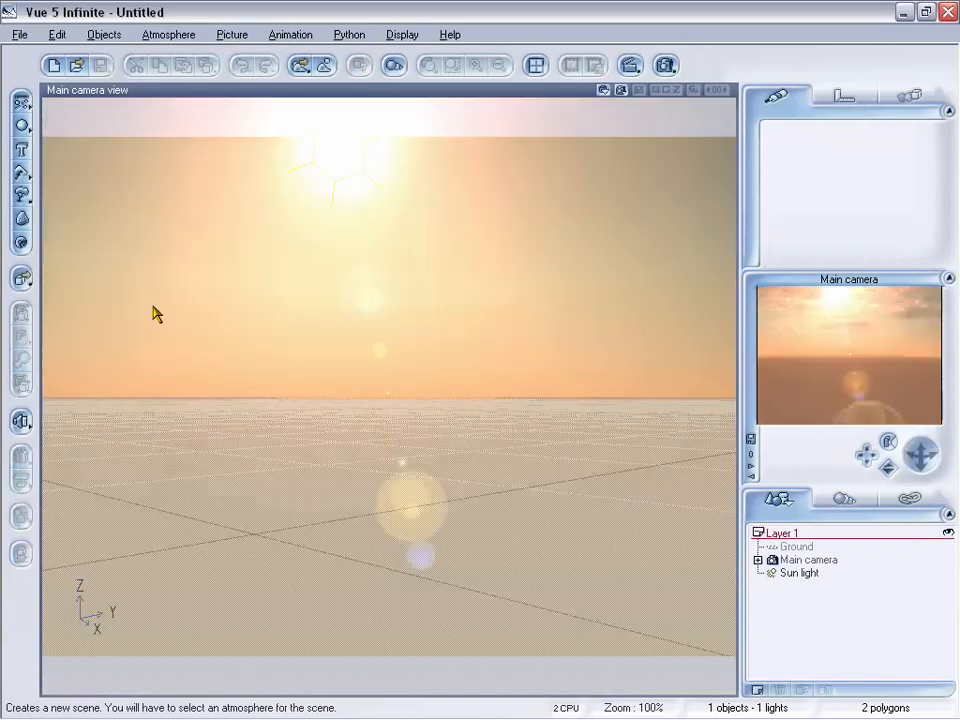
- Add a sphere to the scene and shift it sideways above the ground
click(22, 124)
drag(306, 399, 388, 343)
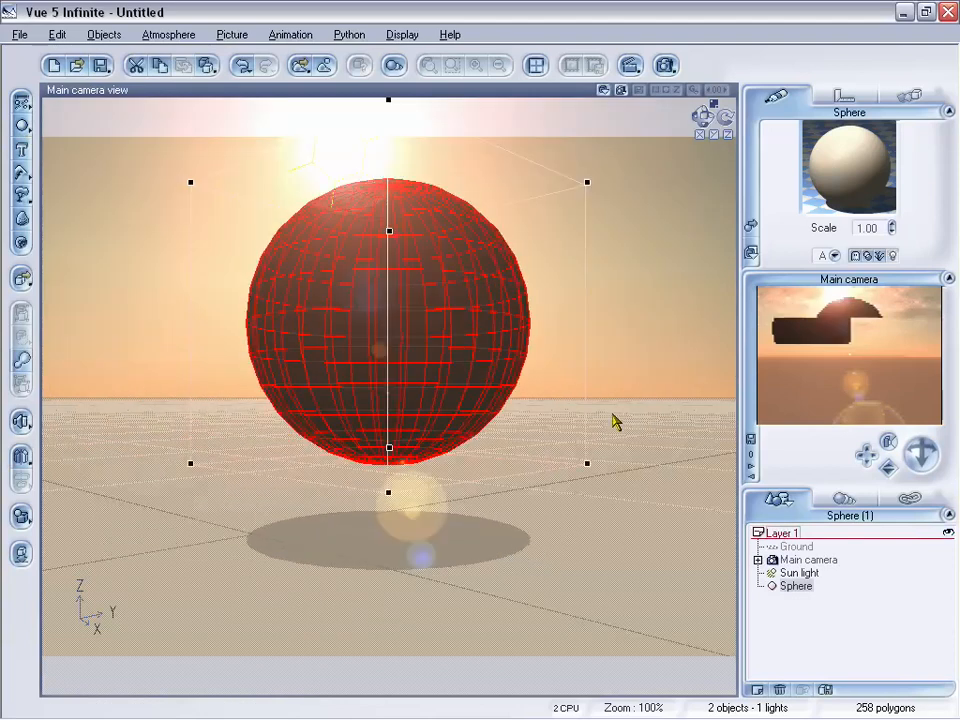
drag(425, 290, 490, 304)
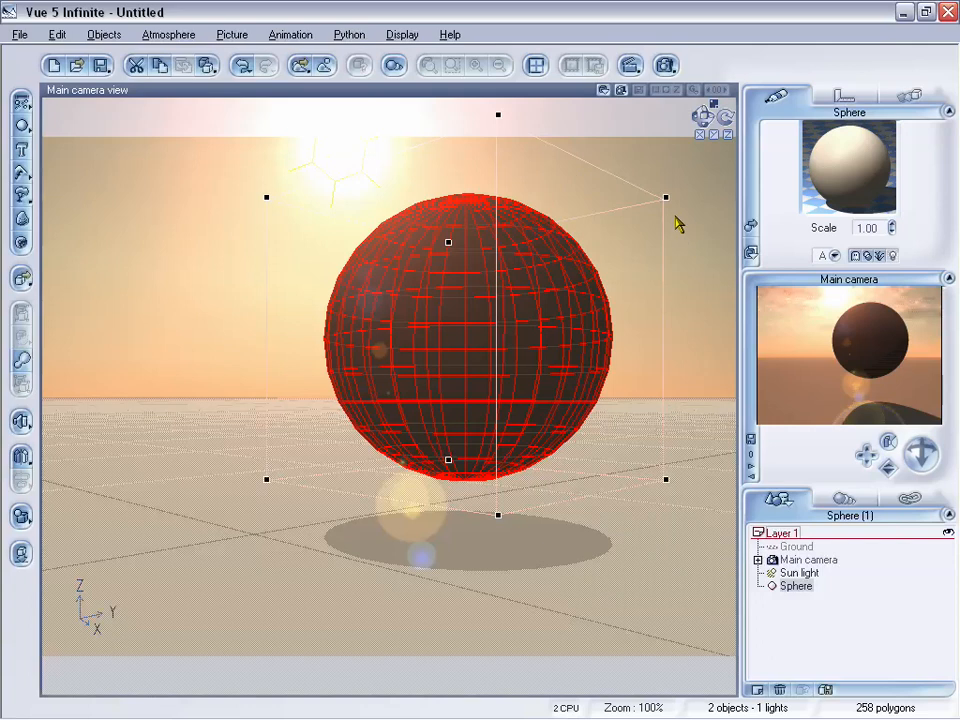
- Shrink the sphere to a small ball and scale it back up uniformly using its corner handle
drag(662, 202, 401, 375)
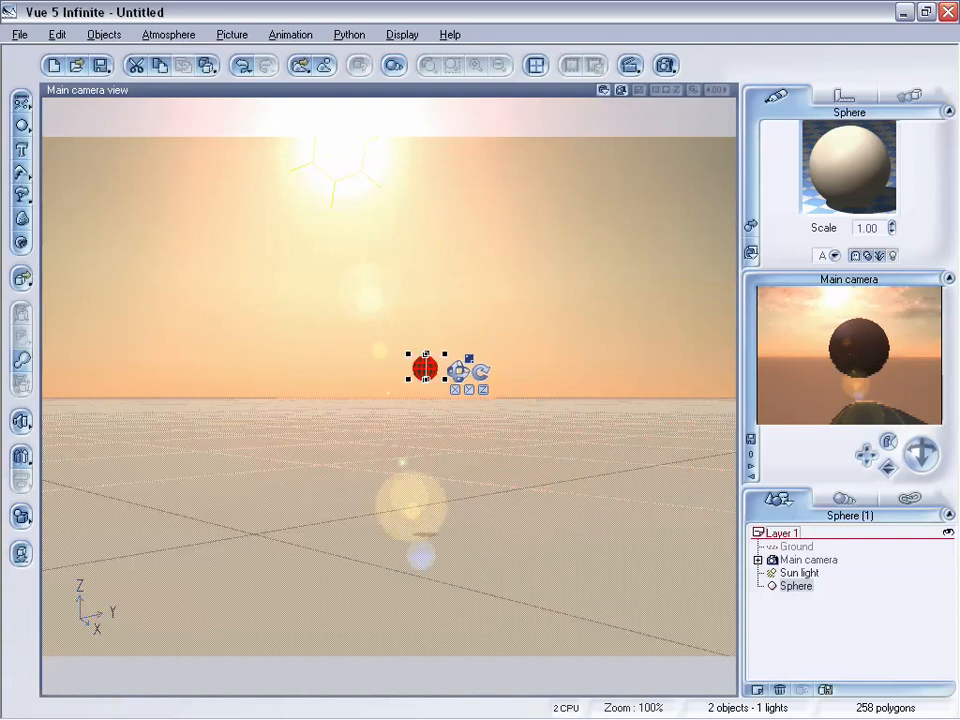
drag(441, 354, 617, 274)
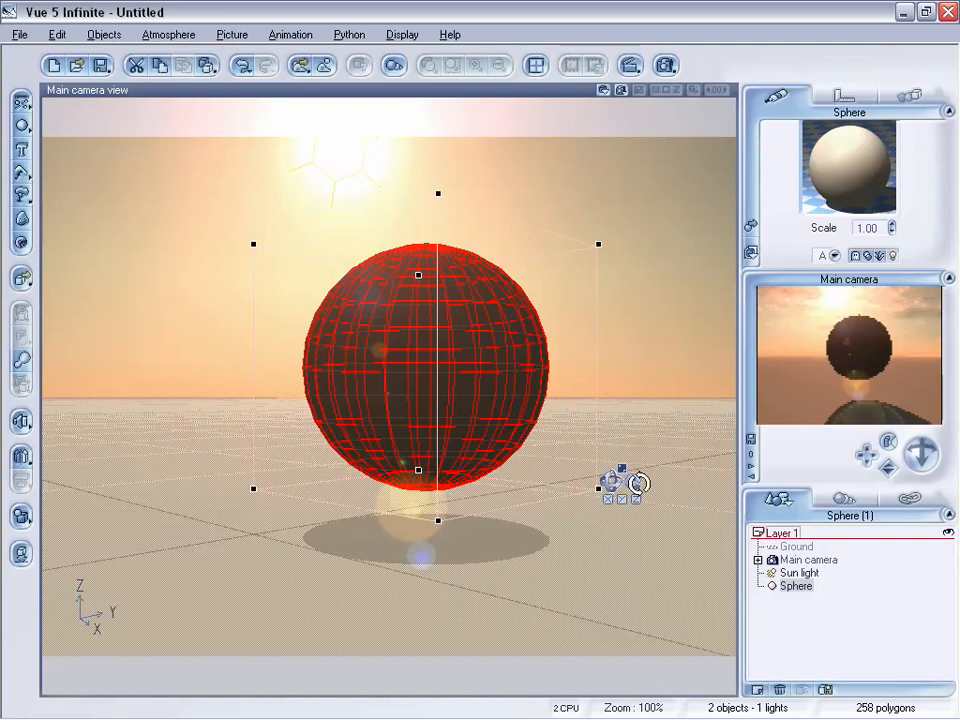
- Rotate the sphere freely by about -495°, undo the rotation, and rotate it again from a different camera angle
drag(613, 481, 373, 381)
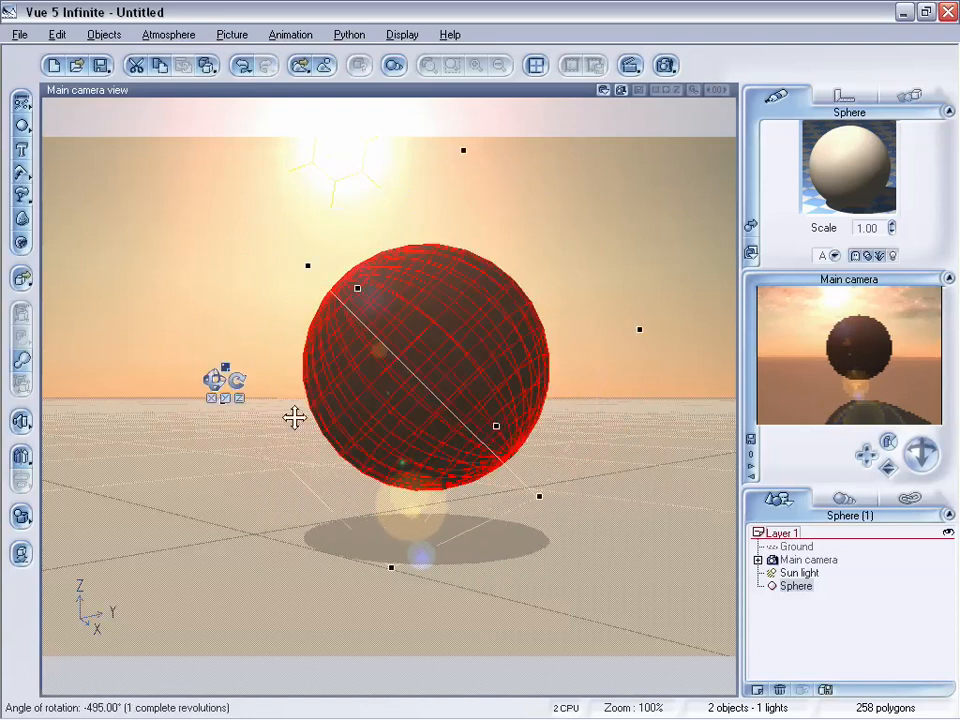
key(ctrl+z)
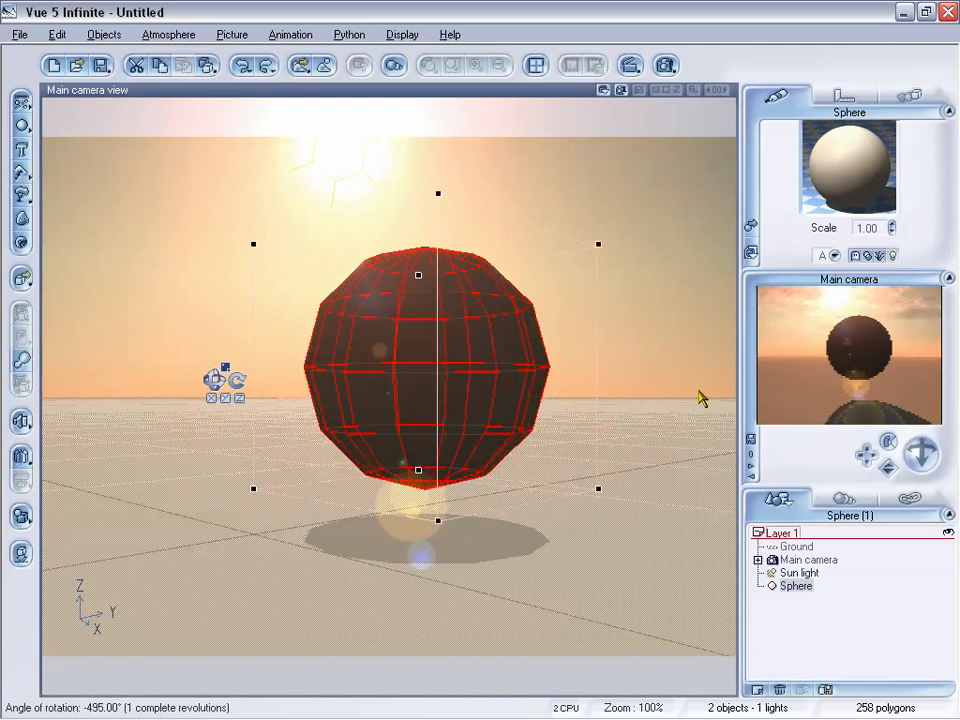
drag(919, 454, 865, 425)
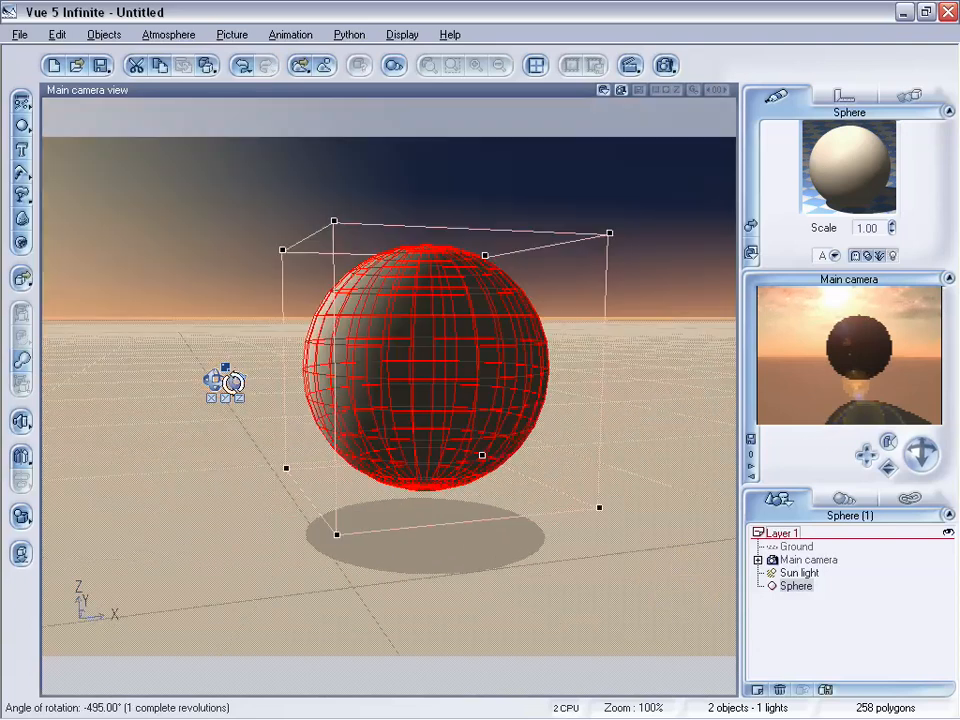
drag(236, 381, 311, 388)
drag(920, 454, 846, 450)
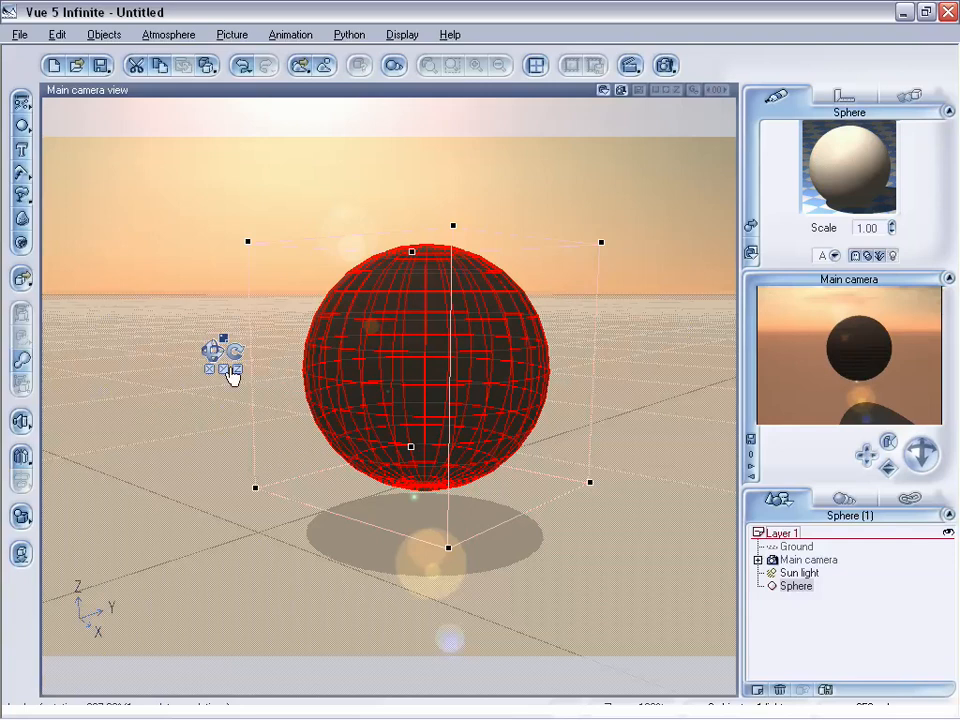
- Resize the sphere along the Z, Y and X axes one at a time, restricting the transformation to a single axis
click(238, 370)
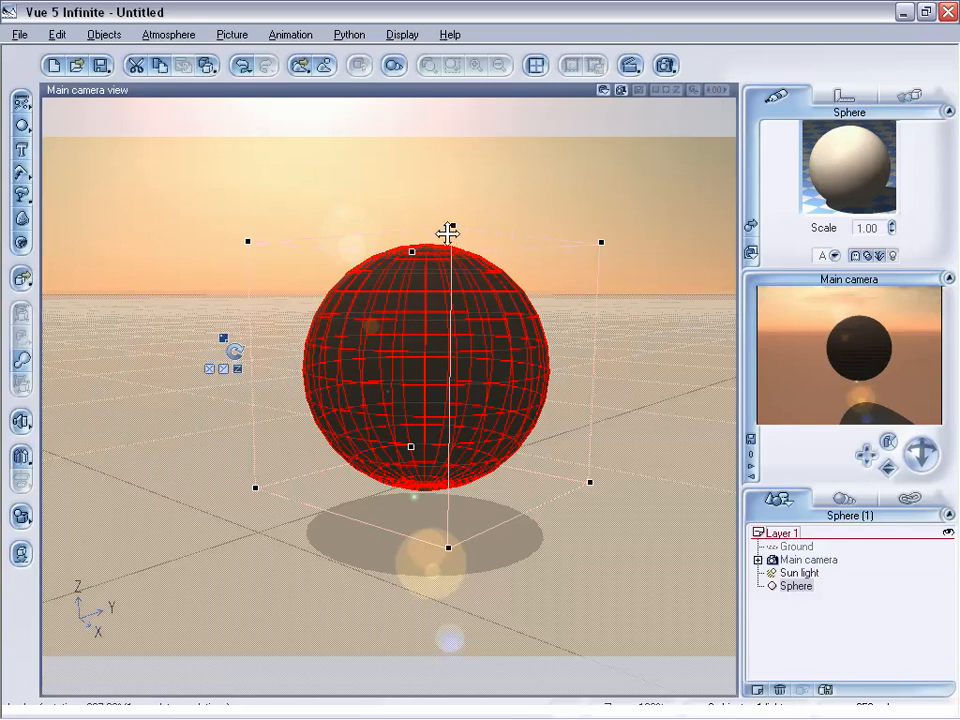
drag(452, 226, 453, 190)
click(629, 494)
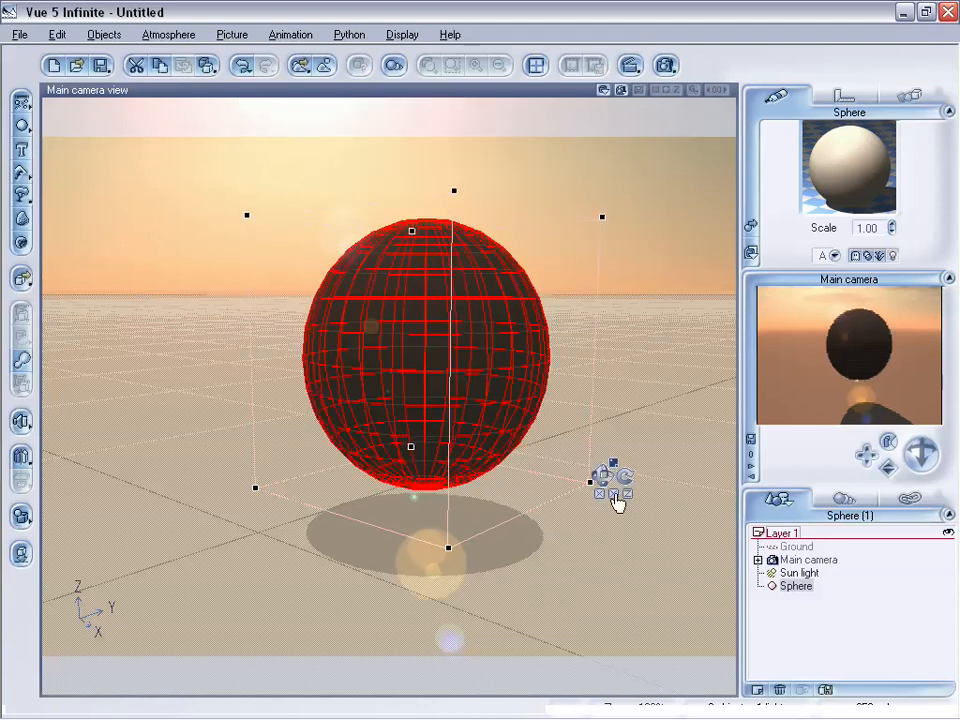
click(614, 494)
drag(600, 217, 580, 385)
click(604, 492)
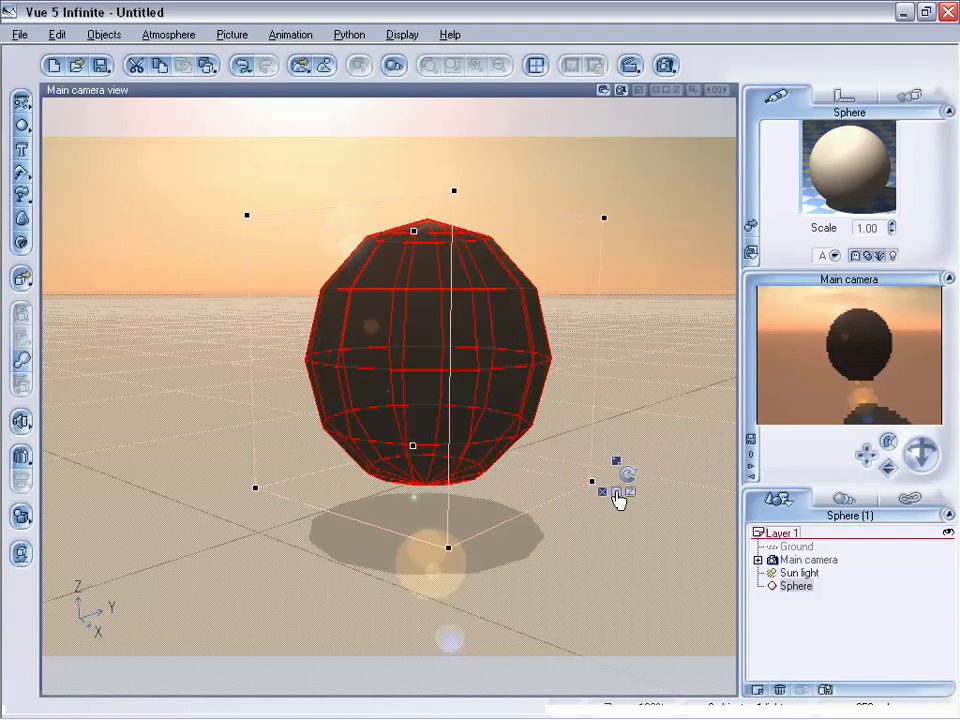
drag(603, 218, 568, 238)
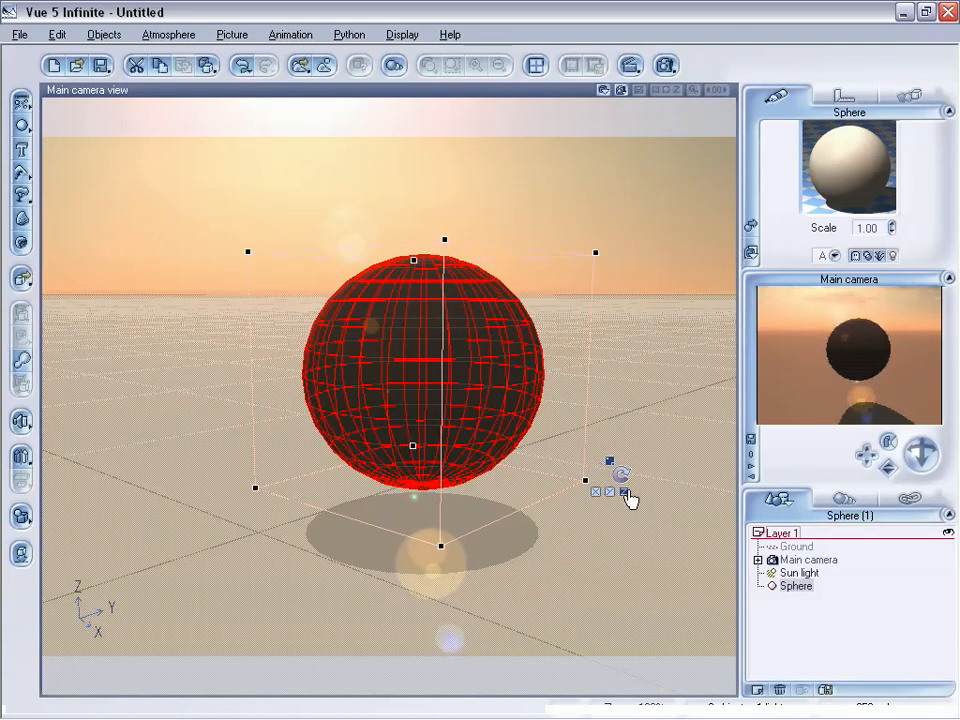
- Rotate the sphere around the Z axis and around the Y axis, with the rotation constrained to the chosen axis
drag(621, 473, 495, 424)
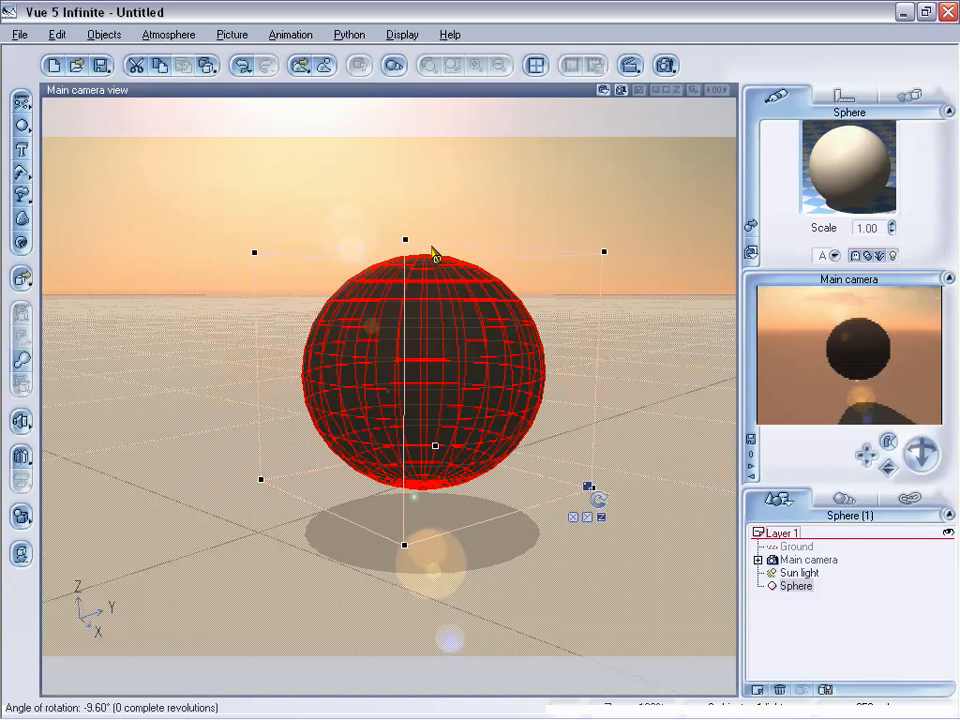
drag(599, 500, 560, 508)
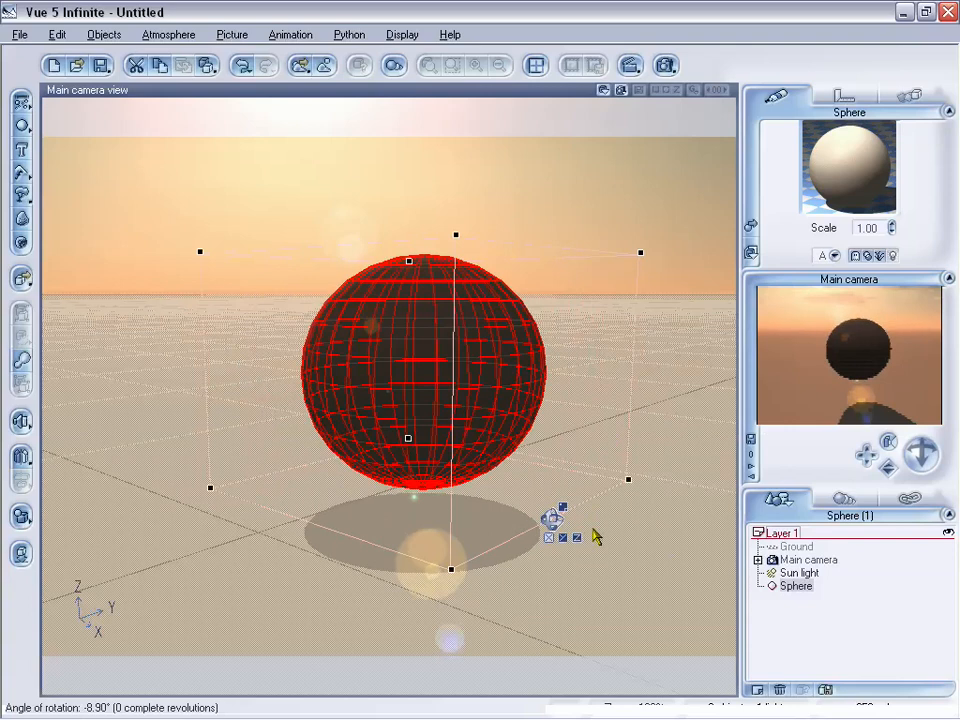
drag(551, 518, 399, 469)
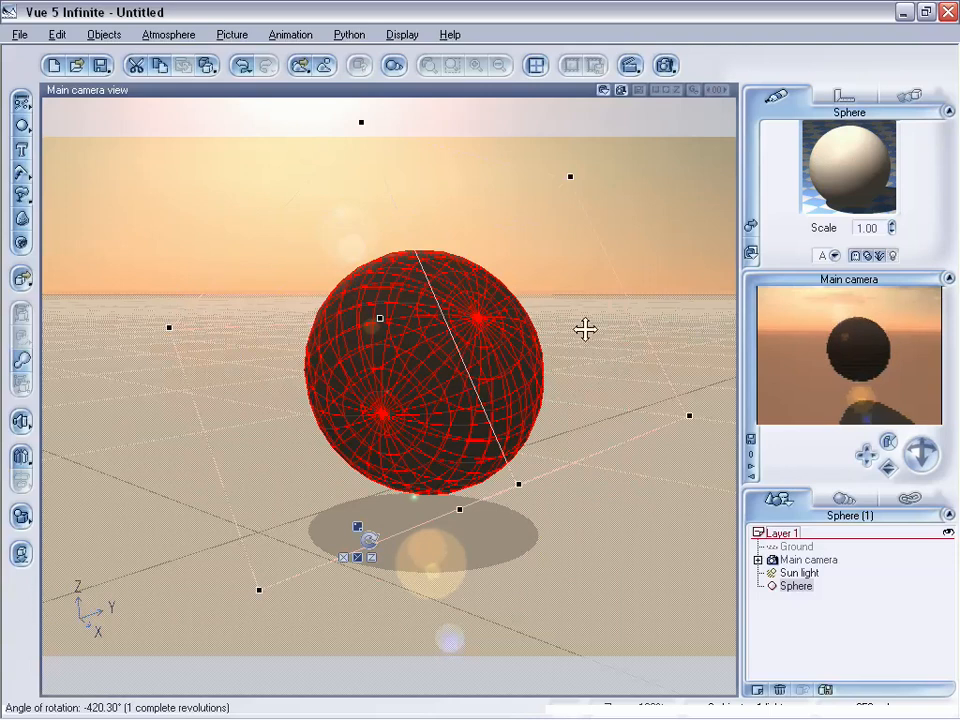
drag(375, 550, 456, 402)
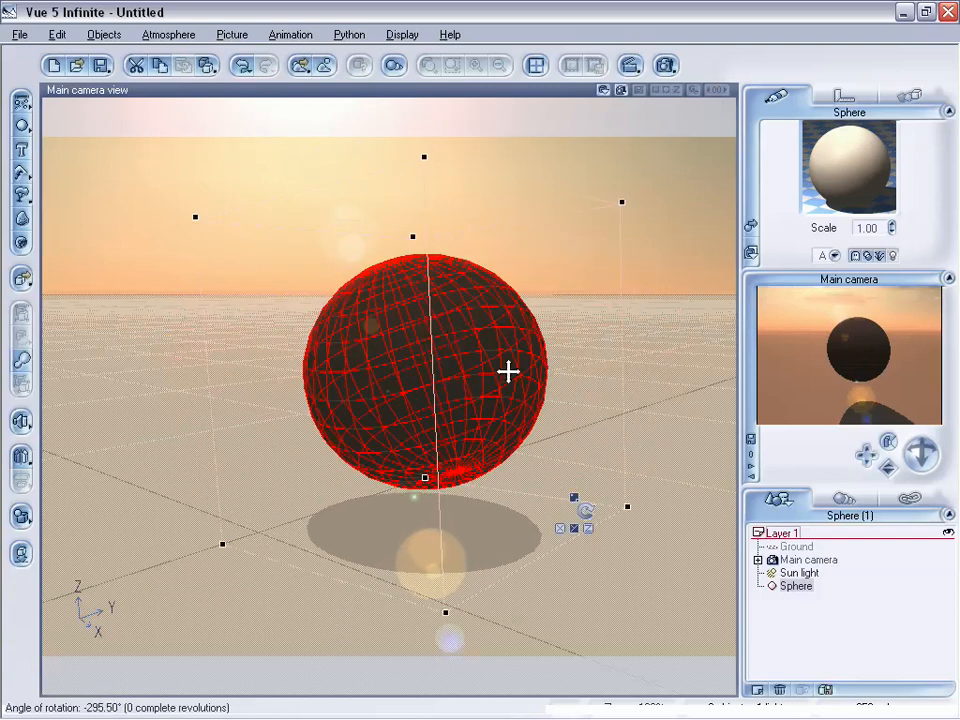
- Rotate the sphere about -140° with only the X axis enabled, and delete the sphere
click(560, 529)
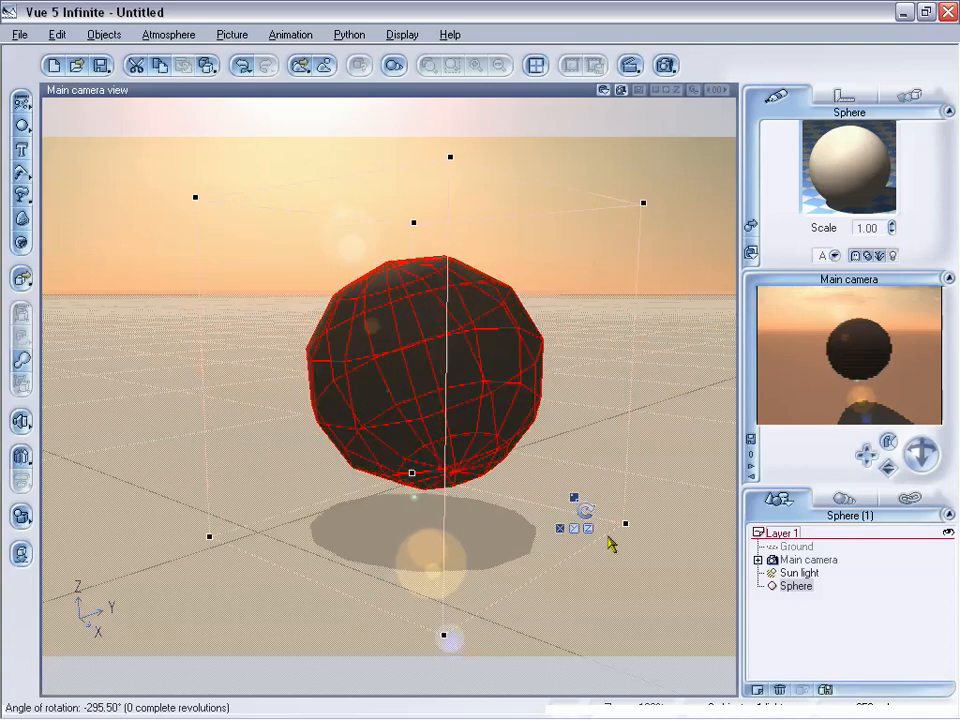
drag(583, 515, 345, 371)
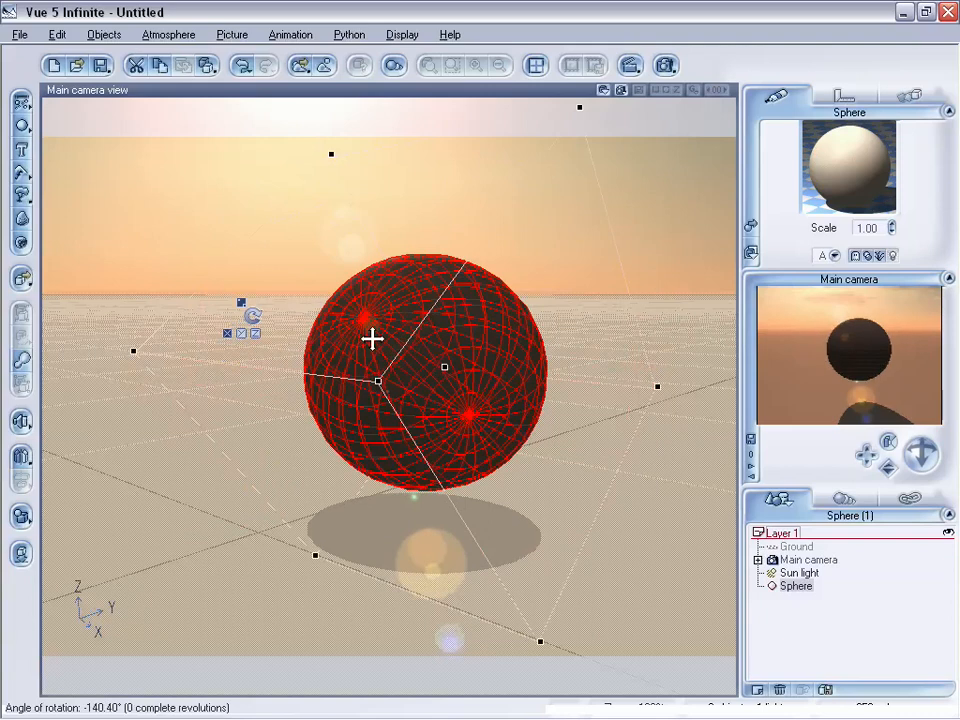
key(Delete)
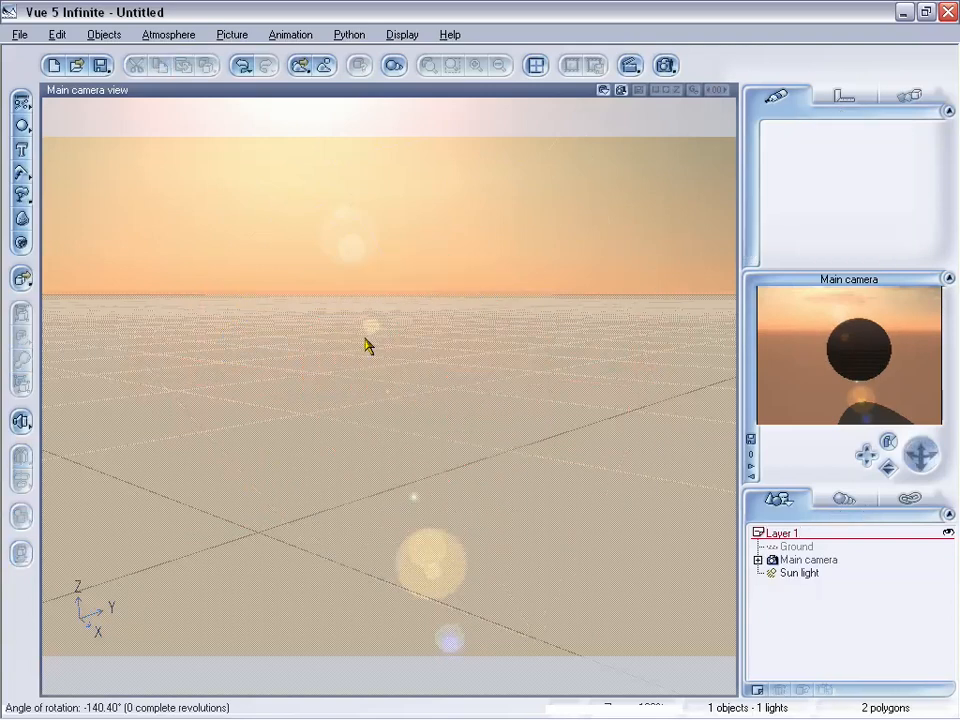
- Add a cylinder to the scene and select the Ground and the cylinder in turn in Layer 1
drag(22, 125, 62, 137)
mouse_move(272, 274)
mouse_down()
mouse_move(446, 321)
mouse_move(418, 283)
mouse_move(426, 357)
mouse_move(240, 281)
mouse_move(403, 345)
mouse_move(287, 231)
mouse_move(654, 436)
mouse_move(206, 261)
mouse_move(405, 388)
mouse_move(313, 319)
mouse_up()
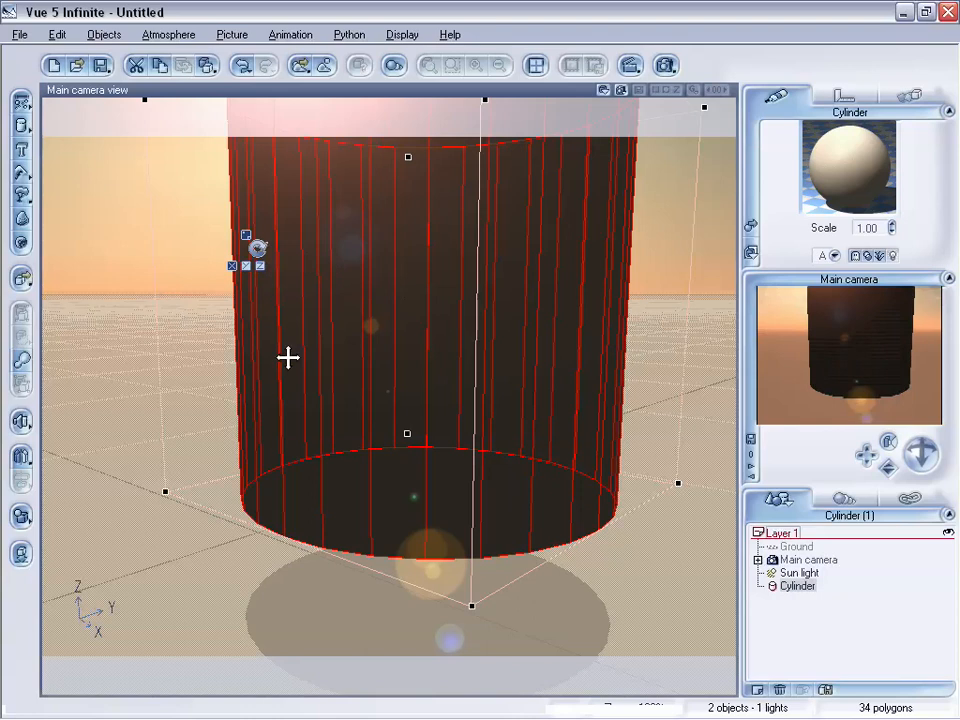
click(796, 547)
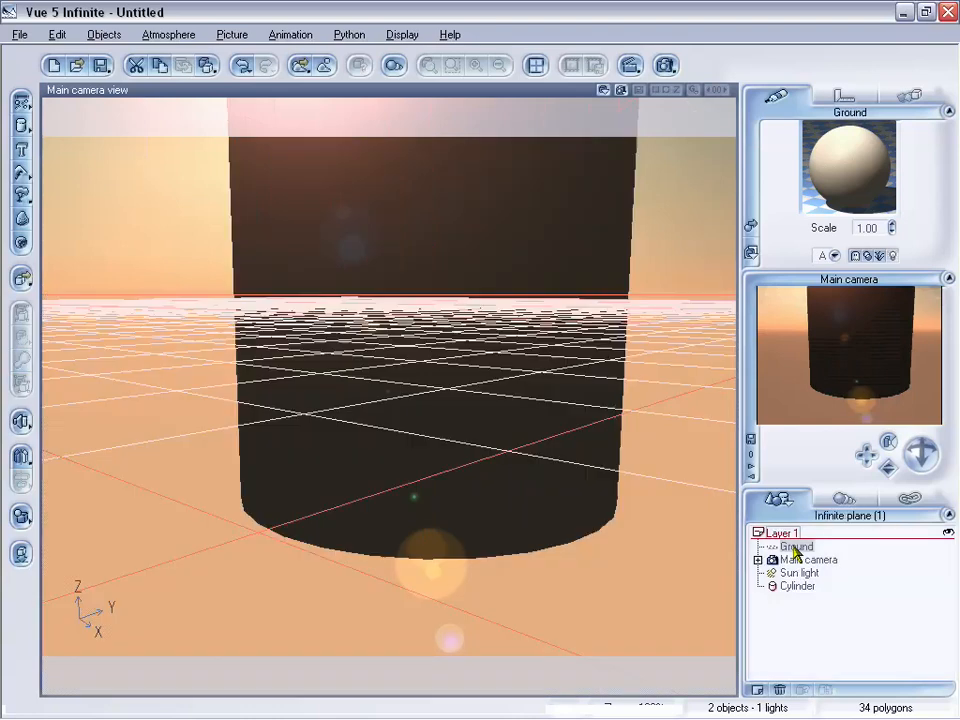
click(799, 587)
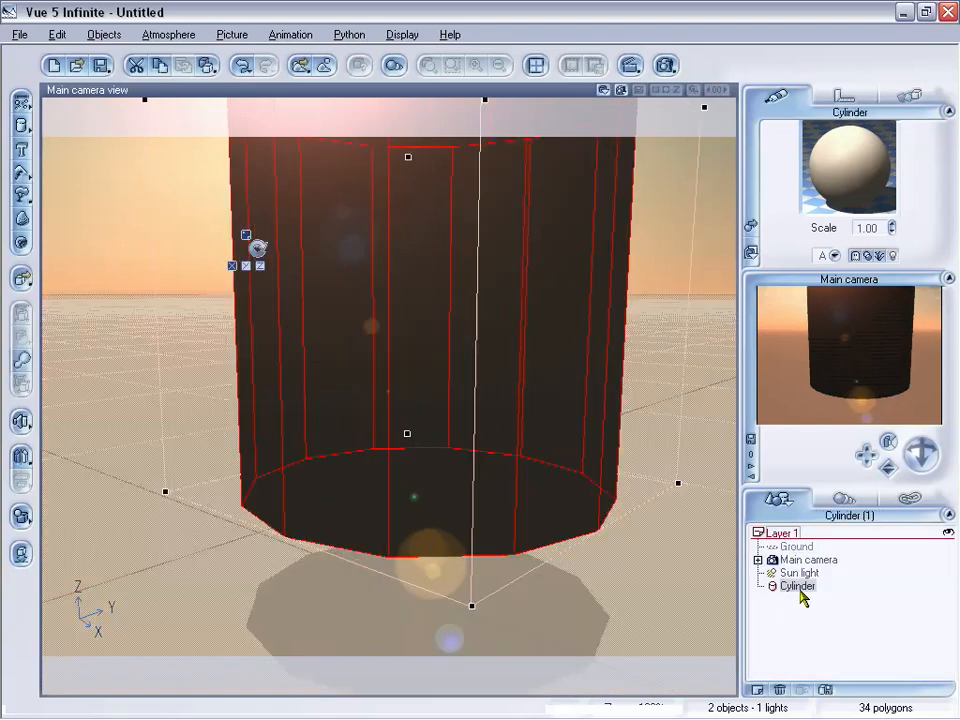
- Add a second cylinder, move it sideways off the first one, and select the first cylinder
click(22, 128)
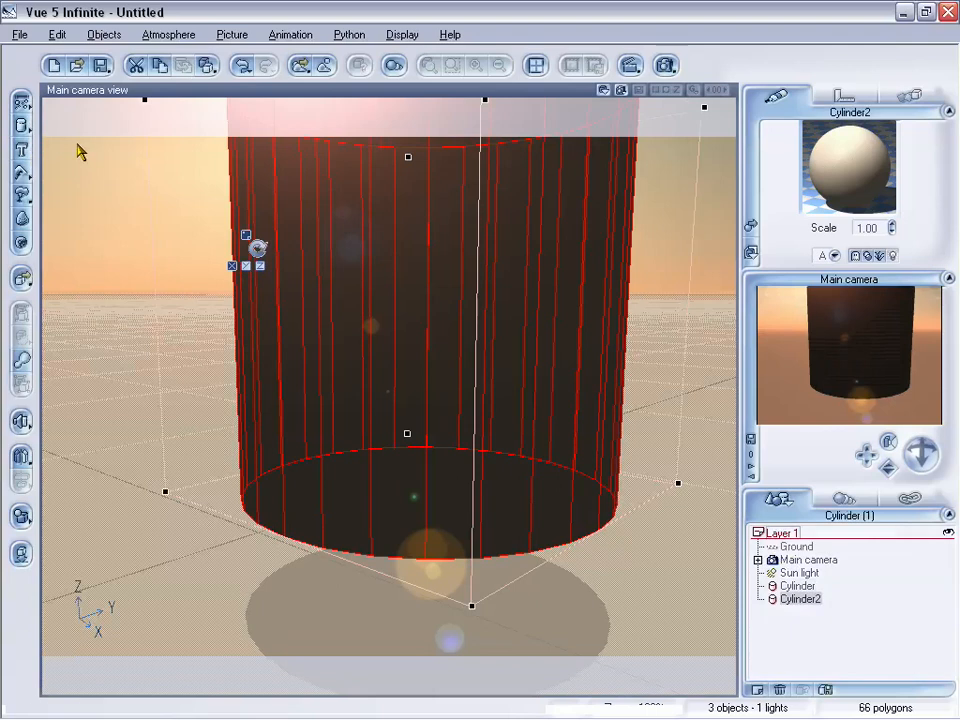
drag(349, 291, 601, 294)
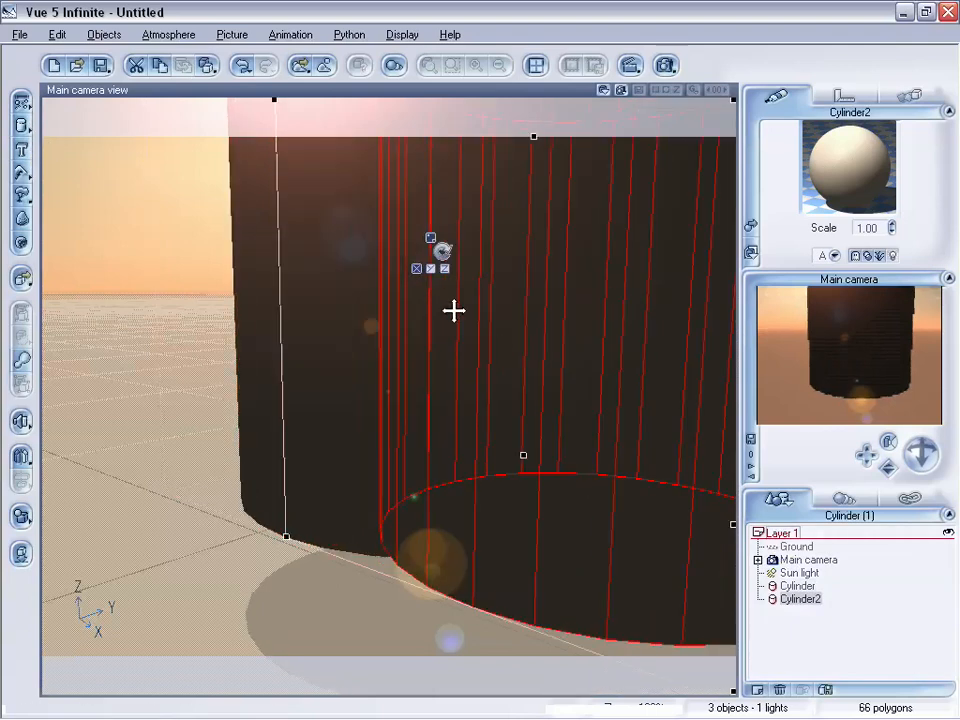
click(277, 260)
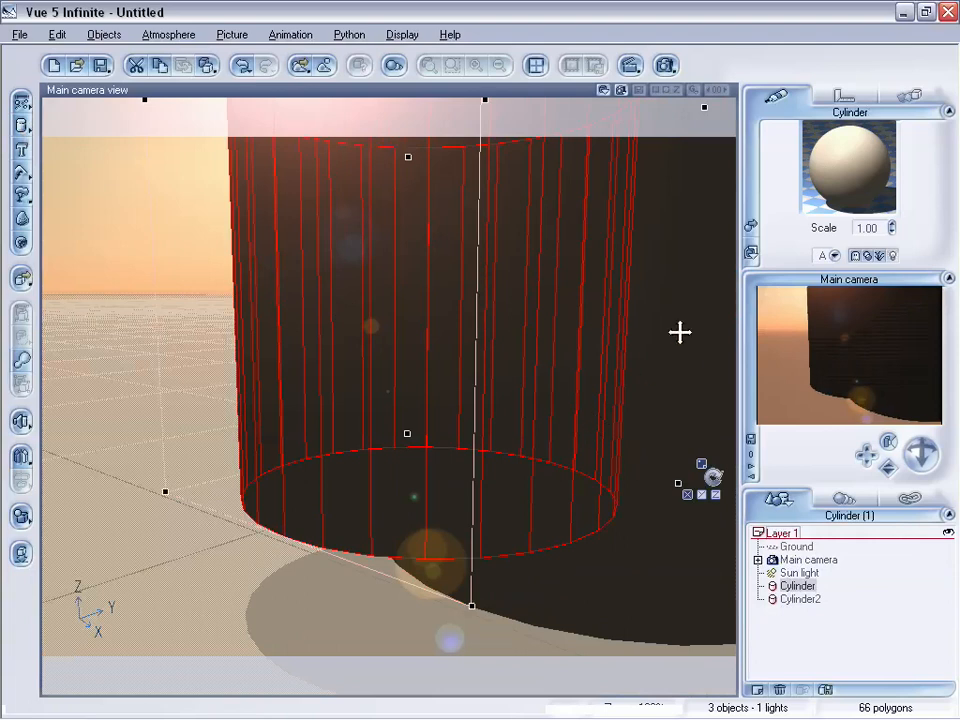
- Delete both cylinders from the scene, starting with the second one
click(562, 508)
key(Delete)
click(481, 403)
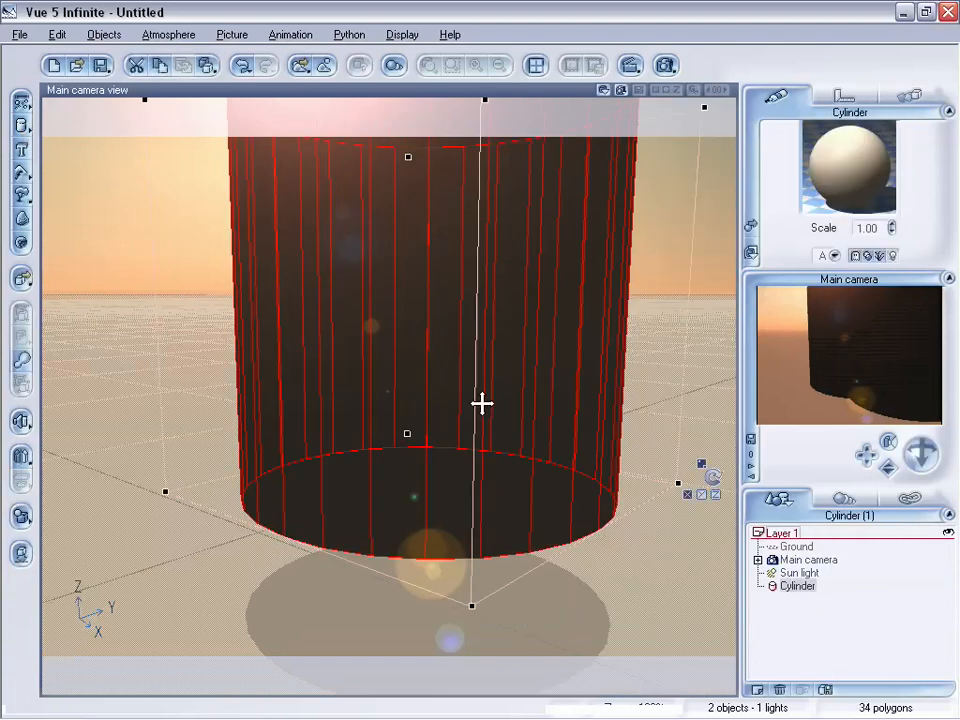
key(Delete)
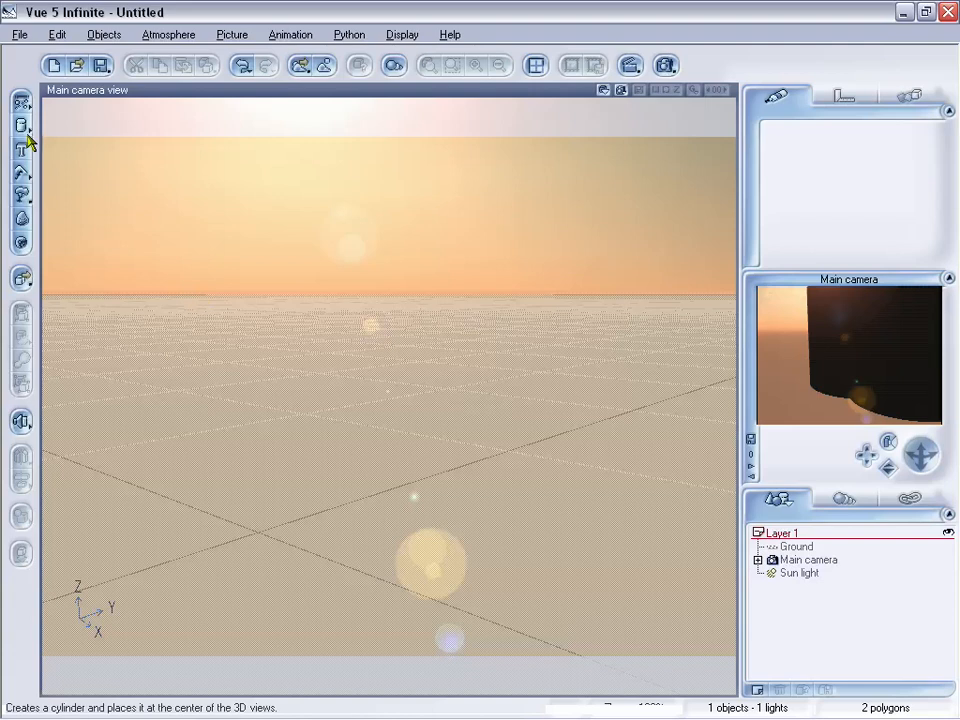
- Add a pyramid to the scene, move it within the view, and drop it vertically onto the ground
drag(27, 135, 120, 135)
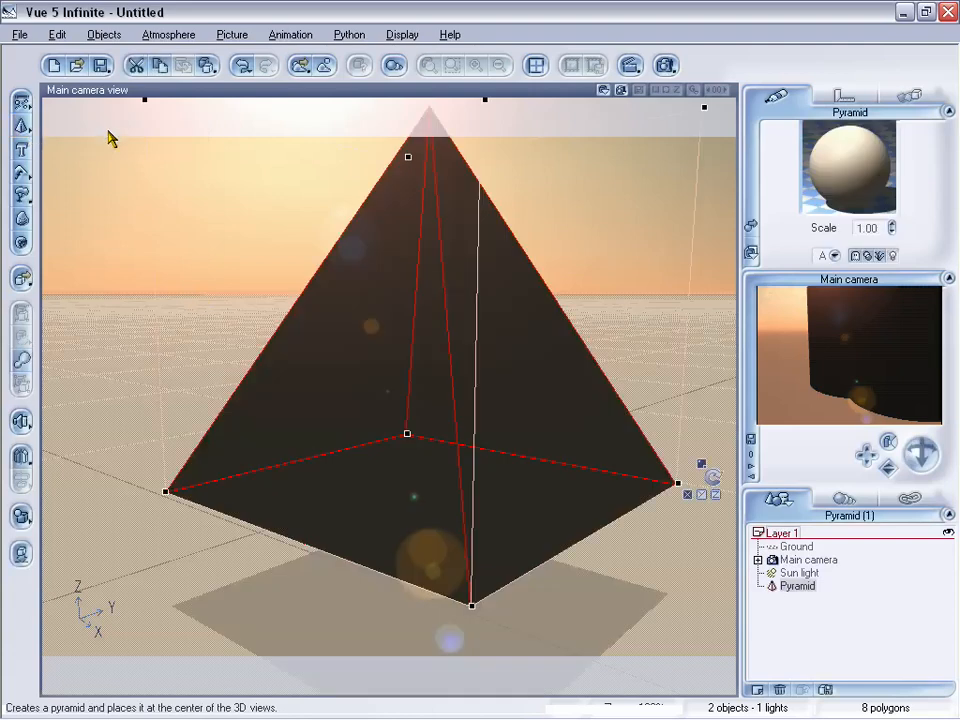
drag(438, 386, 437, 353)
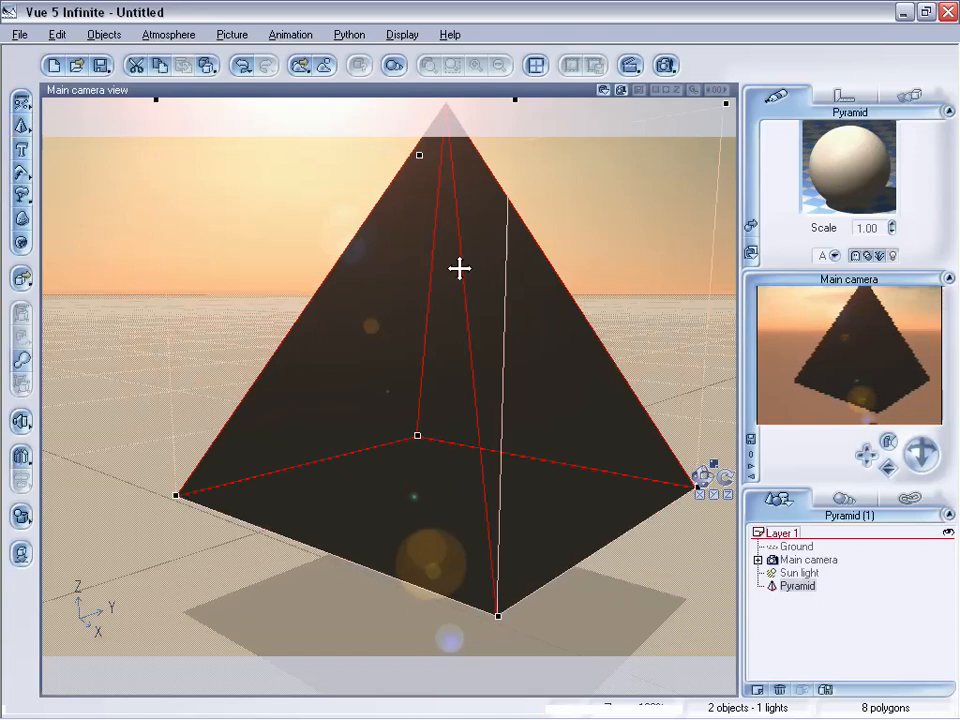
mouse_move(459, 268)
mouse_down()
mouse_move(411, 334)
mouse_move(407, 405)
mouse_move(408, 211)
mouse_move(443, 354)
mouse_move(457, 276)
mouse_up()
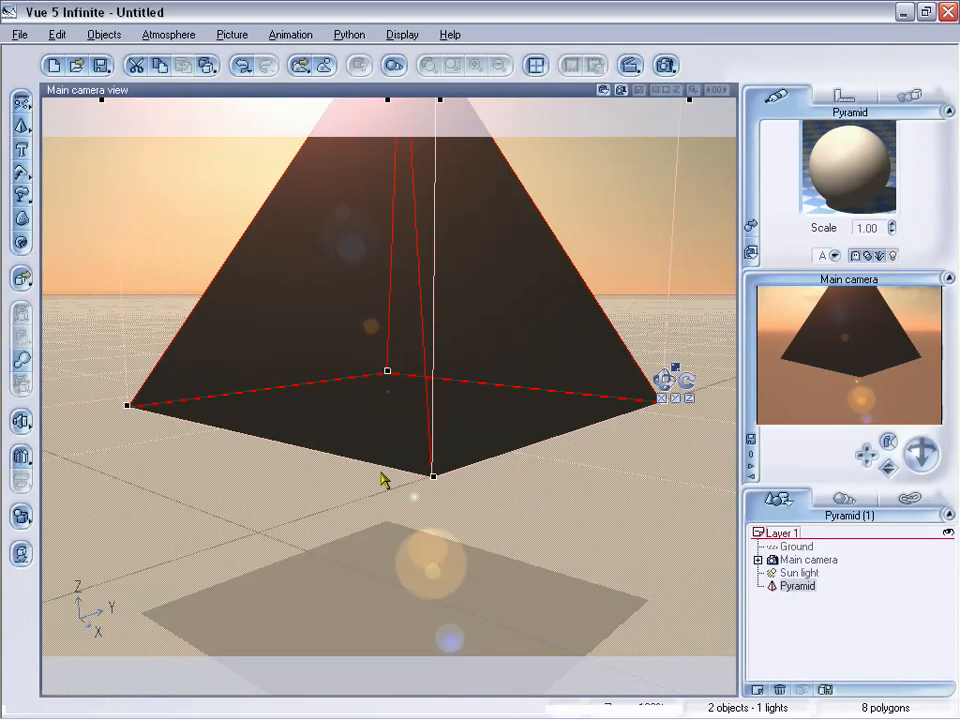
click(20, 556)
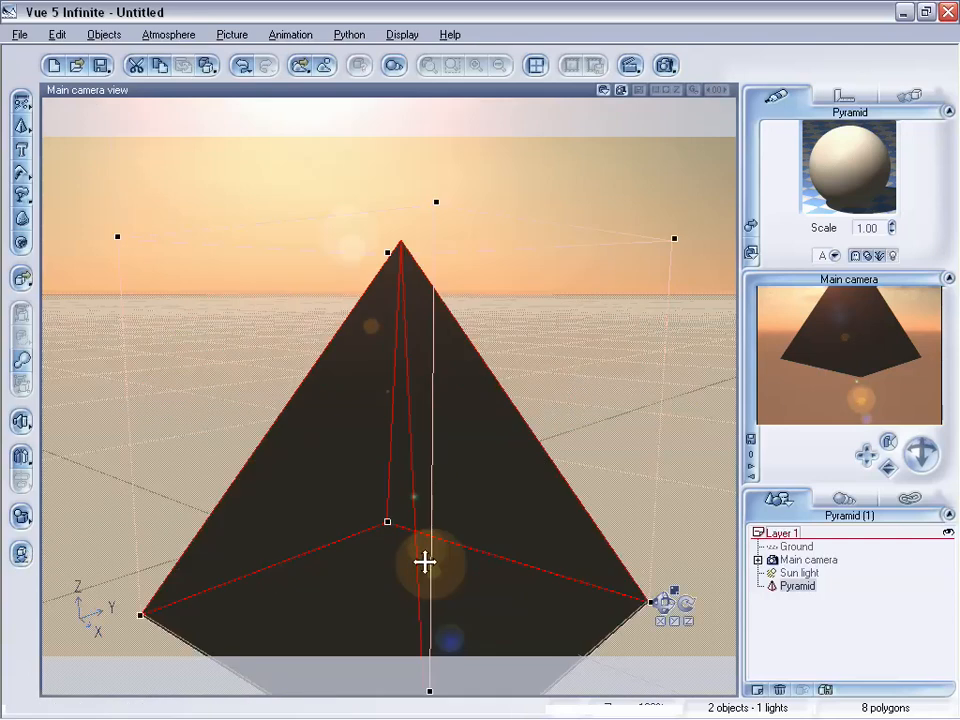
- Raise the pyramid high above the ground and add a sphere beneath it, dropped onto the ground
drag(889, 470, 889, 477)
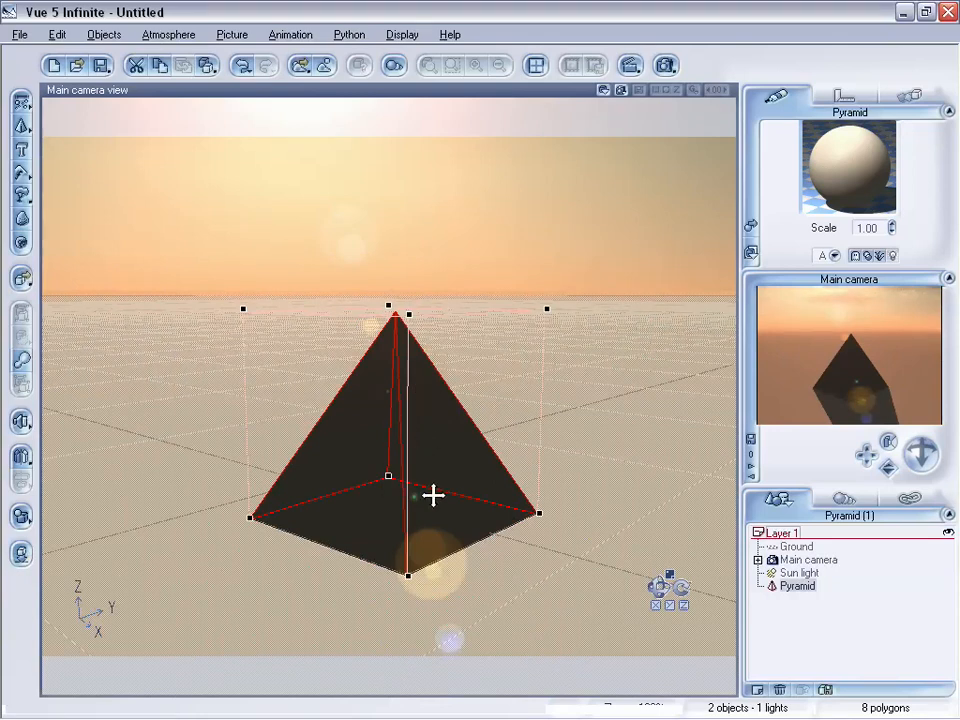
drag(433, 495, 436, 179)
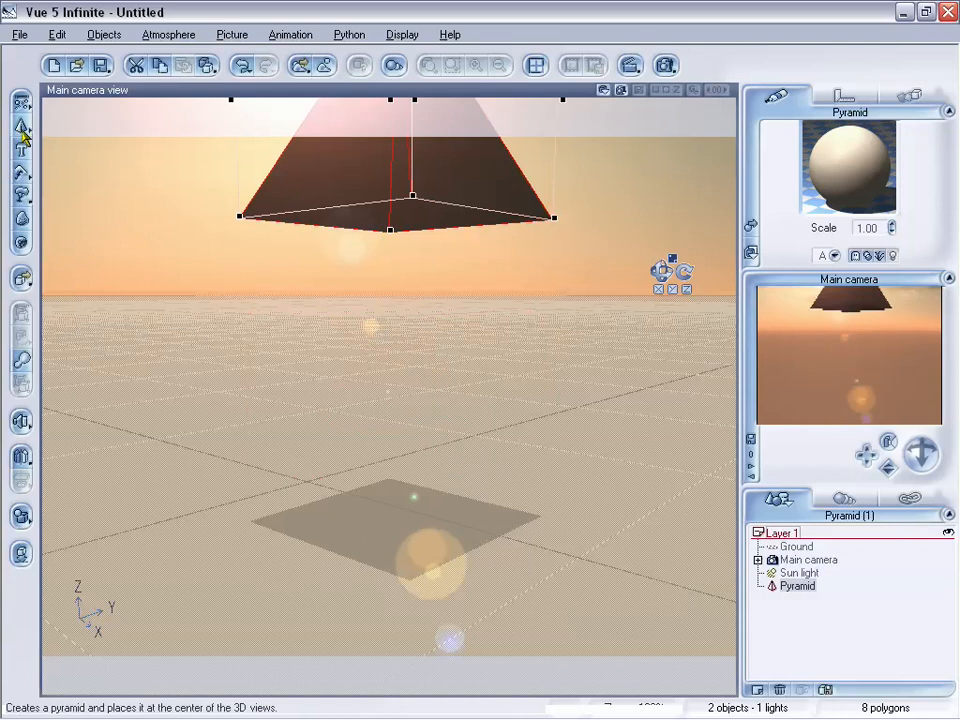
mouse_move(22, 130)
mouse_down()
mouse_move(58, 131)
mouse_move(40, 132)
mouse_up()
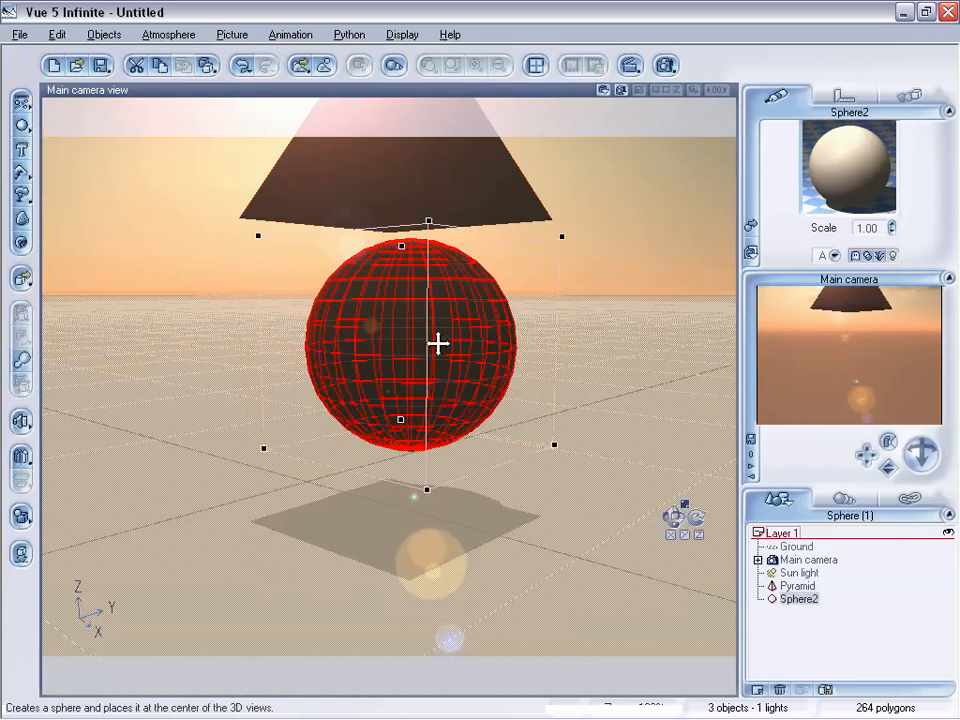
click(21, 553)
- Select the raised pyramid, drop it onto the sphere, and inspect the stacked objects from several angles
click(446, 170)
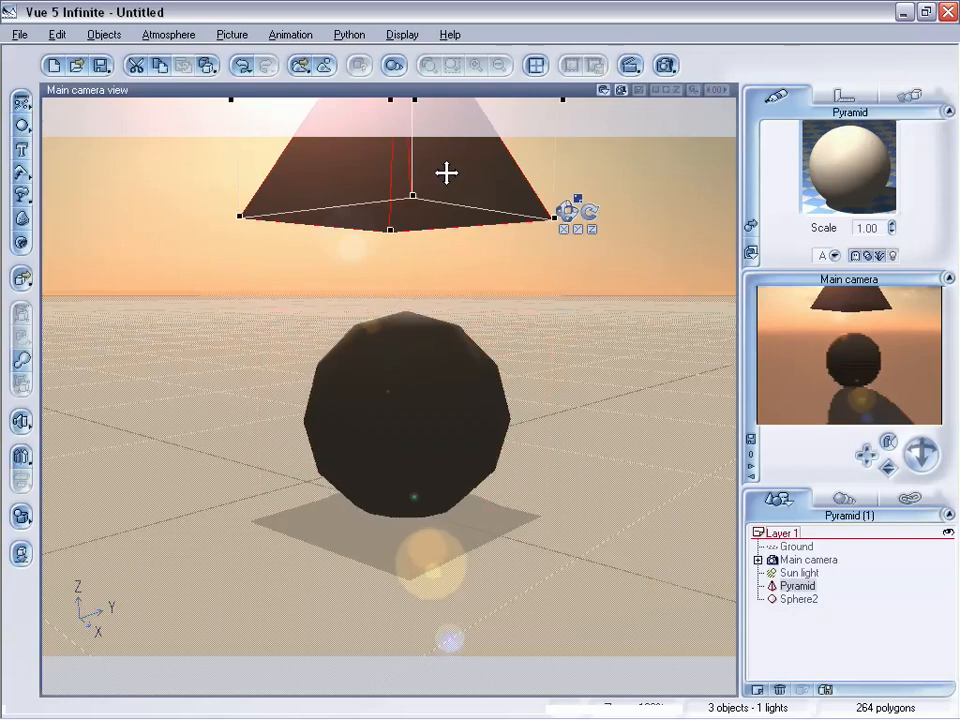
drag(923, 453, 946, 461)
click(21, 553)
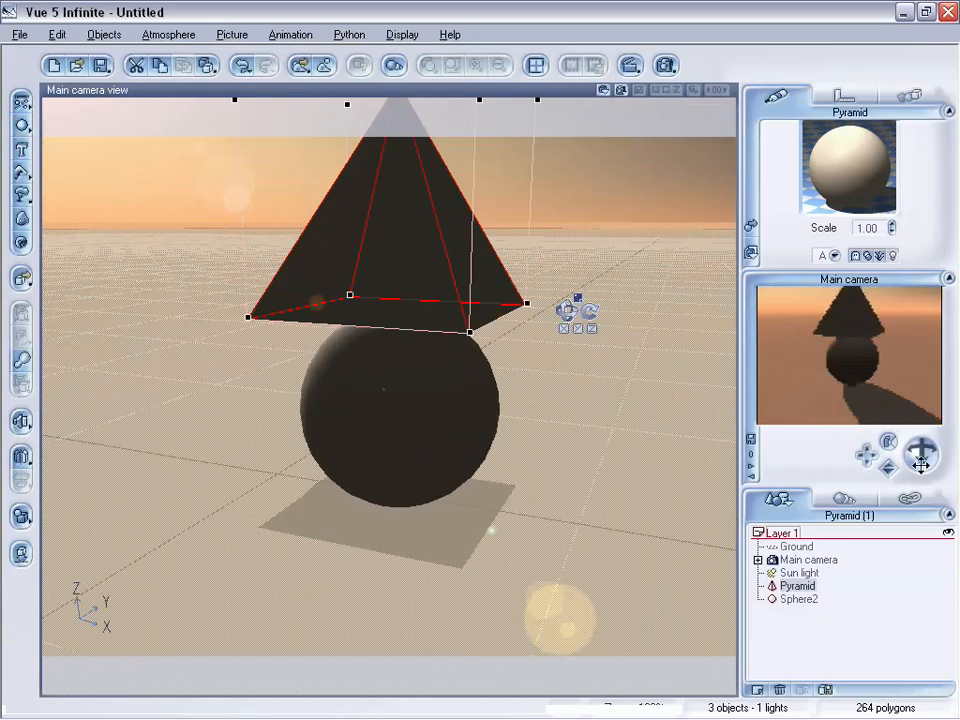
drag(923, 453, 933, 457)
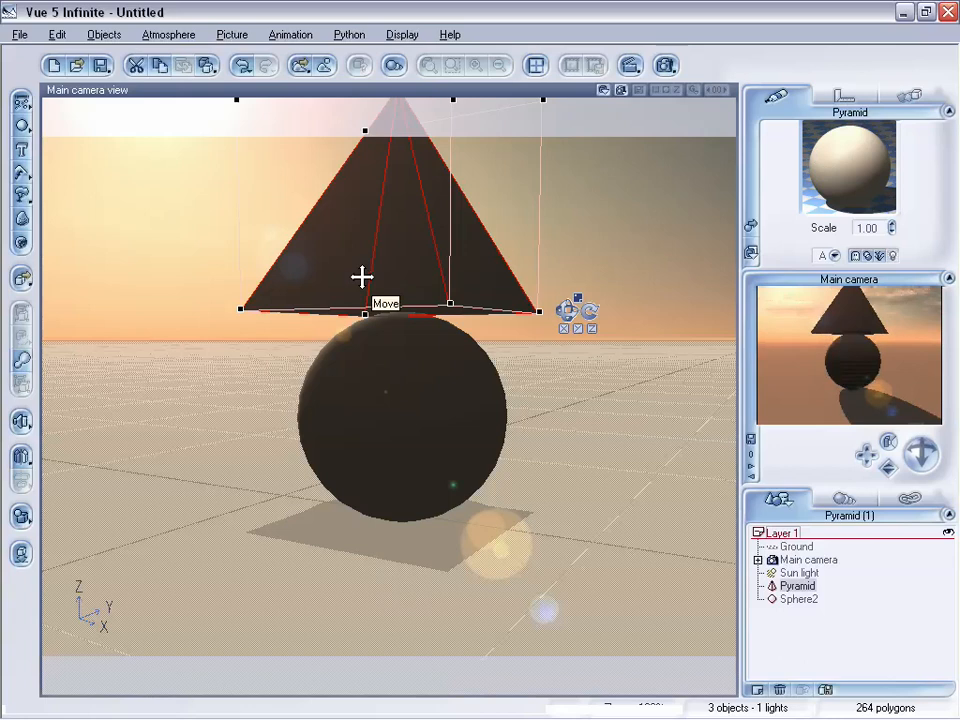
mouse_move(919, 456)
mouse_down()
mouse_move(872, 460)
mouse_move(928, 420)
mouse_move(921, 448)
mouse_up()
right_drag(517, 430, 483, 457)
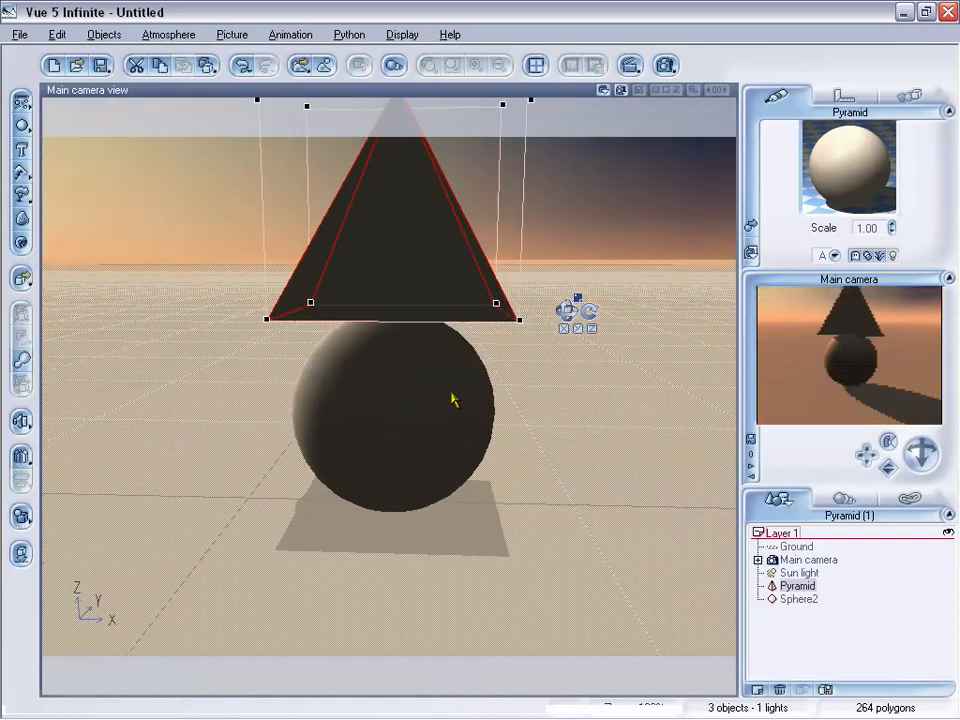
- Delete the sphere and the pyramid resting above it from the scene
click(372, 400)
key(Delete)
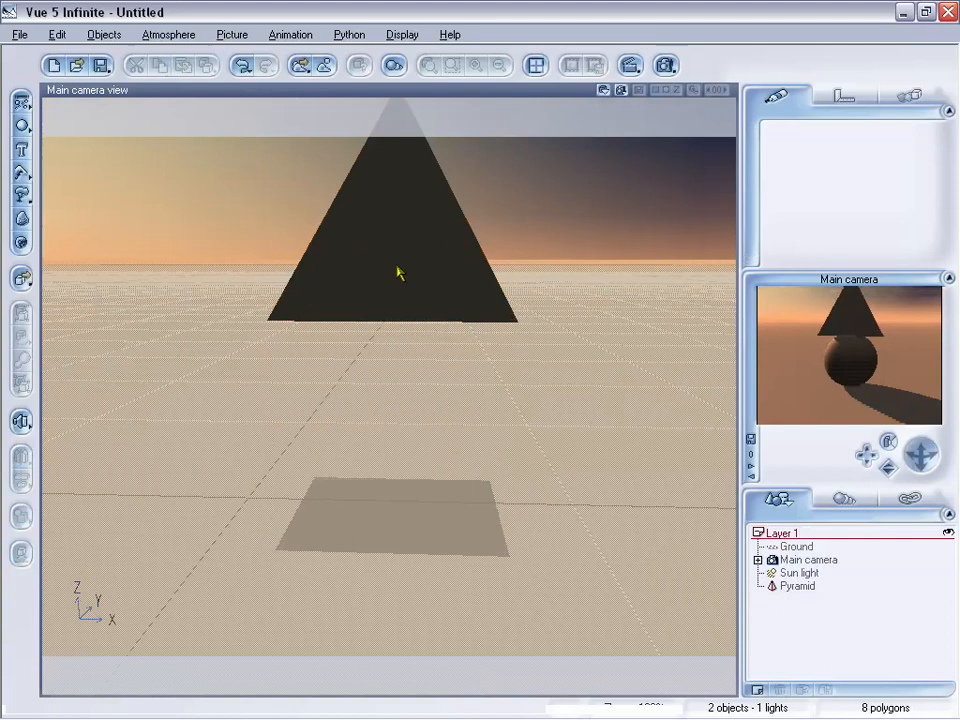
click(399, 272)
key(Delete)
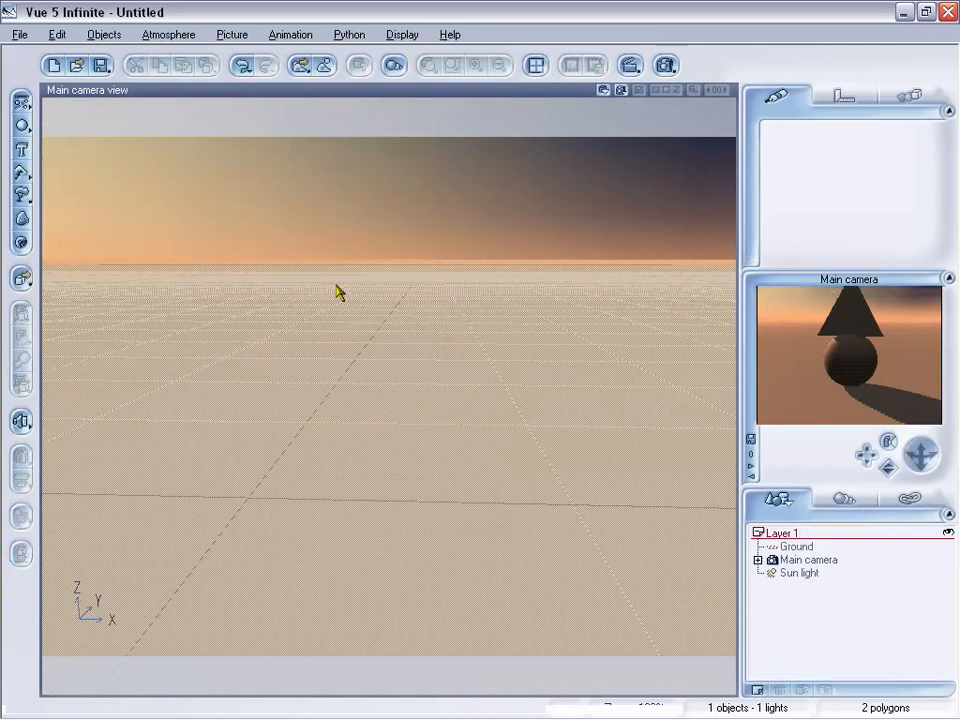
- Add a plane primitive to the scene and frame it in the main camera view
drag(920, 453, 910, 446)
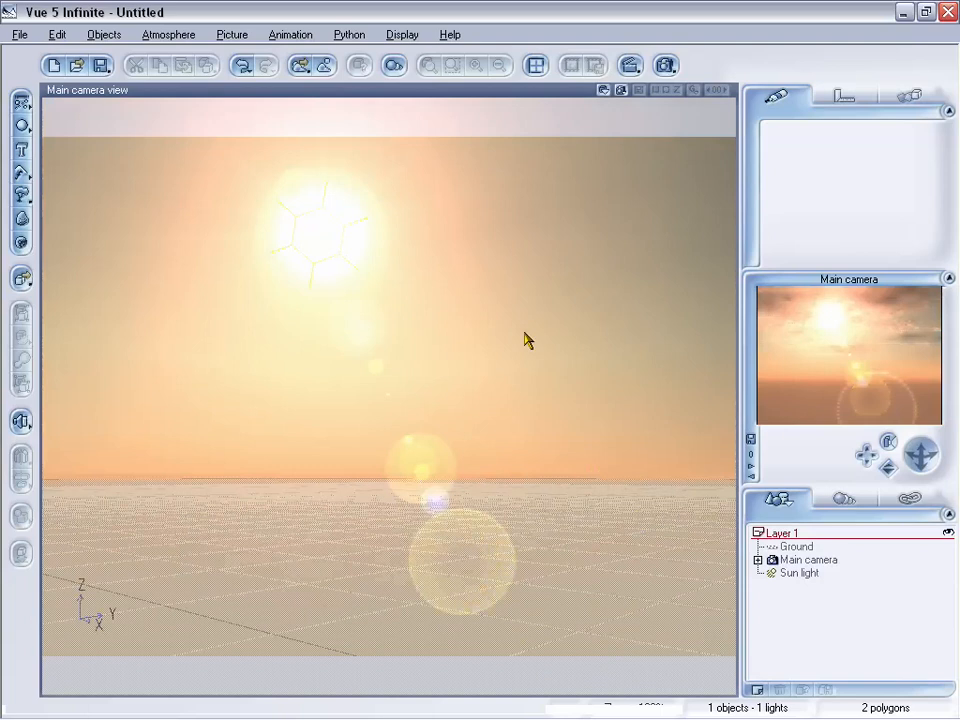
click(887, 466)
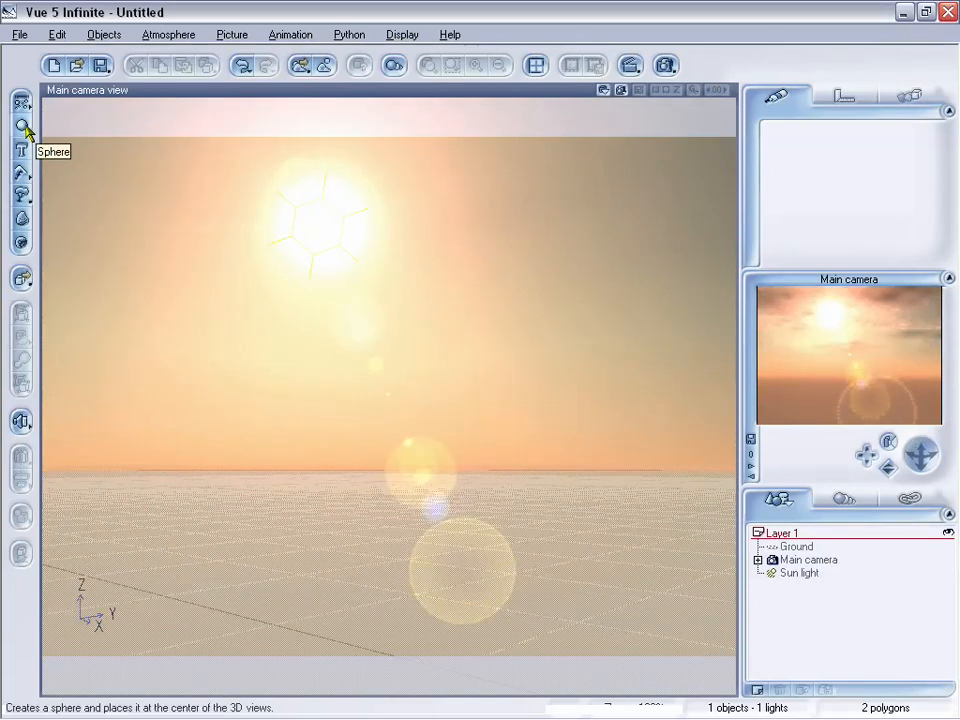
drag(21, 124, 167, 141)
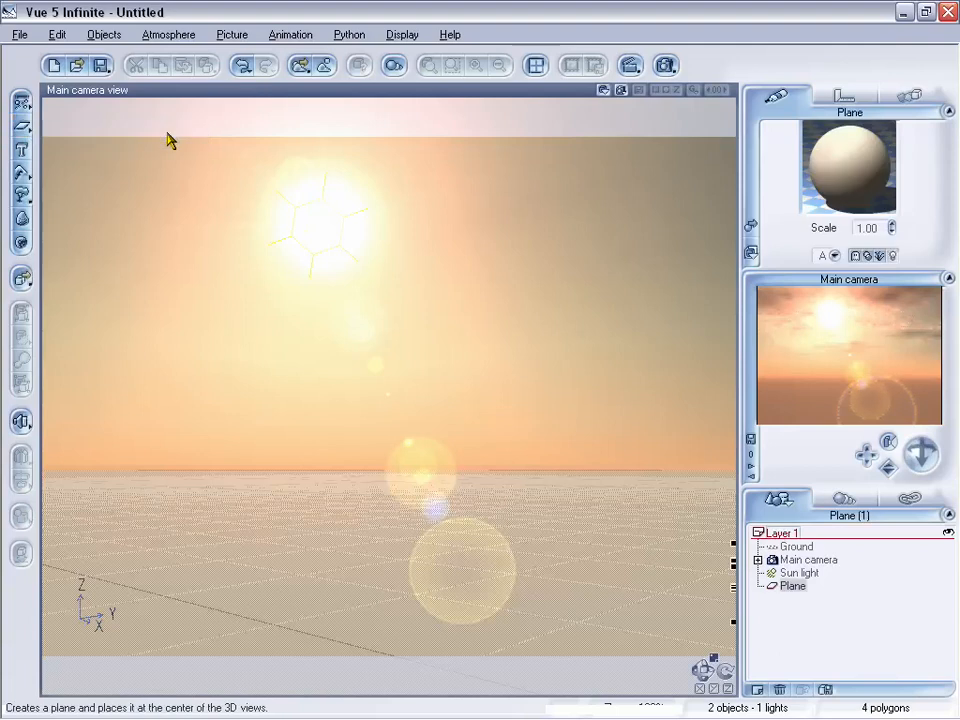
click(921, 456)
right_drag(400, 360, 553, 427)
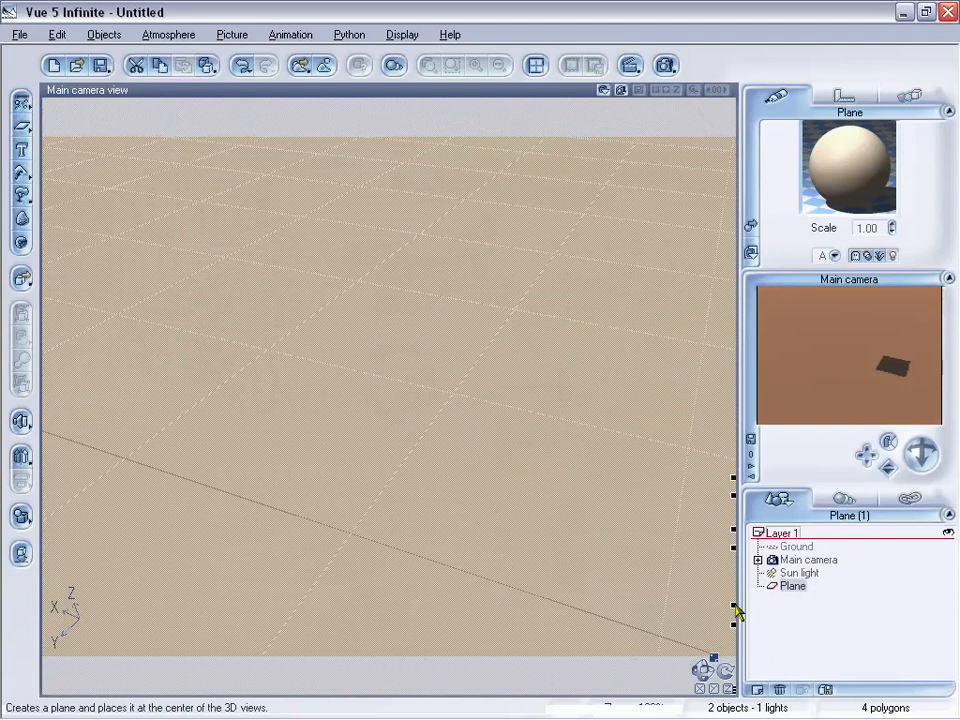
drag(919, 456, 959, 462)
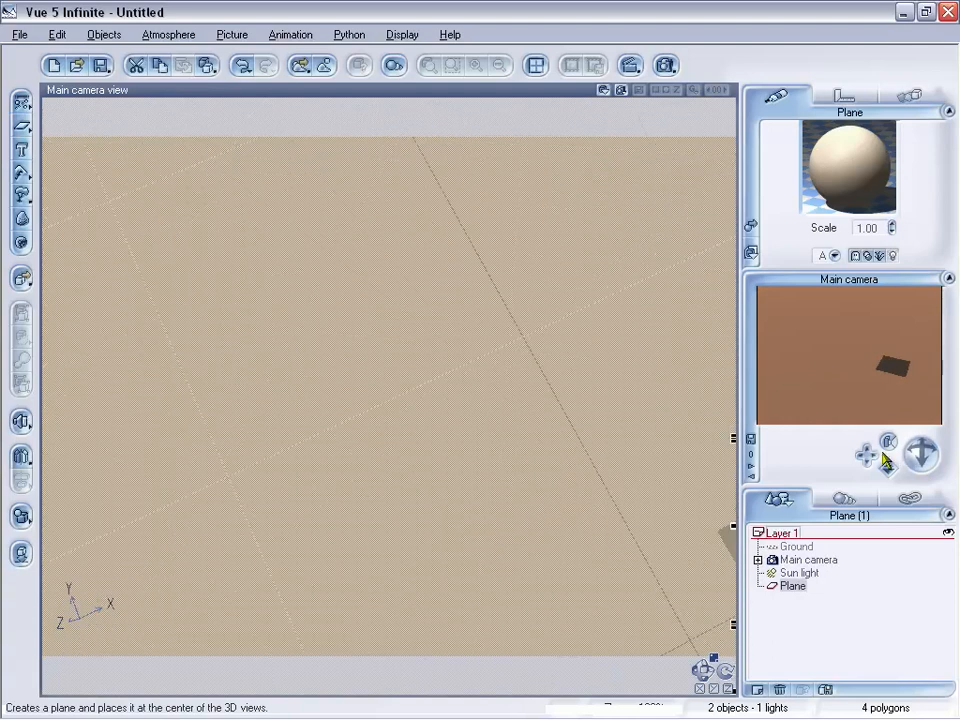
drag(867, 456, 308, 307)
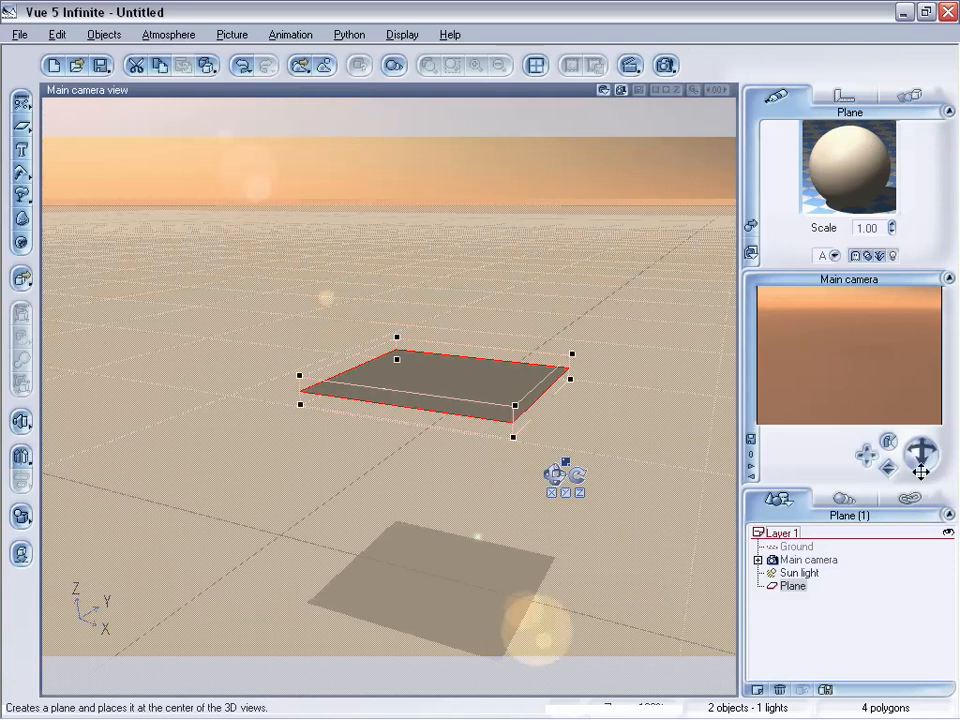
drag(923, 458, 922, 450)
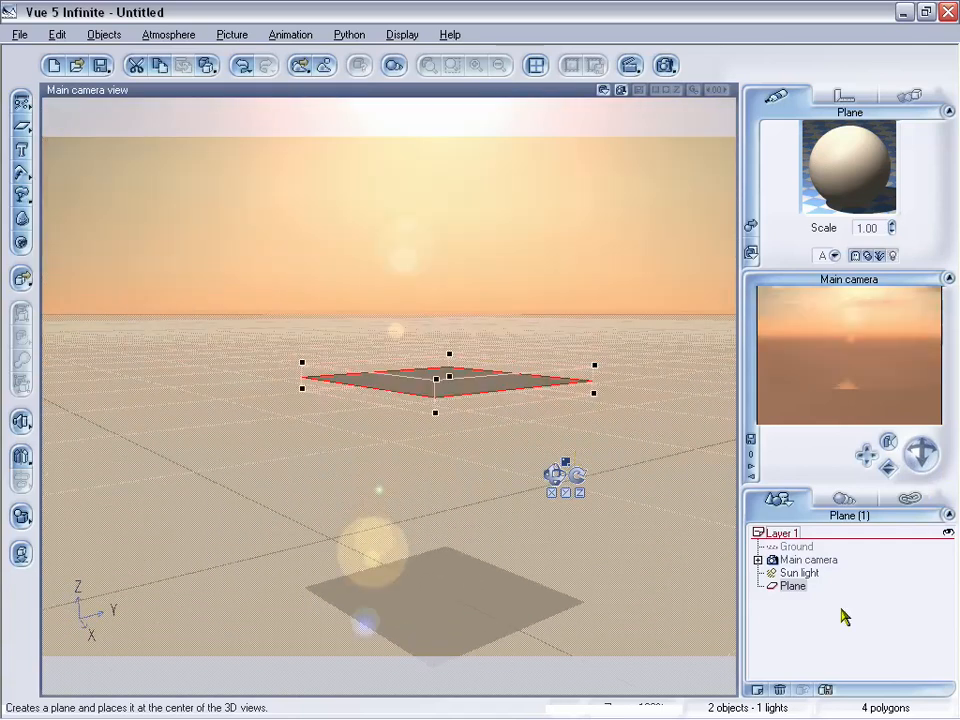
- Deselect and reselect the plane while viewing it from different angles, and delete the plane
click(888, 614)
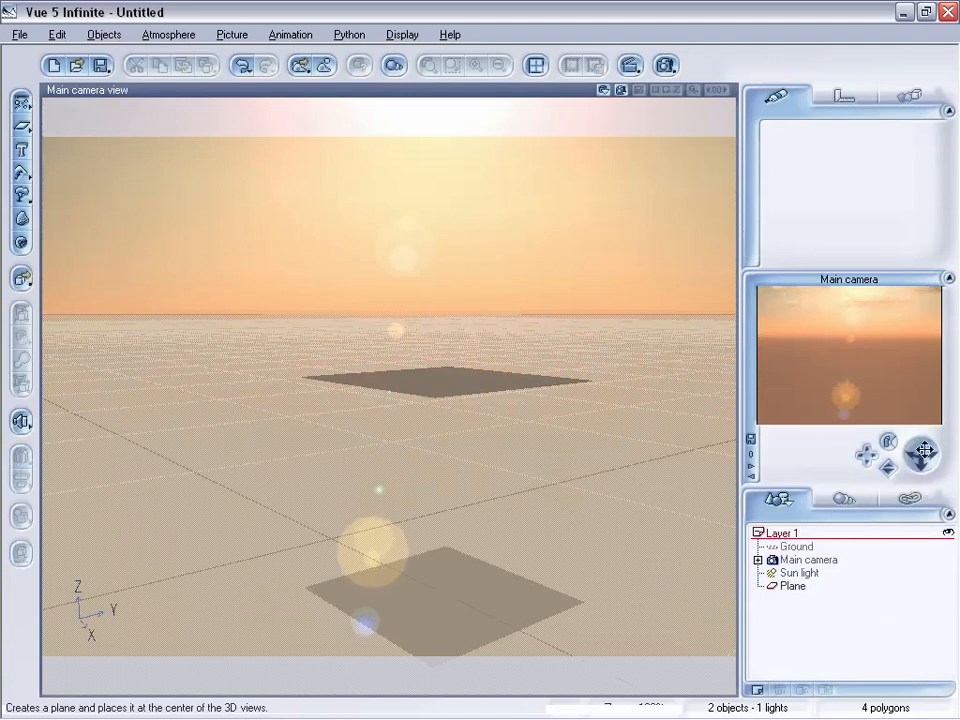
mouse_move(921, 452)
mouse_down()
mouse_move(921, 440)
mouse_move(914, 467)
mouse_move(914, 441)
mouse_move(921, 457)
mouse_up()
click(499, 432)
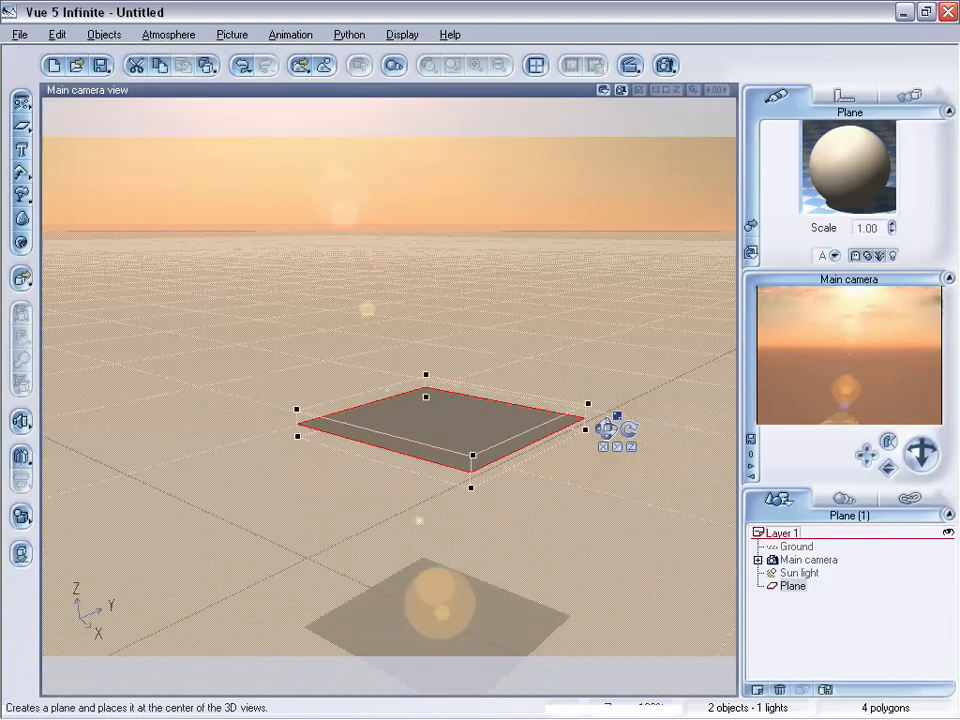
right_drag(620, 500, 589, 478)
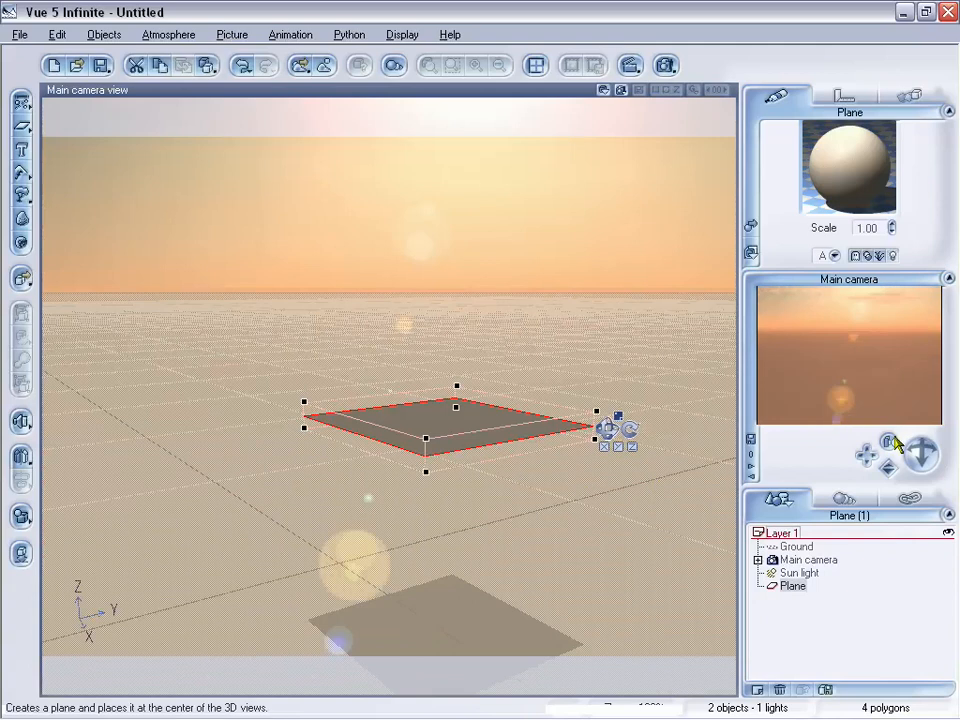
mouse_move(921, 455)
mouse_down()
mouse_move(912, 469)
mouse_move(921, 457)
mouse_move(912, 440)
mouse_move(921, 453)
mouse_up()
click(868, 590)
right_drag(523, 503, 532, 433)
click(482, 413)
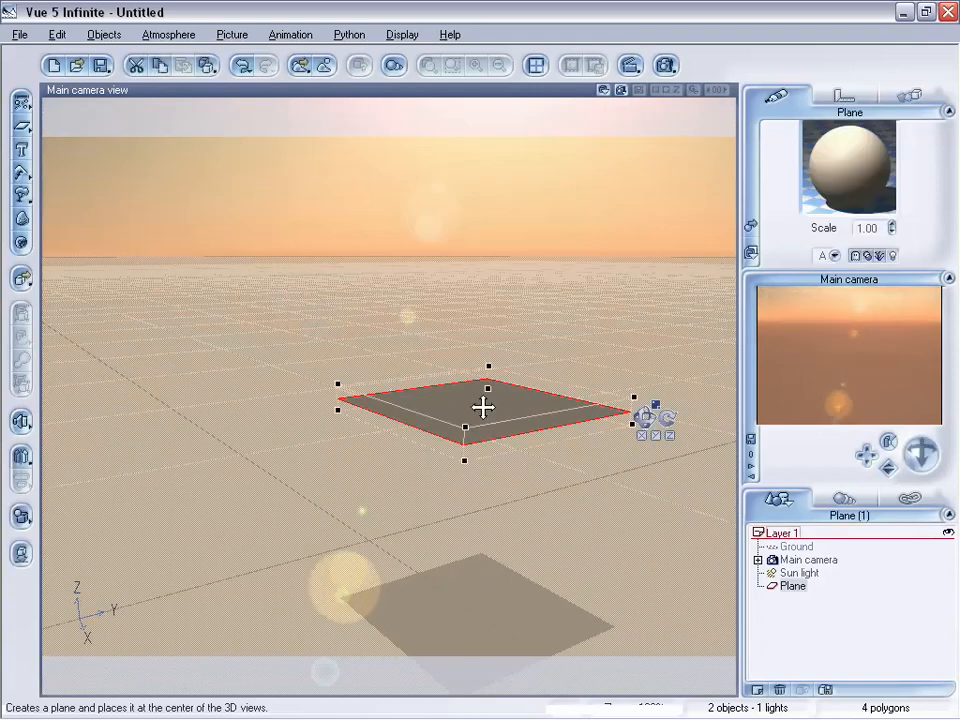
key(Delete)
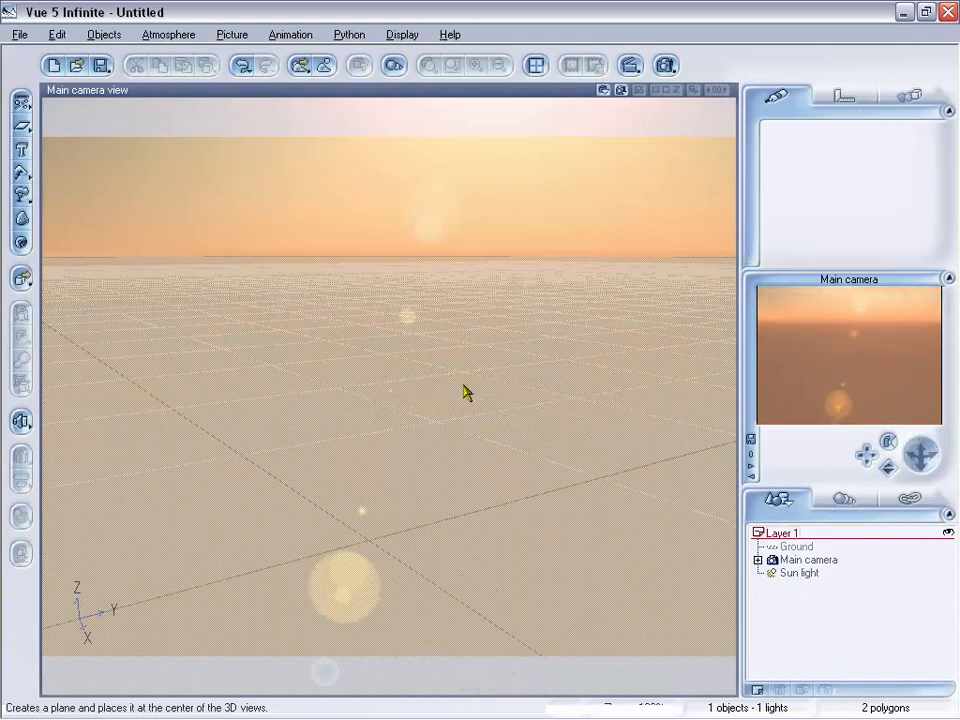
- Start a text object and add a second line with "12345" and, after a wide gap, "5555" under "Vue 5"
click(25, 149)
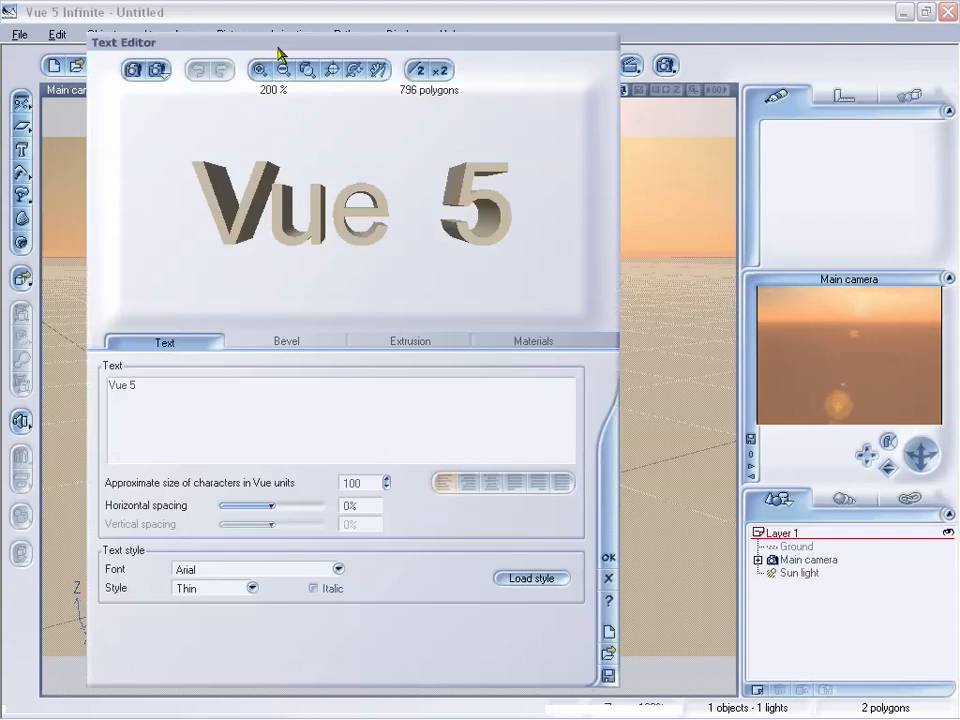
drag(279, 50, 334, 46)
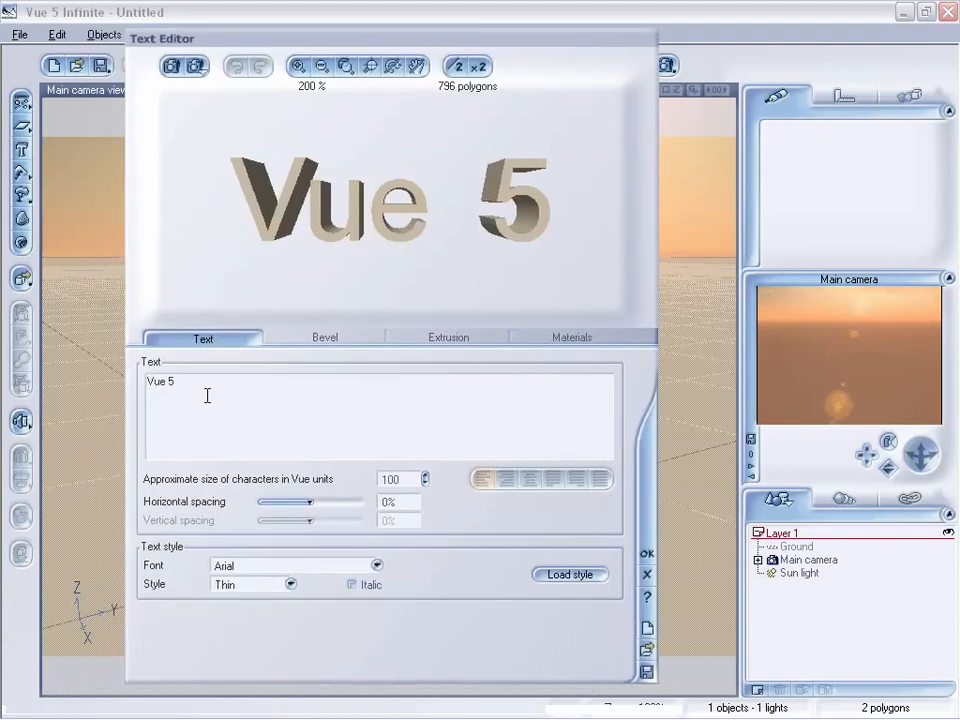
drag(216, 389, 133, 392)
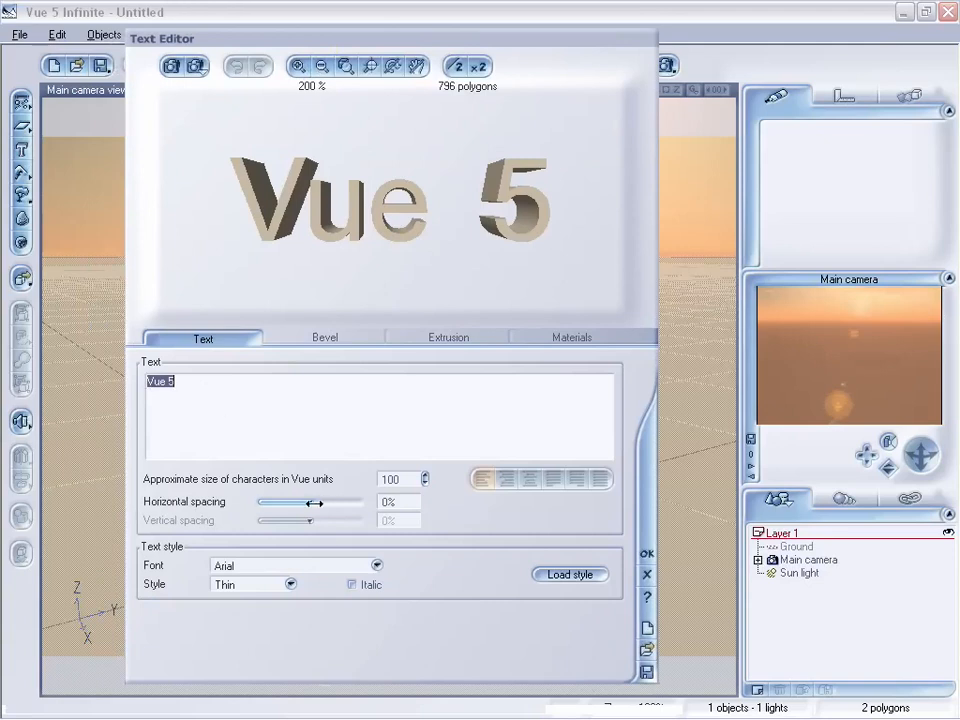
click(223, 395)
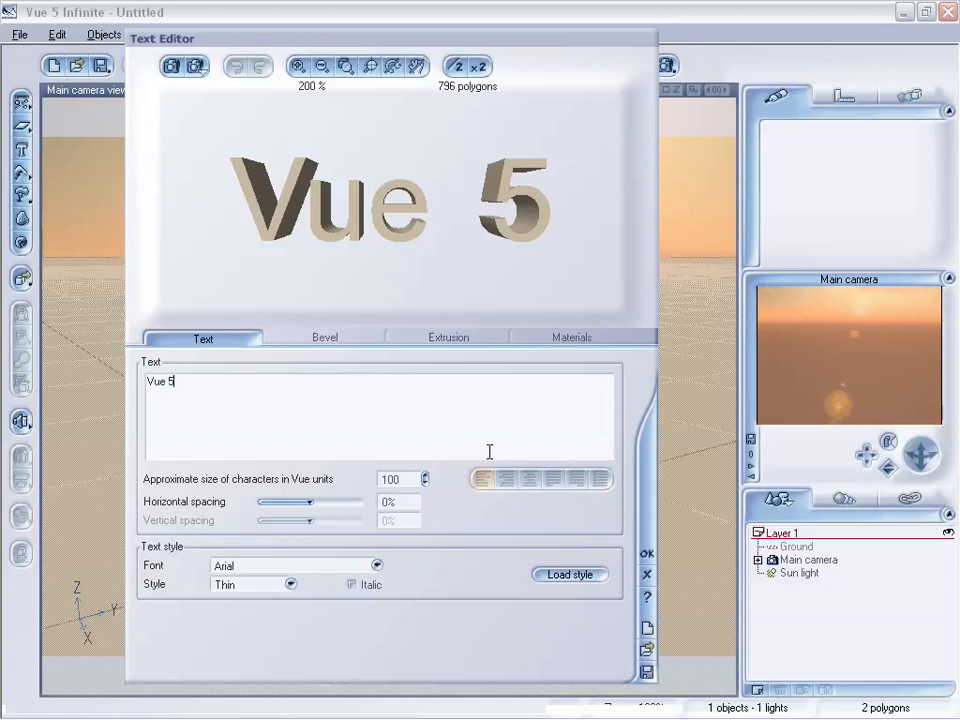
key(Return)
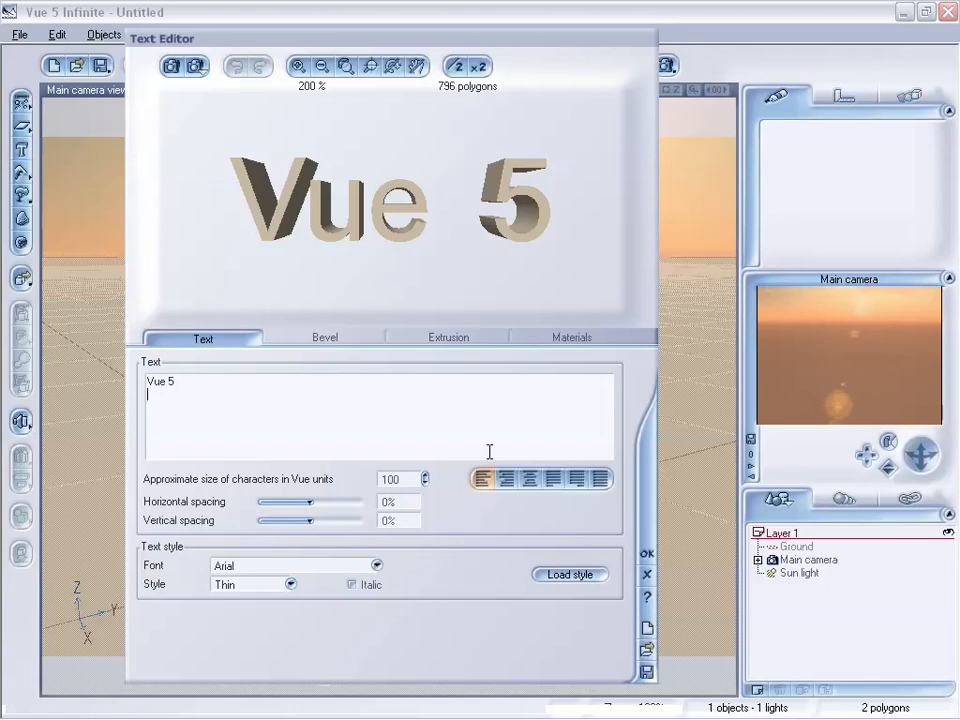
text(12345)
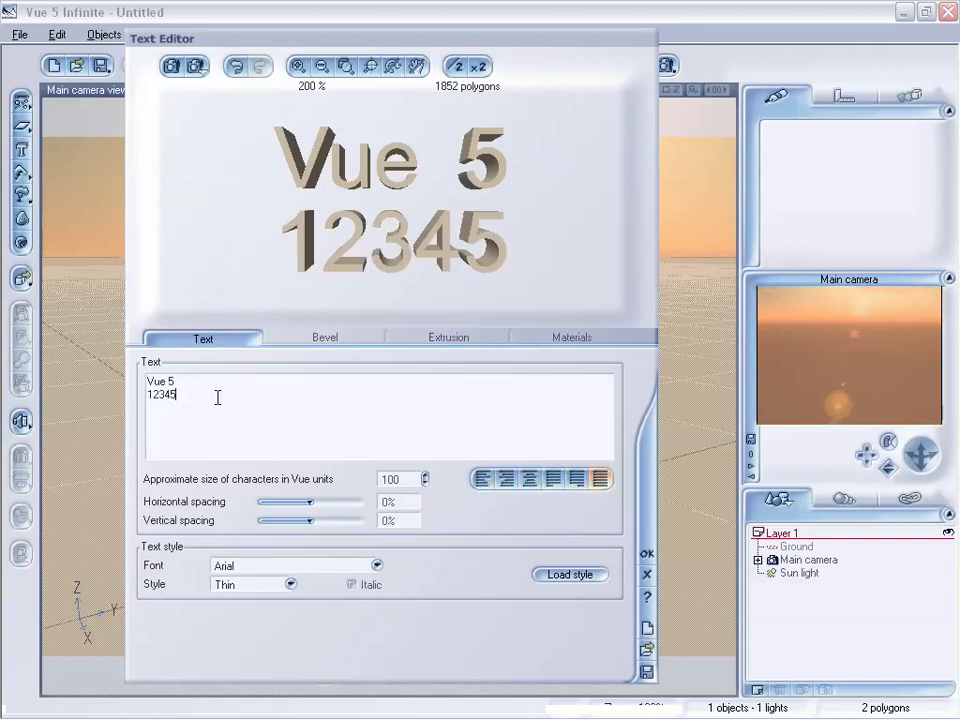
text(5555)
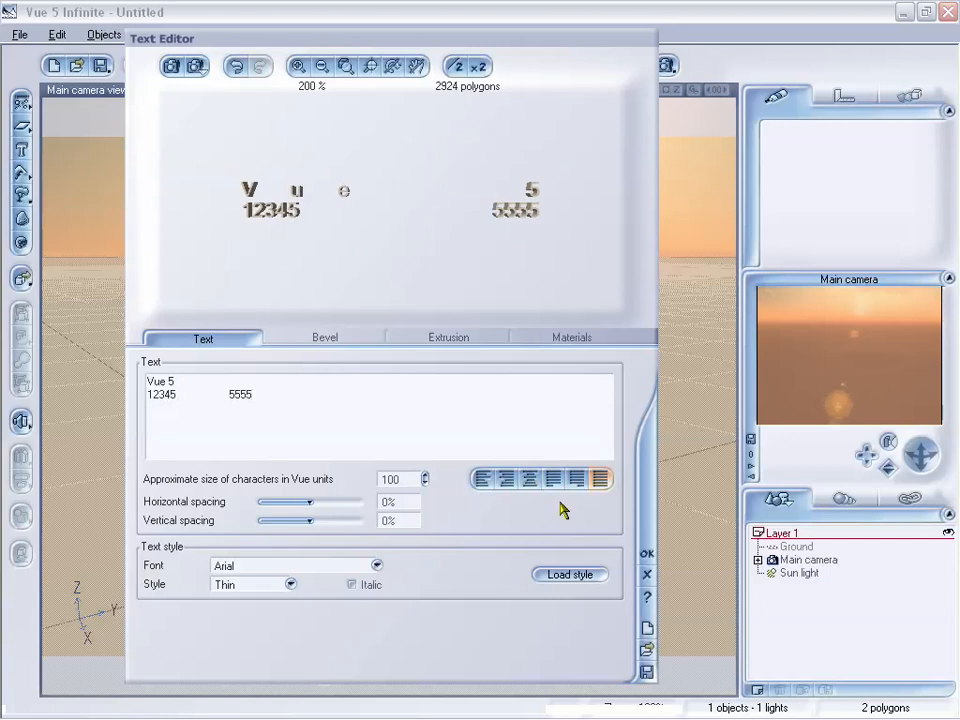
- Try the right, centre and justified alignments on the two text lines, and set the text to left alignment
click(505, 482)
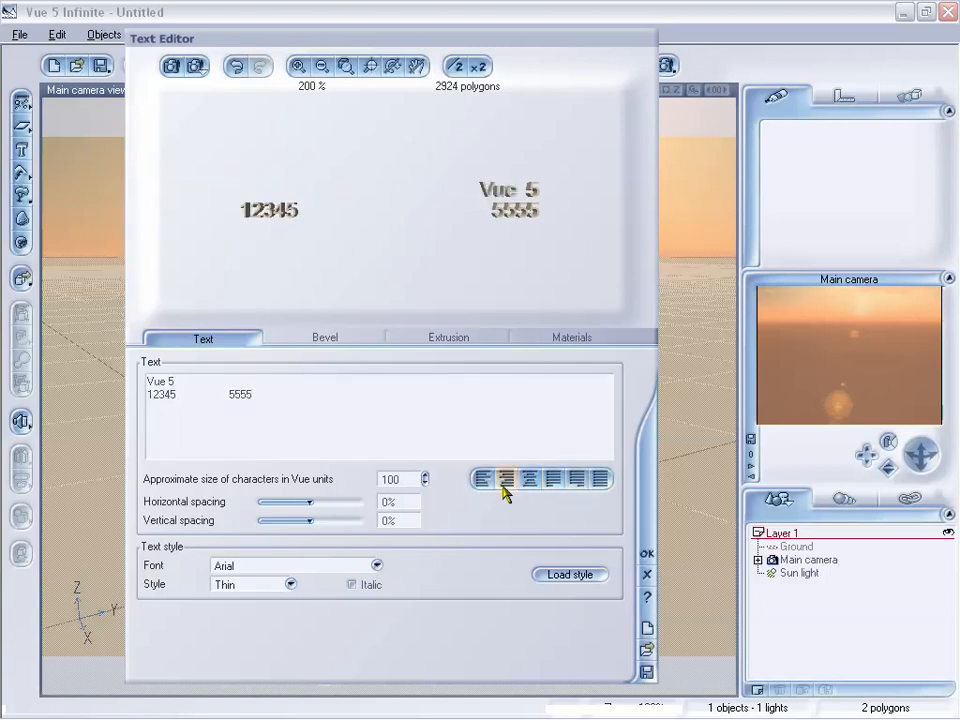
click(486, 482)
click(529, 482)
click(575, 482)
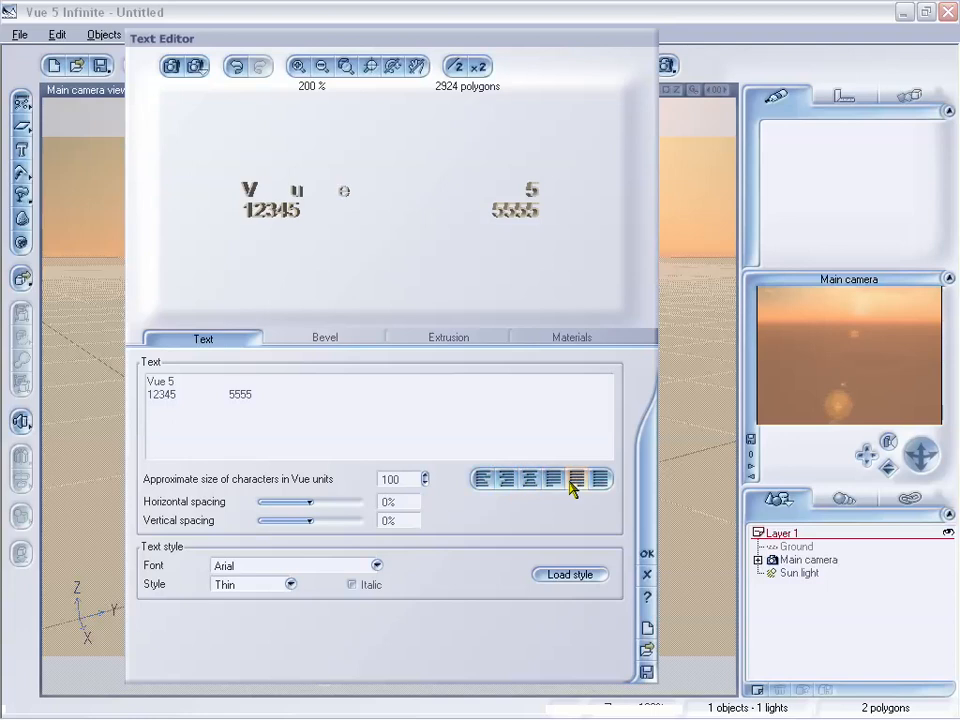
click(529, 482)
click(482, 480)
- Replace both existing text lines with "asileFX" and view the new 3D text from an angle
drag(343, 396, 147, 381)
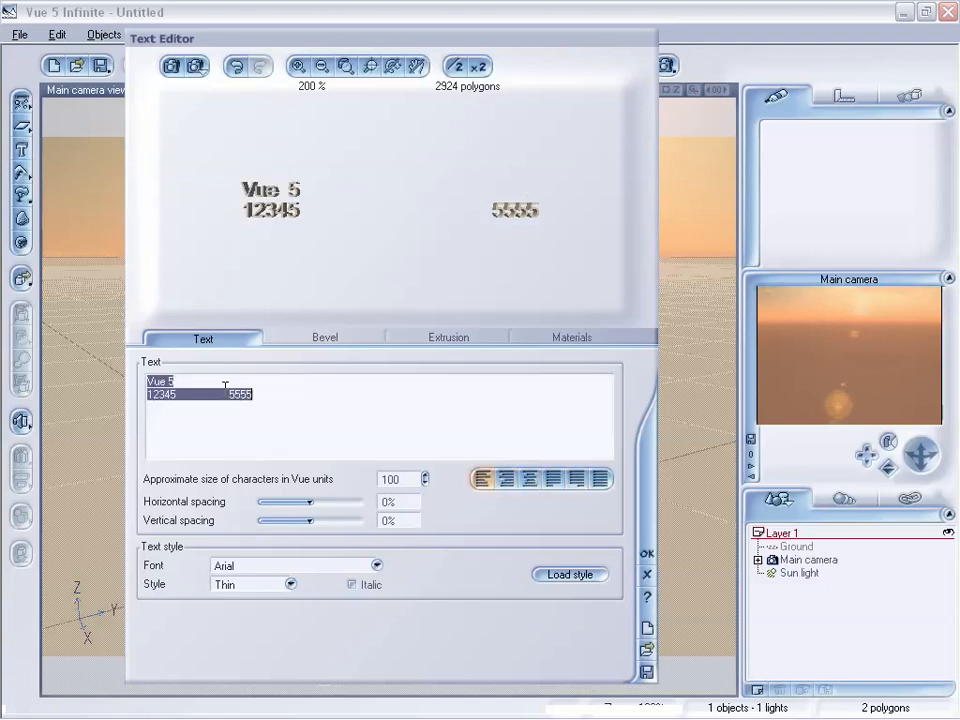
key(Delete)
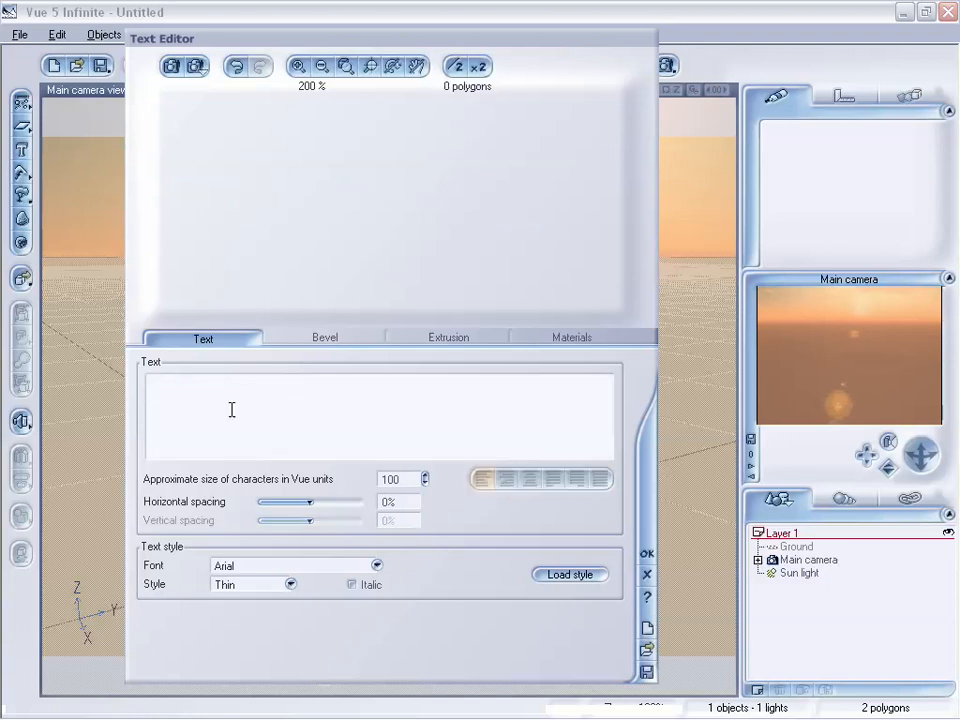
text(asileFX)
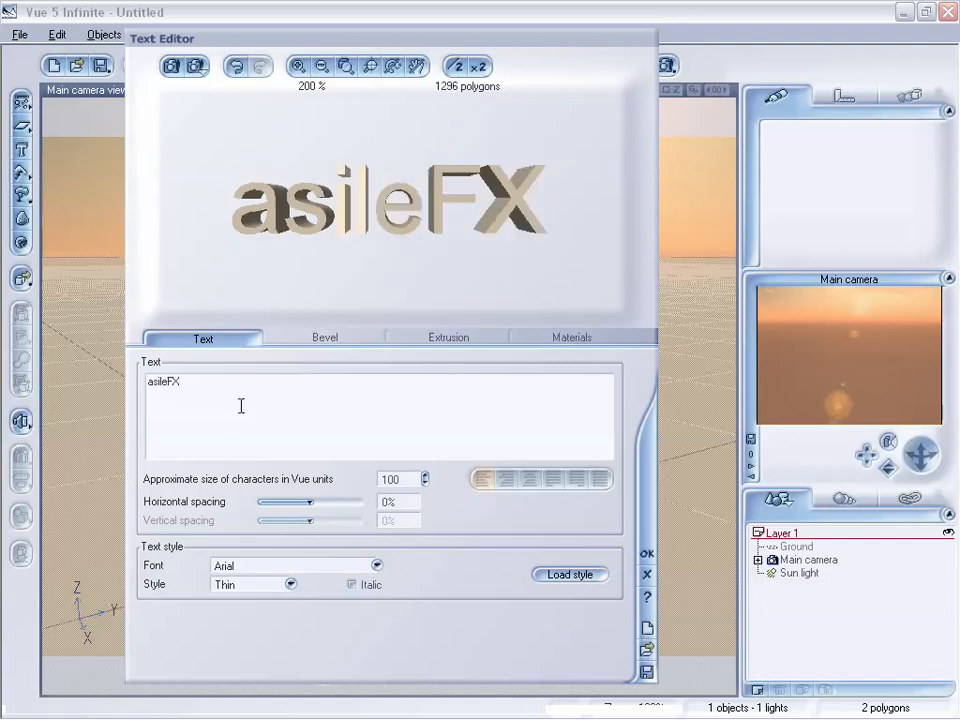
drag(313, 234, 338, 224)
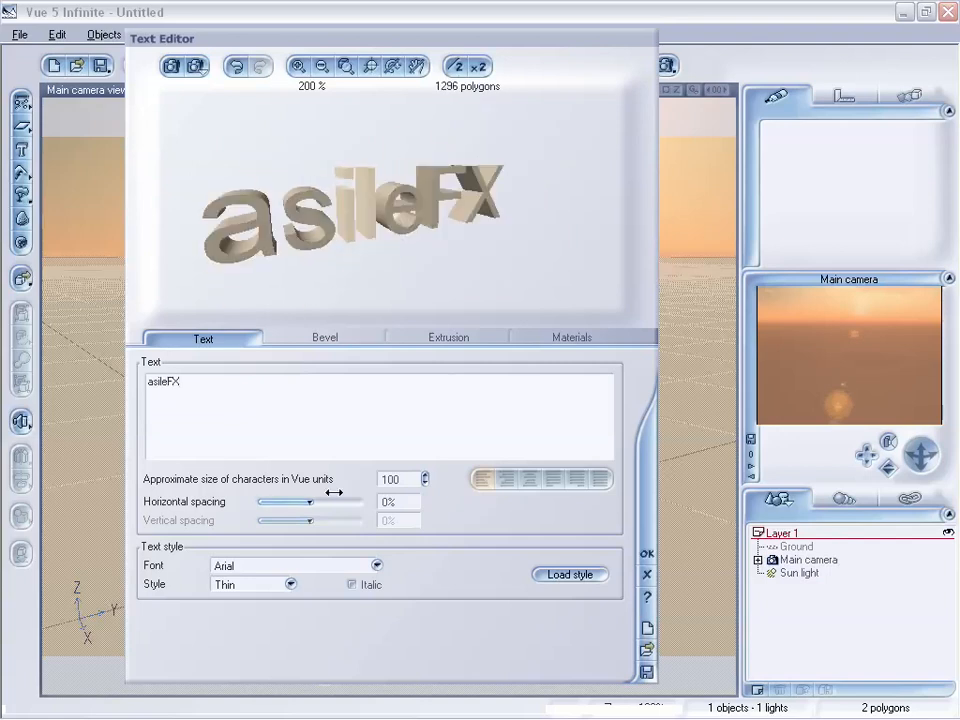
- Set the horizontal spacing of the "asileFX" text to -7% and check the letter gaps in the preview
drag(316, 502, 305, 502)
drag(429, 212, 399, 195)
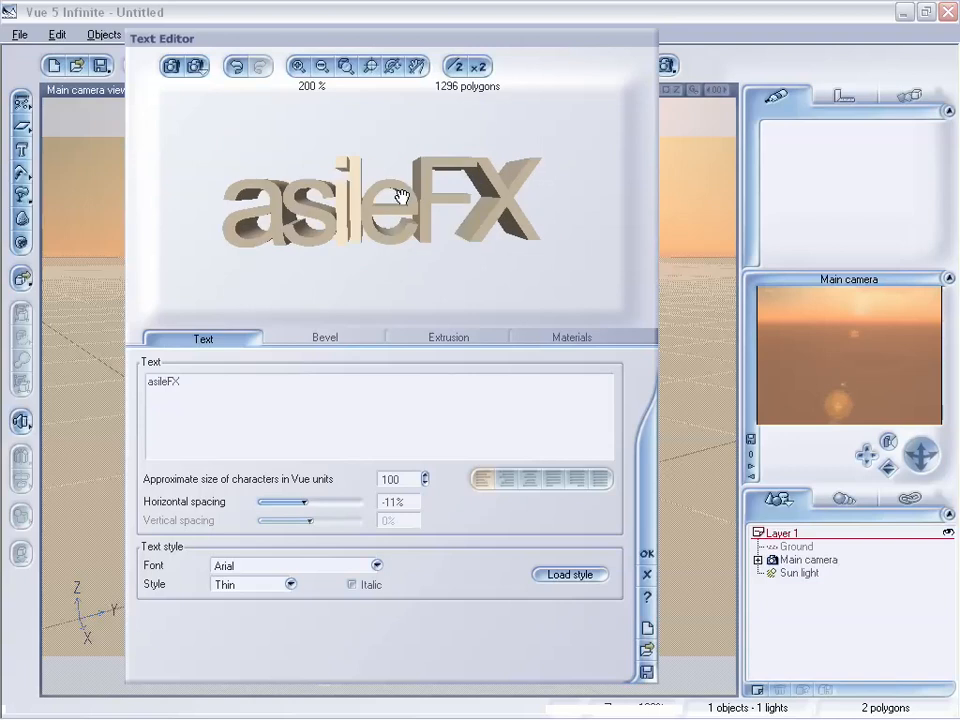
drag(297, 501, 306, 501)
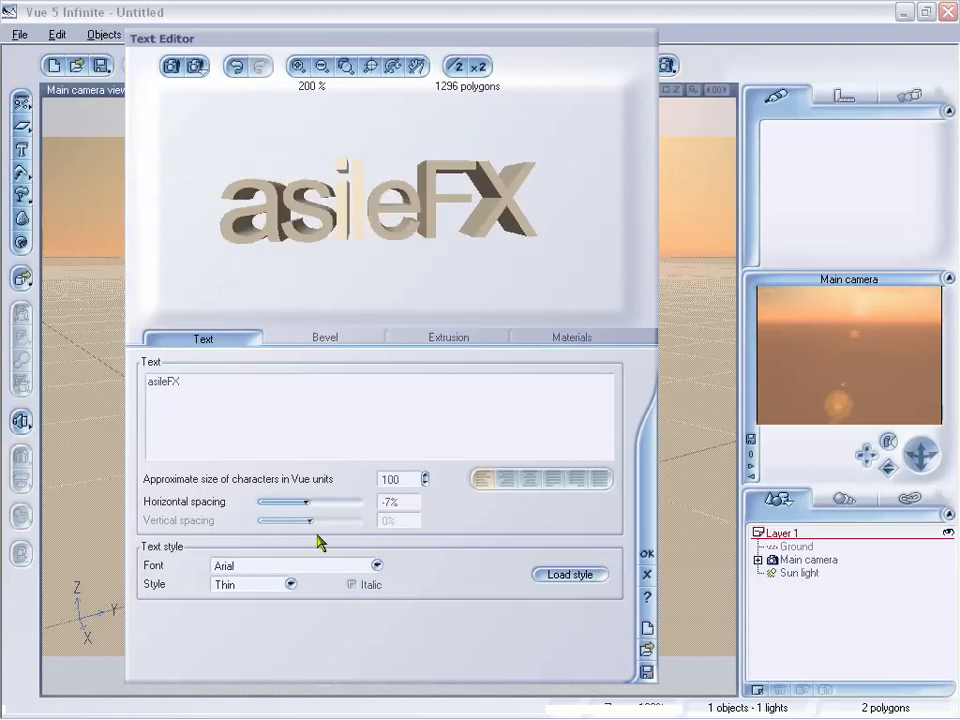
drag(261, 228, 342, 237)
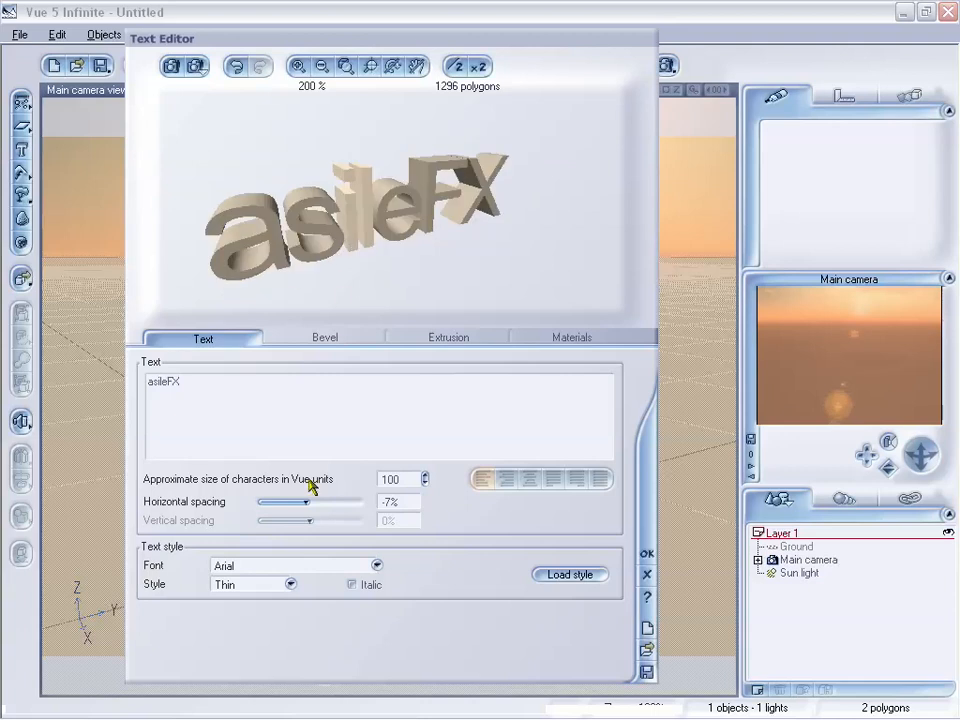
- Copy "asileFX" onto a second line and set the vertical spacing to 5%
drag(201, 384, 110, 370)
key(ctrl+c)
click(194, 385)
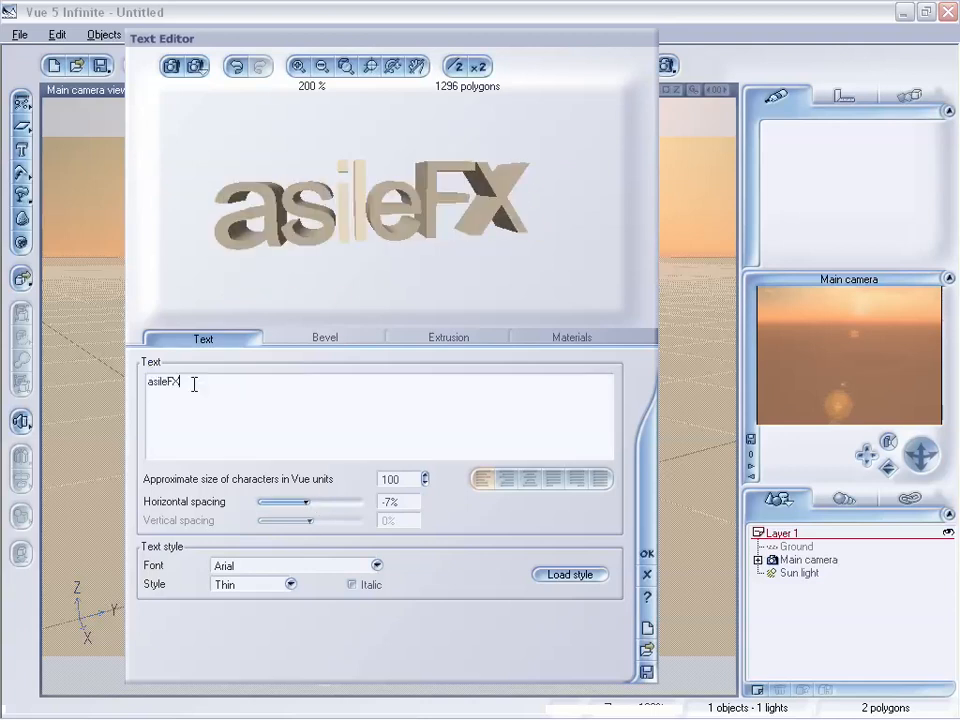
key(Return)
key(ctrl+v)
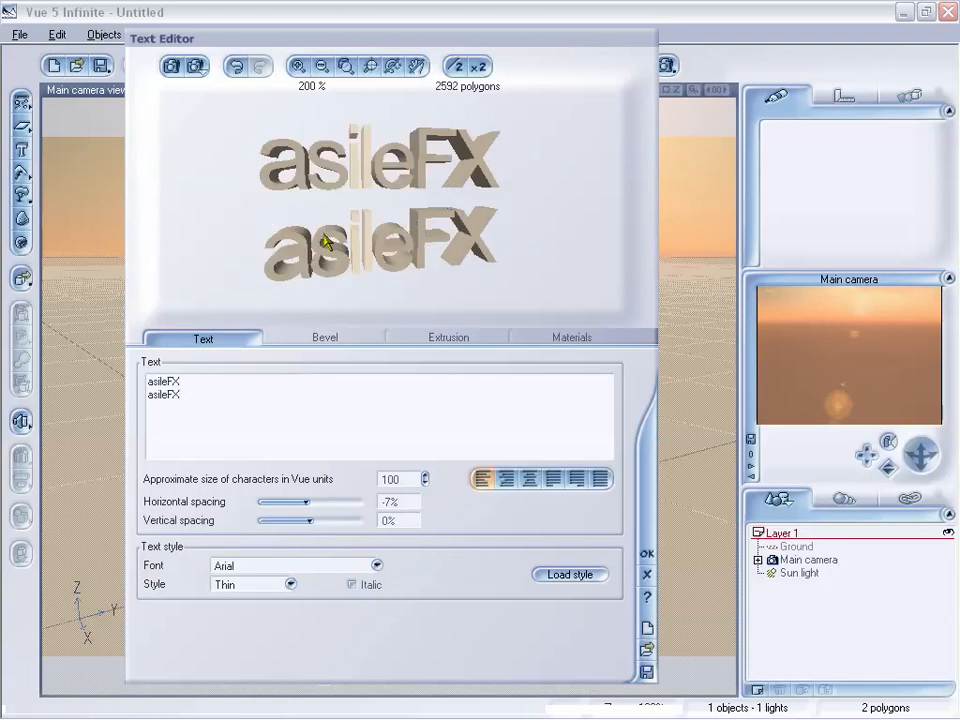
mouse_move(302, 521)
mouse_down()
mouse_move(287, 521)
mouse_move(313, 522)
mouse_up()
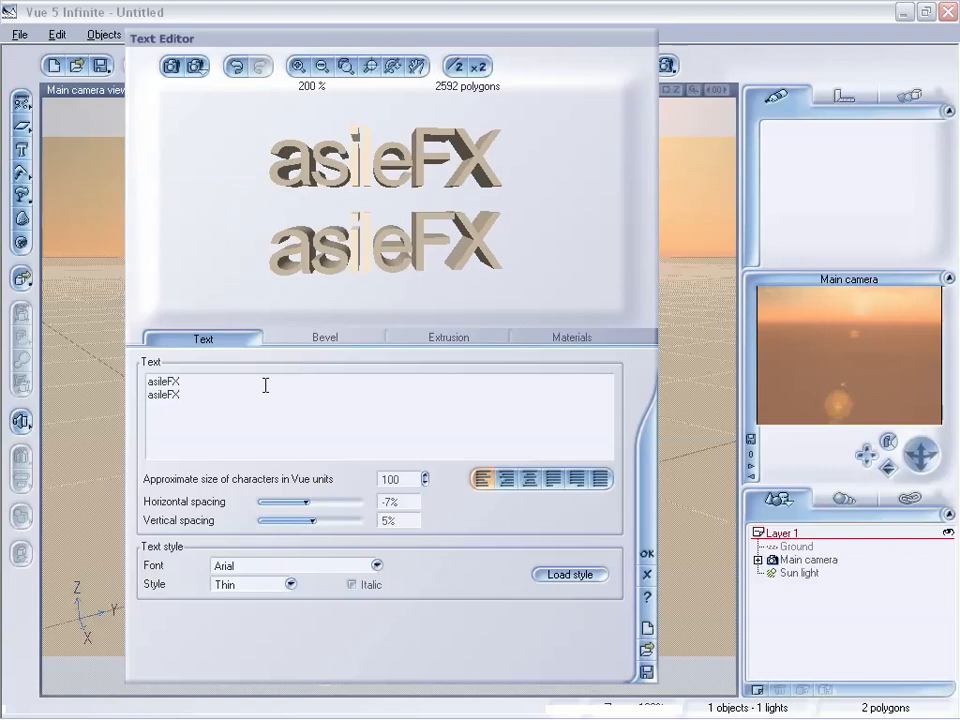
- Remove the second "asileFX" line together with its line break
click(208, 403)
click(168, 398)
key(Delete)
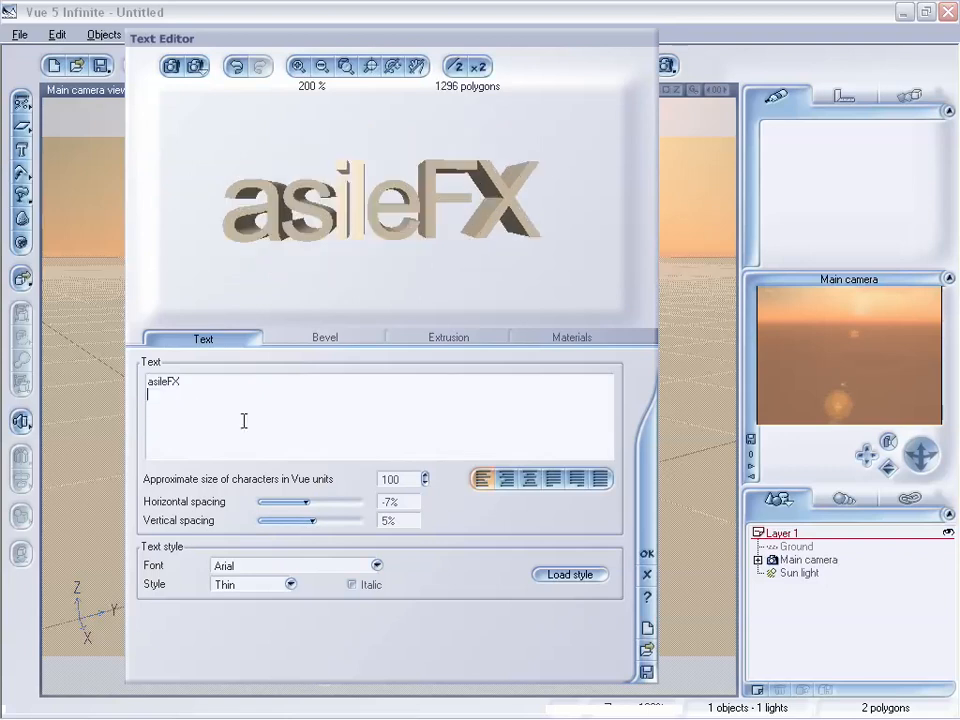
key(BackSpace)
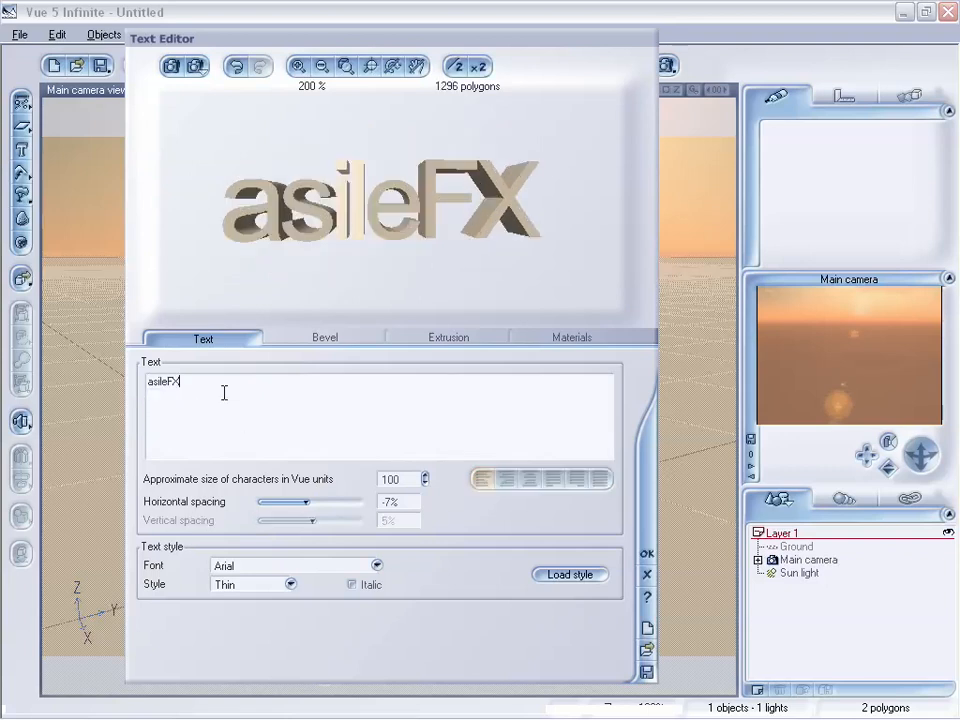
- Set the text font to Everyday Formula Sway and the horizontal spacing to 4%
click(284, 566)
scroll(372, 160, up, 5)
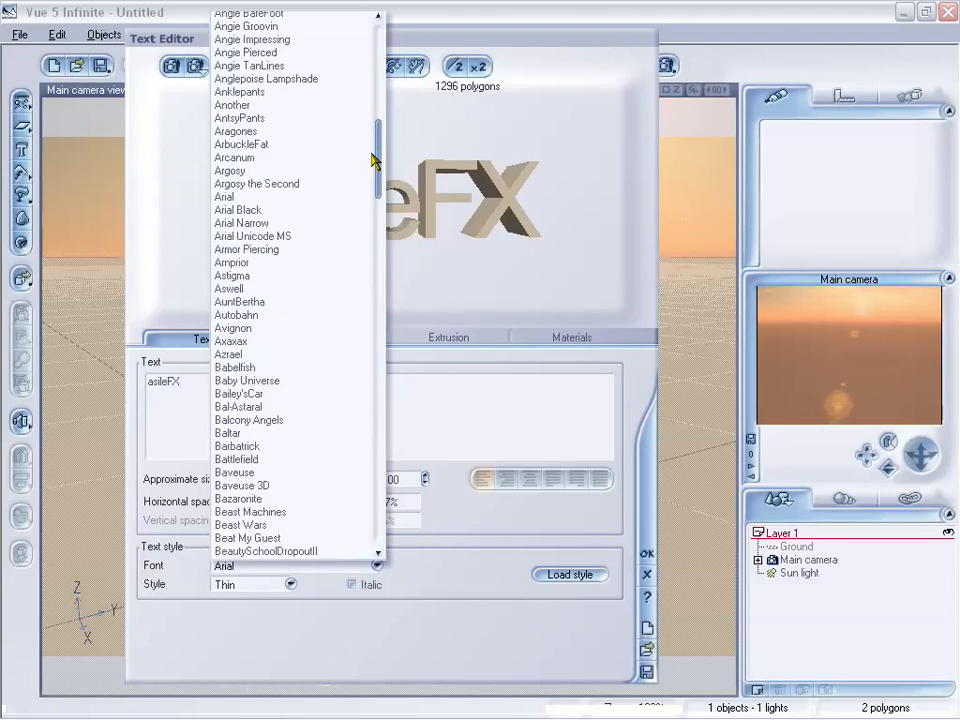
drag(372, 160, 381, 435)
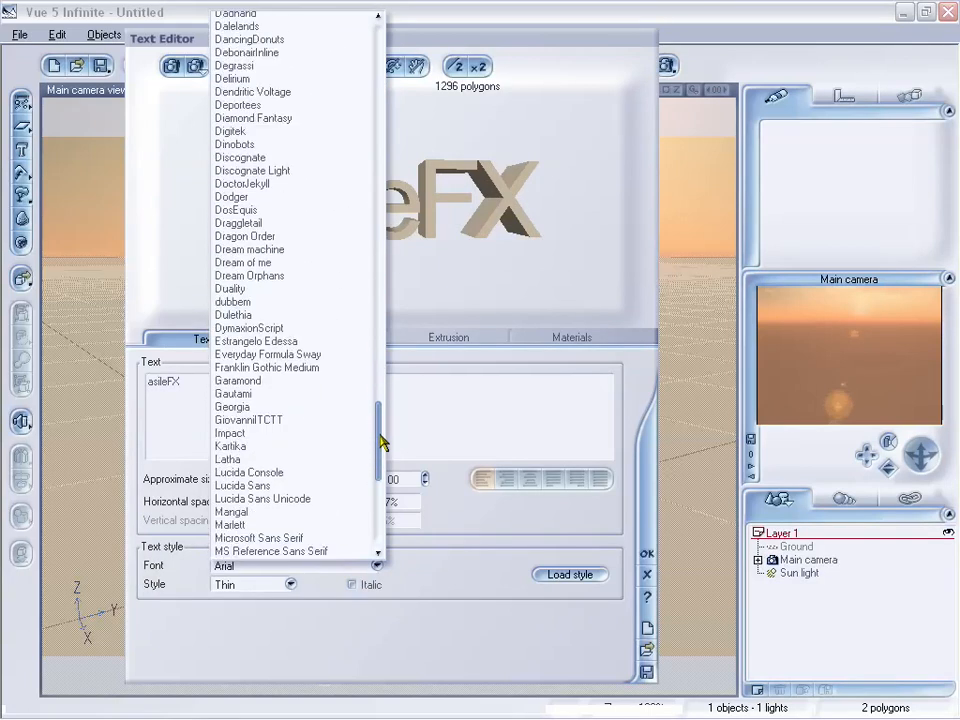
click(318, 355)
drag(424, 240, 355, 222)
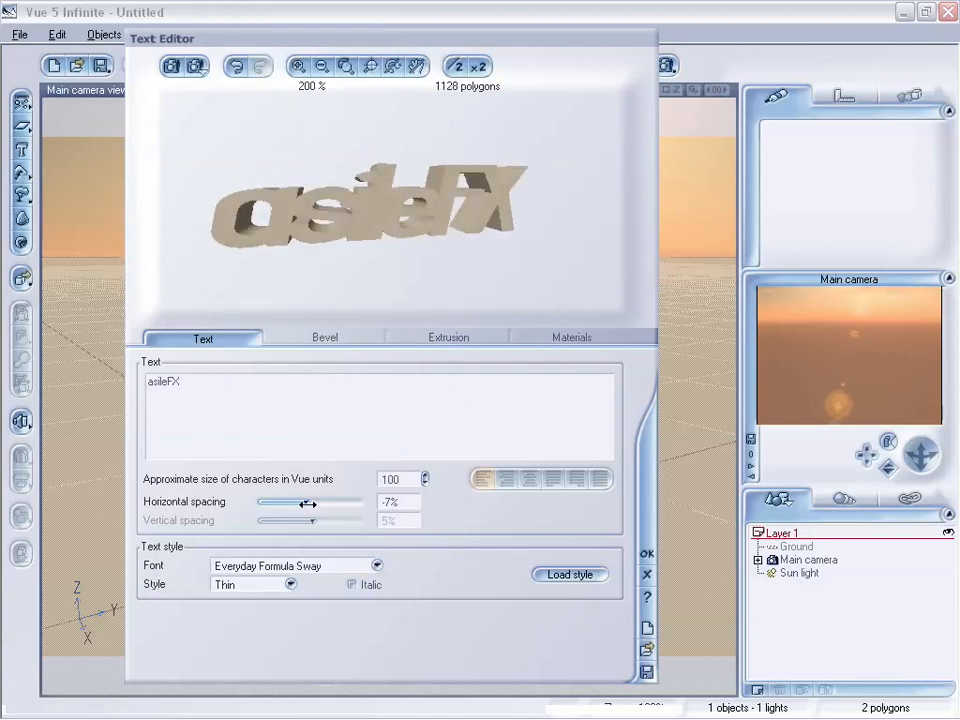
drag(309, 503, 316, 503)
drag(328, 190, 391, 207)
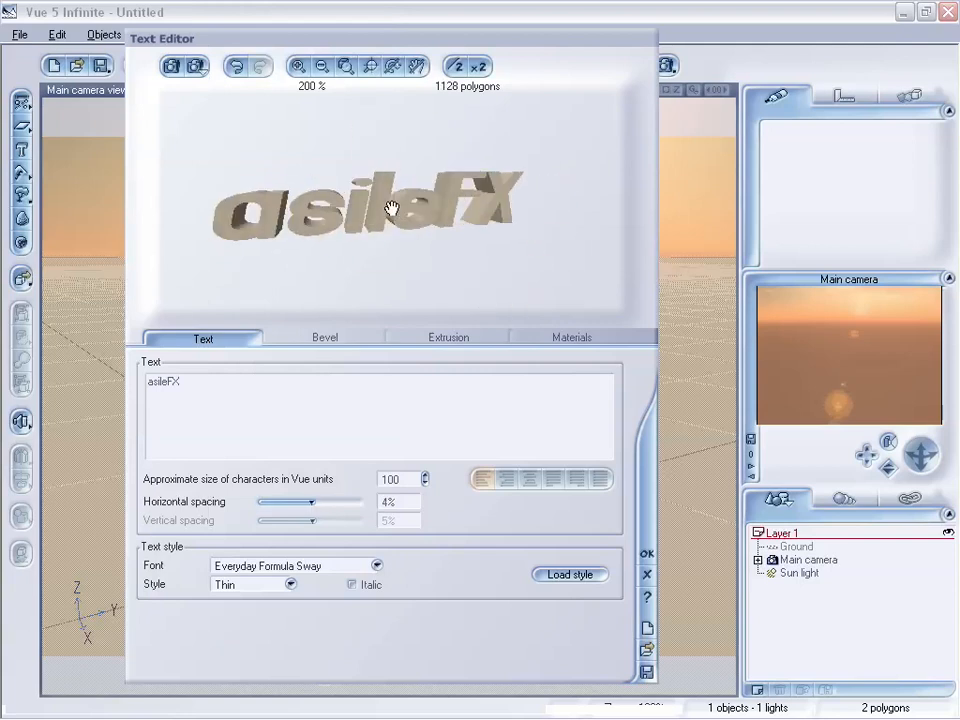
- Try the Normal, Bold and Thick text styles, set the style back to Thin, and turn Italic off
click(290, 584)
click(252, 613)
click(290, 584)
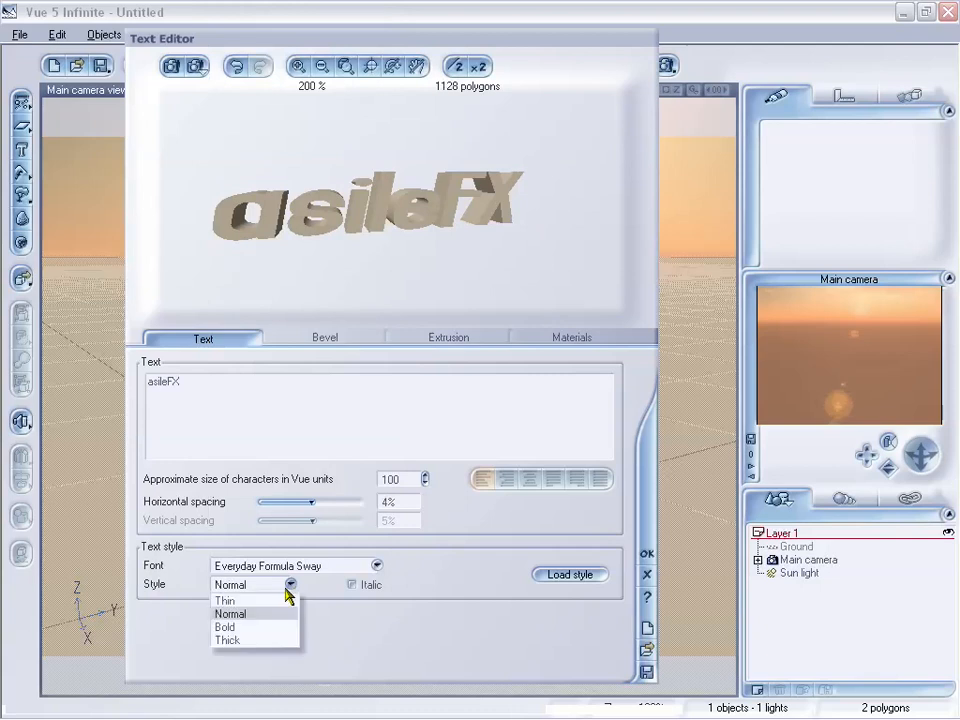
click(265, 628)
click(284, 582)
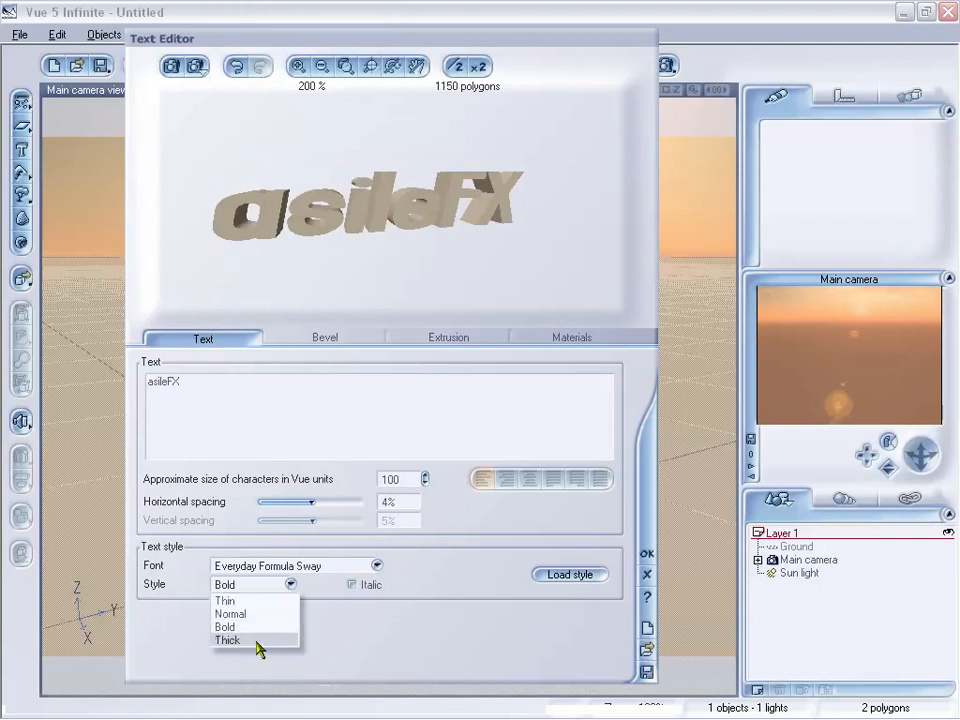
click(257, 640)
click(290, 584)
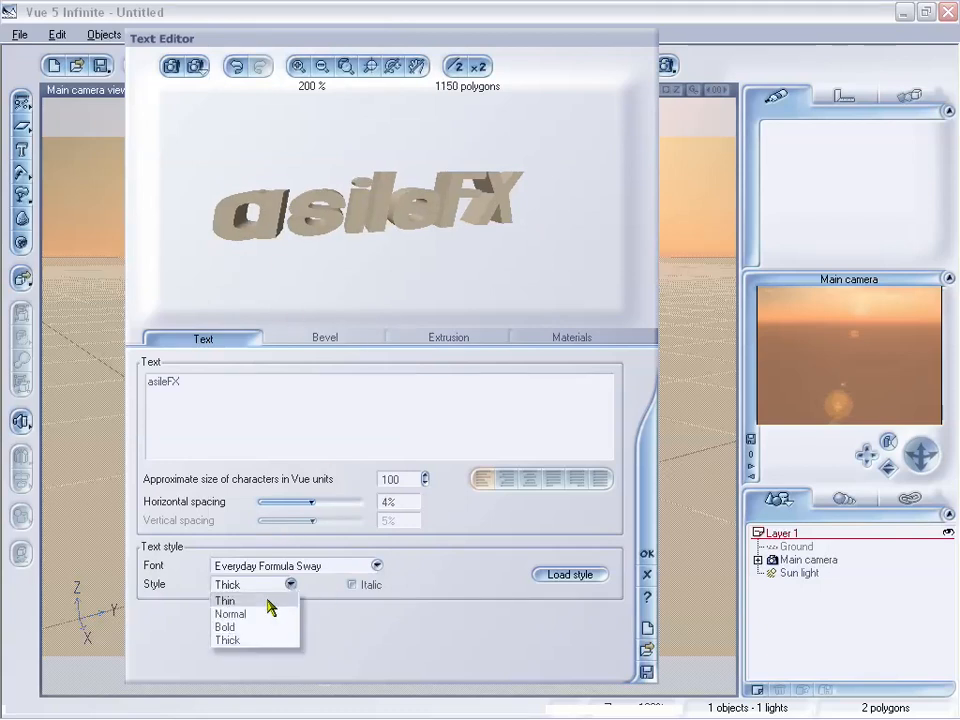
click(272, 601)
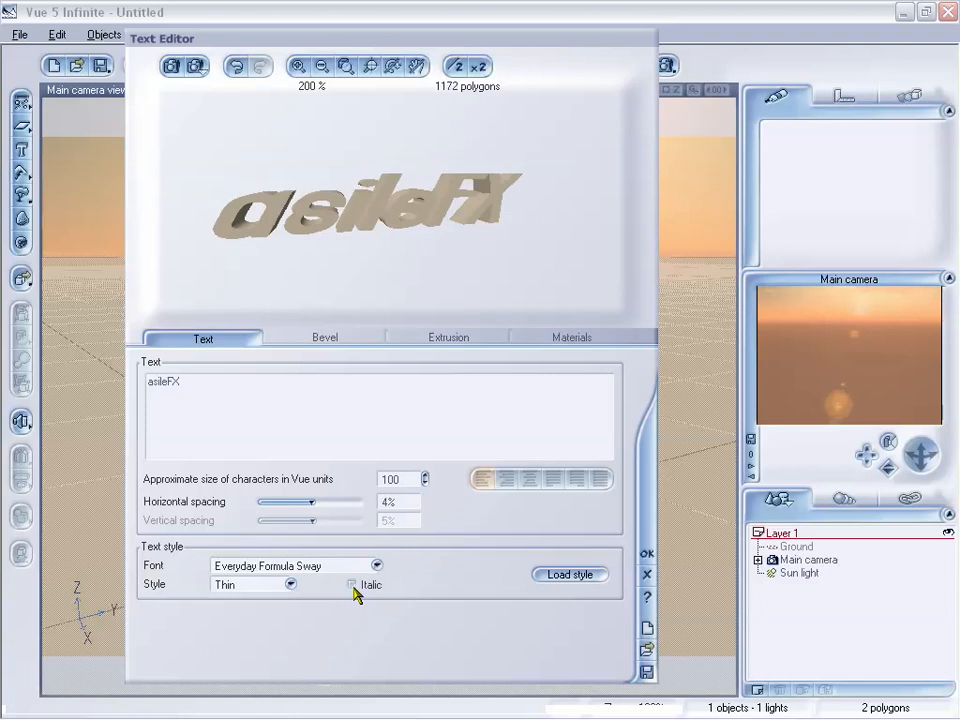
click(354, 588)
drag(467, 180, 410, 221)
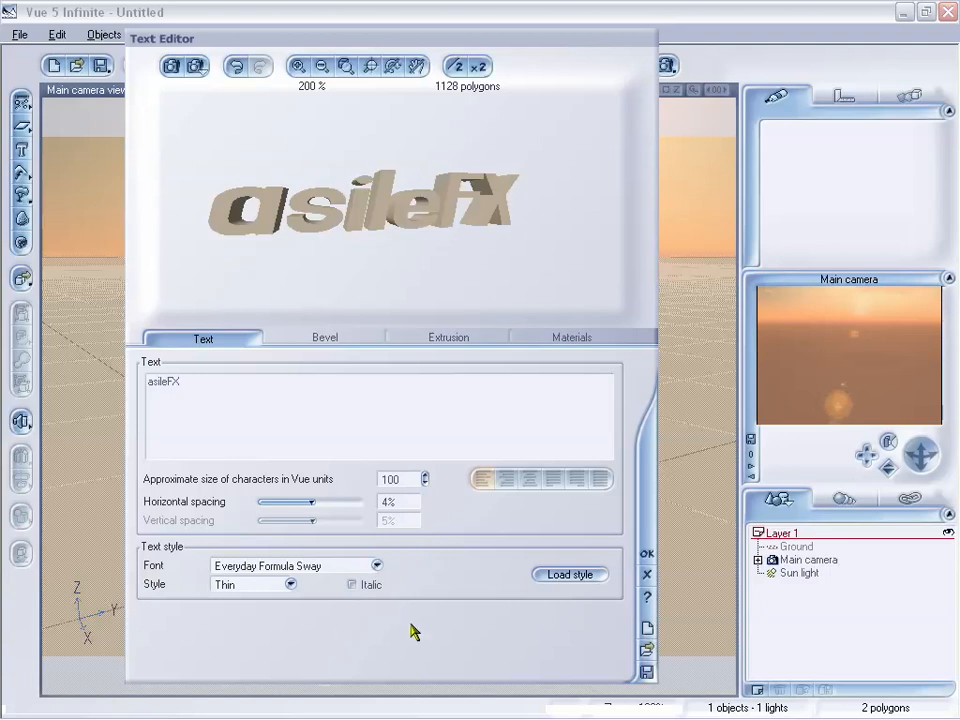
- Enable the bevel on the text, turn on beveling of the rear side, and inspect both sides
click(328, 341)
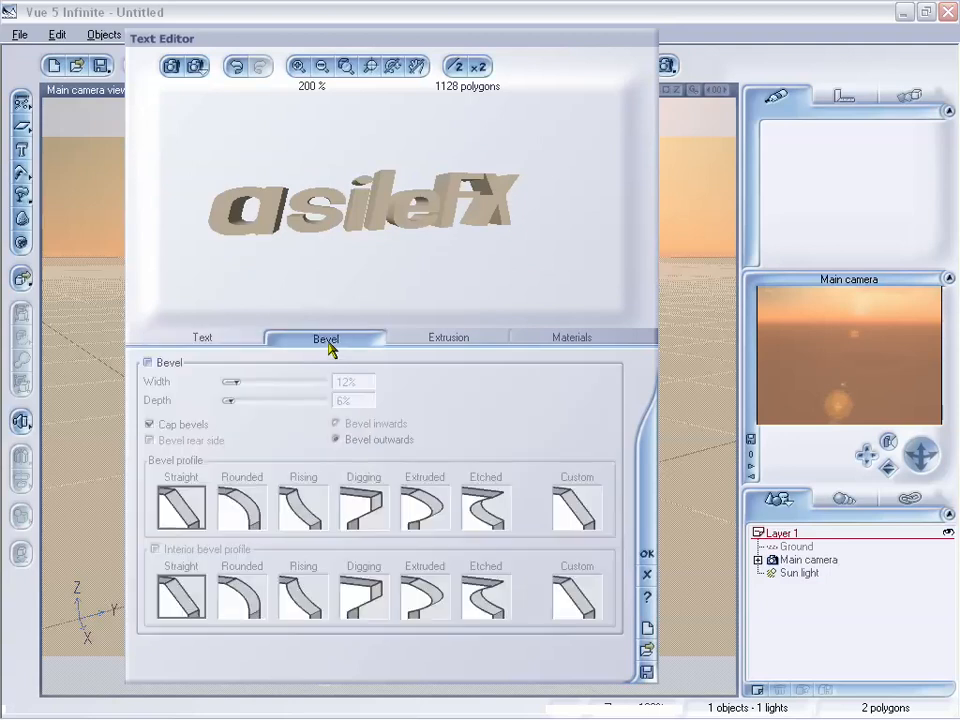
drag(306, 167, 290, 225)
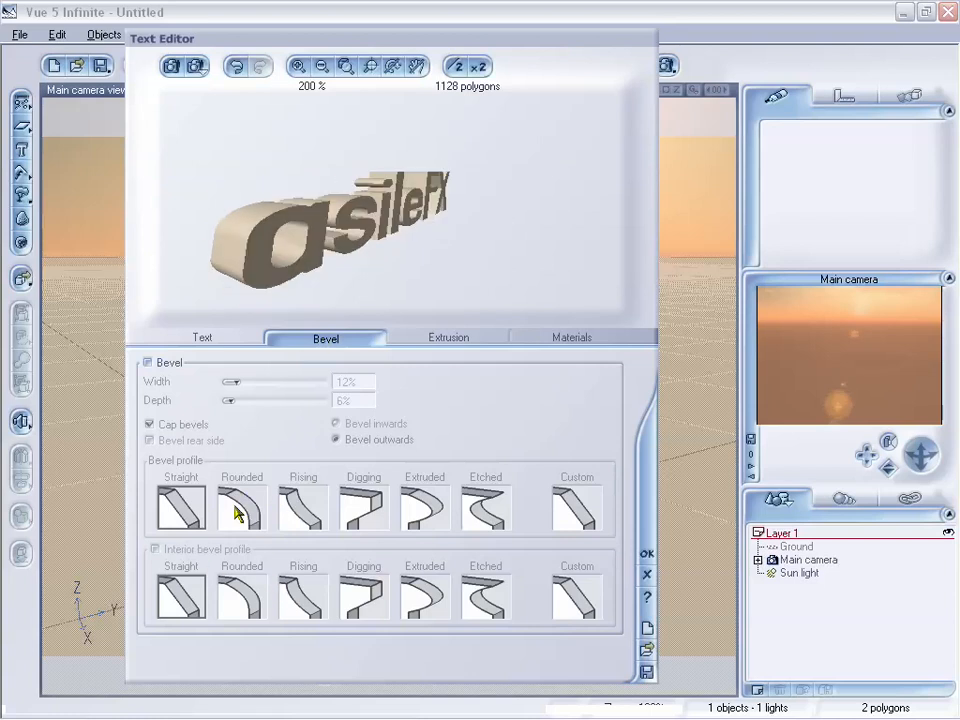
click(149, 363)
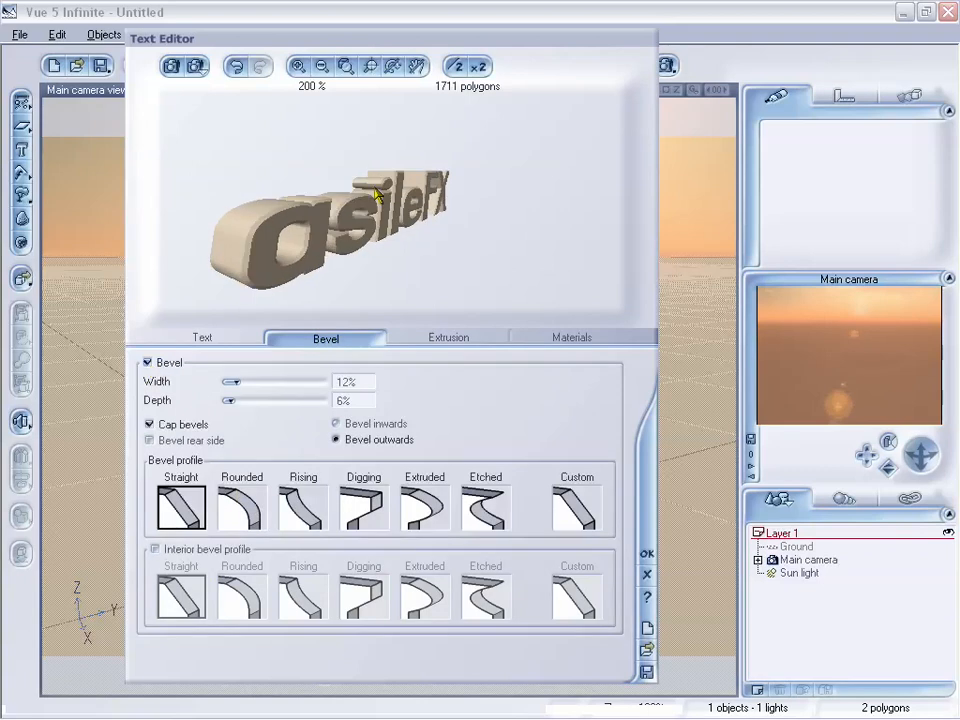
drag(284, 147, 358, 204)
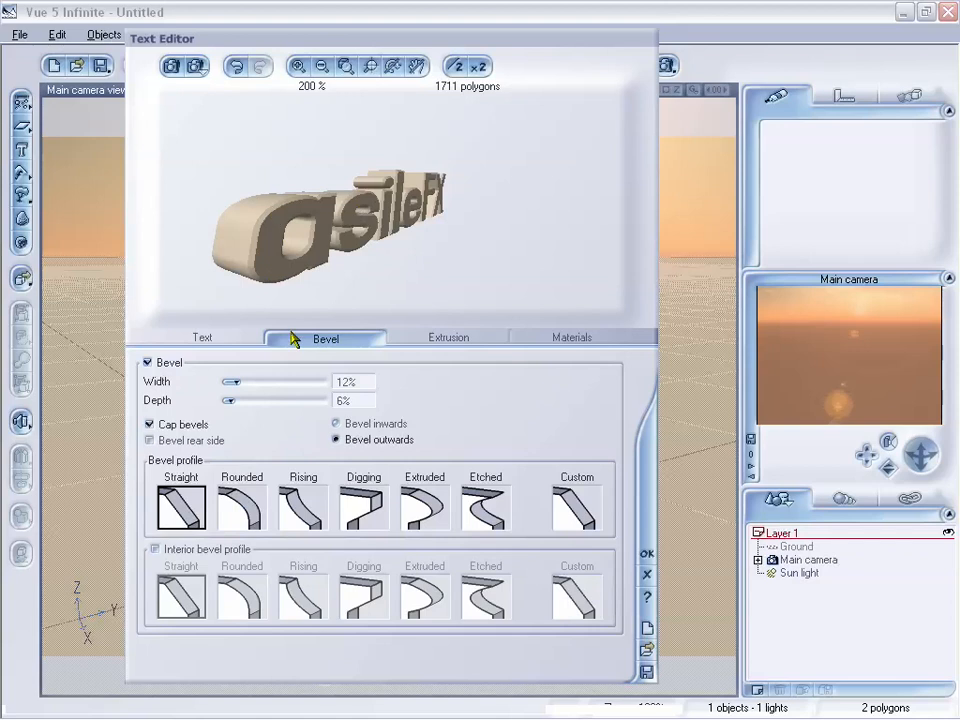
drag(297, 266, 333, 260)
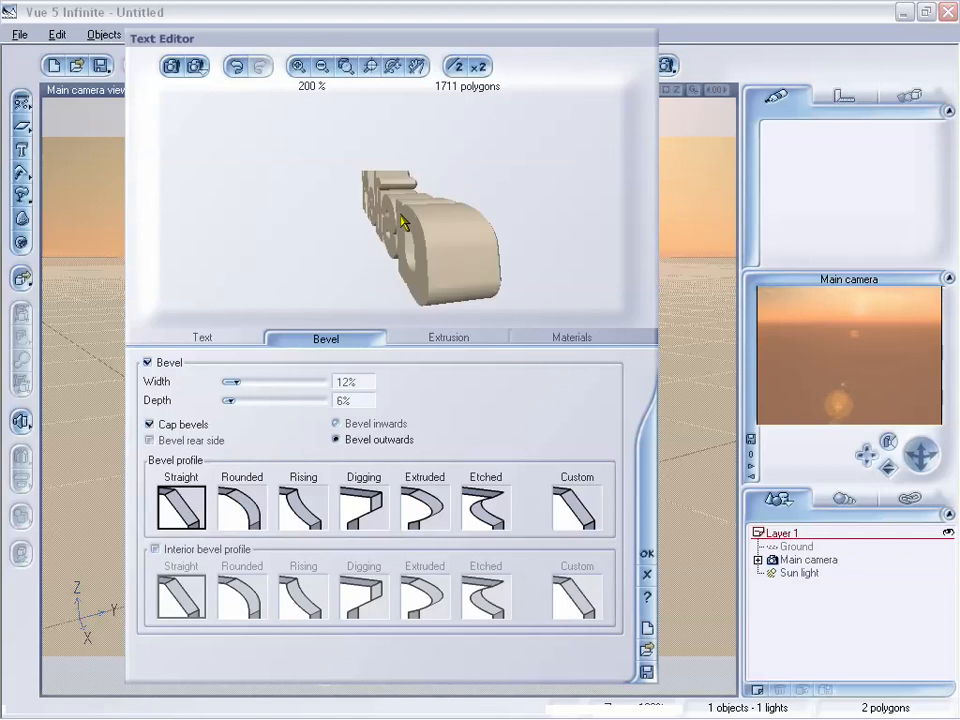
click(150, 441)
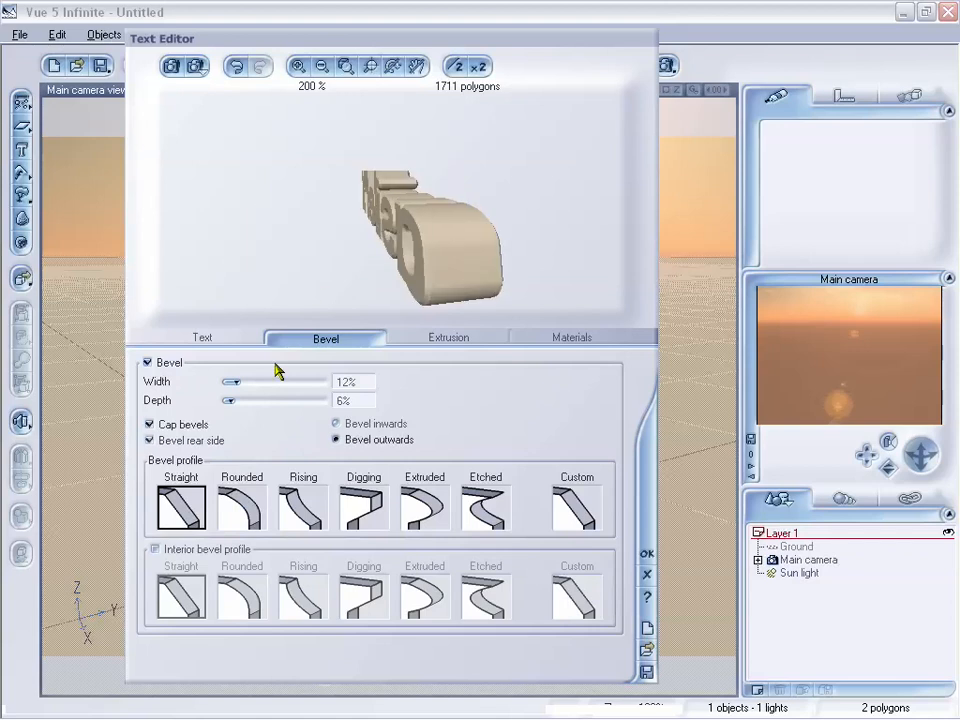
drag(386, 221, 466, 200)
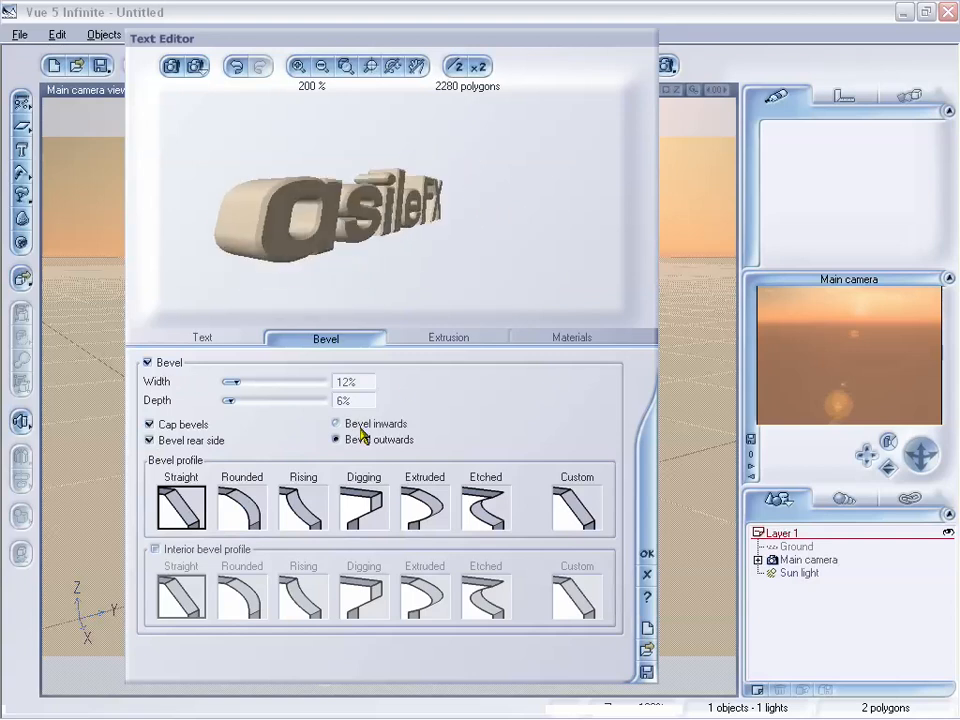
- Try beveling the text inwards and set the bevel direction back to outwards
click(337, 424)
drag(410, 185, 330, 140)
click(337, 440)
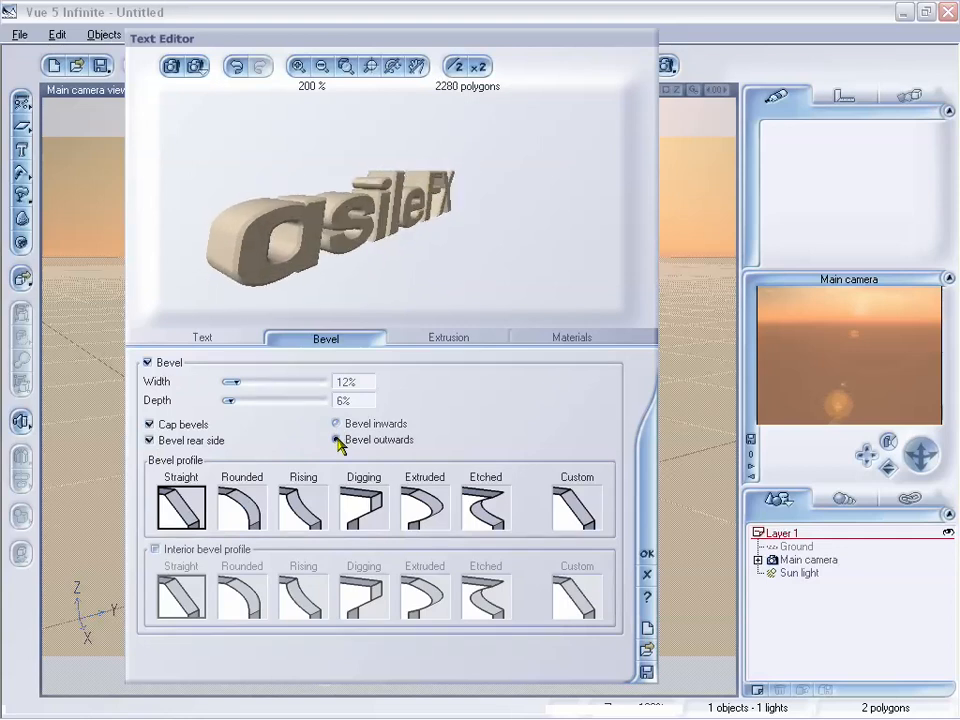
drag(445, 249, 447, 213)
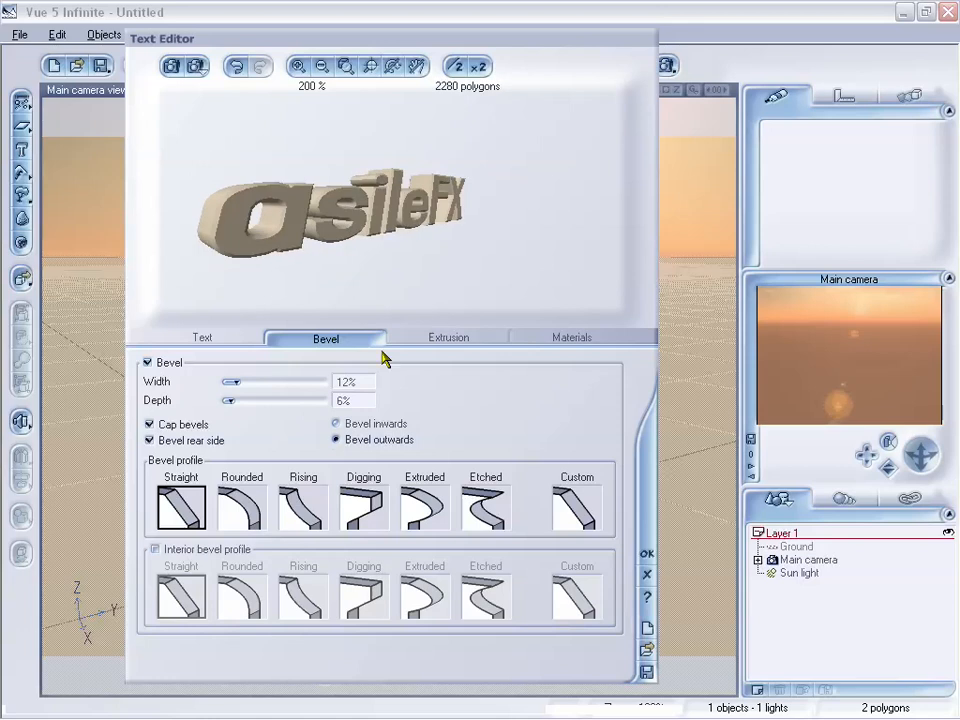
- Try the Rounded, Rising, Digging, Extruded, Etched and Custom bevel profiles on the text
click(263, 524)
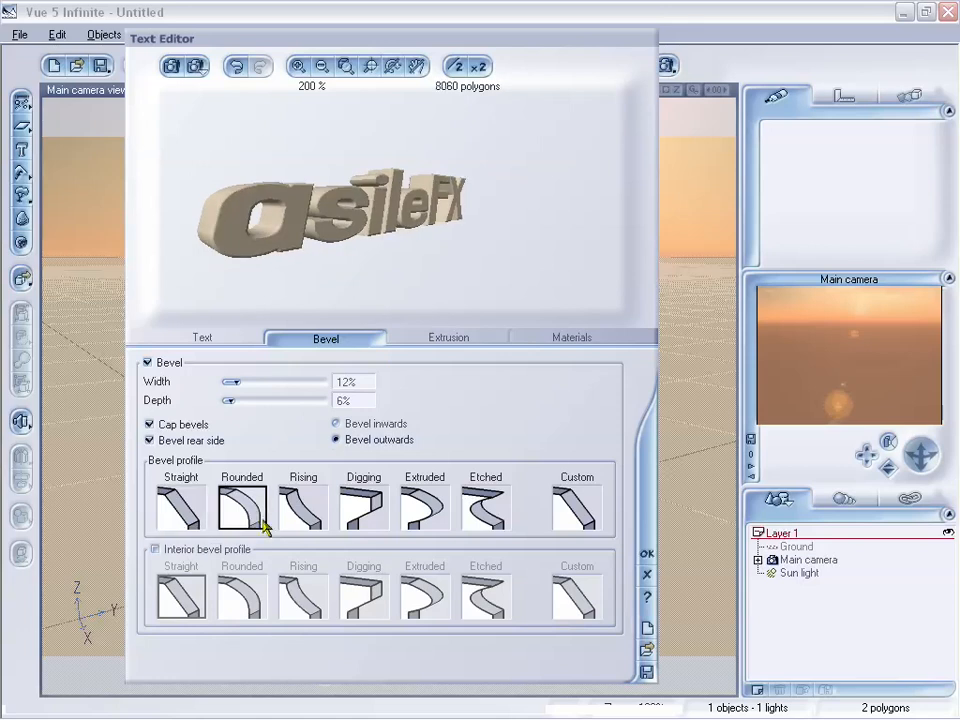
drag(330, 205, 296, 258)
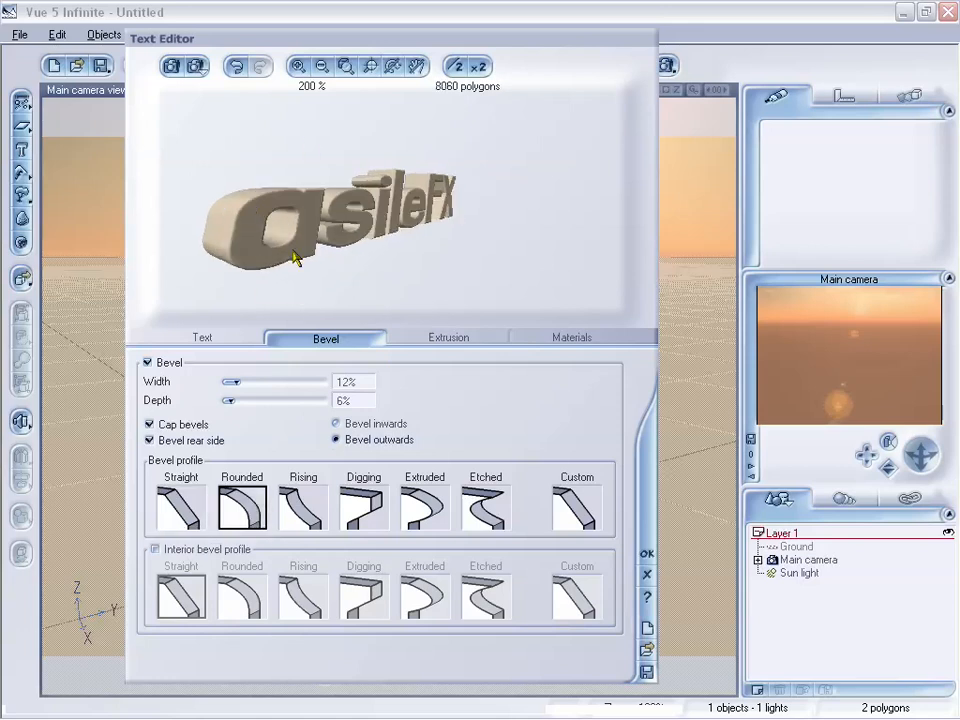
click(313, 508)
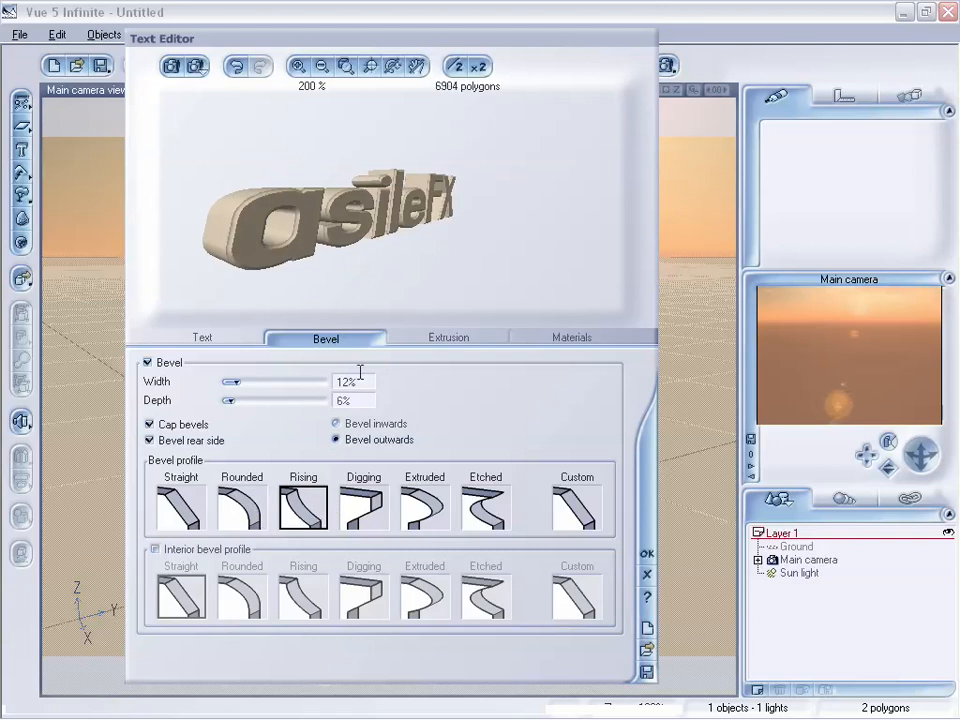
drag(393, 311, 375, 171)
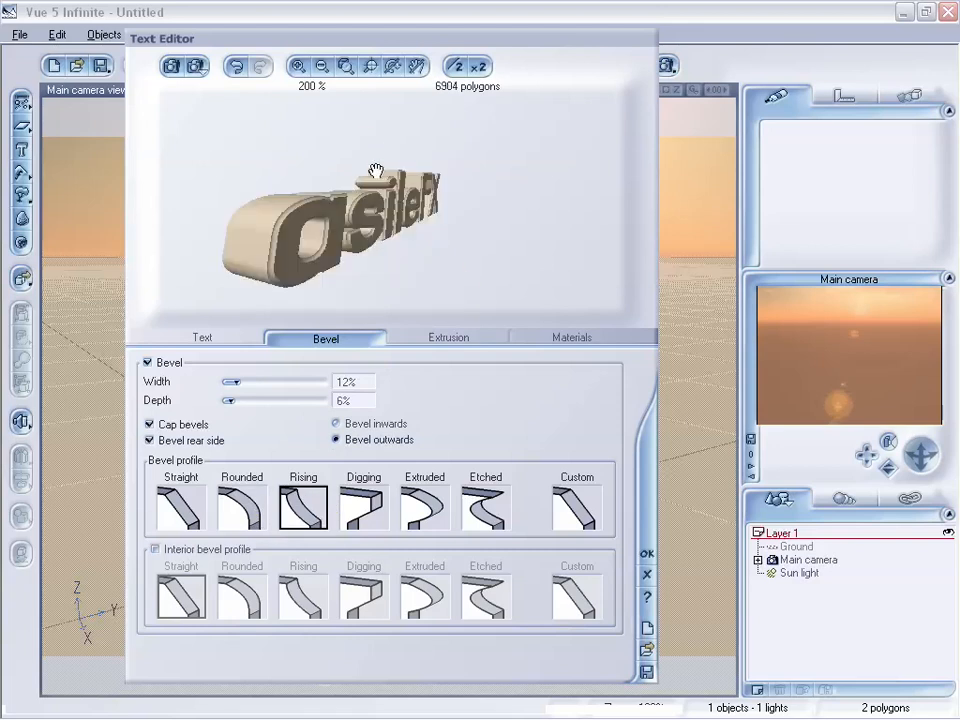
click(386, 510)
click(420, 518)
click(482, 510)
drag(456, 197, 432, 176)
click(568, 508)
drag(500, 240, 450, 274)
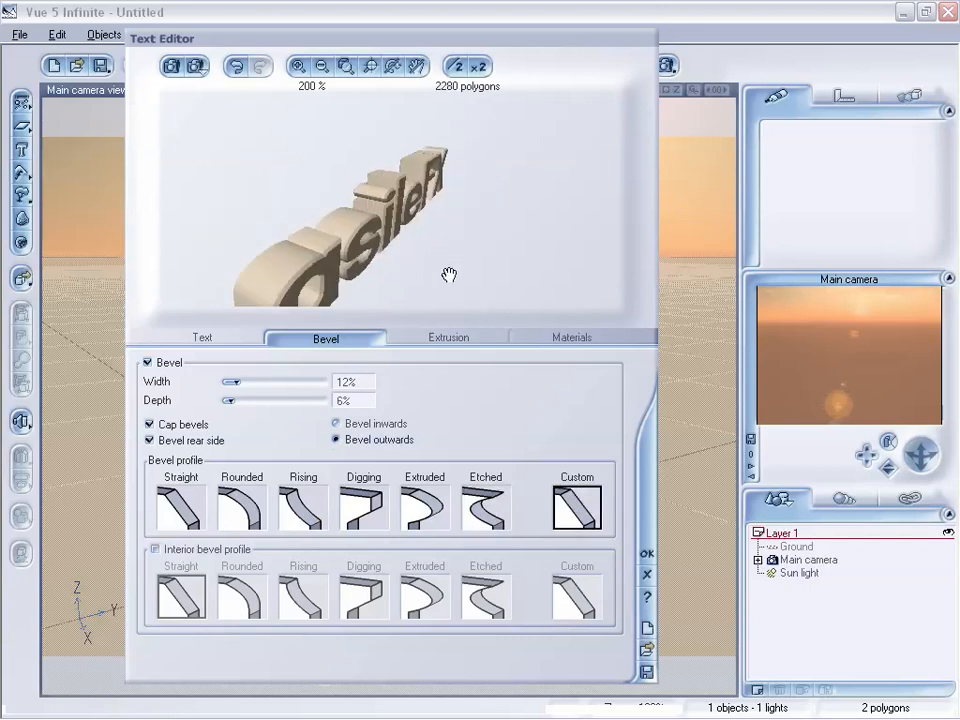
- Set the bevel profile to Straight and enable the separate interior bevel profile
click(181, 505)
click(155, 549)
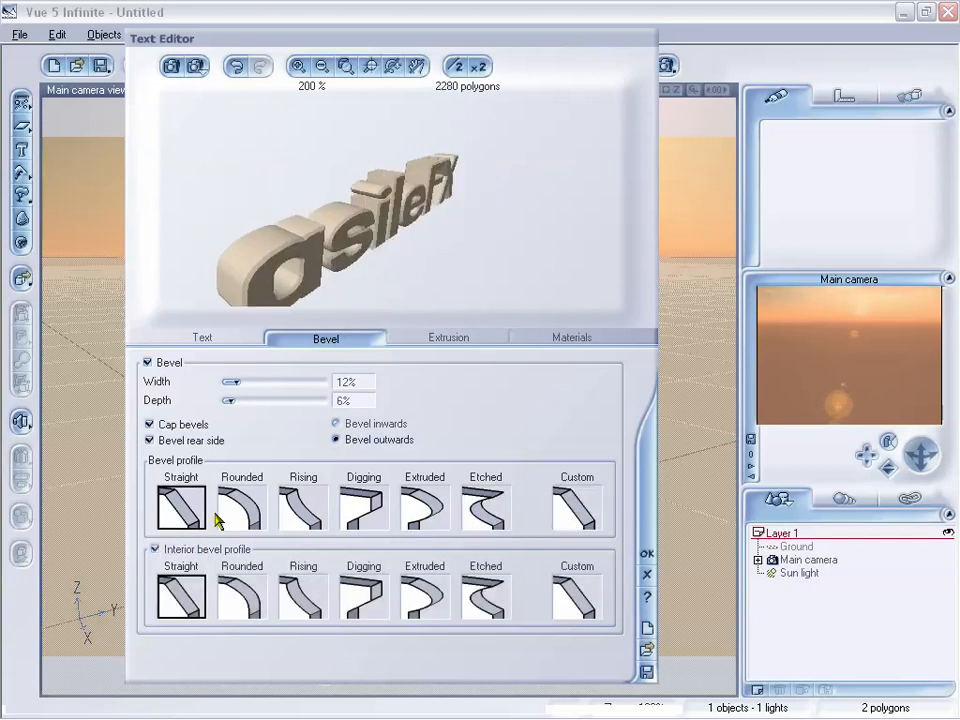
- Try the Rounded and Rising interior bevel profiles on the text and set the interior profile to Digging
drag(427, 238, 253, 215)
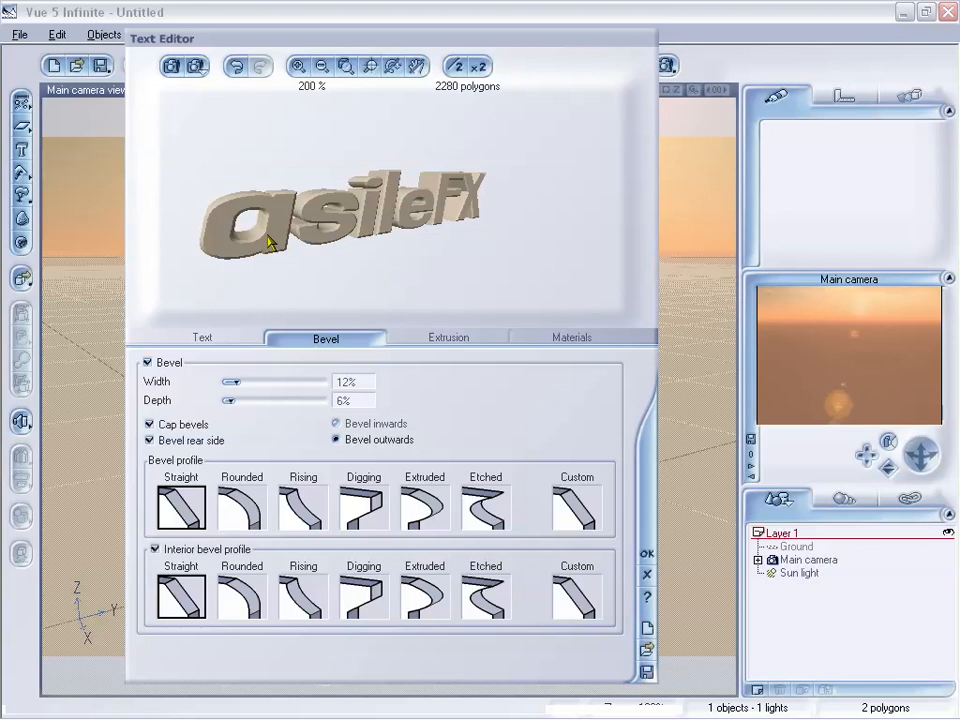
drag(308, 259, 248, 203)
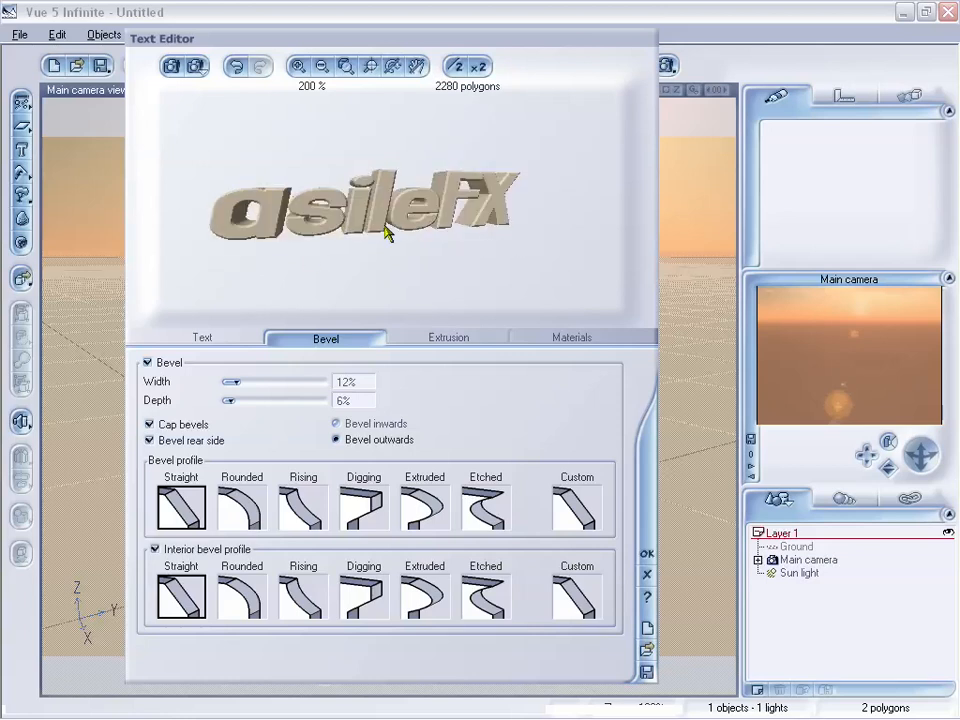
click(261, 602)
click(317, 605)
click(388, 602)
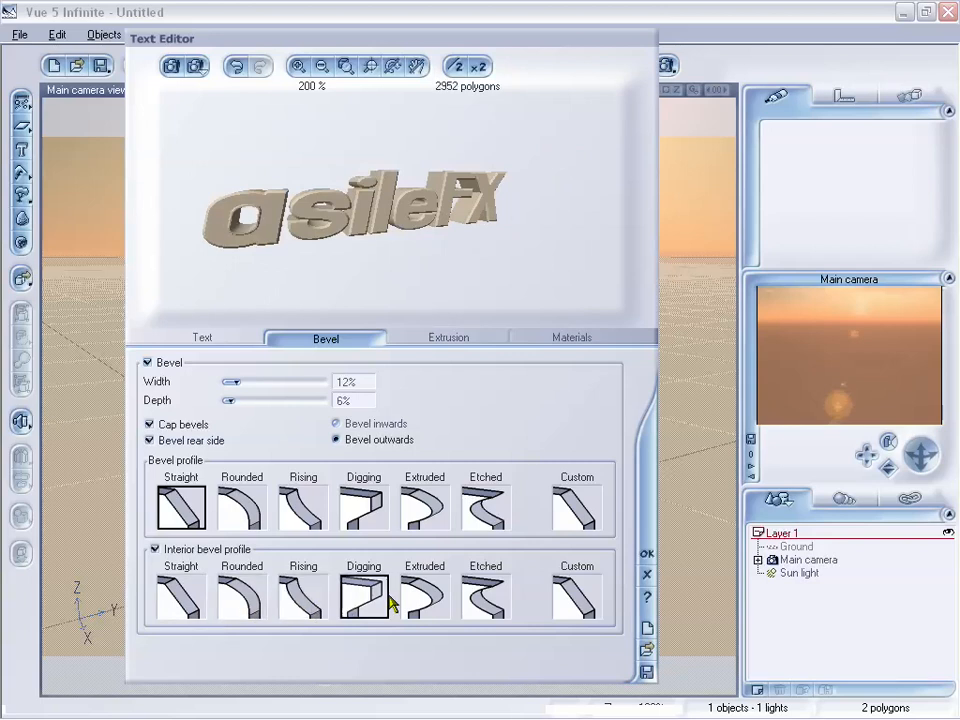
- Set the text's bevel width to 44% and depth to 100%, and inspect the result
drag(318, 218, 390, 208)
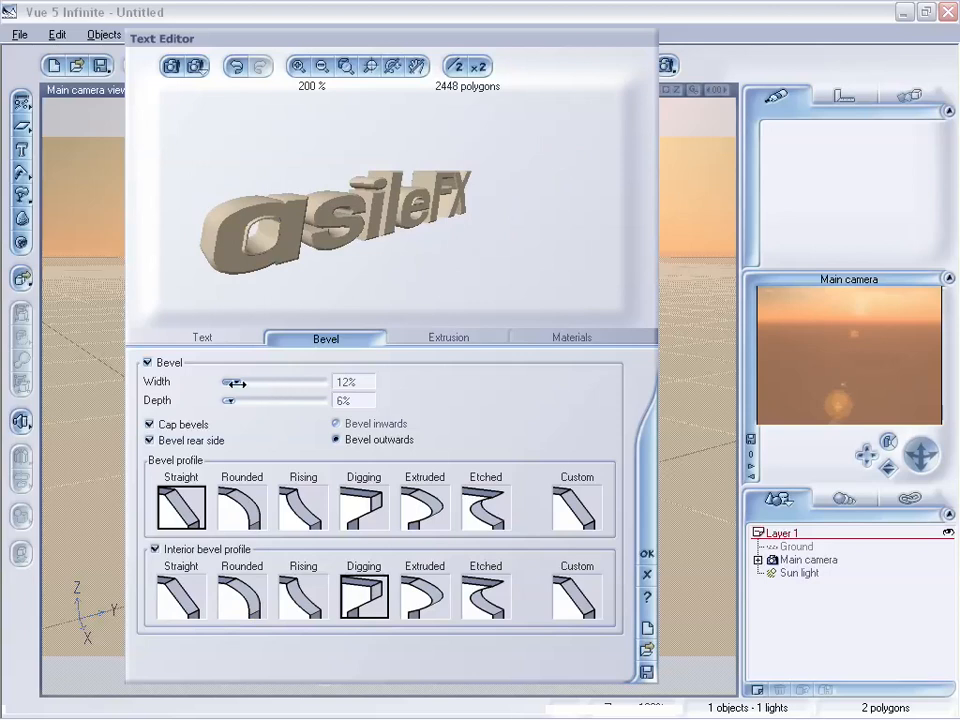
drag(235, 383, 325, 400)
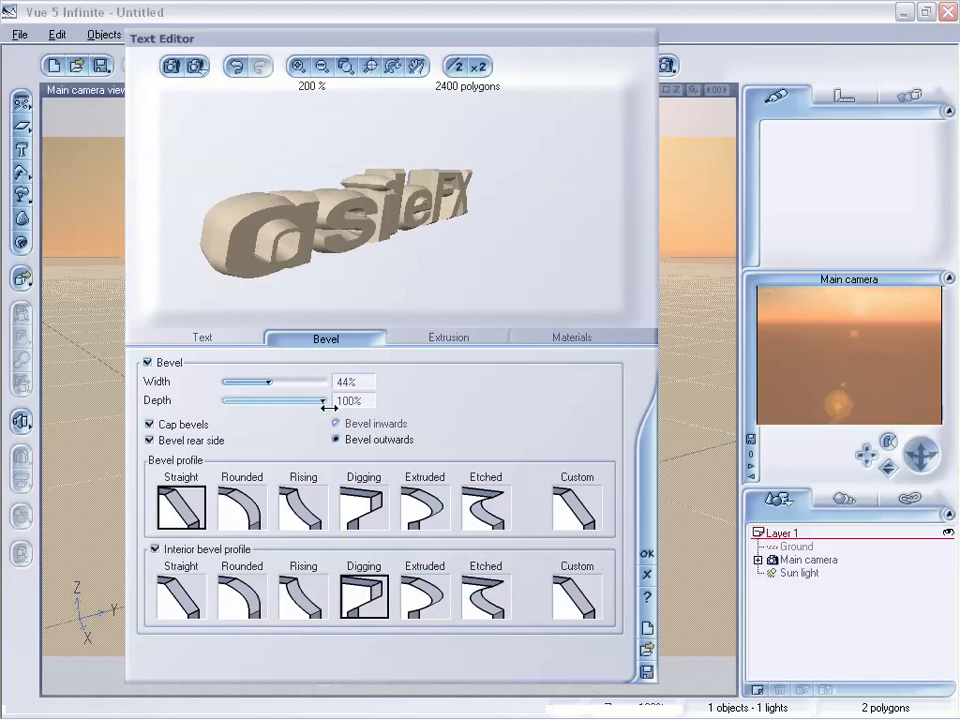
drag(334, 238, 463, 238)
- Try the Growing, Shrinking, Flat and Concave extrusion profiles on the text, inspecting their shape from the side
click(458, 341)
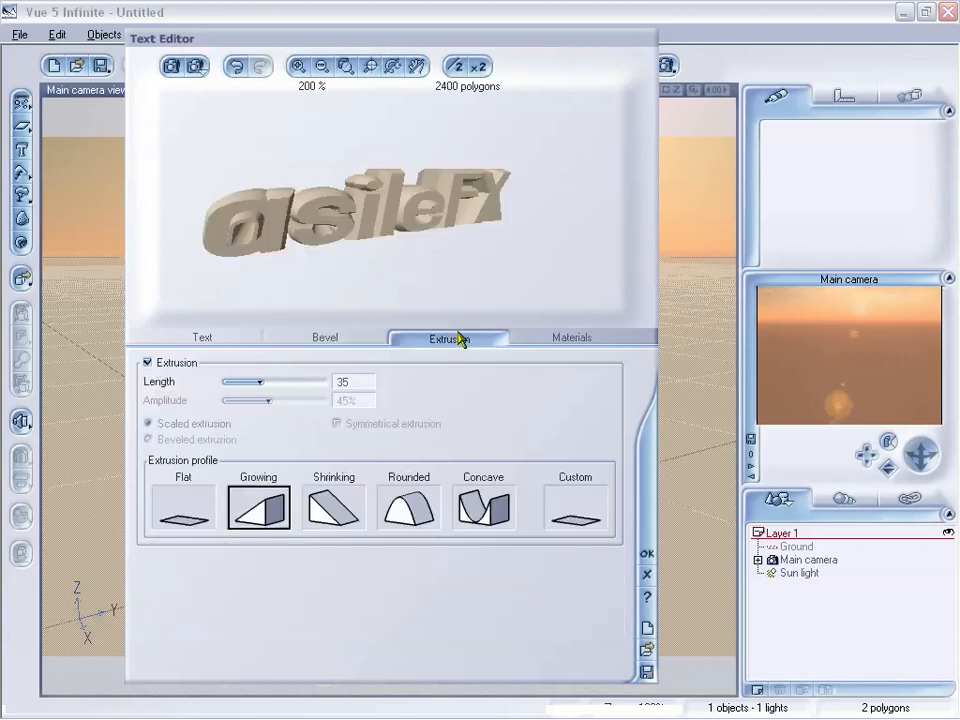
drag(340, 255, 435, 214)
click(344, 515)
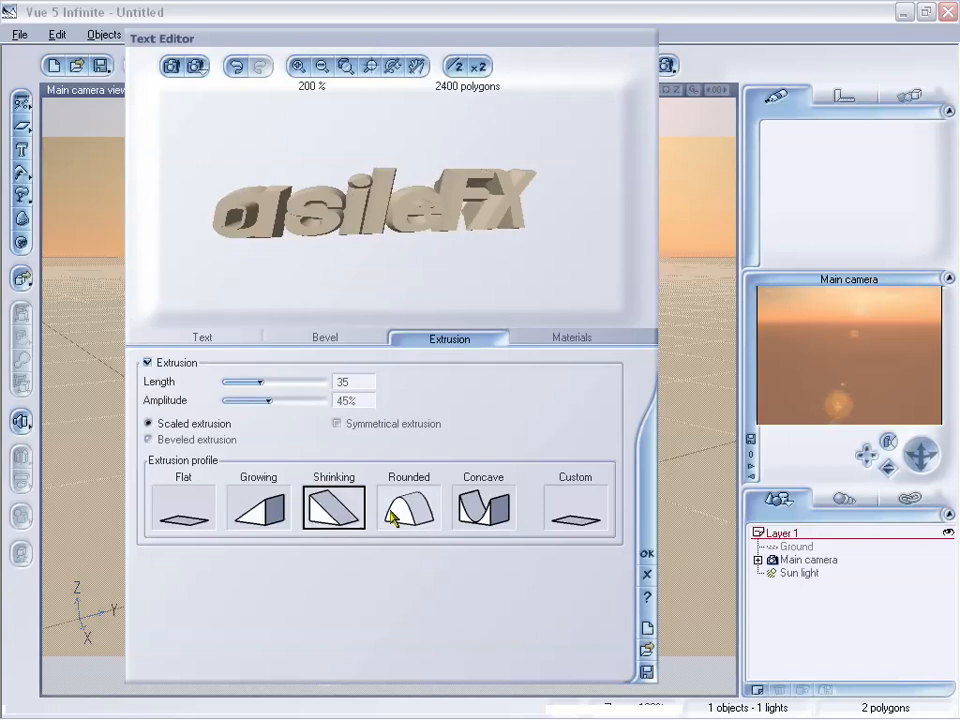
drag(245, 160, 434, 206)
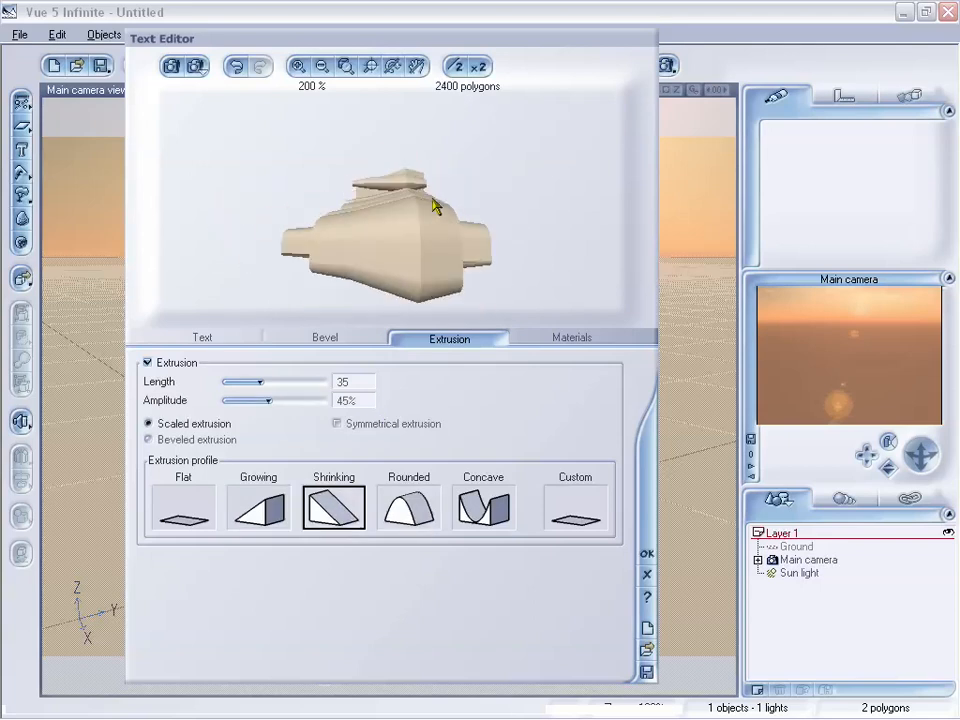
click(262, 505)
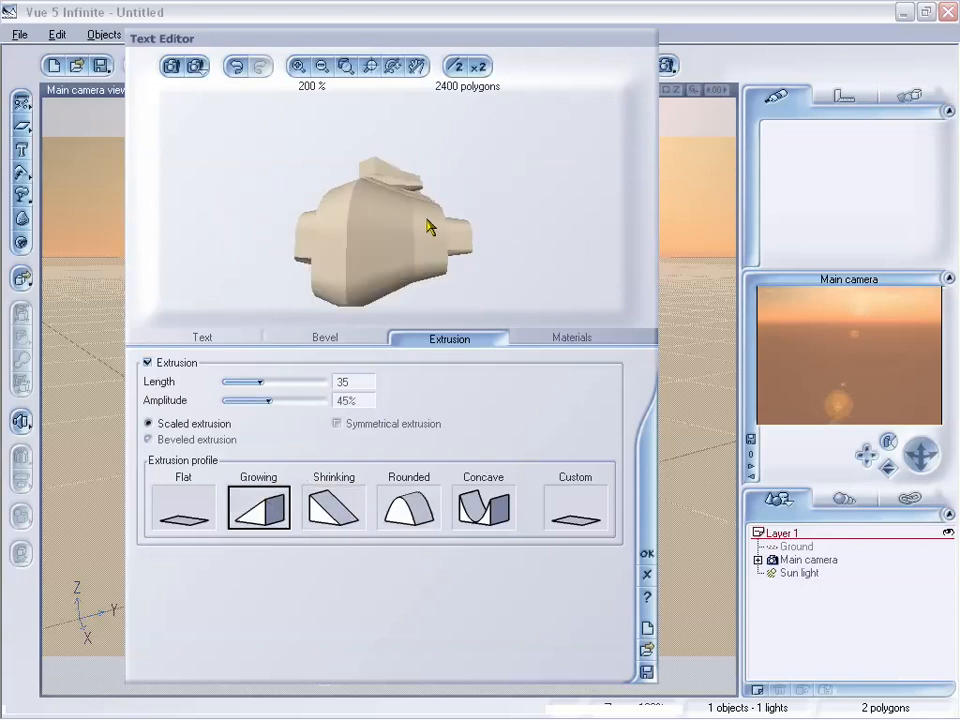
click(205, 518)
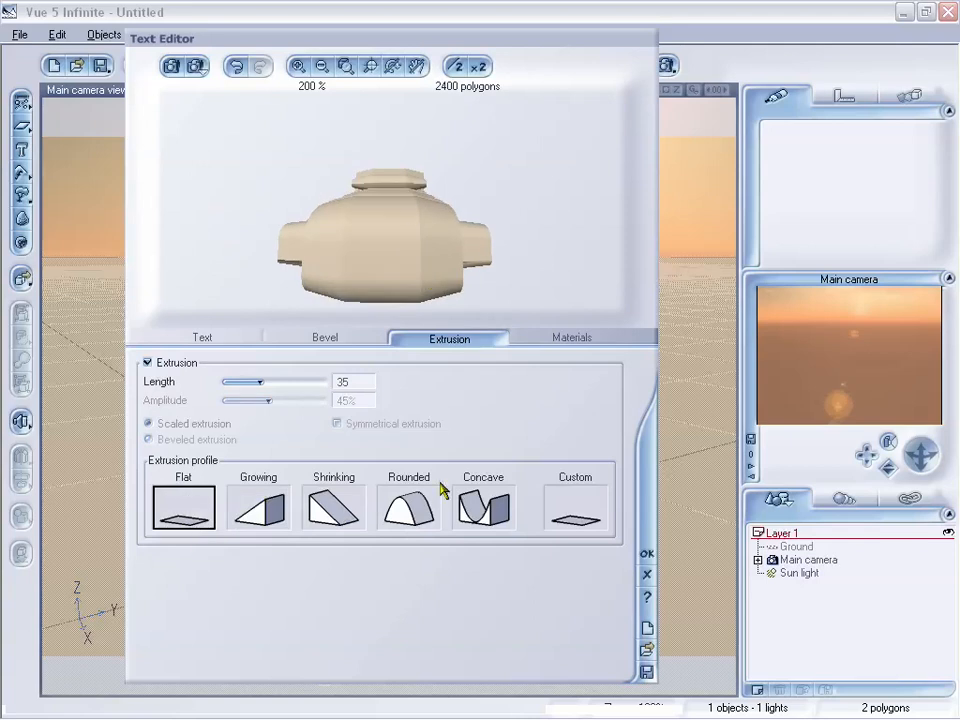
click(468, 503)
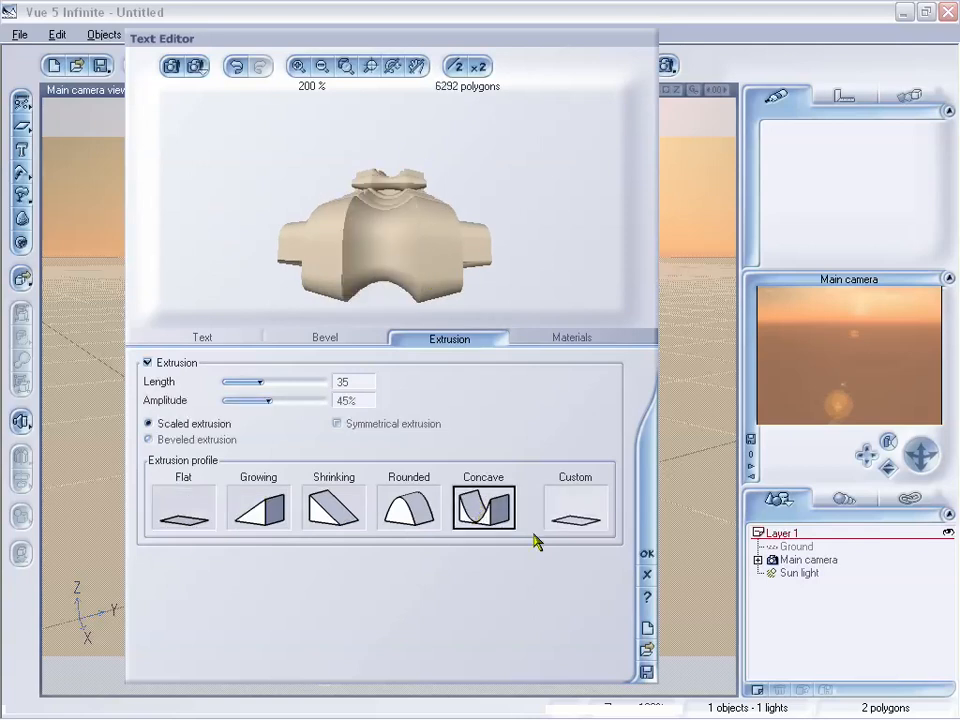
- Switch the extrusion profile to Custom and browse its Terrain Profiles and Other Filters collections
click(555, 510)
drag(470, 280, 424, 254)
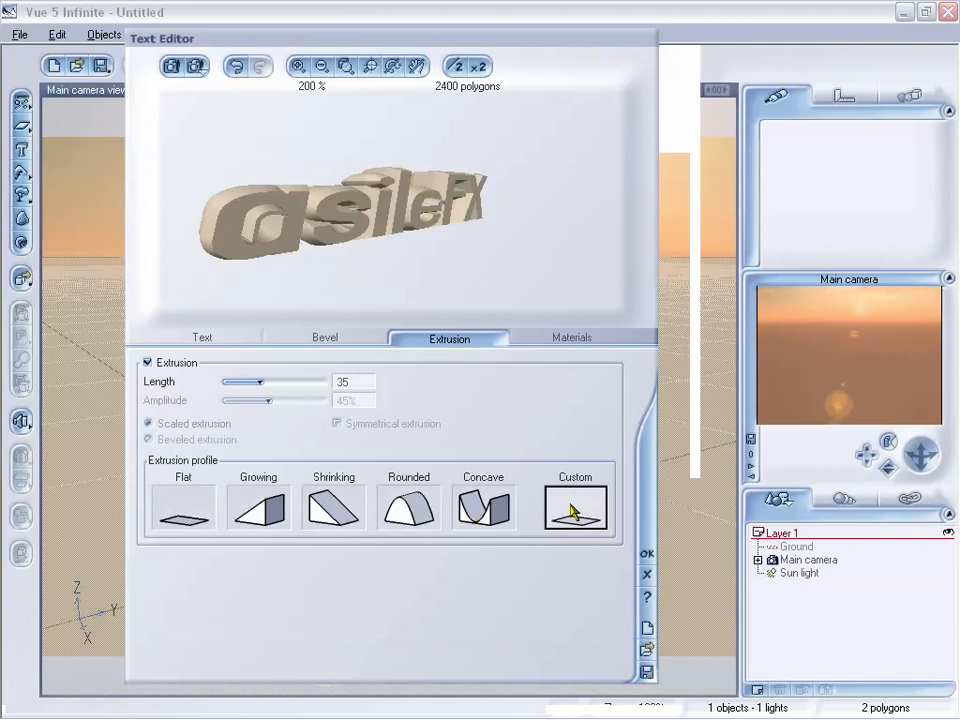
click(572, 508)
click(512, 438)
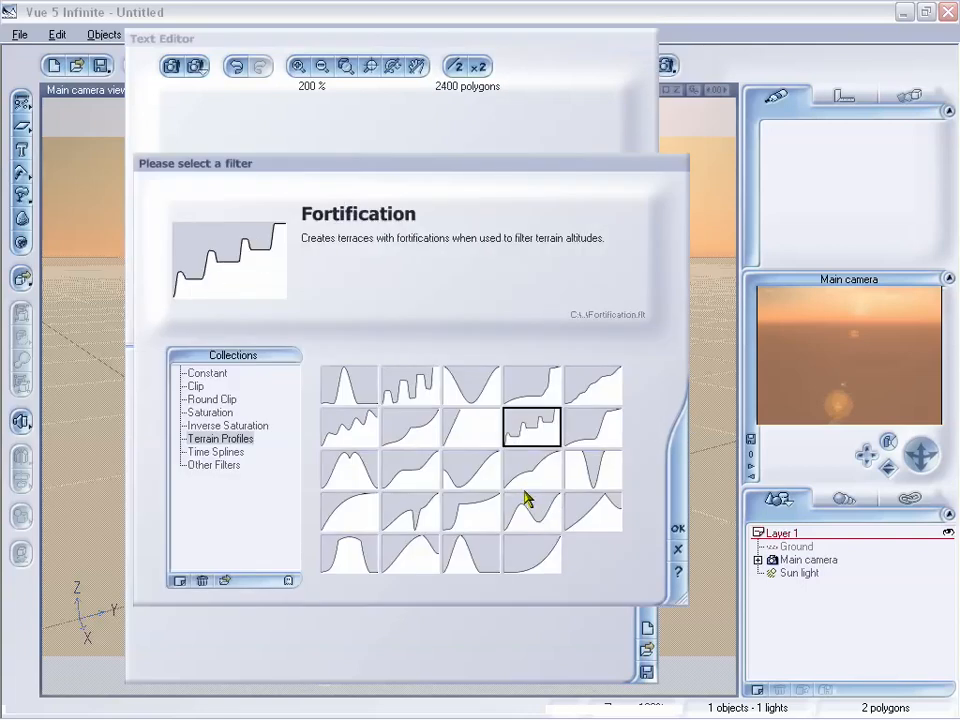
drag(250, 160, 282, 142)
click(424, 490)
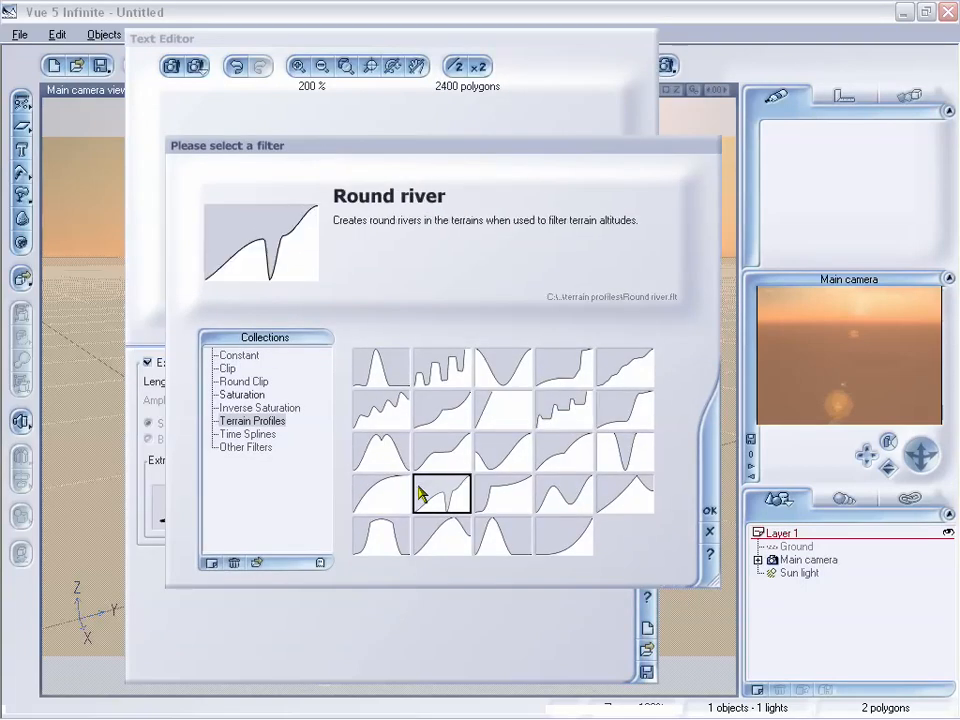
click(260, 449)
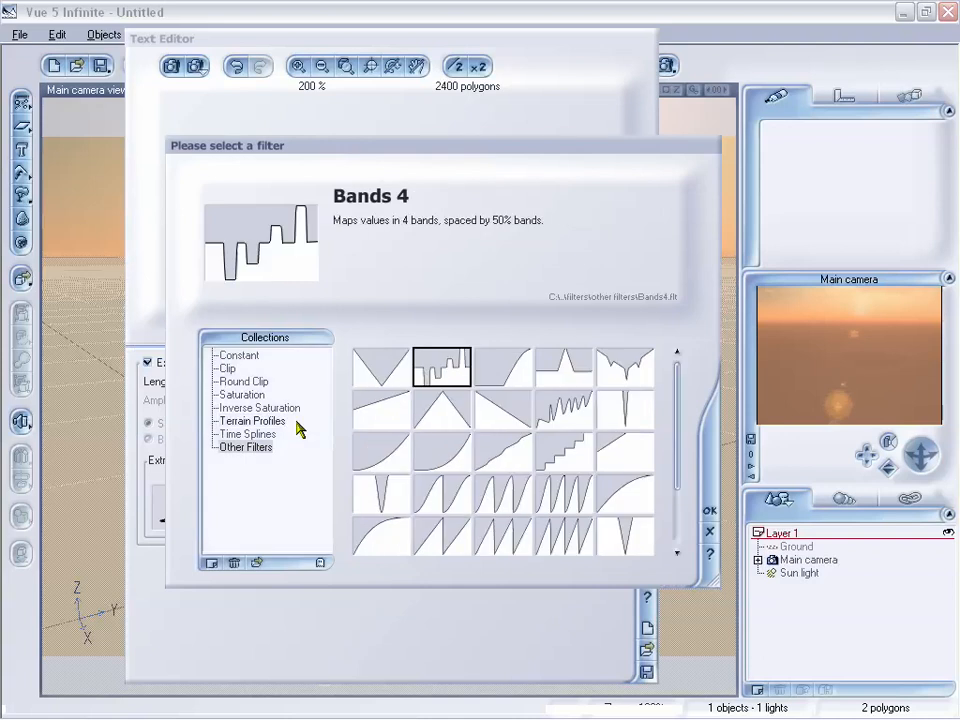
- Apply the Random filter from the Time Splines collection as the custom extrusion profile and inspect the text
click(255, 434)
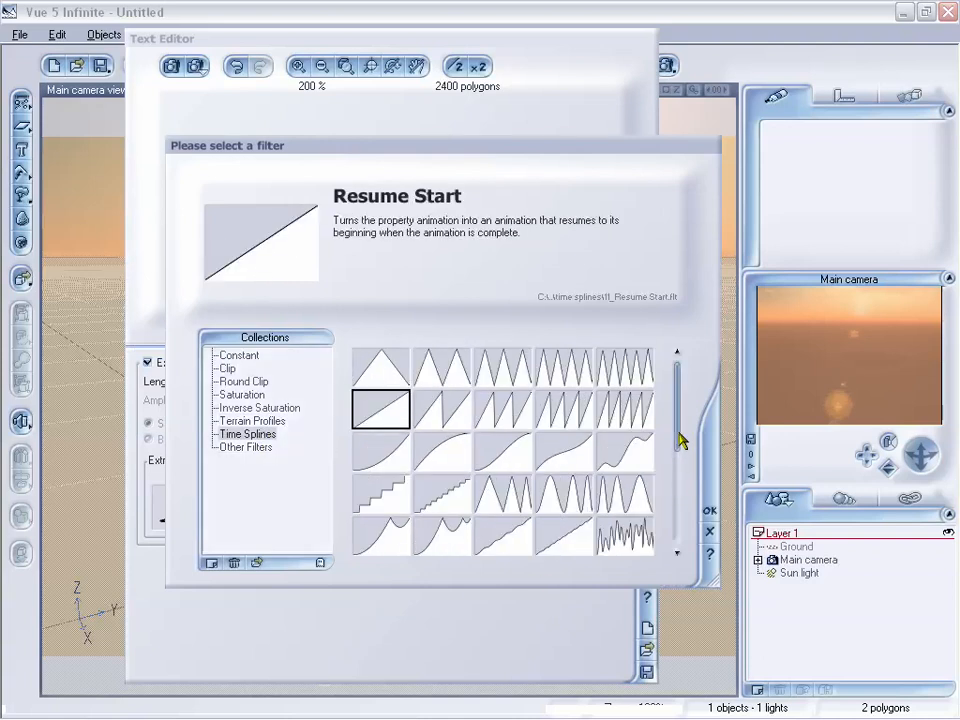
scroll(561, 456, down, 4)
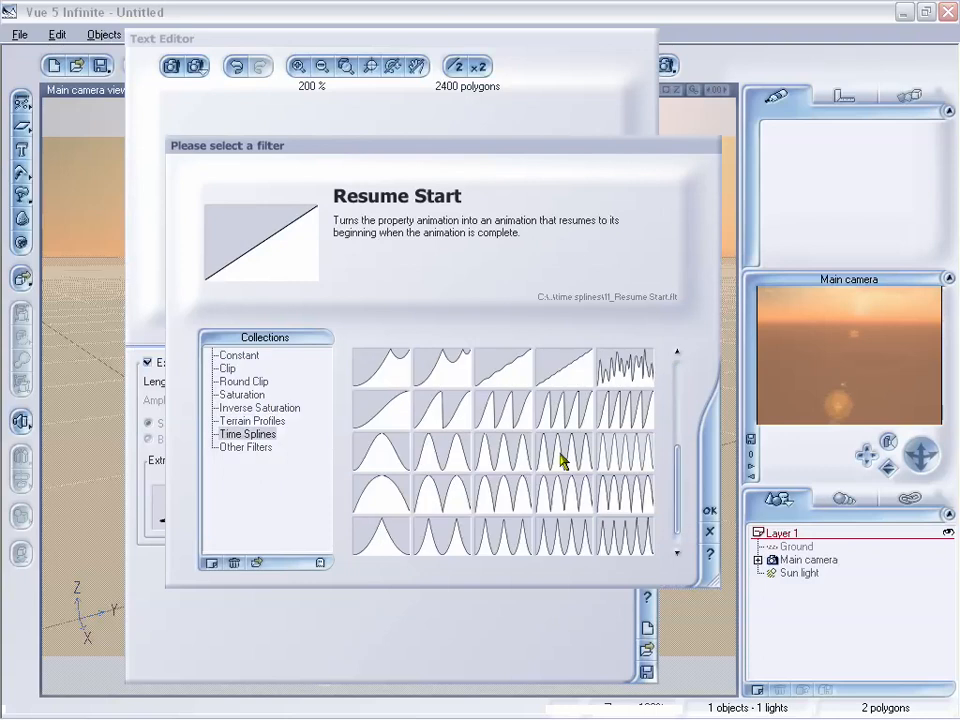
click(619, 366)
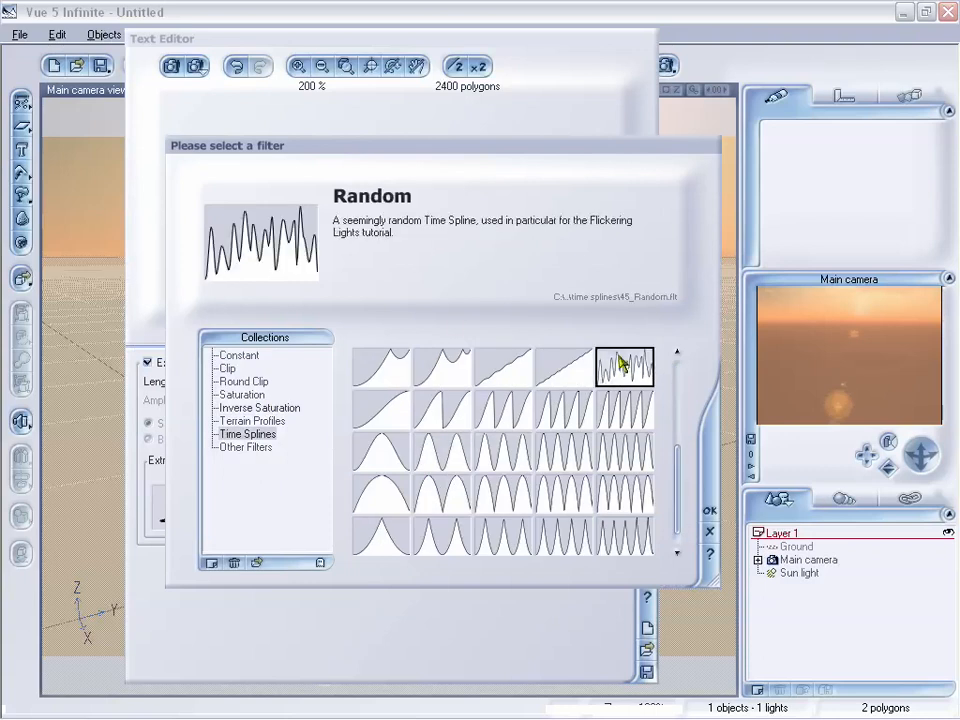
click(709, 510)
mouse_move(330, 185)
mouse_down()
mouse_move(470, 236)
mouse_move(342, 180)
mouse_up()
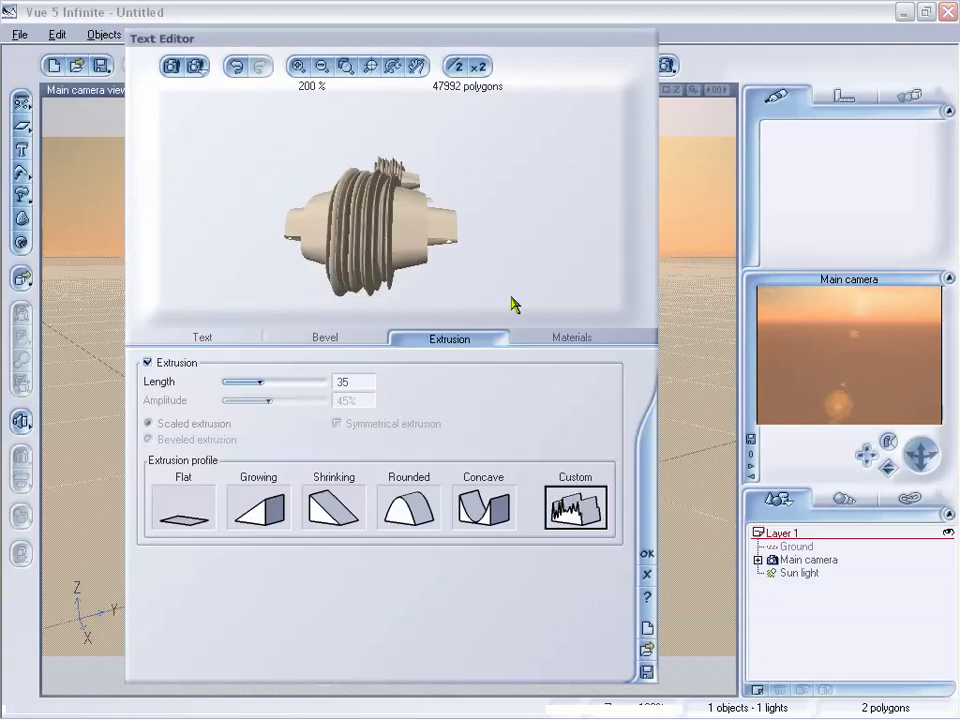
drag(511, 303, 456, 343)
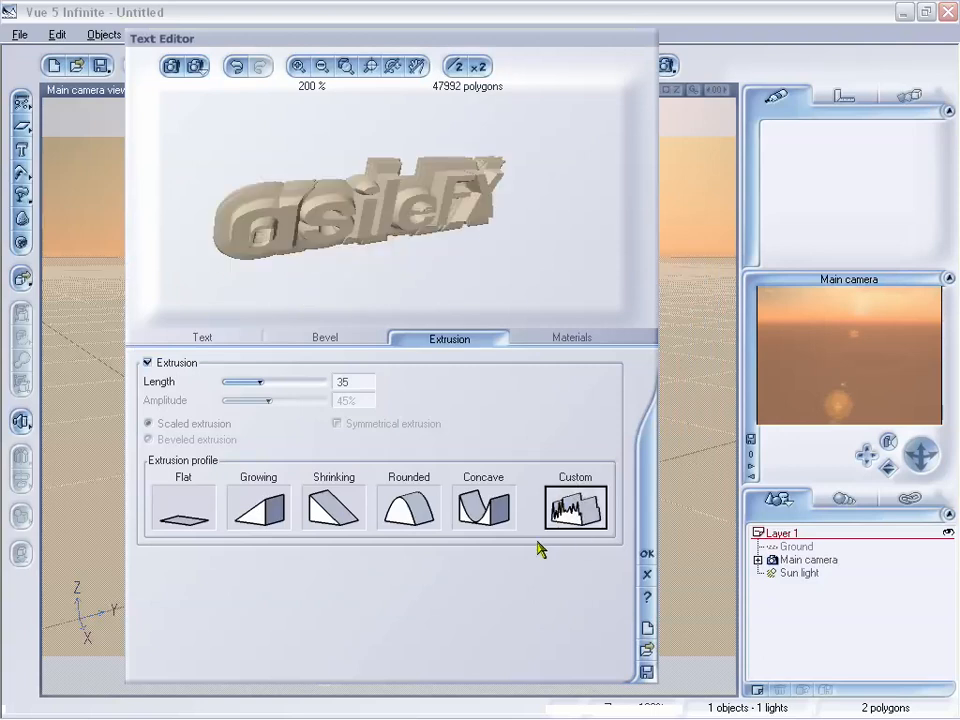
- Examine the text's material slots and the material library for the front cap, cancelling the selection
click(559, 344)
drag(482, 215, 417, 272)
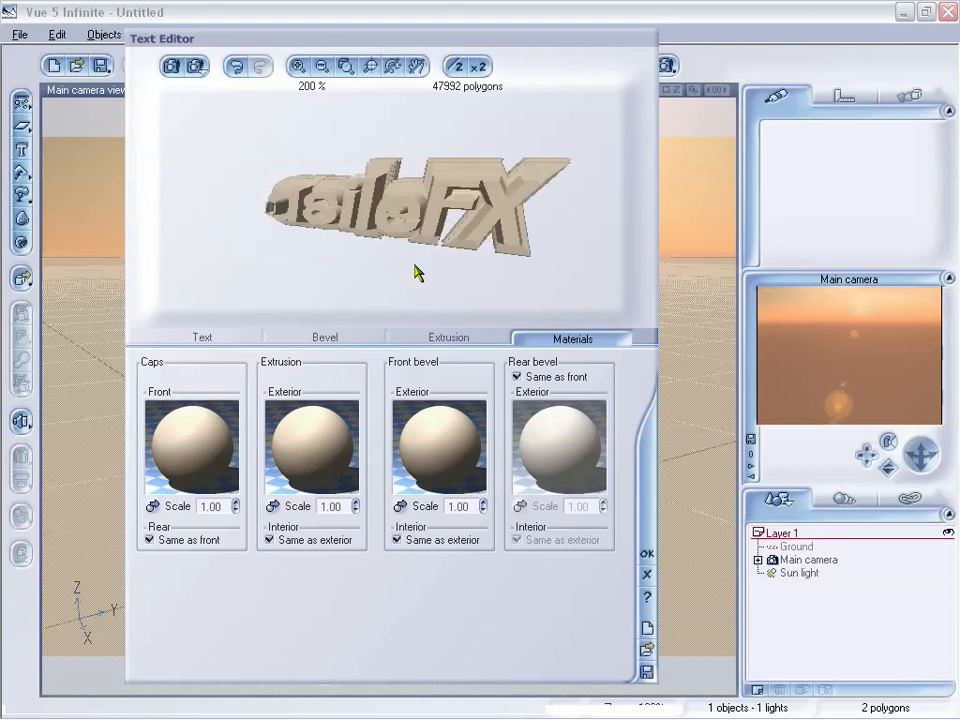
drag(410, 210, 420, 193)
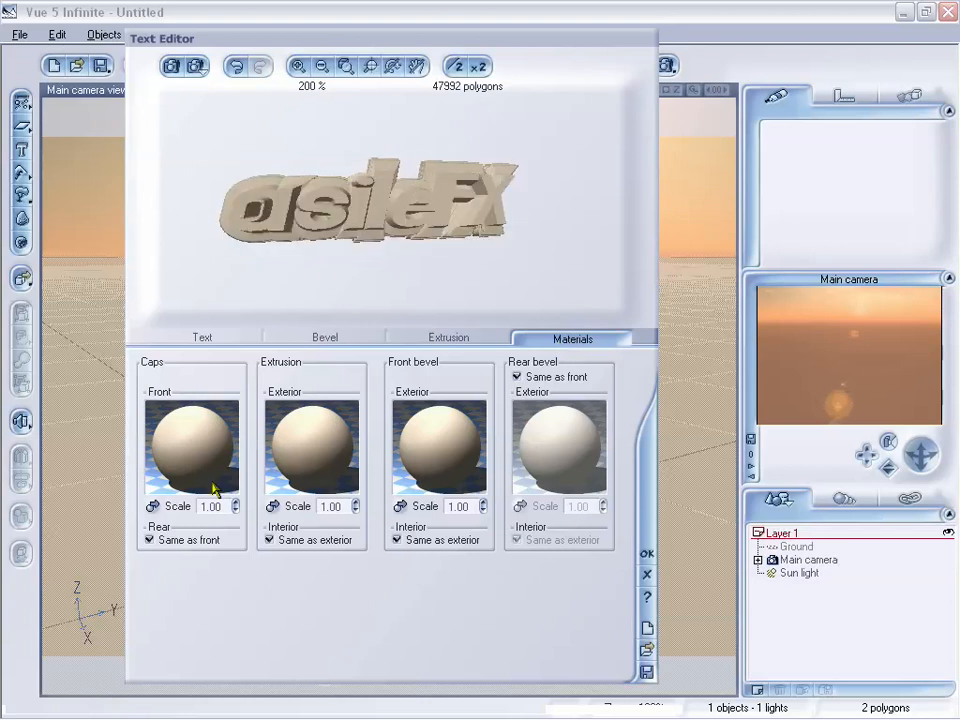
click(154, 507)
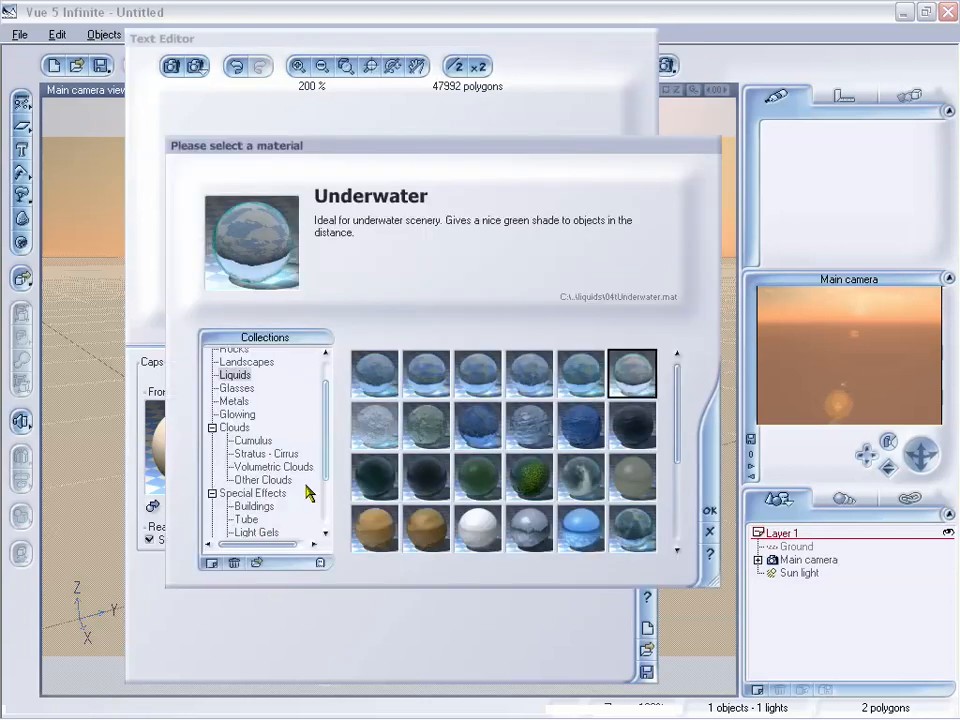
click(708, 530)
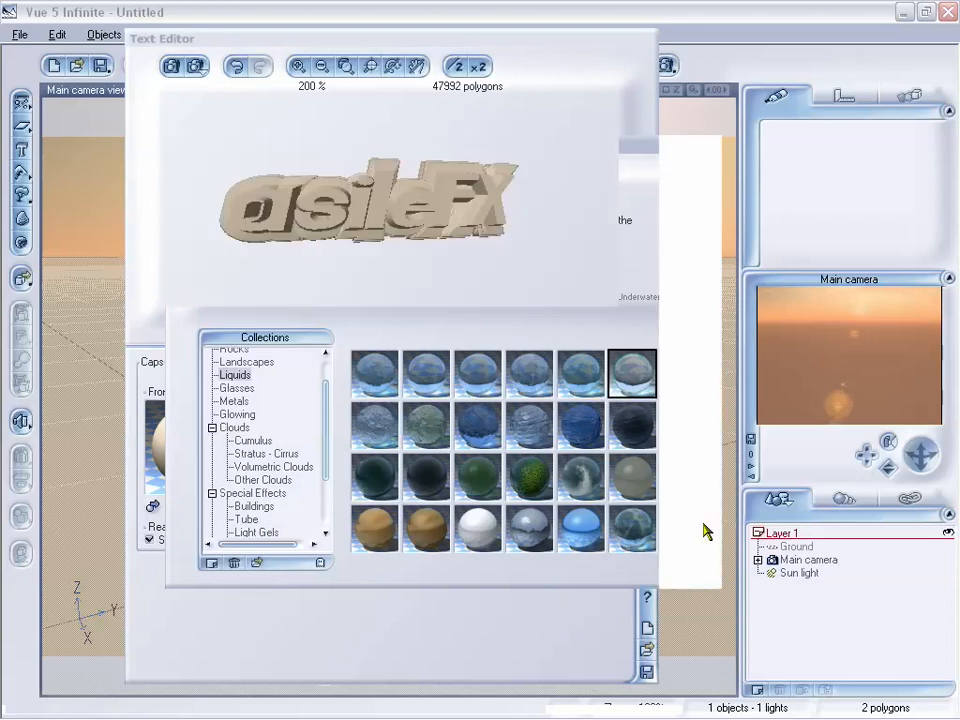
- View the exterior extrusion material in the Basic Material Editor and cancel the editing
double_click(316, 492)
drag(408, 170, 376, 150)
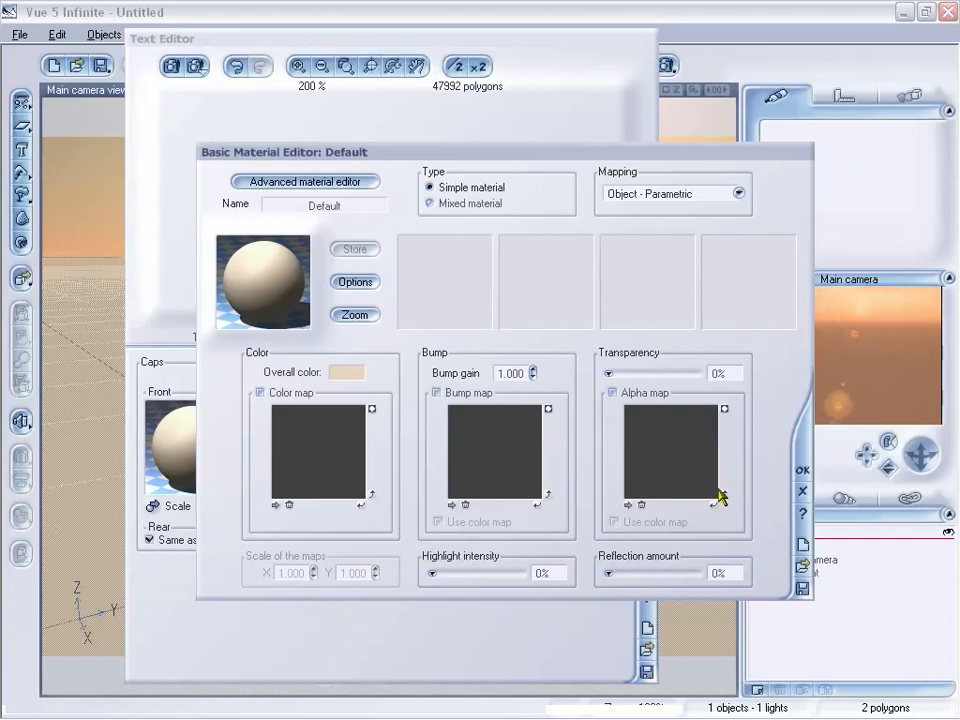
click(803, 492)
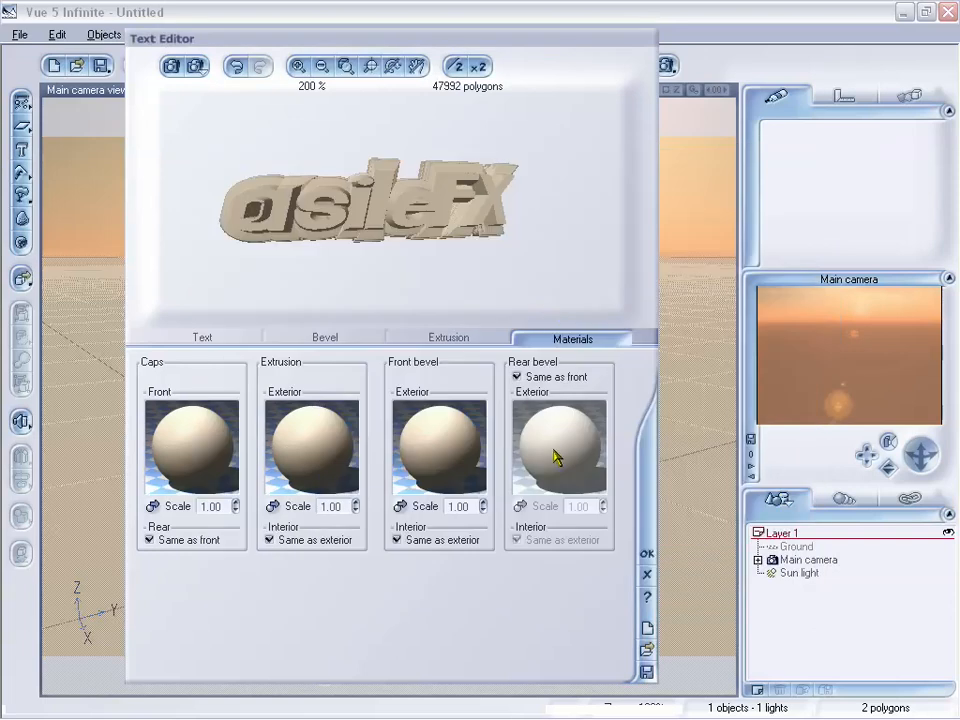
- Inspect the text from different angles and accept it to add it to the scene
drag(350, 194, 407, 184)
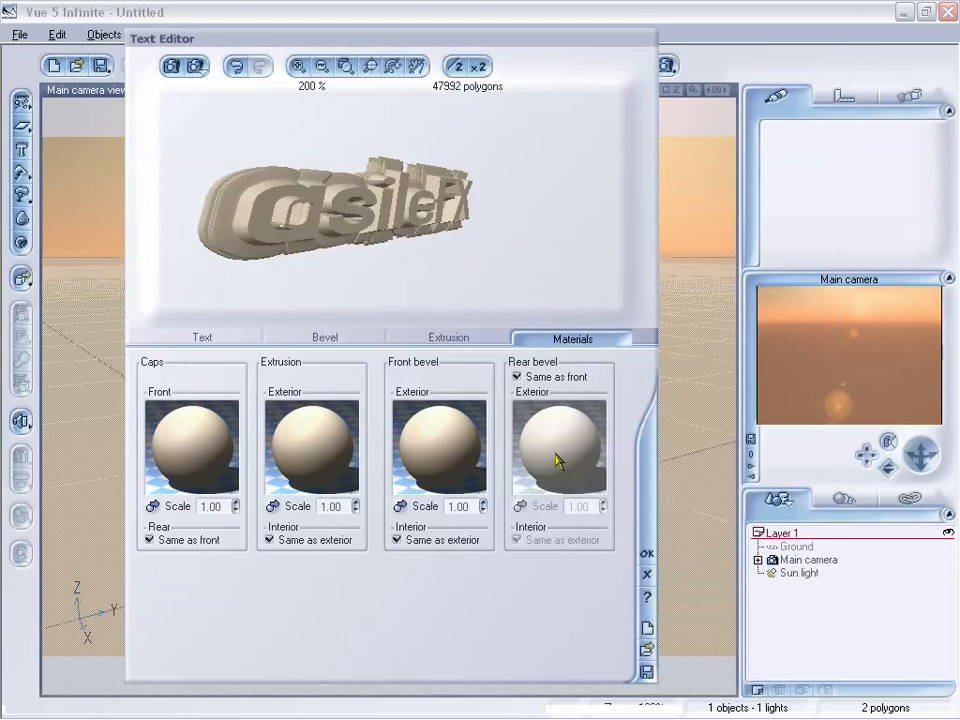
drag(463, 200, 446, 233)
drag(316, 208, 422, 214)
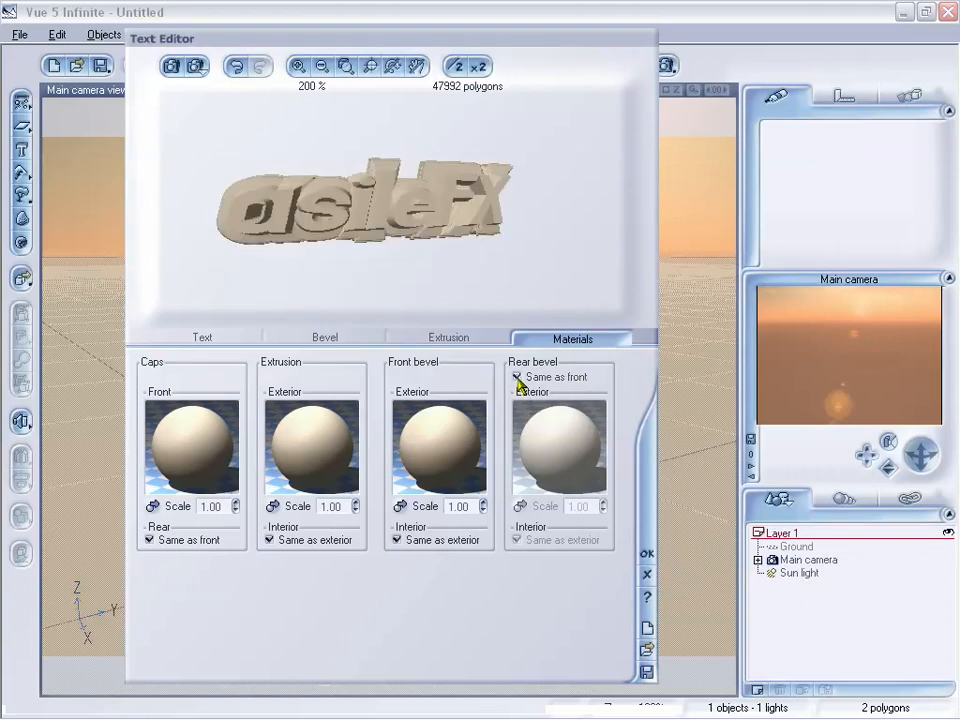
drag(306, 152, 451, 199)
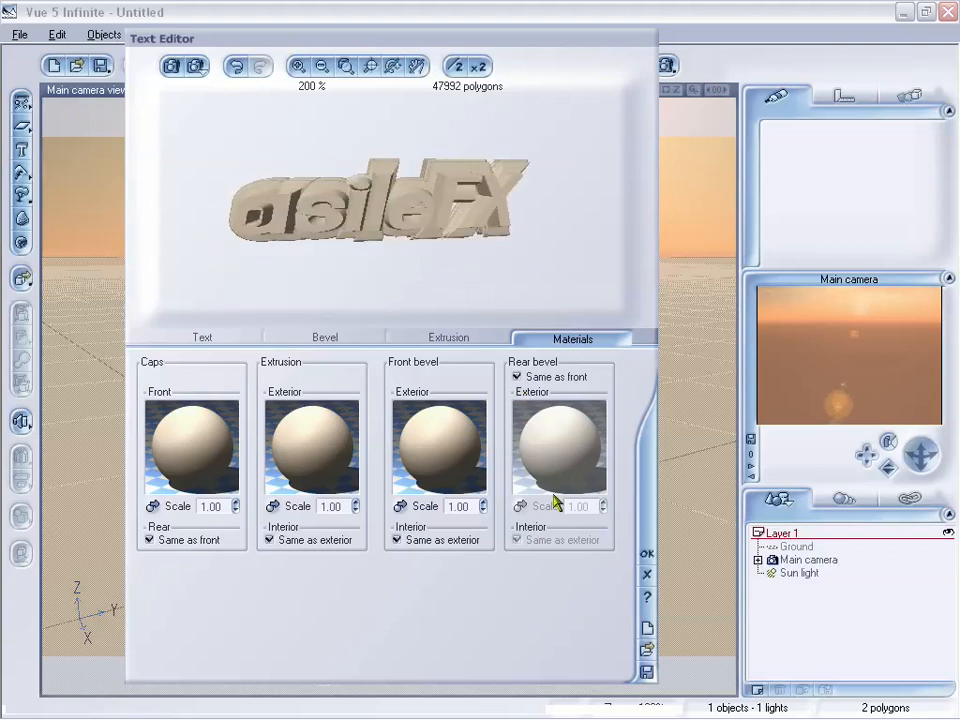
click(647, 553)
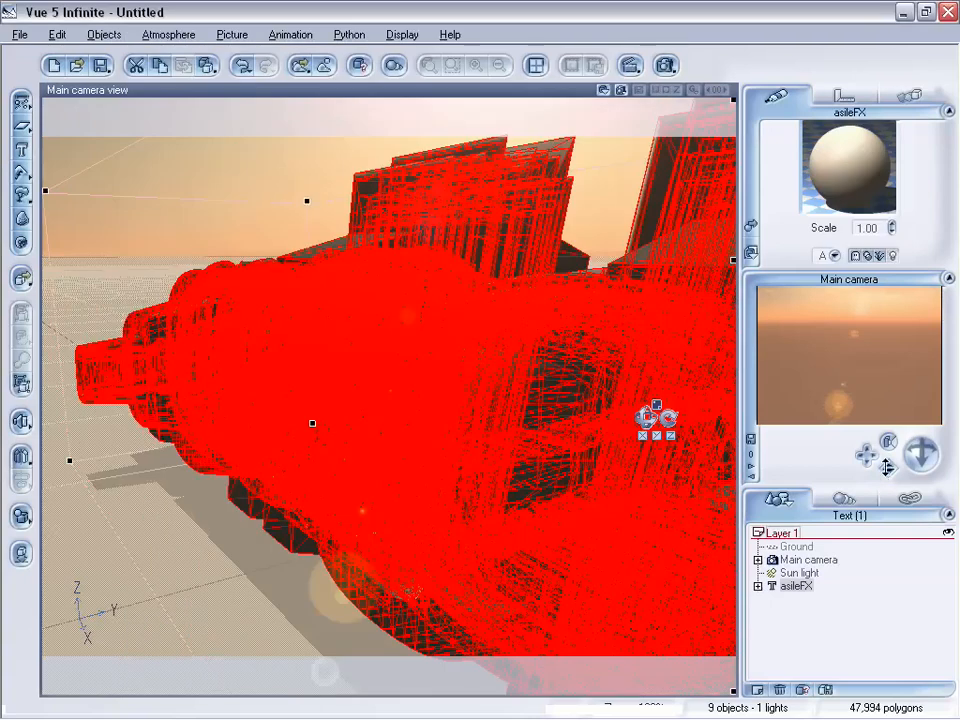
- View the asileFX text in the scene from several camera angles and delete it
drag(887, 467, 887, 500)
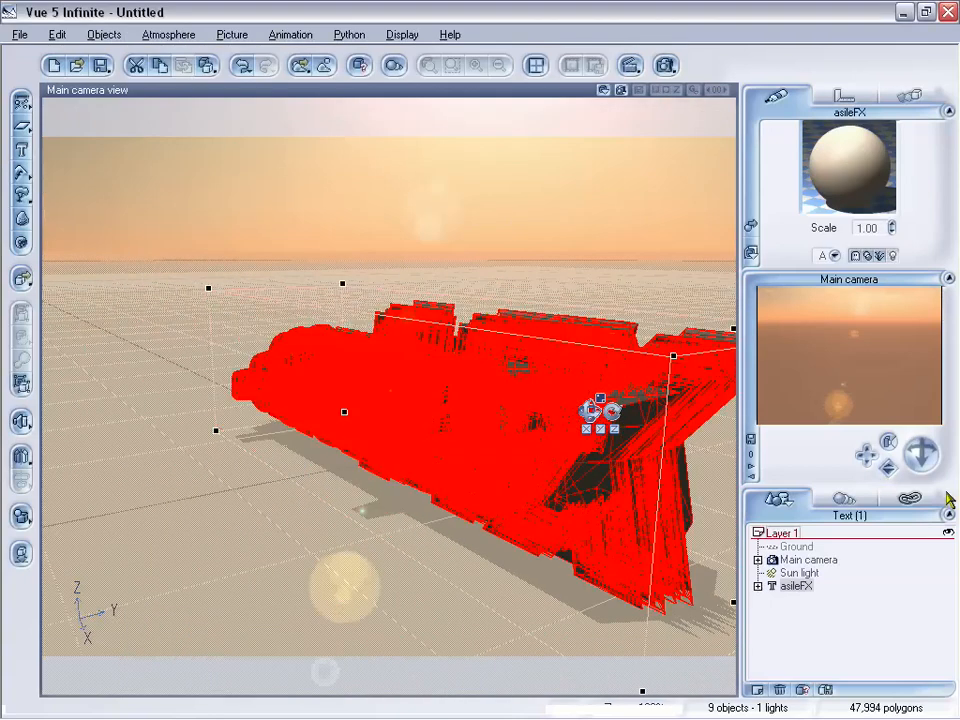
drag(923, 455, 898, 449)
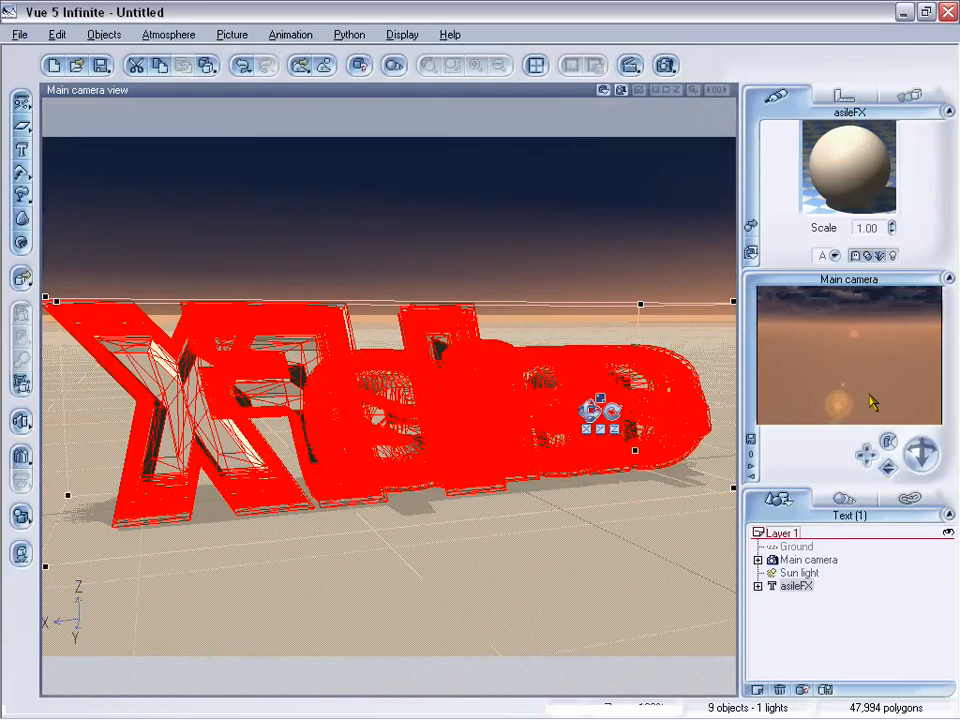
mouse_move(916, 462)
mouse_down()
mouse_move(896, 460)
mouse_move(922, 454)
mouse_up()
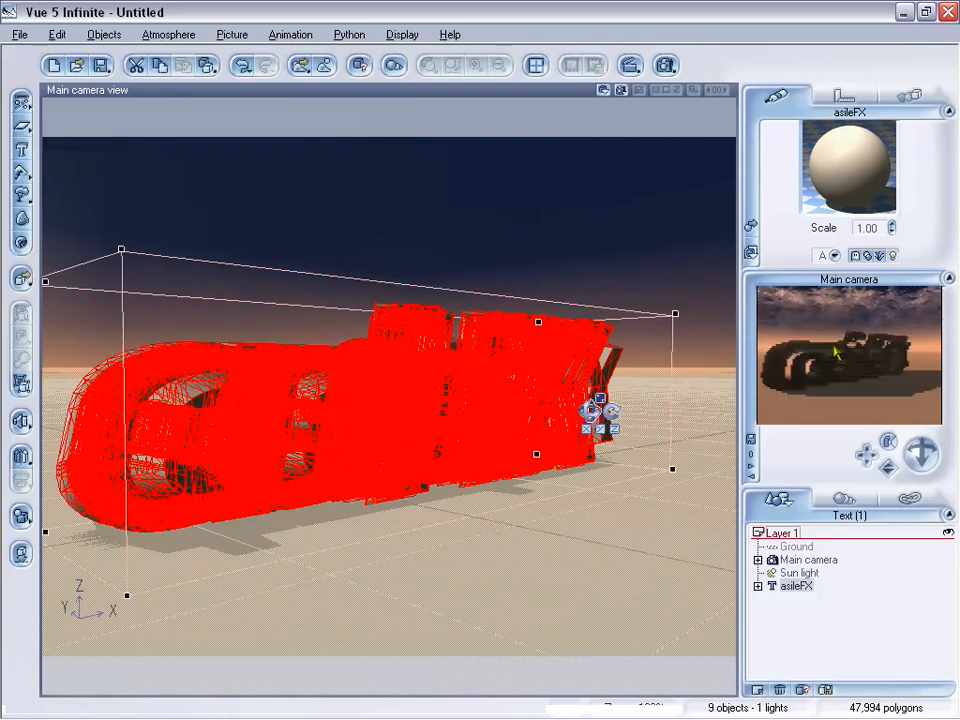
key(Delete)
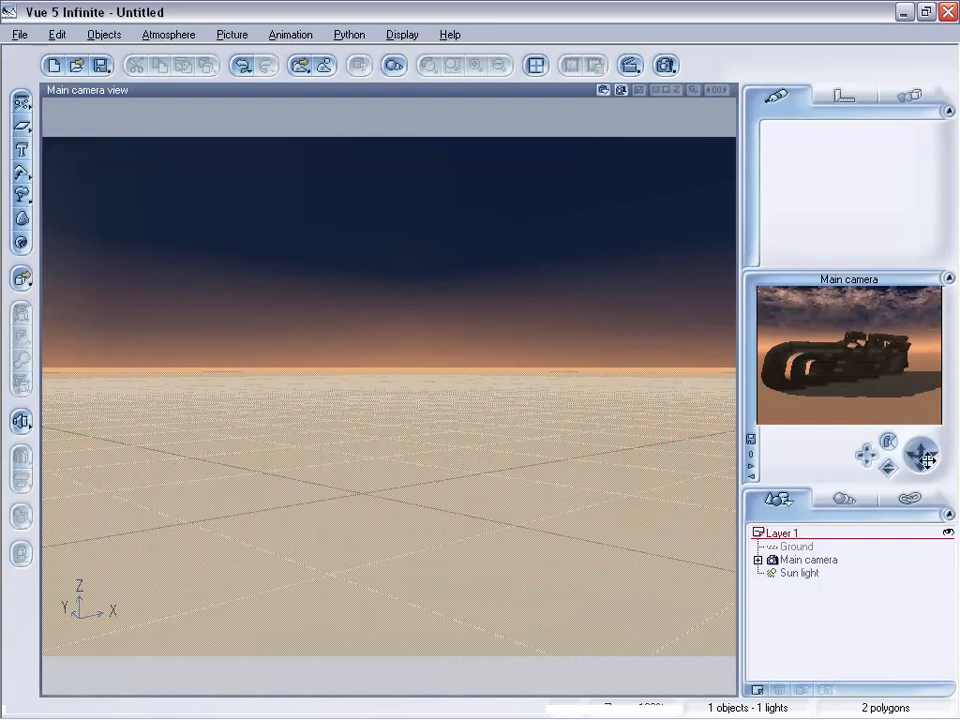
drag(926, 458, 926, 458)
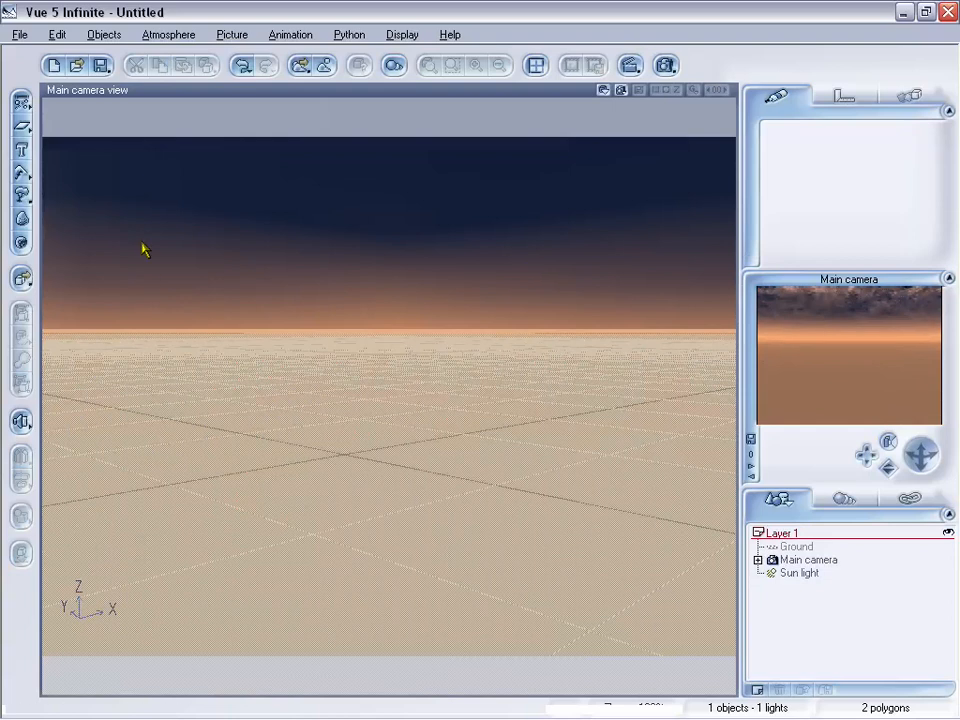
- Add a standard terrain to the scene and inspect it close up through the main camera
click(22, 172)
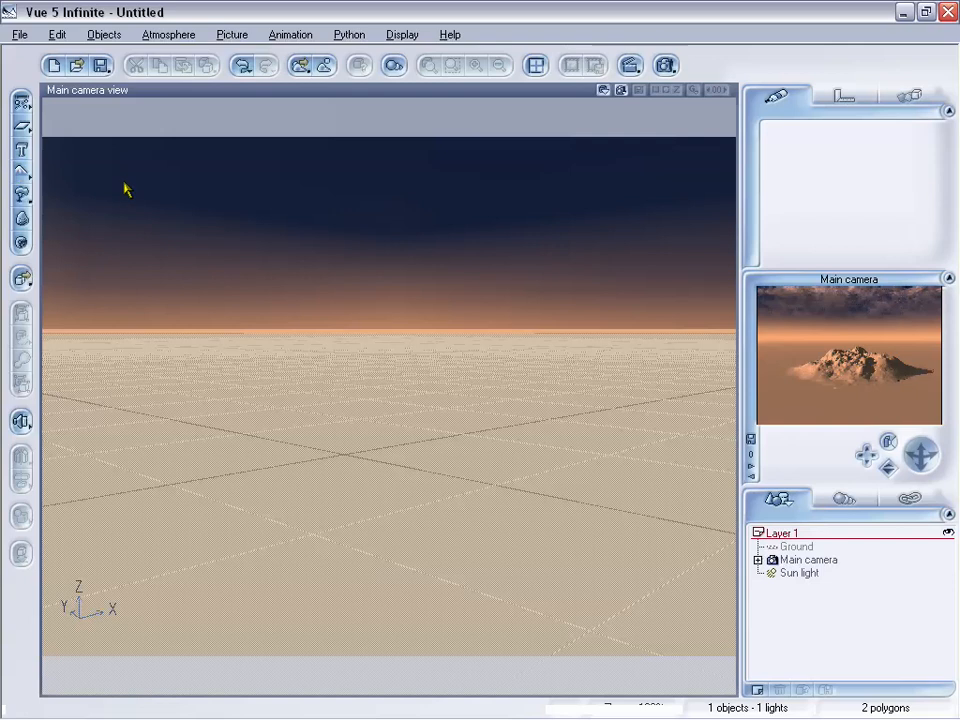
click(21, 172)
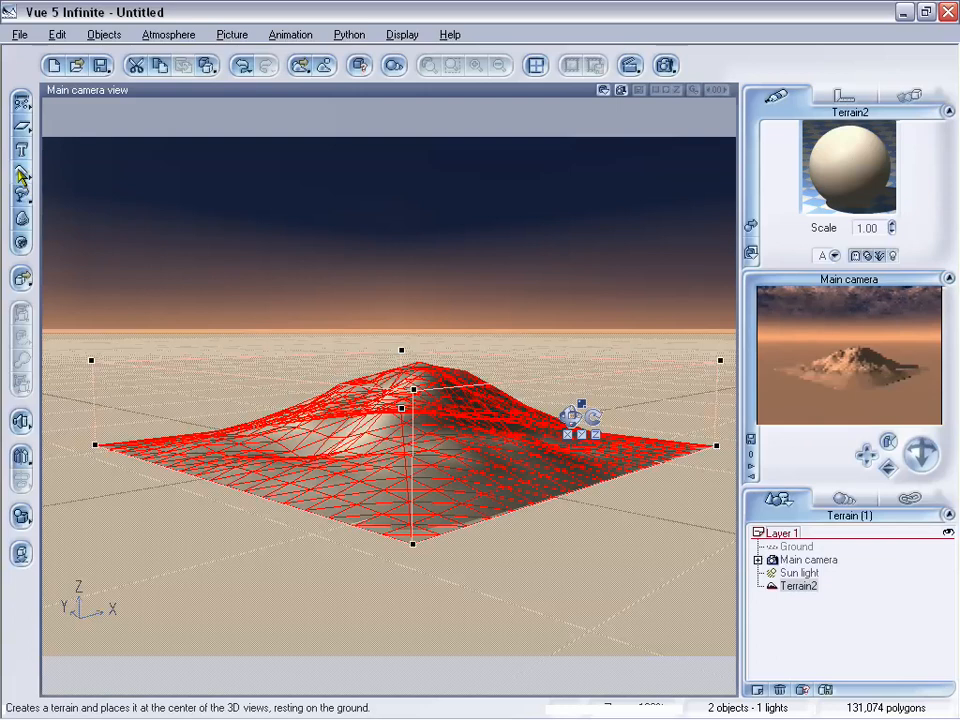
right_click(24, 173)
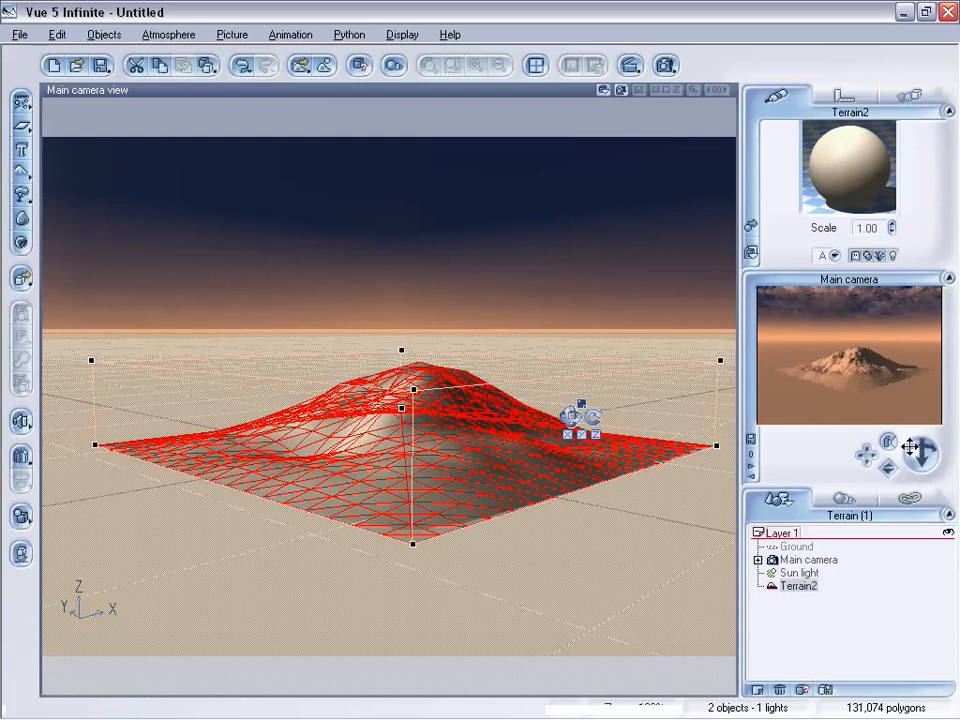
drag(910, 447, 891, 487)
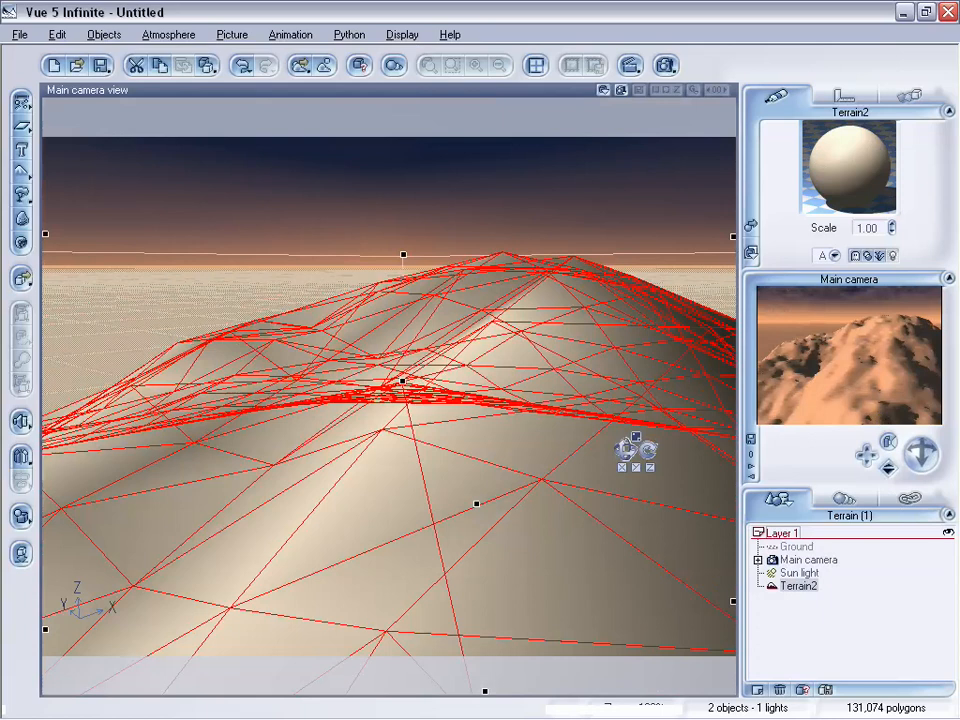
drag(889, 469, 889, 474)
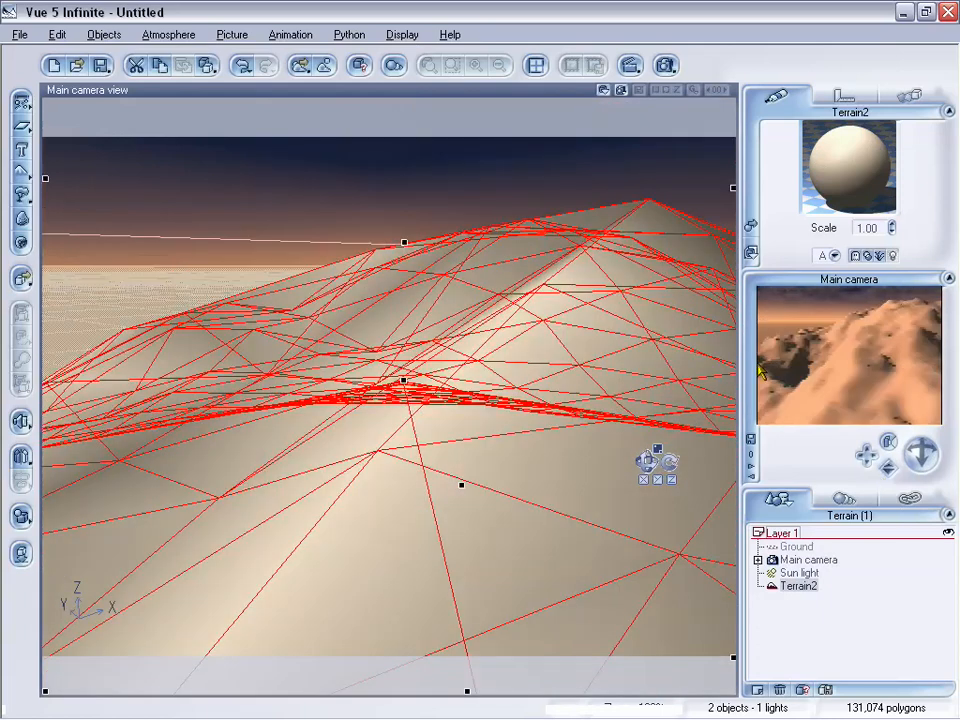
drag(888, 469, 922, 460)
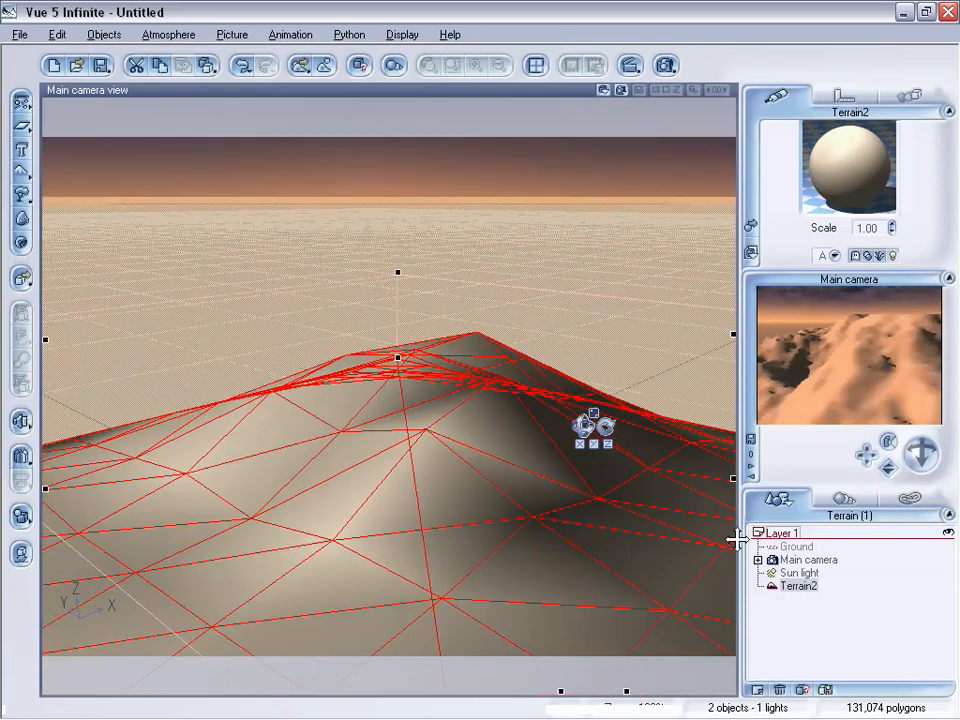
- Open the new terrain in the Terrain Editor and examine its 256x256 height map close up
double_click(469, 431)
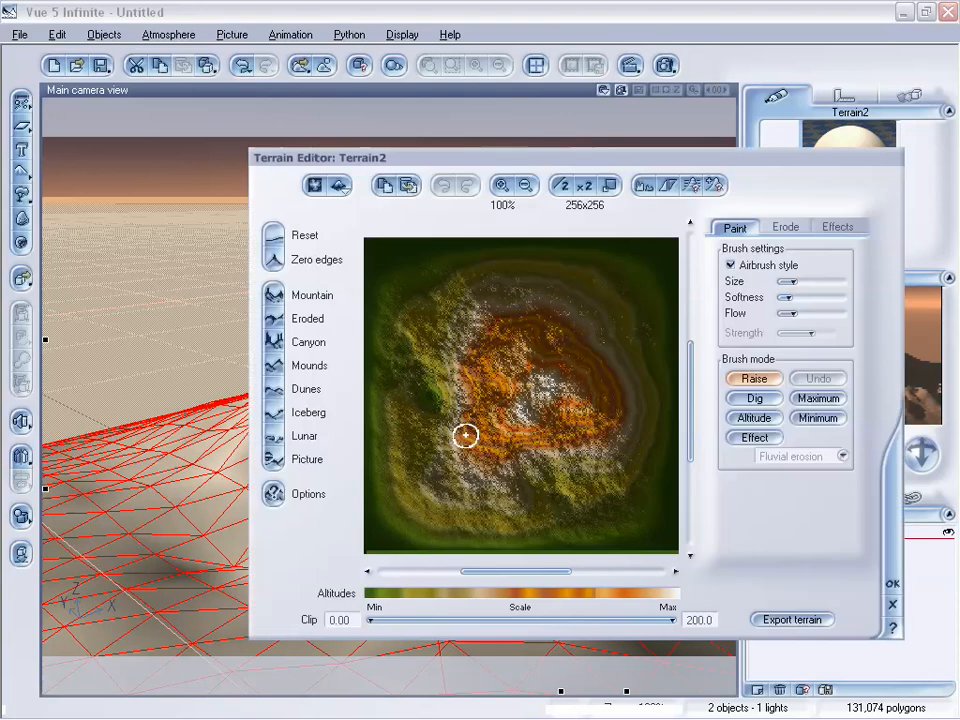
drag(484, 160, 278, 126)
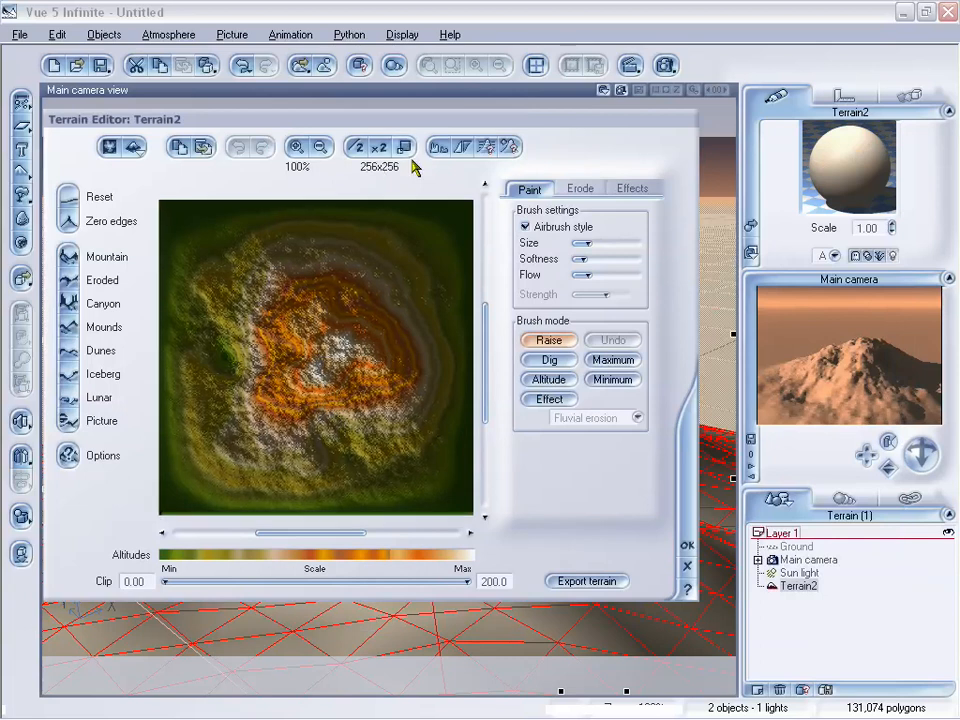
click(295, 148)
click(295, 148)
click(295, 148)
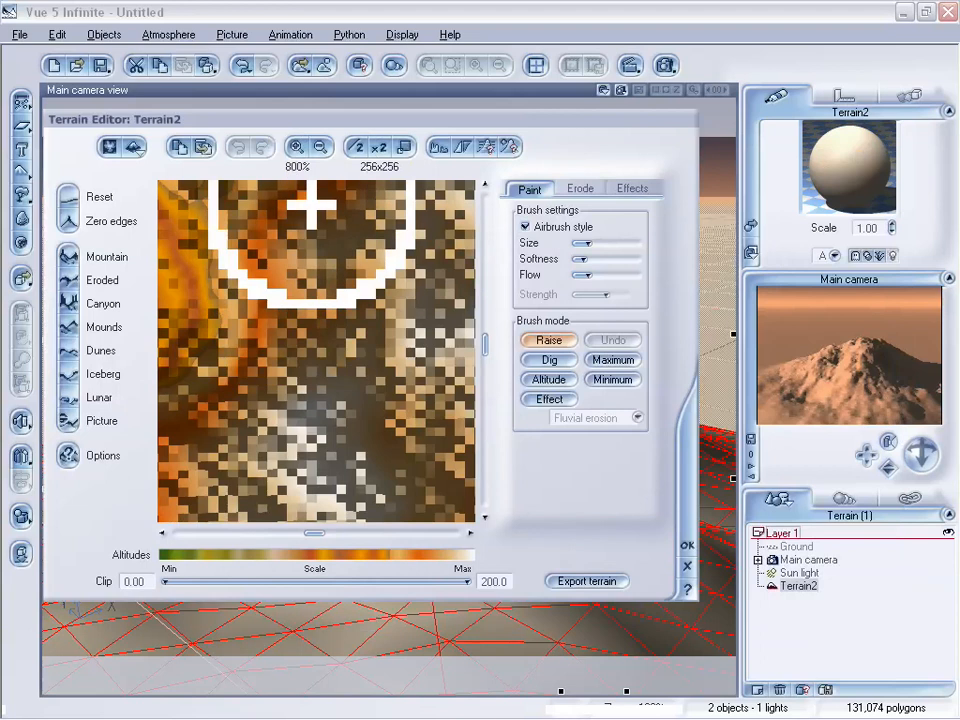
click(320, 148)
click(320, 148)
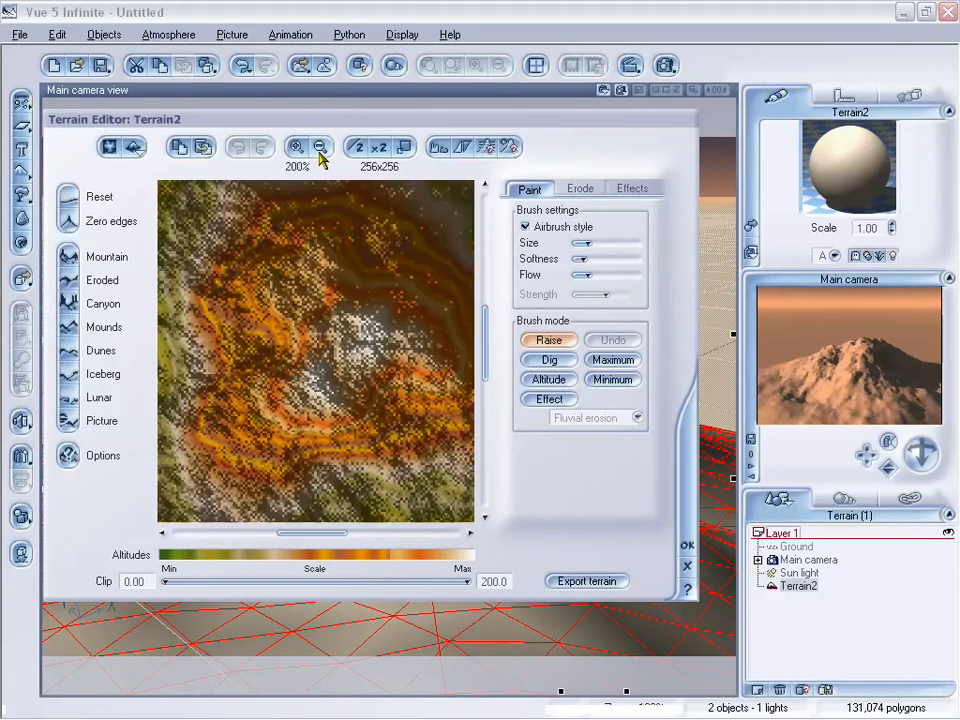
click(320, 148)
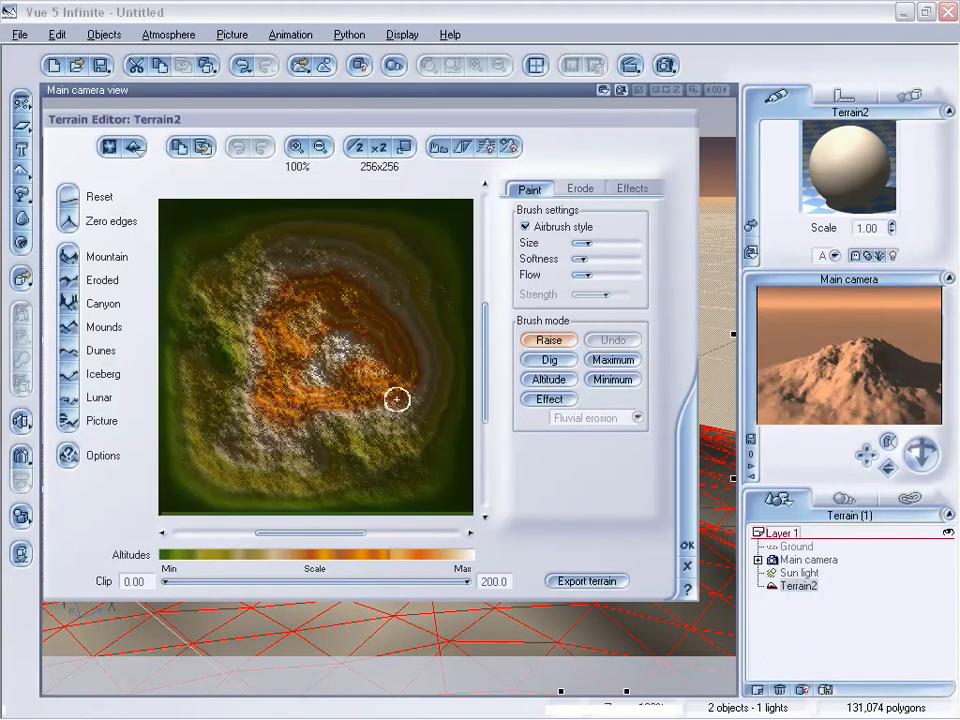
- Double the terrain's resolution in stages to 2048x2048 and halve it back to 256x256
click(380, 149)
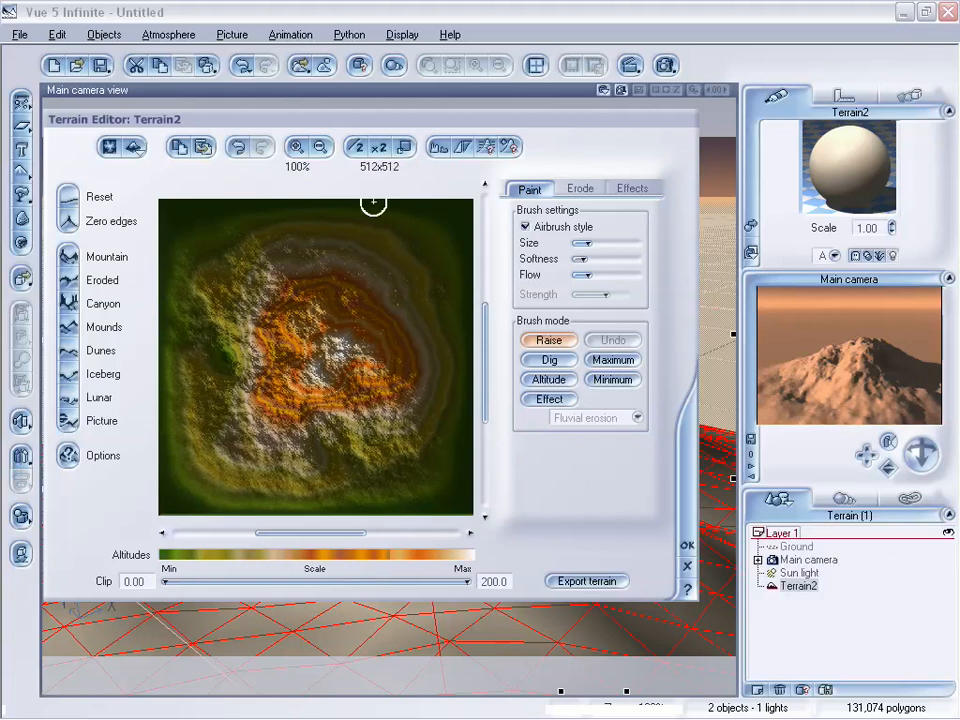
click(380, 149)
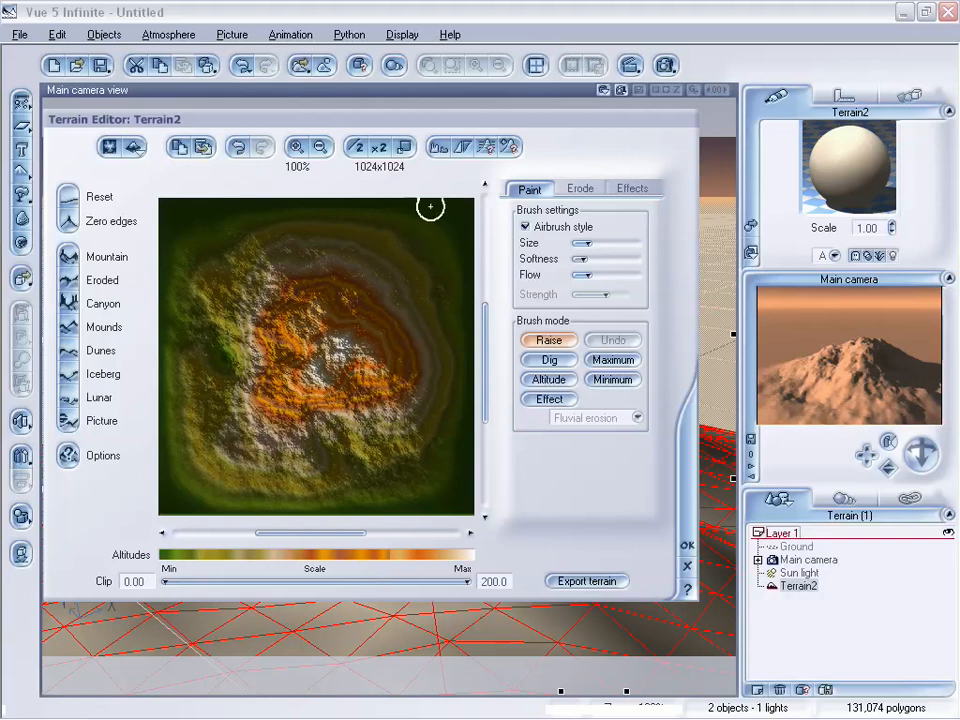
click(380, 149)
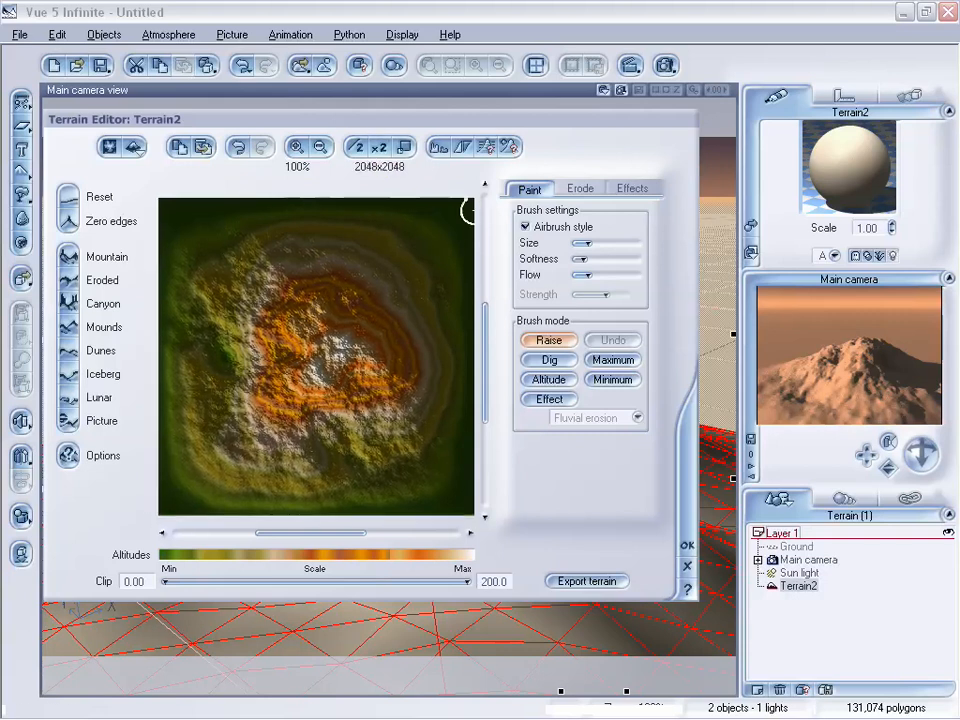
click(358, 148)
click(358, 148)
click(358, 148)
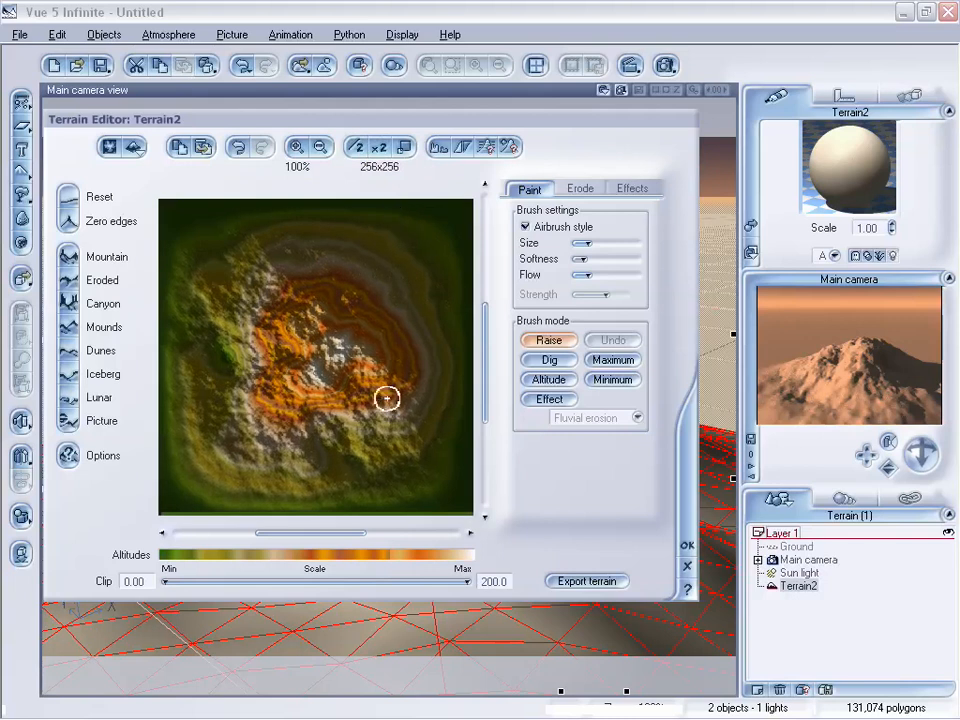
- Examine the pixel detail of the resampled terrain map at up to 800% magnification
click(300, 149)
click(300, 149)
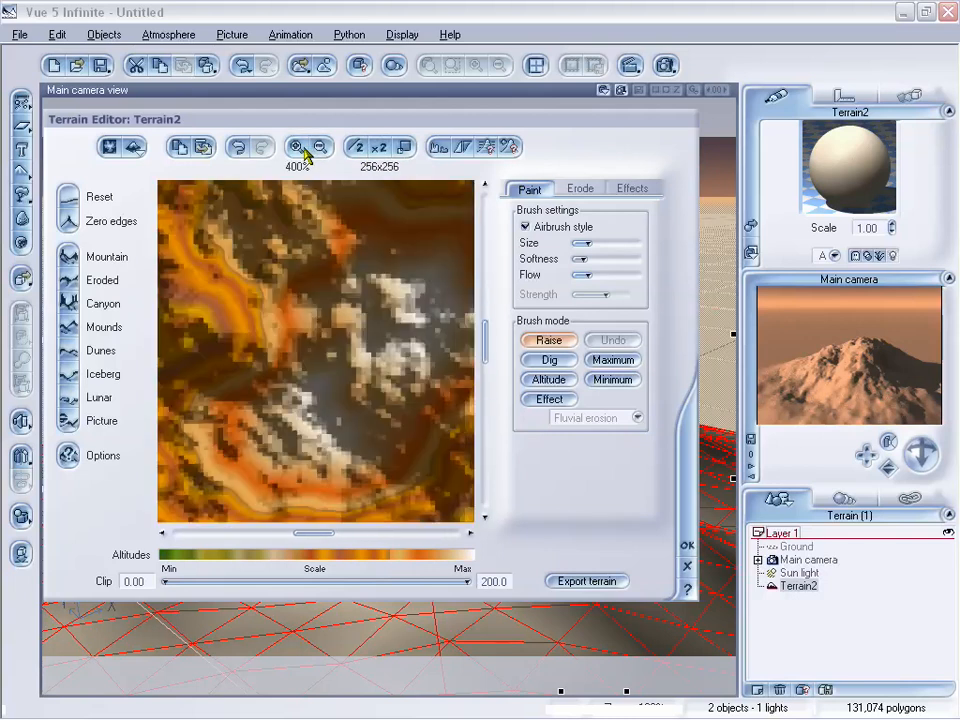
click(304, 150)
click(306, 150)
click(316, 150)
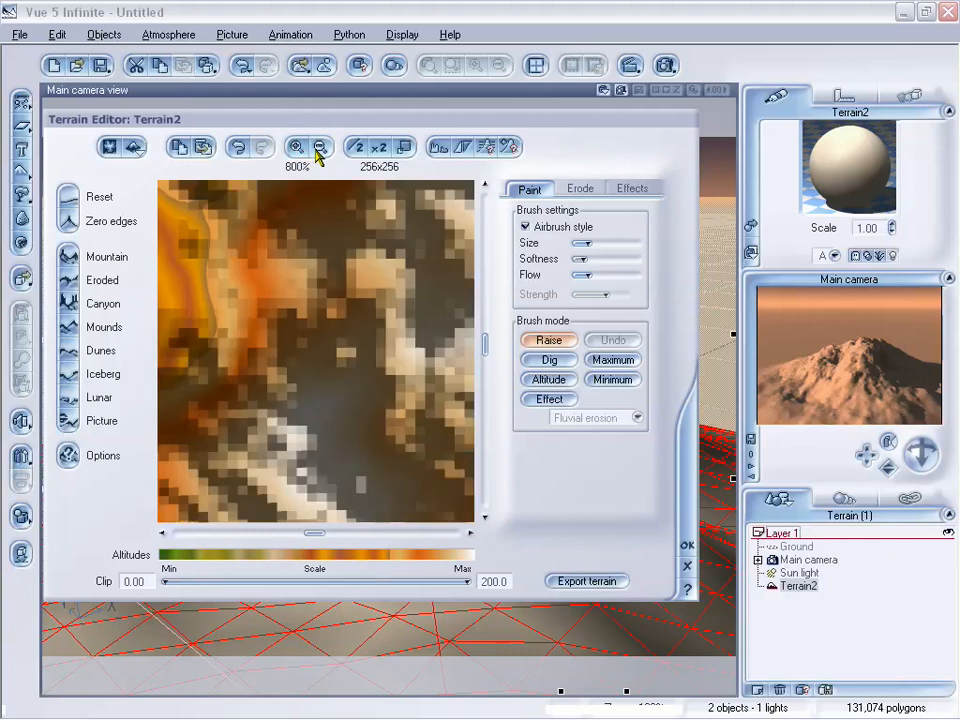
click(317, 150)
click(317, 150)
click(316, 150)
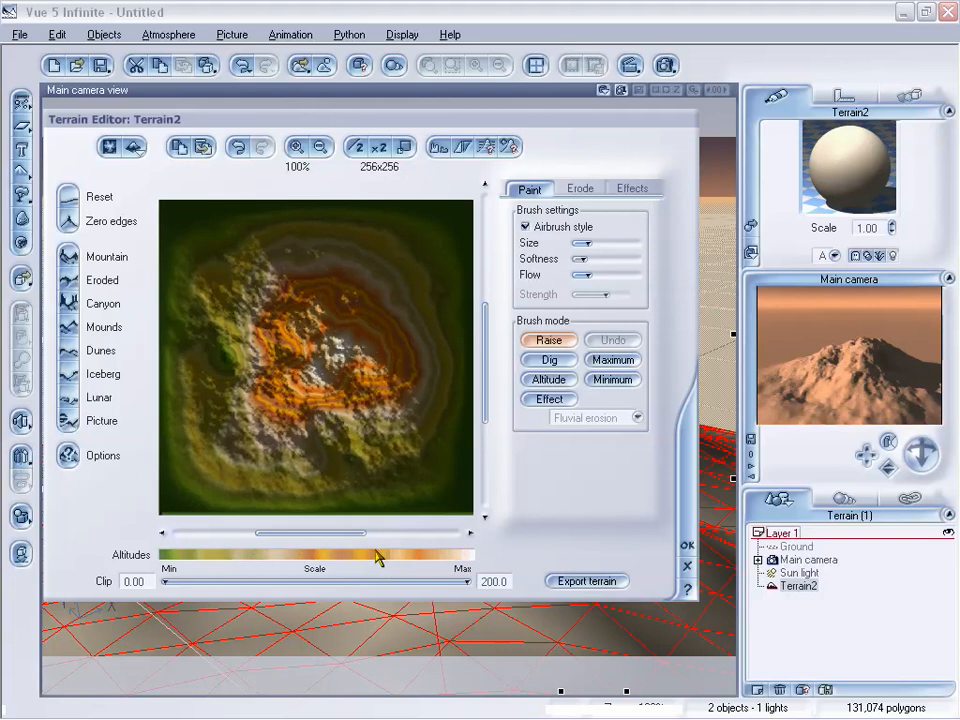
- Browse the color map collections for the terrain's altitudes and apply Dark Desaturated Blue from Daytime Skies
click(285, 562)
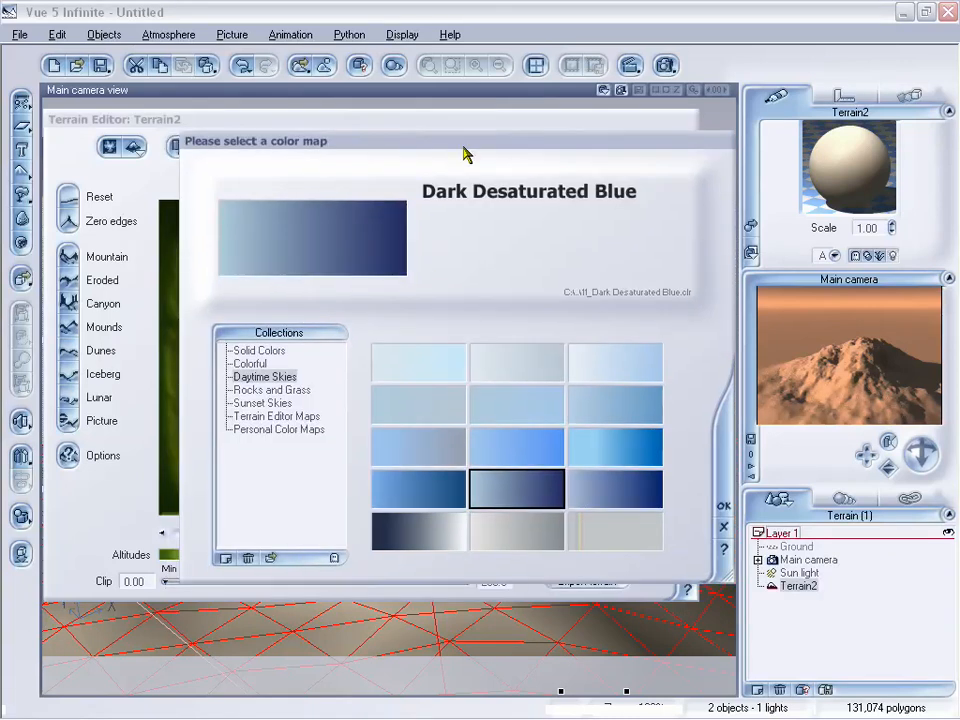
drag(463, 146, 477, 156)
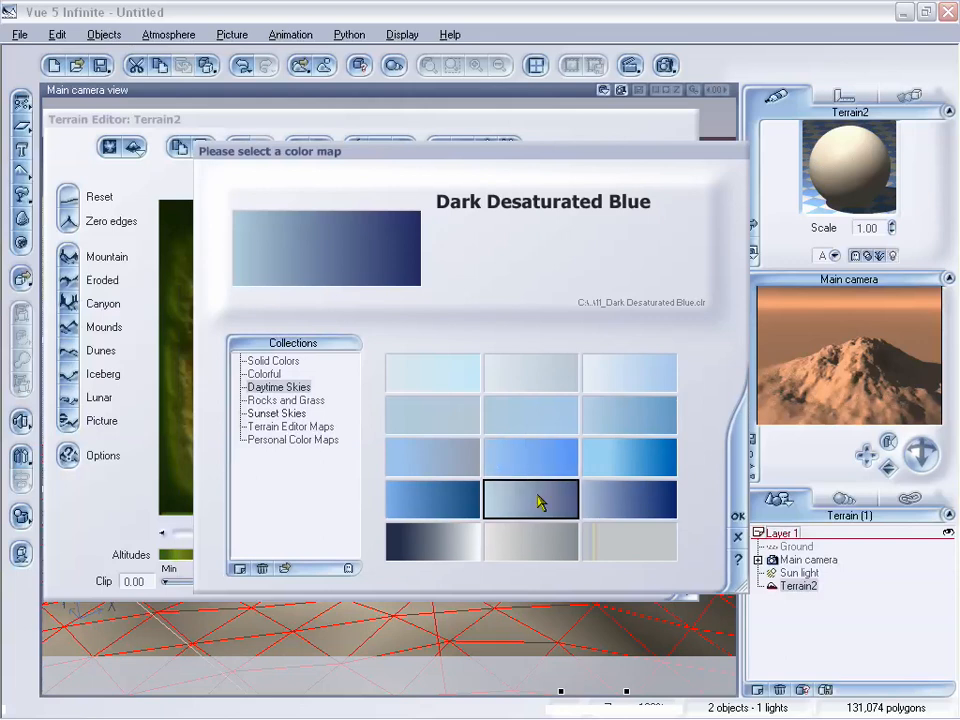
click(299, 401)
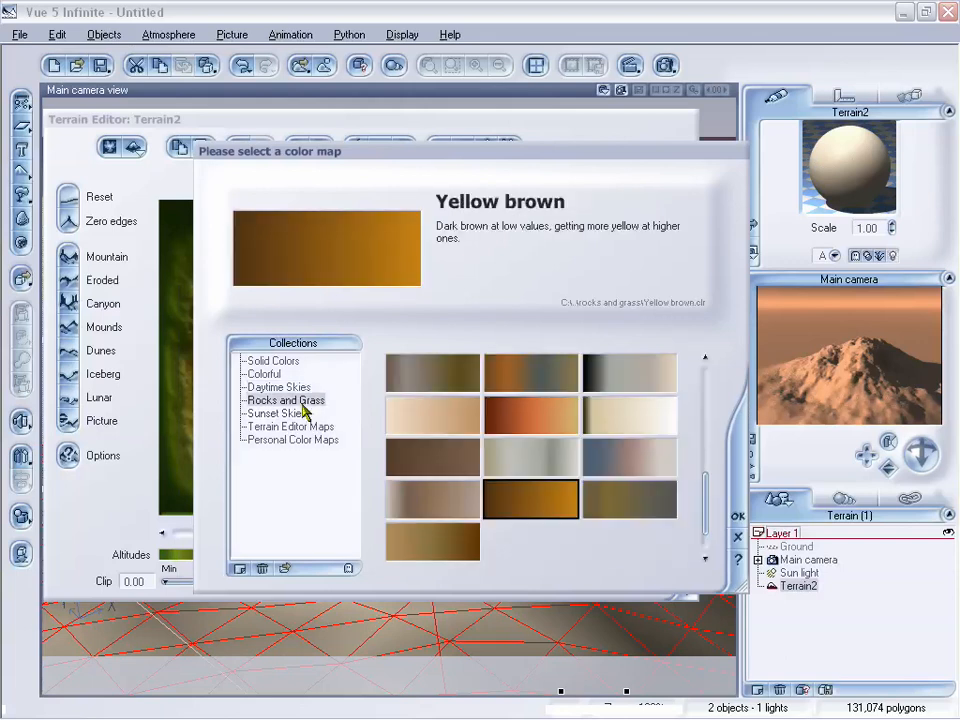
click(294, 414)
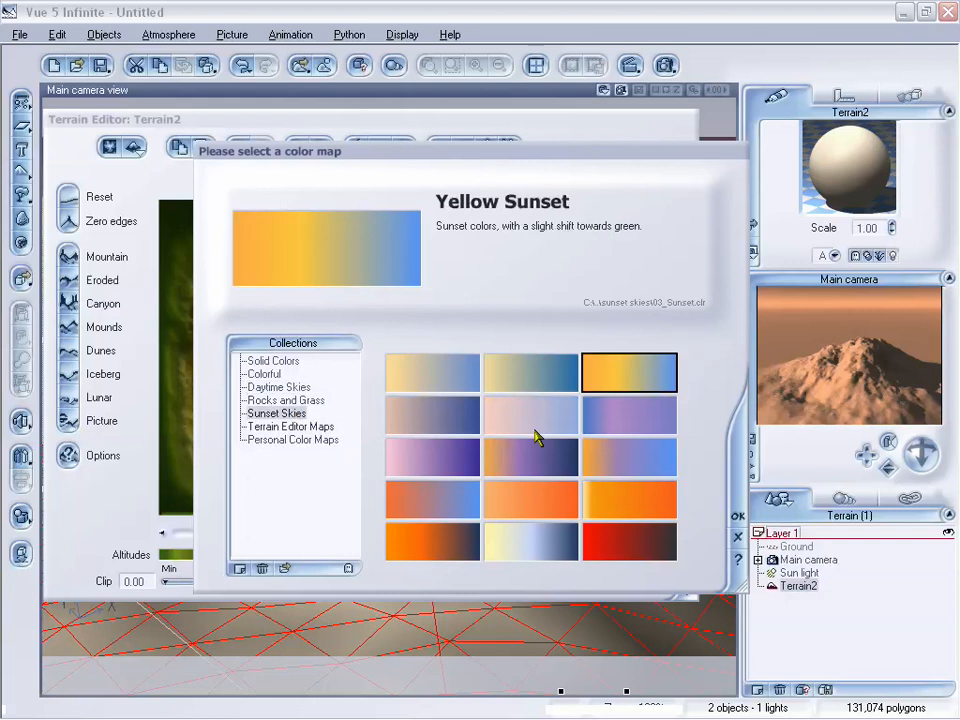
click(292, 427)
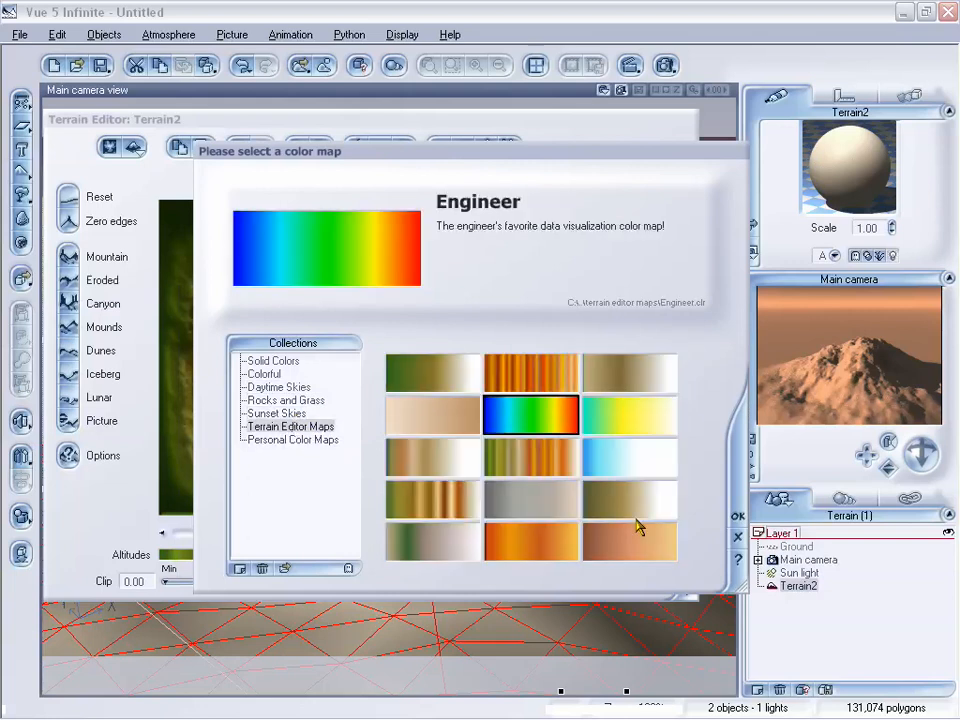
click(293, 440)
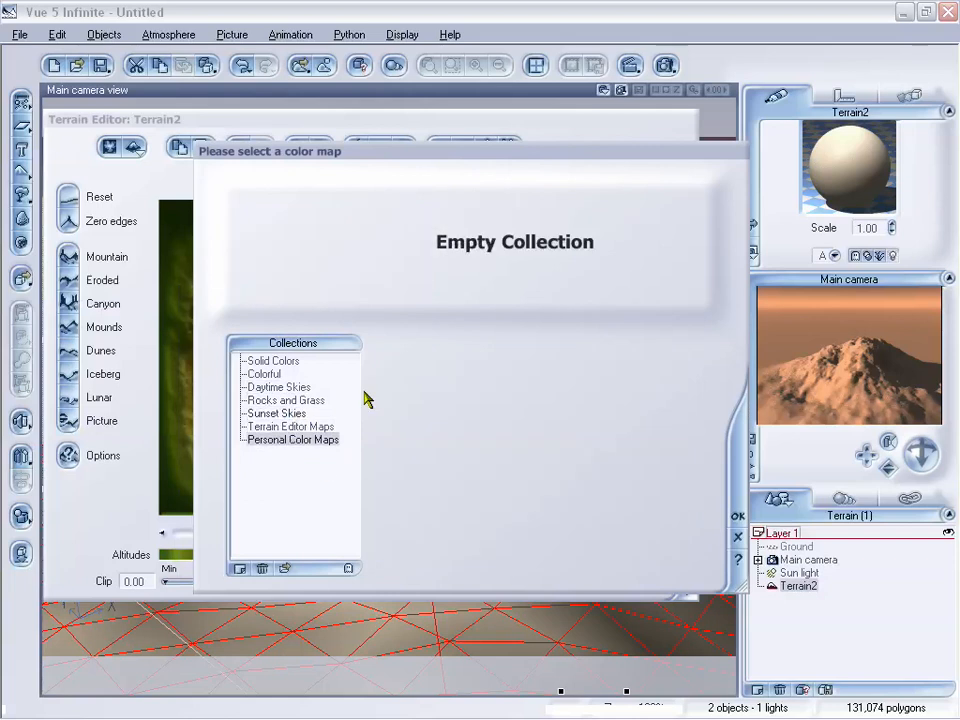
click(277, 362)
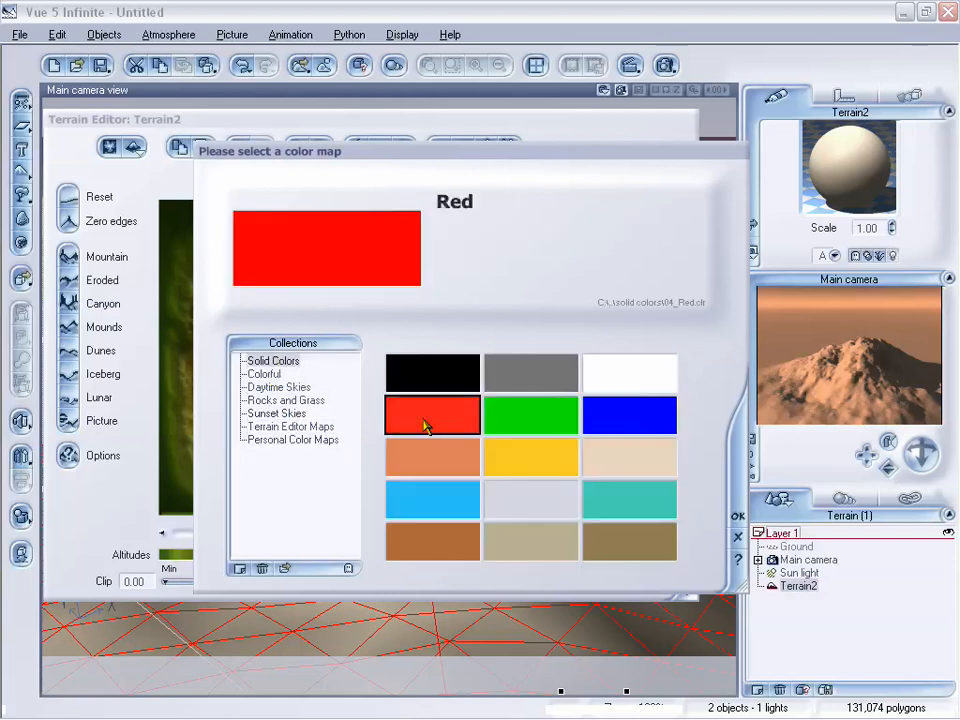
click(265, 375)
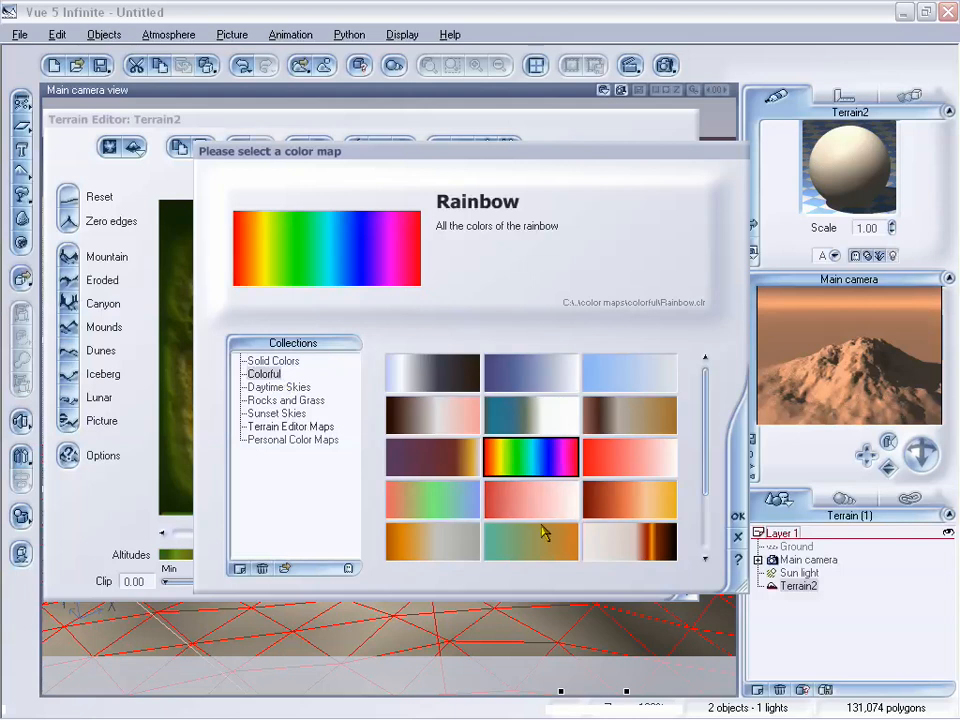
drag(709, 443, 708, 485)
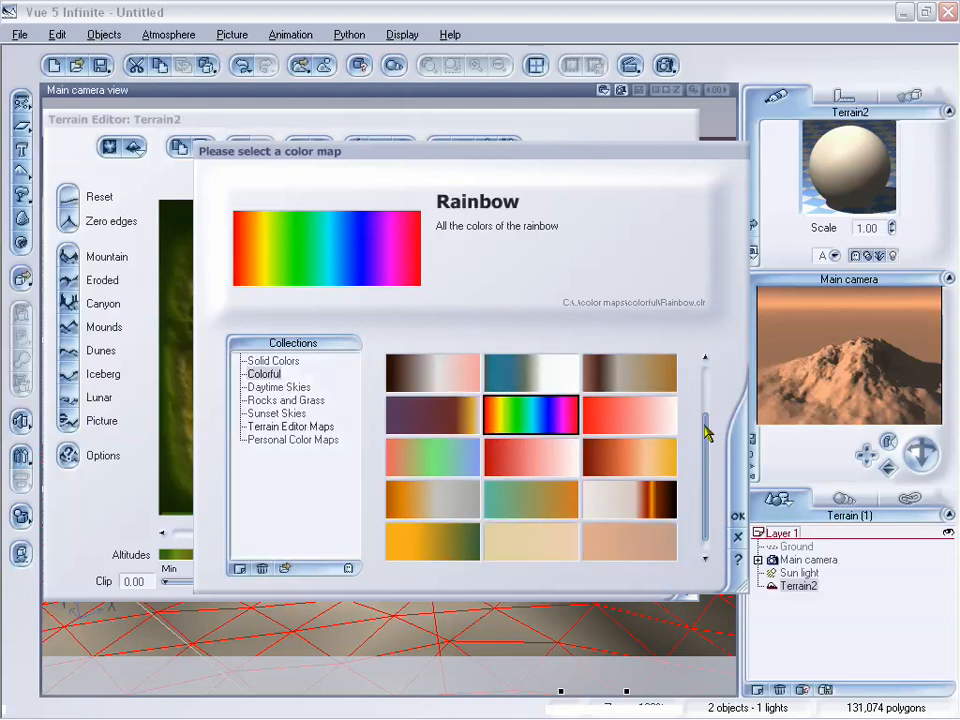
scroll(702, 428, up, 1)
click(280, 387)
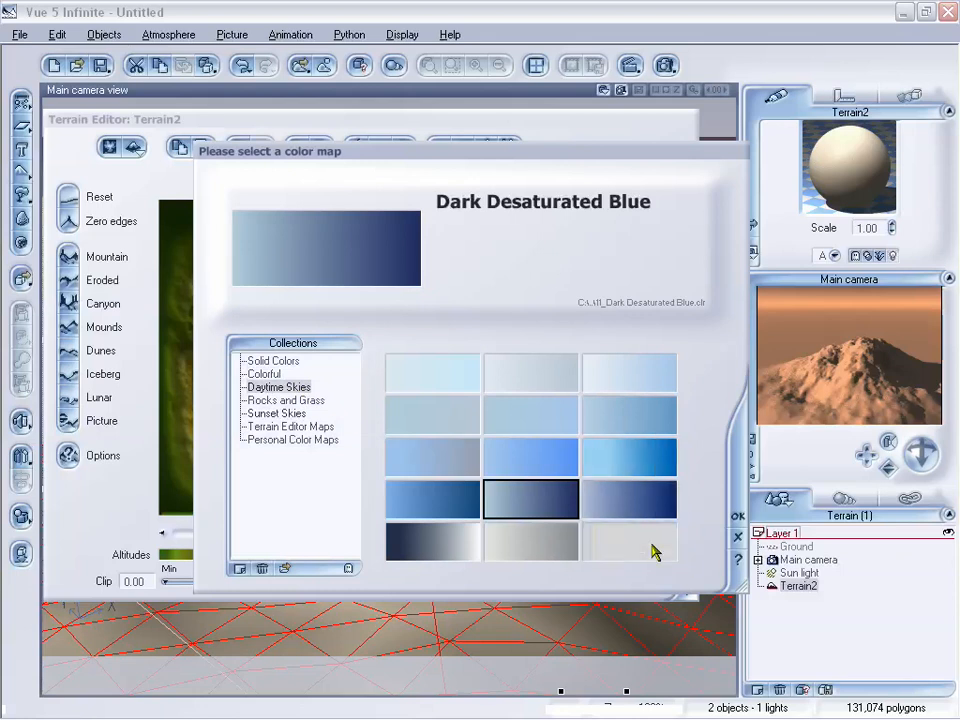
click(737, 519)
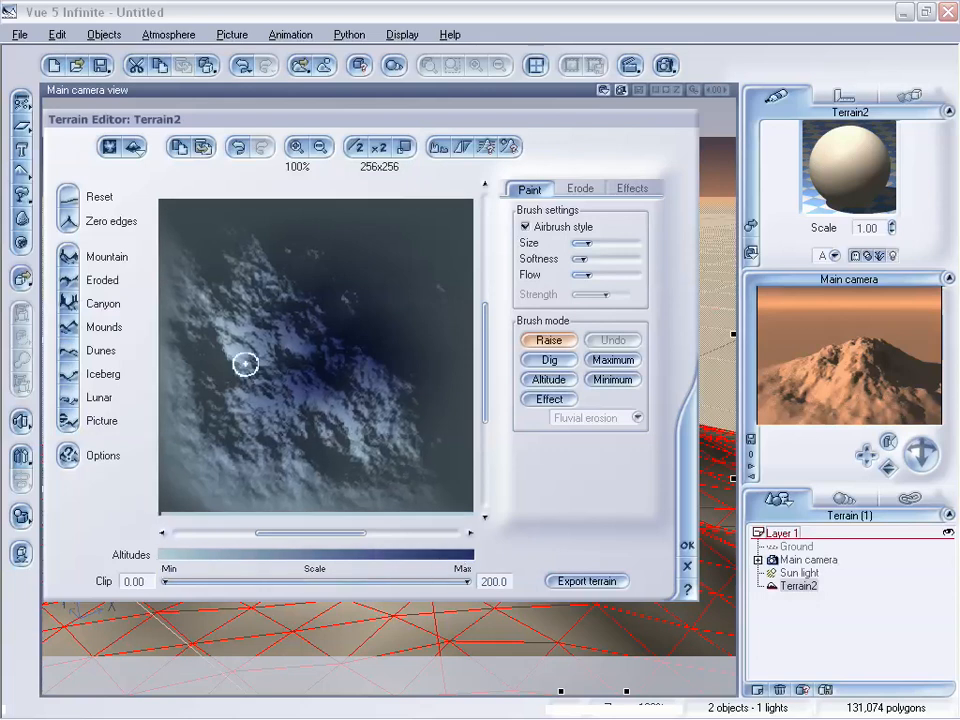
- Change the altitude color map to Rusty green from the Rocks and Grass collection
click(335, 555)
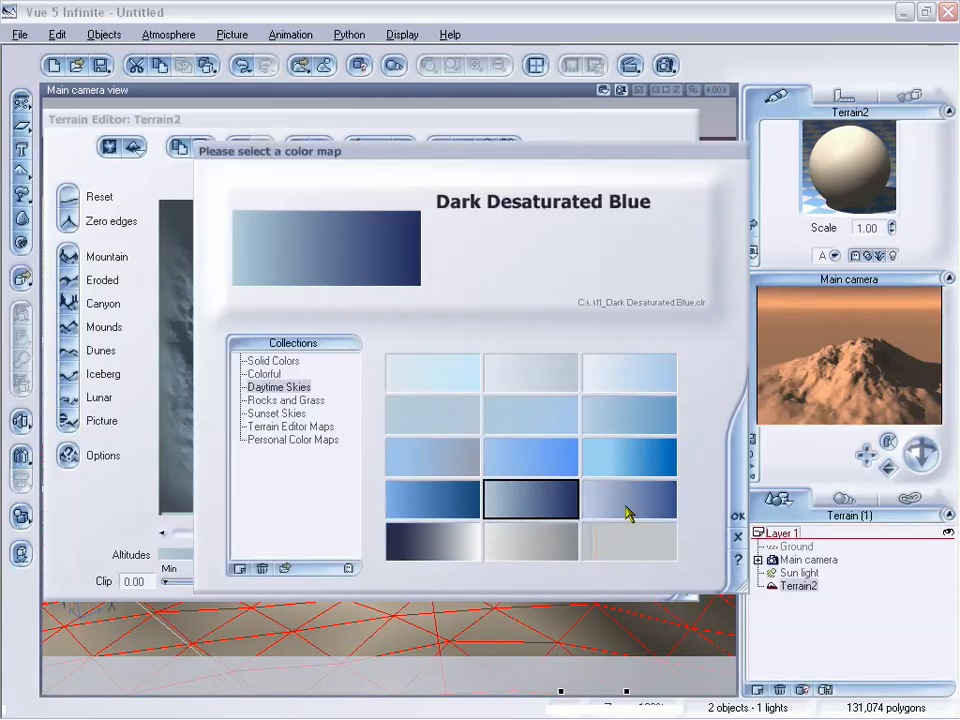
click(270, 401)
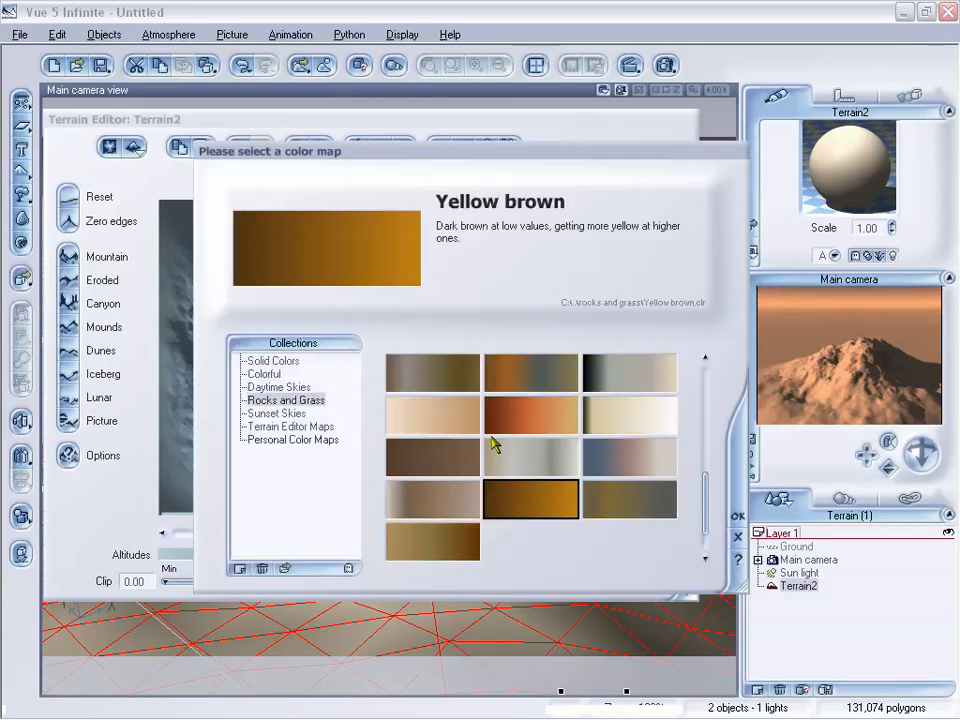
click(540, 380)
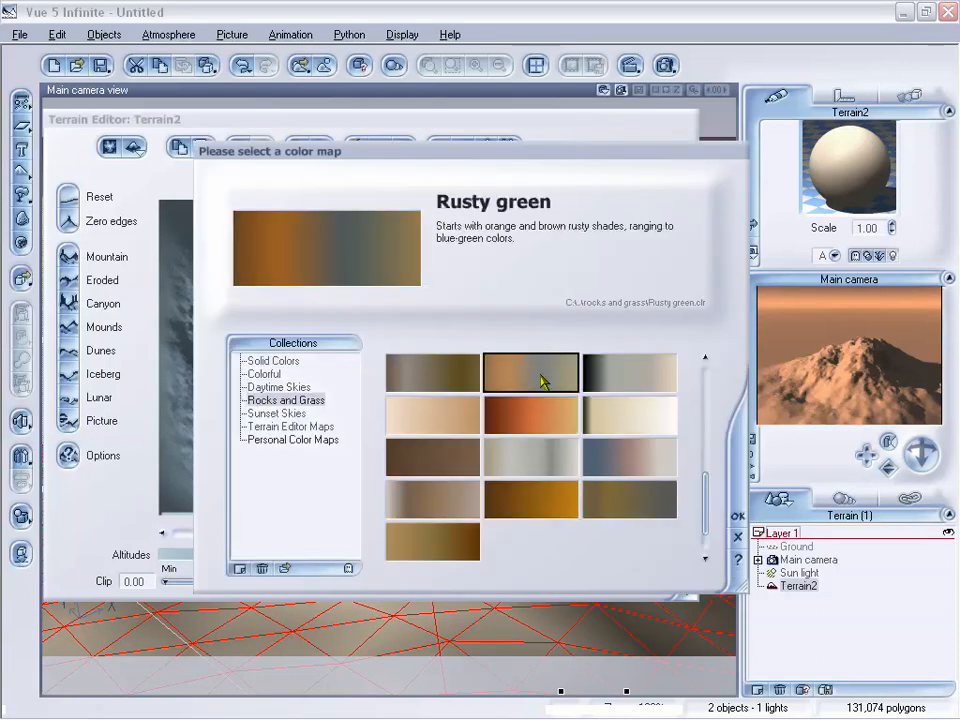
click(735, 516)
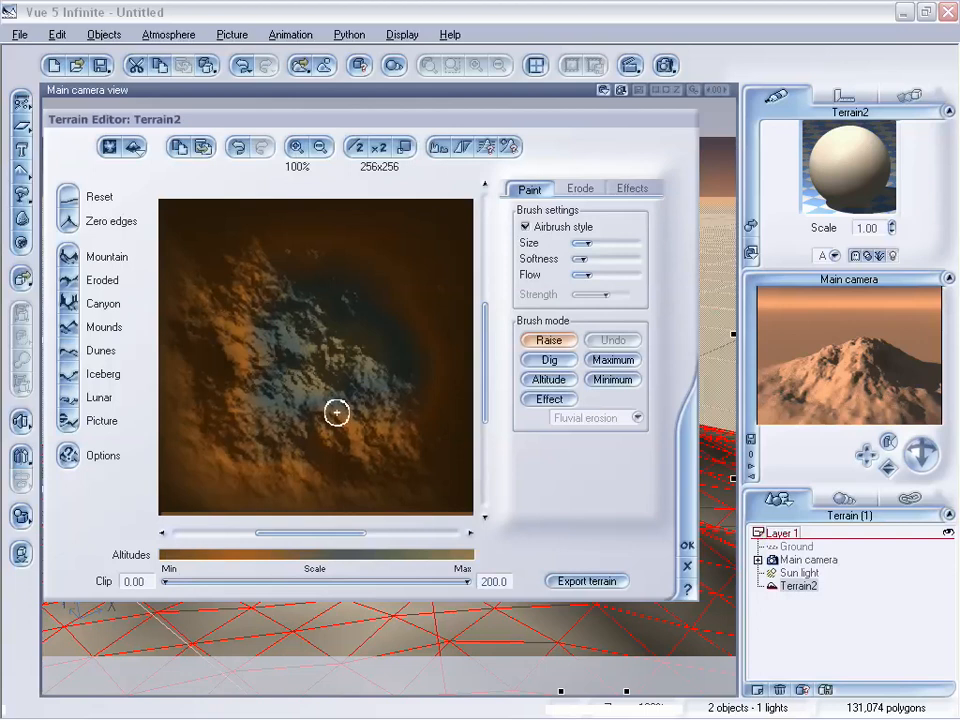
- Change the terrain's altitude color map to Canyon from the Terrain Editor Maps collection
click(334, 554)
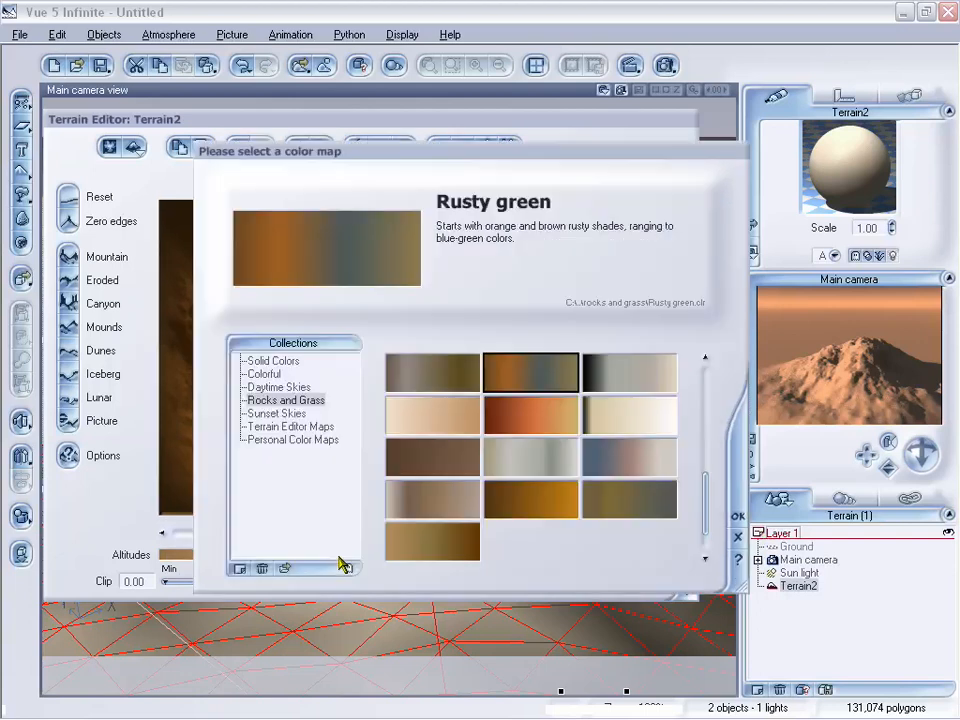
click(292, 427)
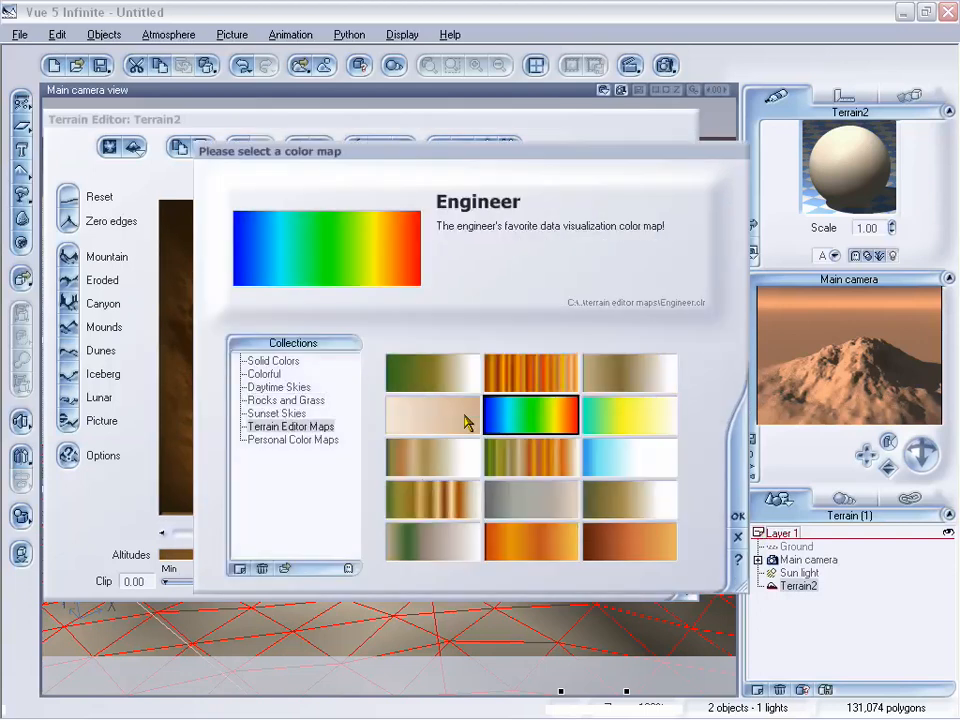
click(553, 385)
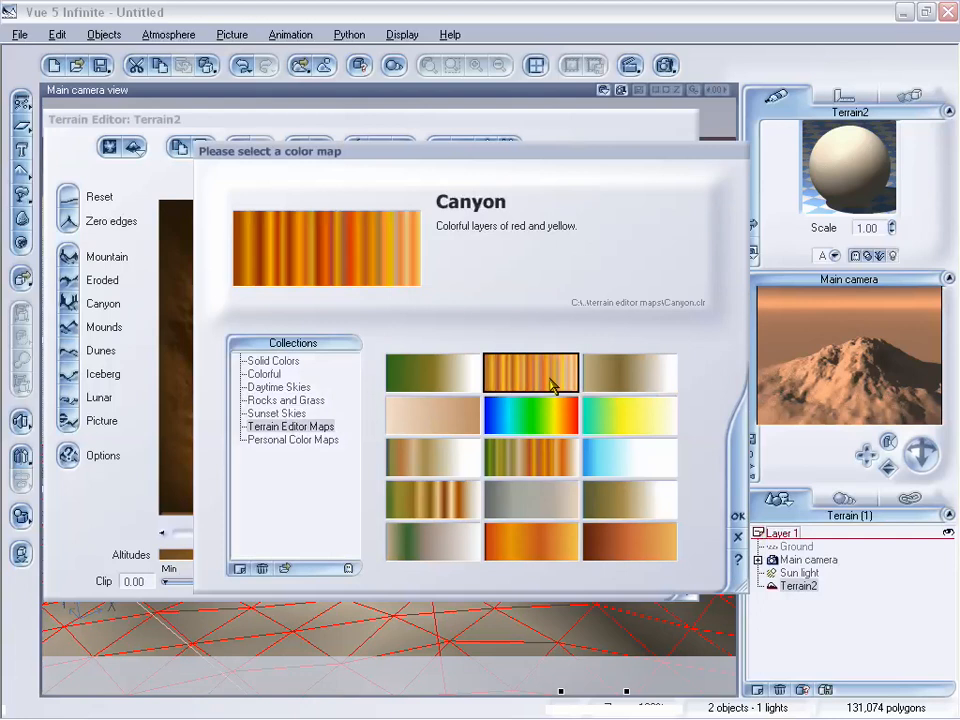
click(737, 517)
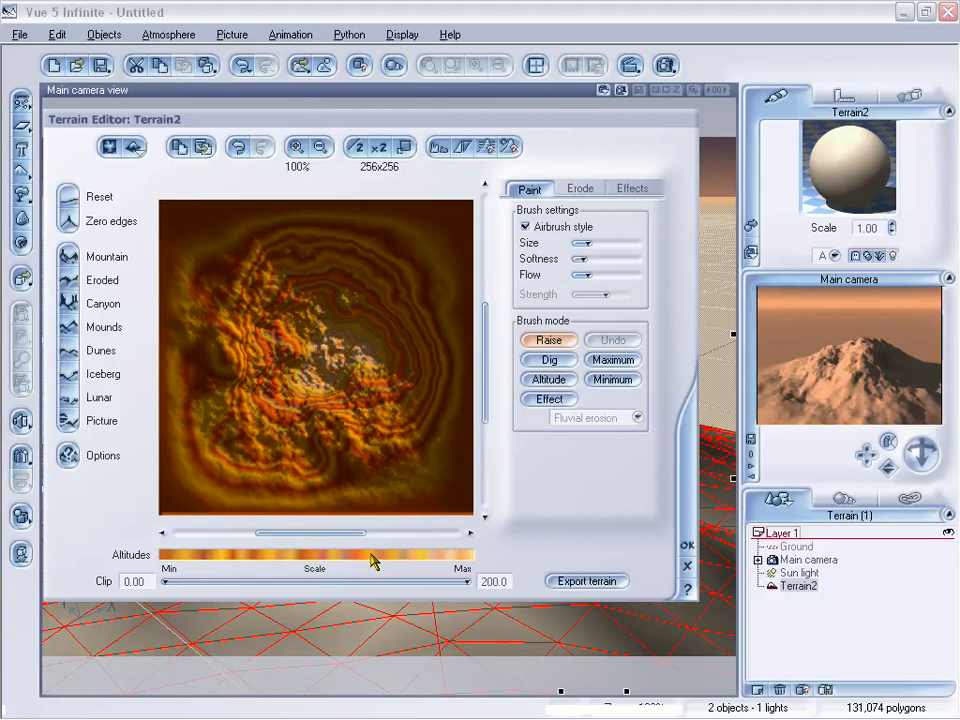
- Apply the Layers color map from Terrain Editor Maps to the terrain's altitudes
click(372, 562)
click(465, 497)
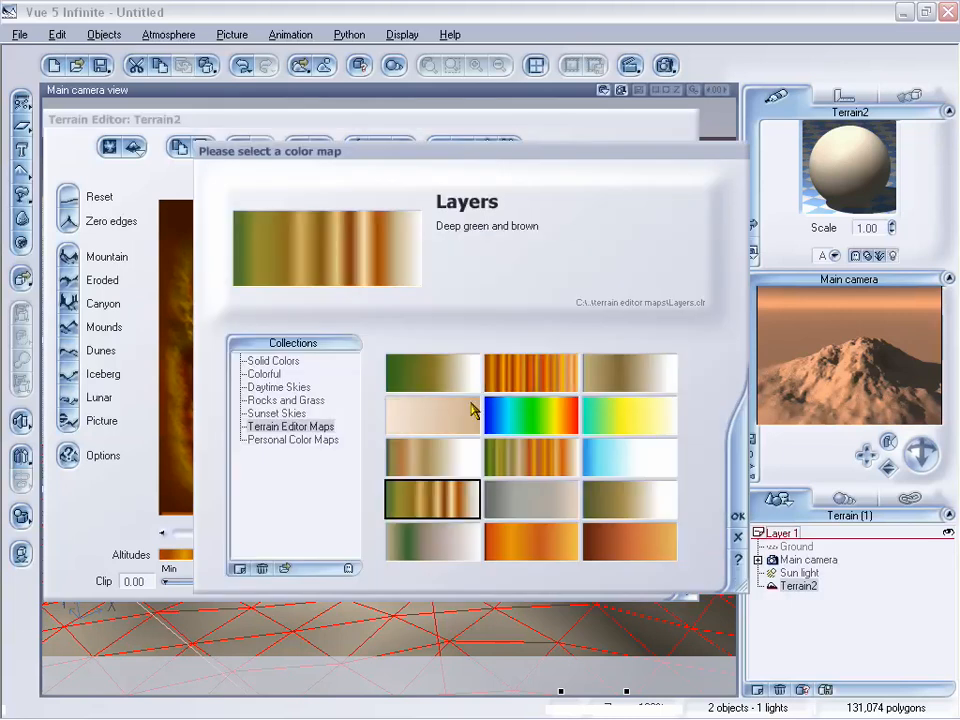
click(740, 518)
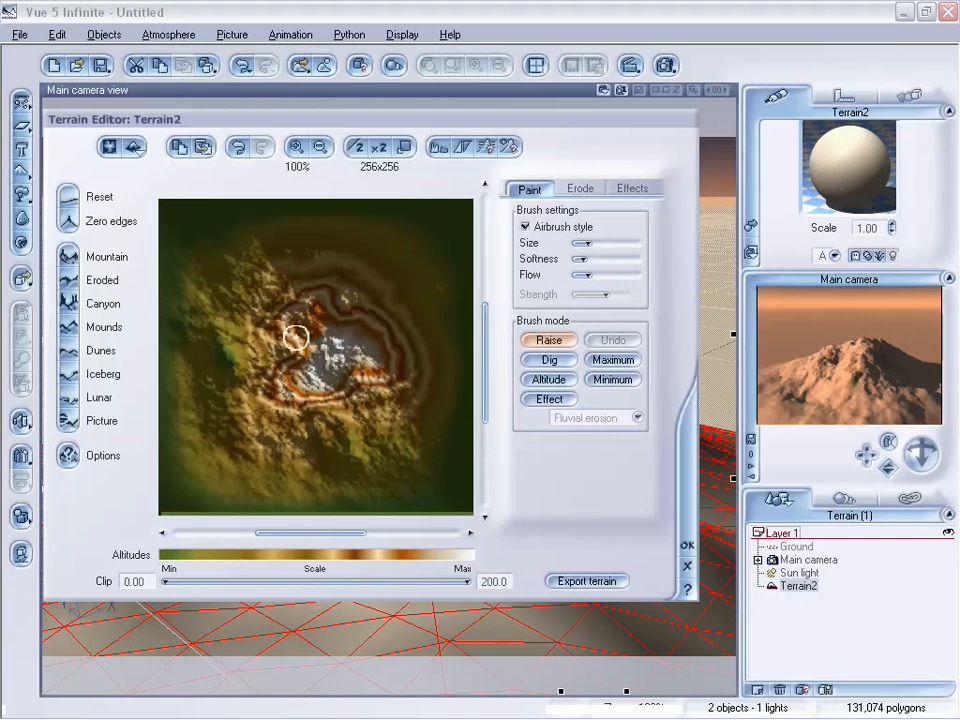
- Preview the Lunar and Natural 2 color maps and apply the Engineer map to the altitudes
click(318, 562)
click(532, 499)
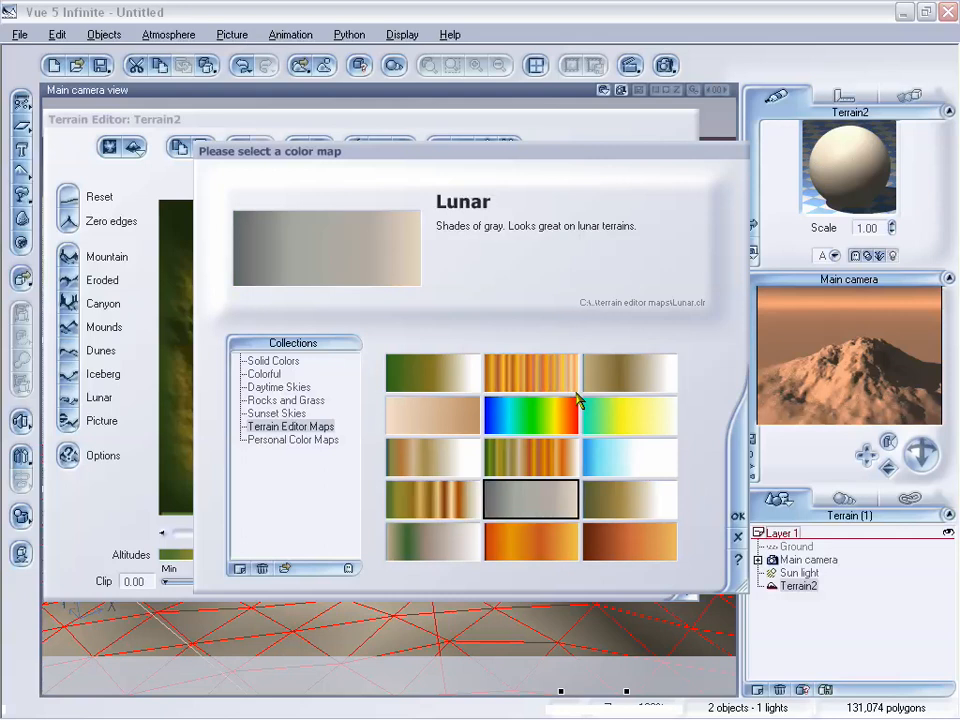
click(458, 555)
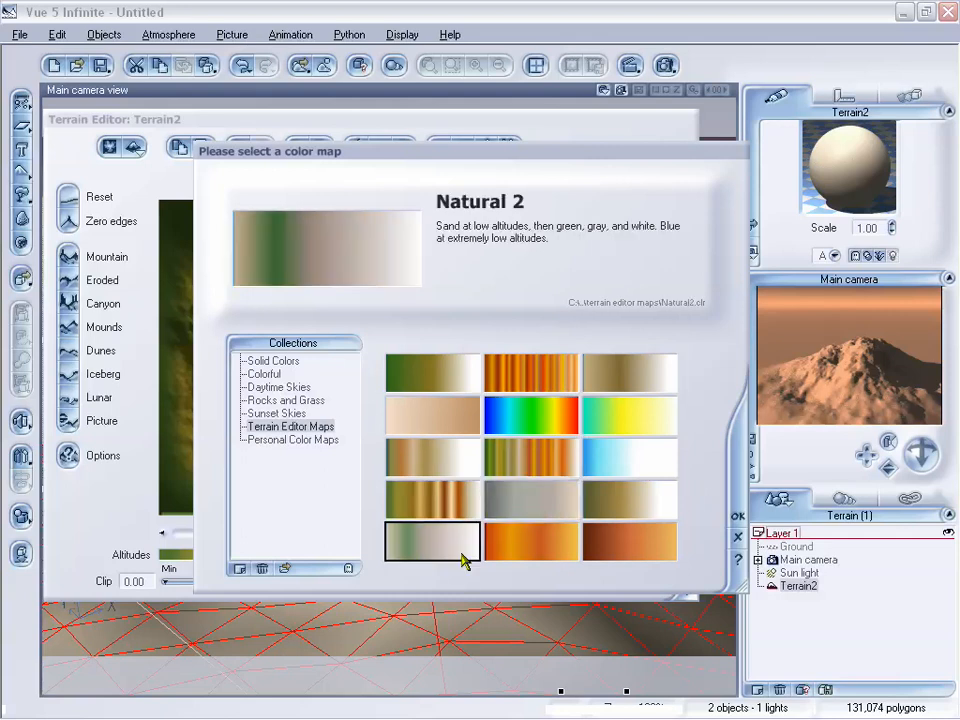
click(543, 453)
click(547, 420)
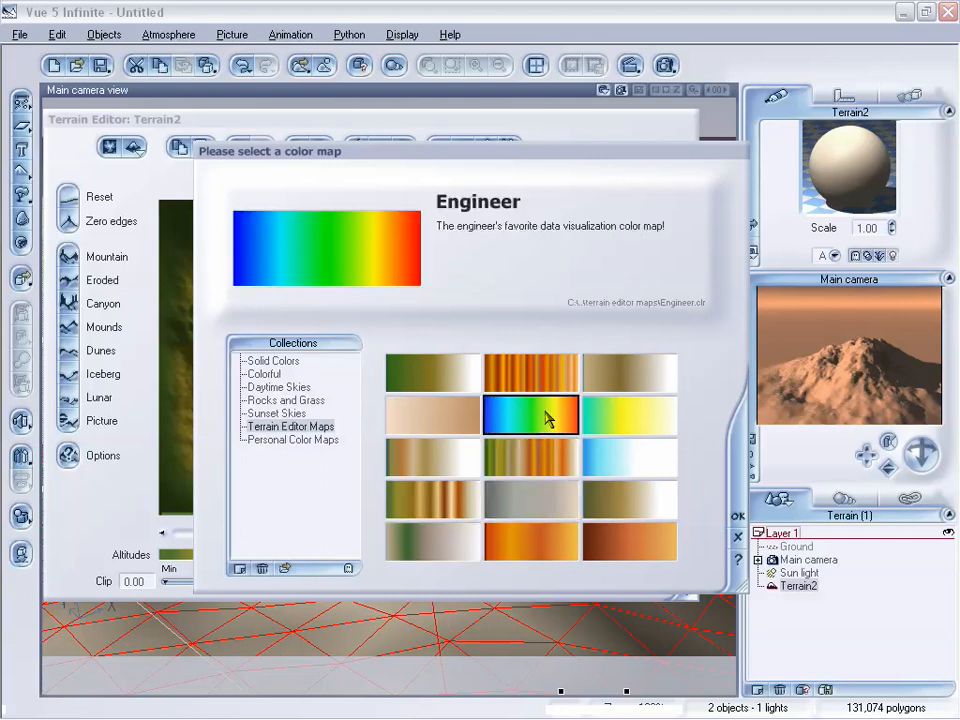
double_click(548, 410)
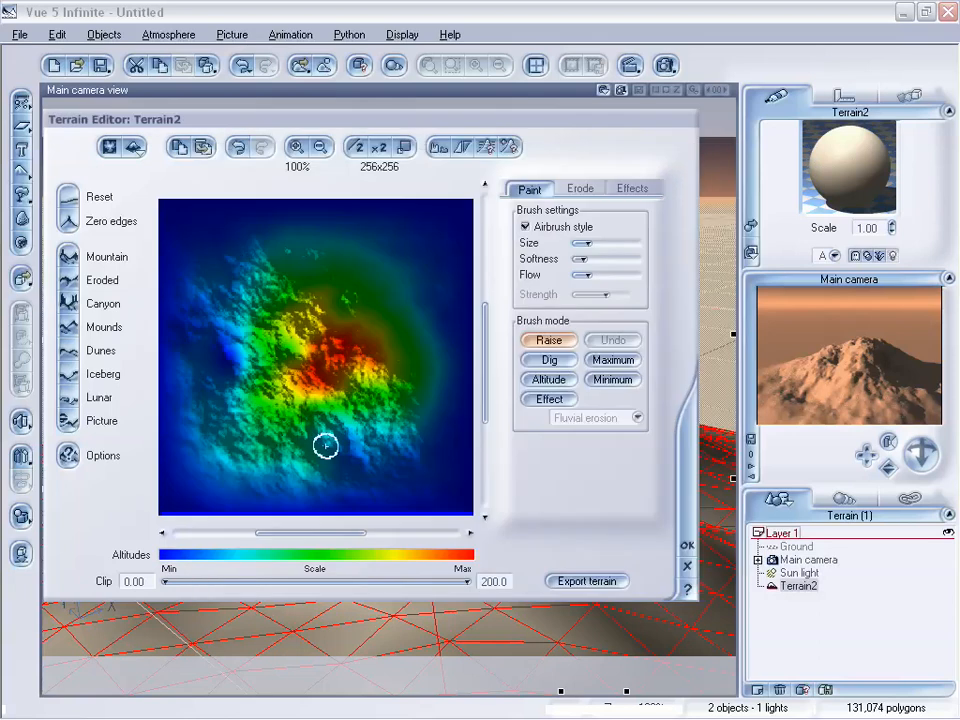
- Compare the Canyon and Green Canyon color maps and apply Green Canyon to the terrain's altitudes
click(336, 553)
click(548, 375)
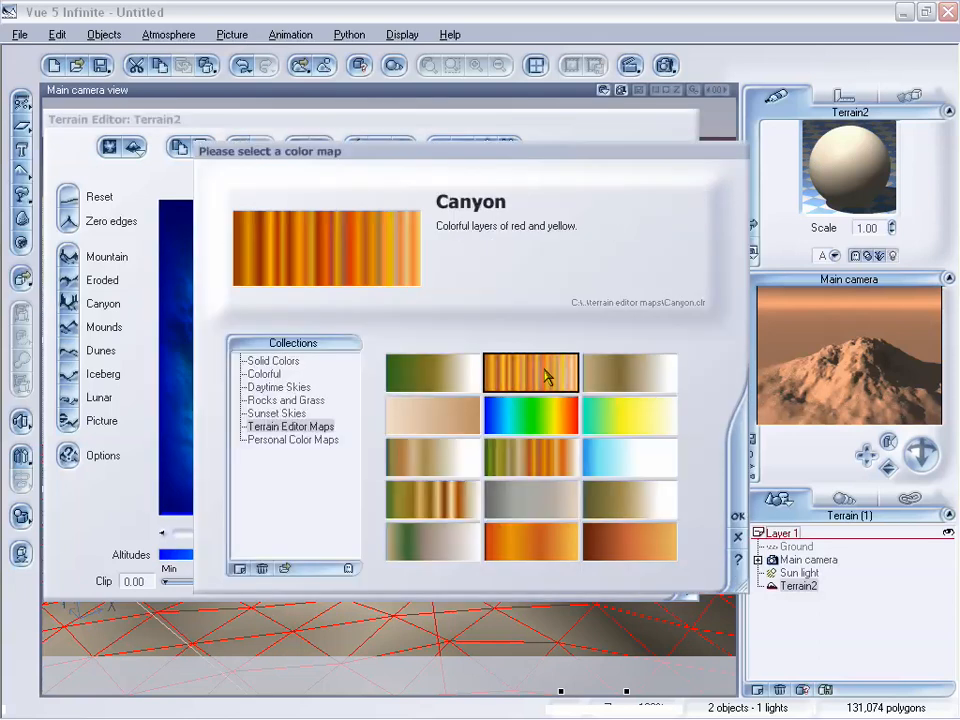
click(546, 456)
click(520, 375)
click(540, 458)
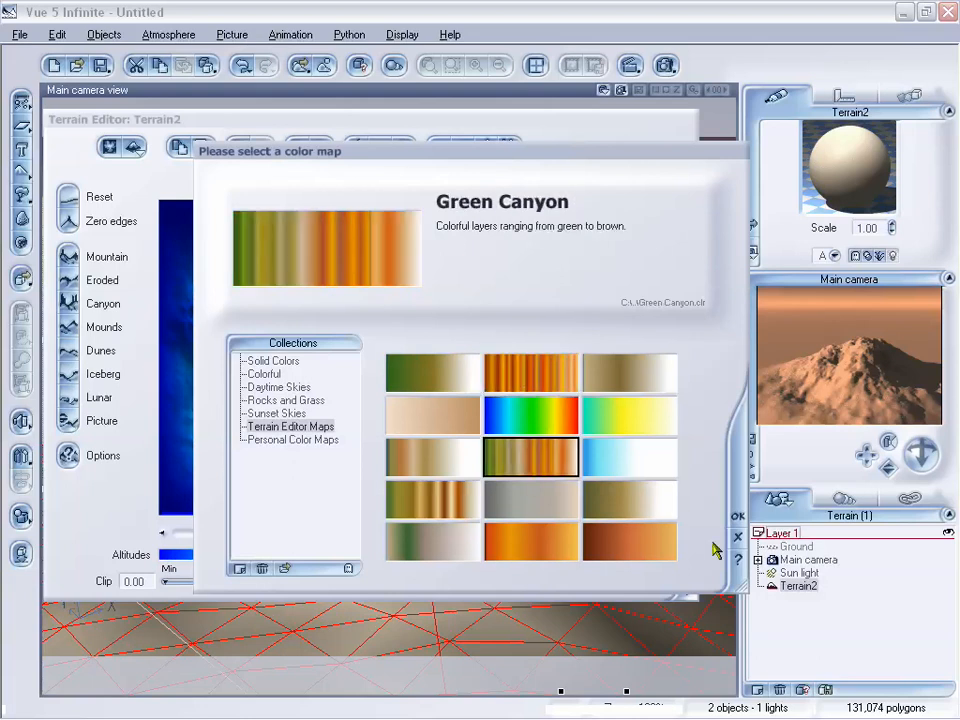
click(736, 517)
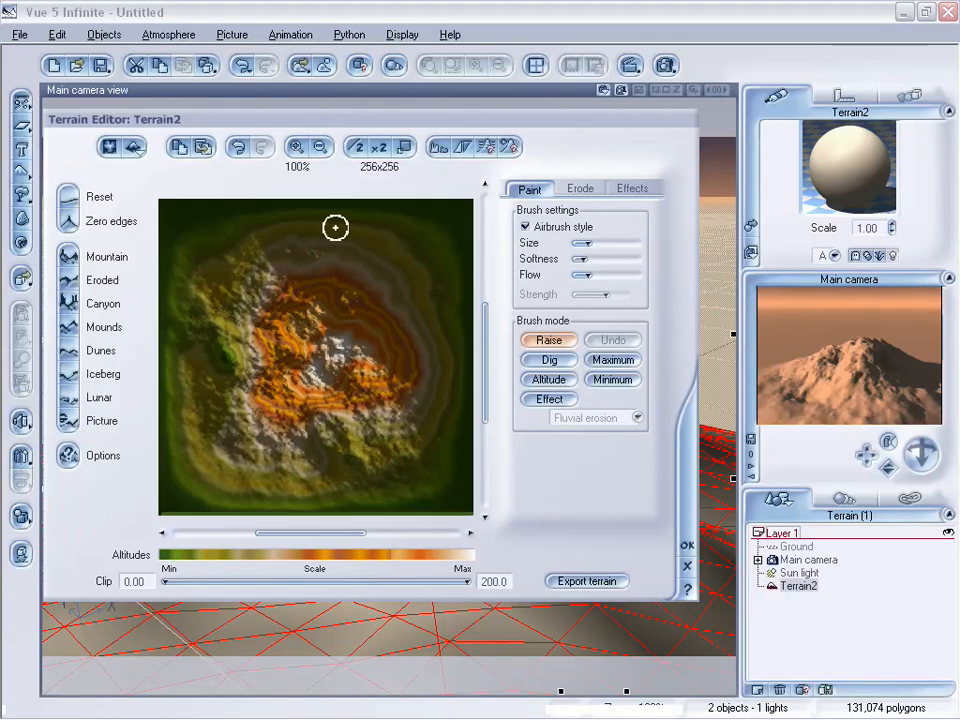
- Raise areas around the mountain with airbrush strokes, using a larger brush with more flow and full softness
drag(352, 124, 381, 132)
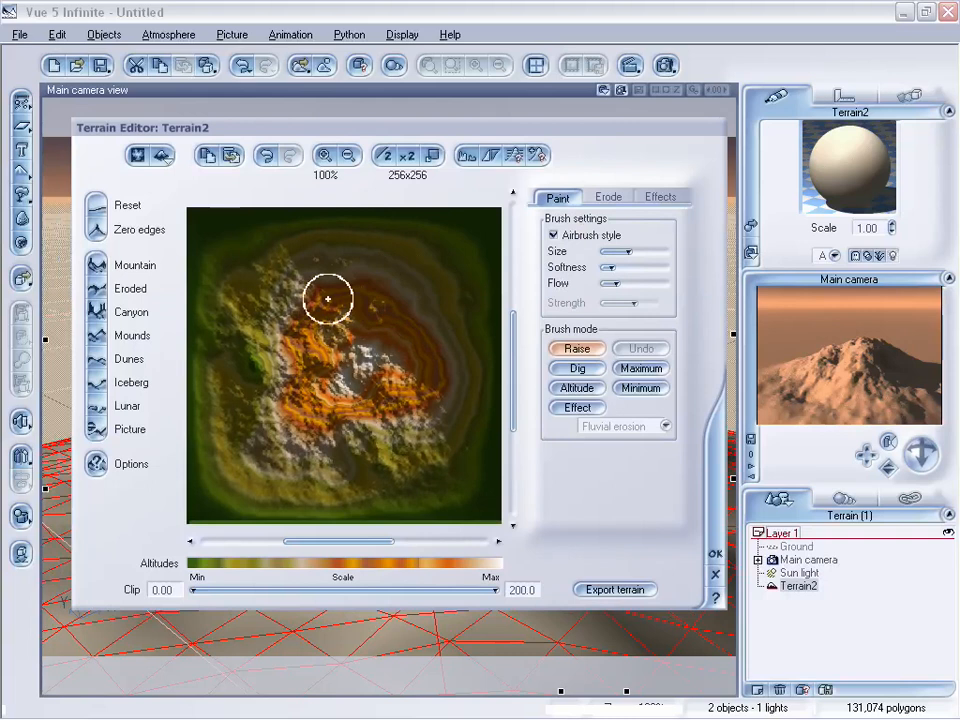
mouse_move(328, 298)
mouse_down()
mouse_move(379, 266)
mouse_move(414, 300)
mouse_move(369, 326)
mouse_up()
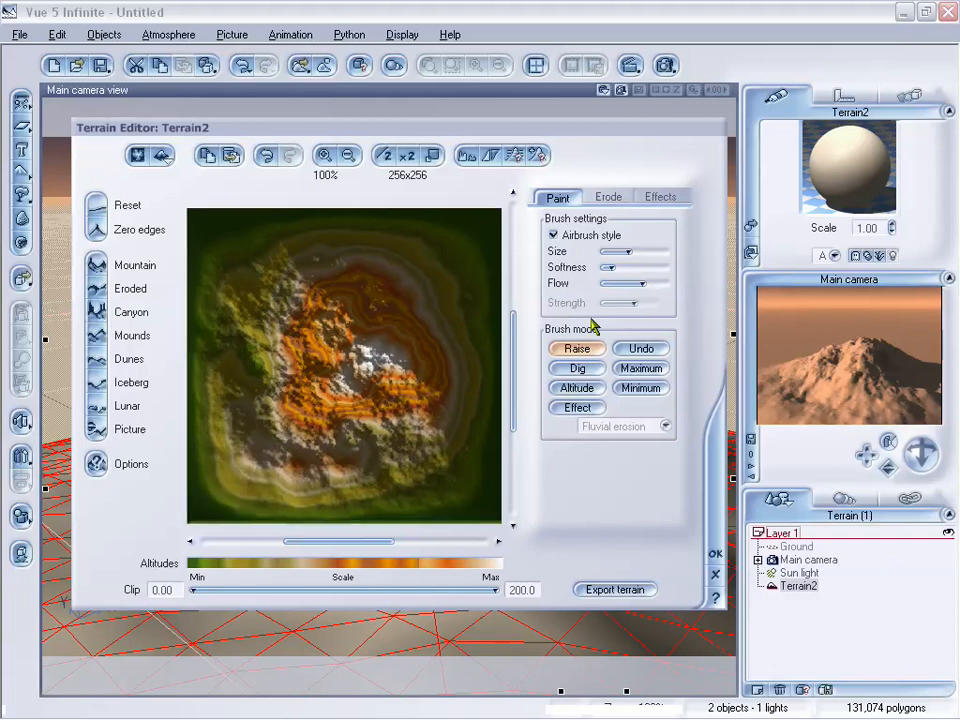
mouse_move(407, 422)
mouse_down()
mouse_move(253, 456)
mouse_move(234, 367)
mouse_move(255, 334)
mouse_move(281, 376)
mouse_move(270, 429)
mouse_move(261, 401)
mouse_move(356, 452)
mouse_move(390, 420)
mouse_up()
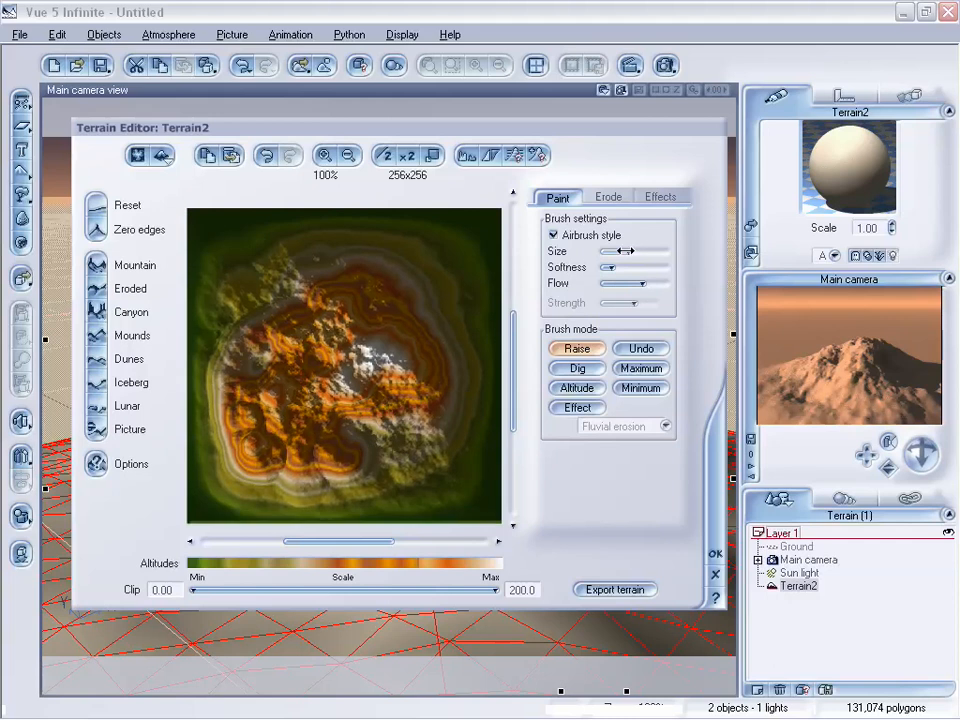
mouse_move(300, 262)
mouse_down()
mouse_move(326, 274)
mouse_move(369, 270)
mouse_move(452, 356)
mouse_move(437, 438)
mouse_up()
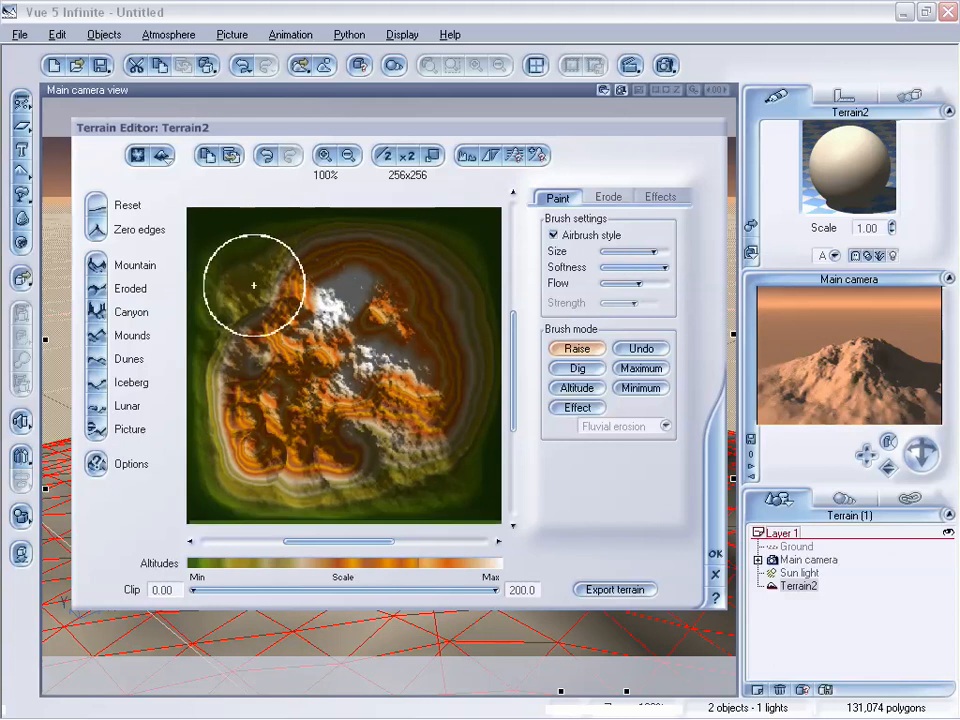
mouse_move(255, 285)
mouse_down()
mouse_move(236, 294)
mouse_move(244, 312)
mouse_up()
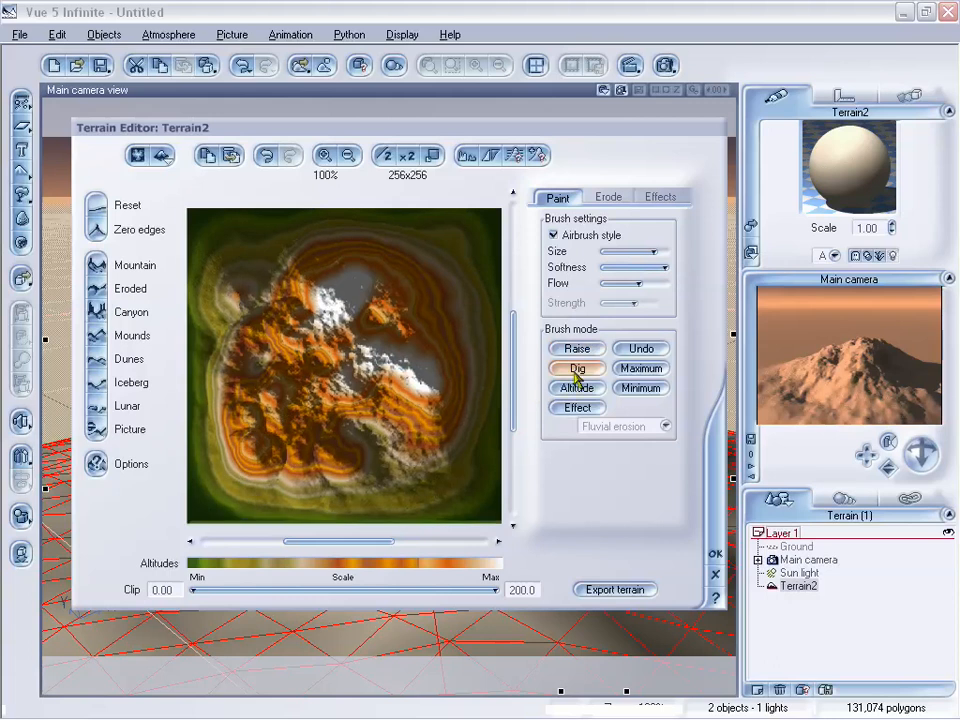
- Dig across the middle of the terrain and level its lower central area with the Altitude brush at 50
mouse_move(262, 362)
mouse_down()
mouse_move(439, 386)
mouse_move(404, 371)
mouse_move(420, 403)
mouse_move(407, 439)
mouse_move(294, 452)
mouse_move(334, 386)
mouse_move(294, 399)
mouse_move(388, 300)
mouse_move(500, 403)
mouse_up()
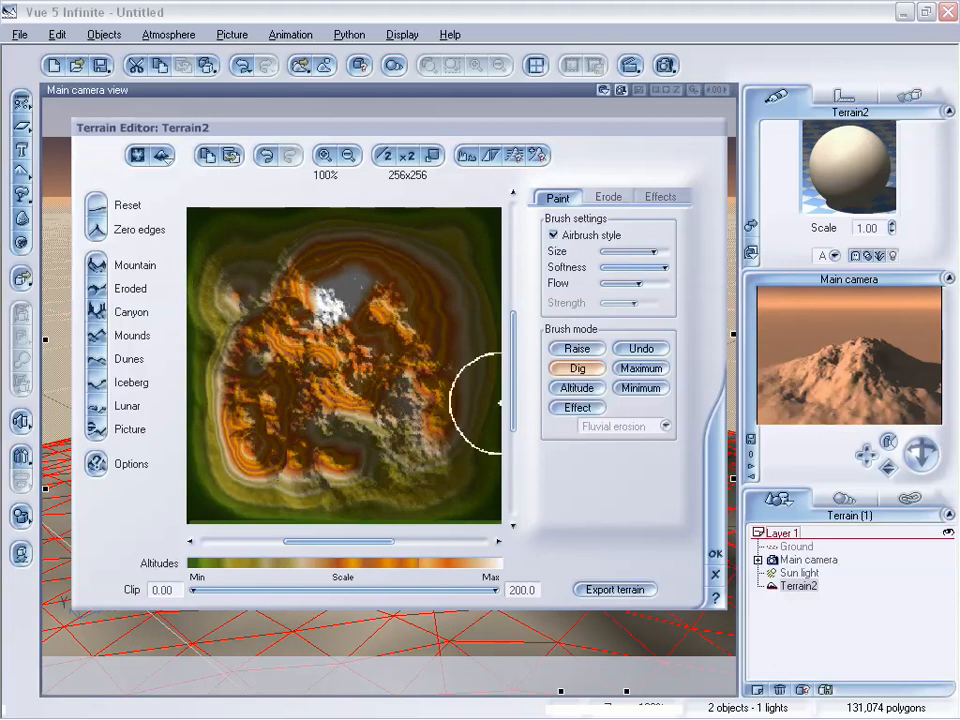
click(580, 388)
mouse_move(420, 360)
mouse_down()
mouse_move(407, 424)
mouse_move(335, 425)
mouse_move(279, 407)
mouse_move(379, 300)
mouse_move(444, 332)
mouse_move(344, 414)
mouse_up()
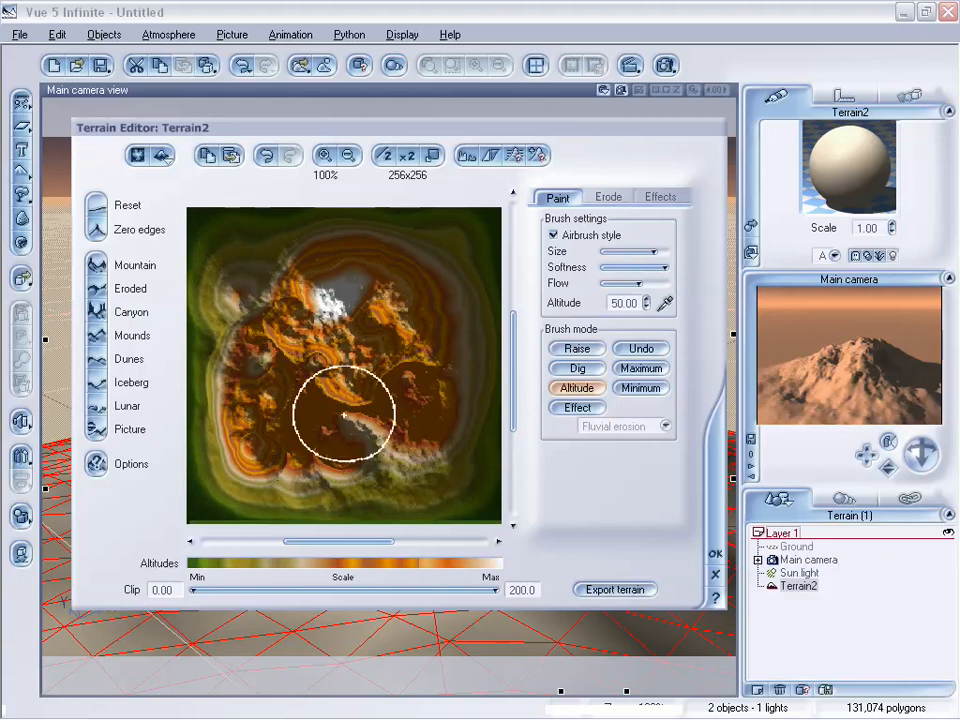
- Paint the Fluvial erosion effect over the slopes all around the terrain
click(575, 407)
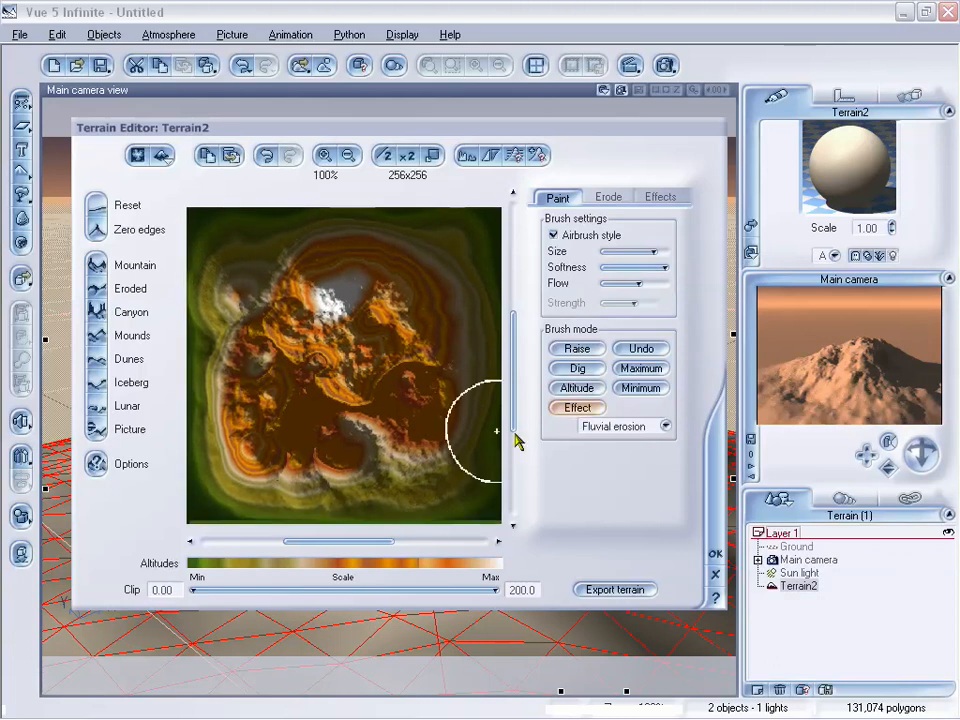
click(665, 426)
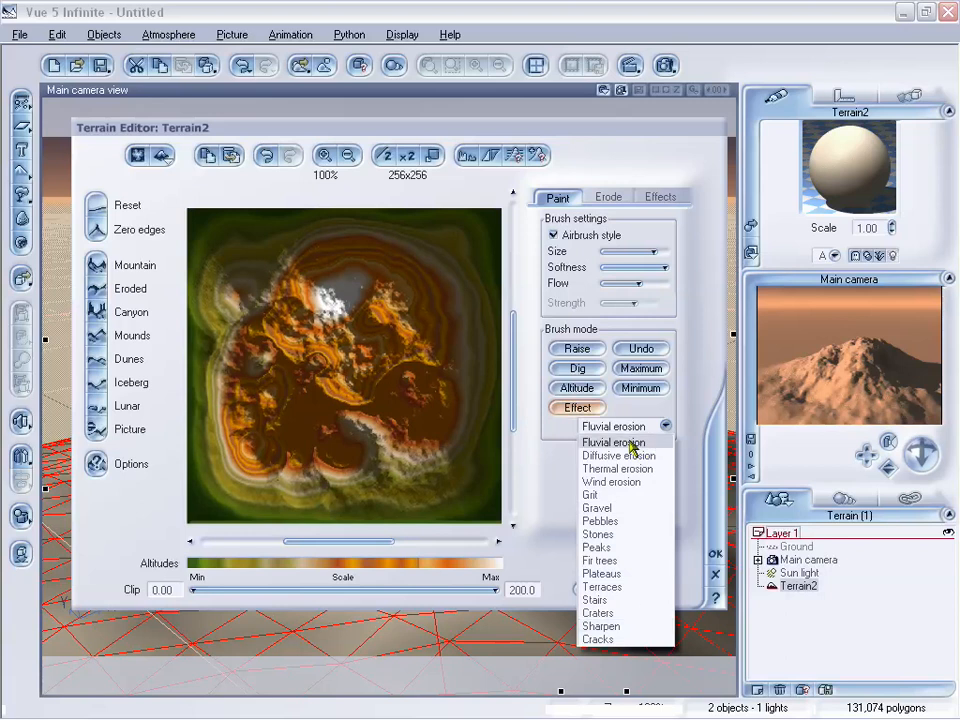
click(630, 443)
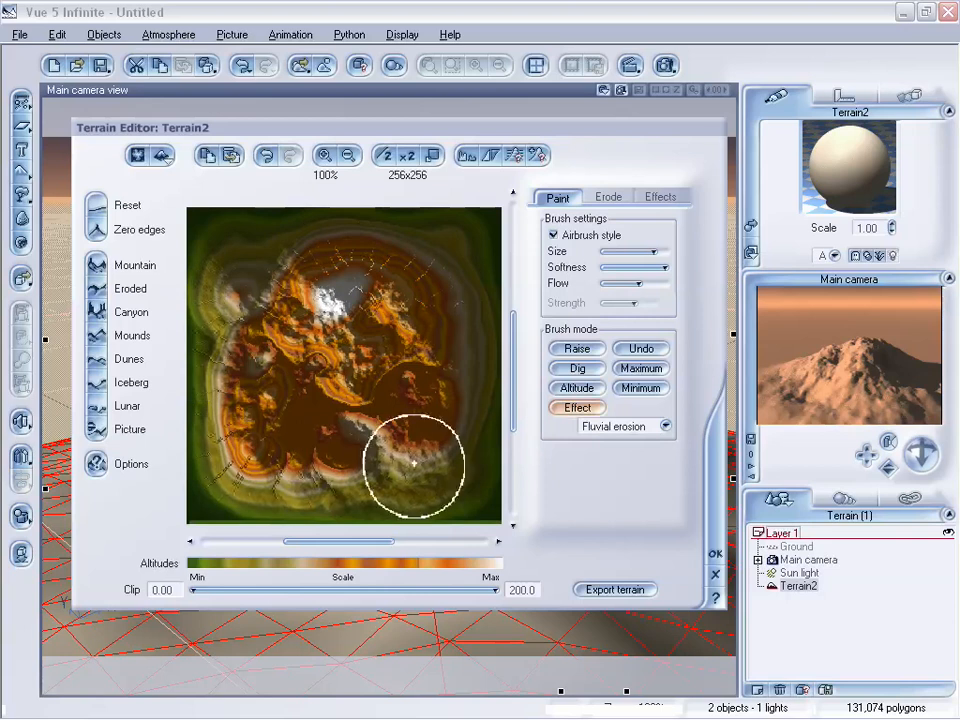
mouse_move(293, 437)
mouse_down()
mouse_move(319, 306)
mouse_move(403, 358)
mouse_move(324, 400)
mouse_move(423, 314)
mouse_up()
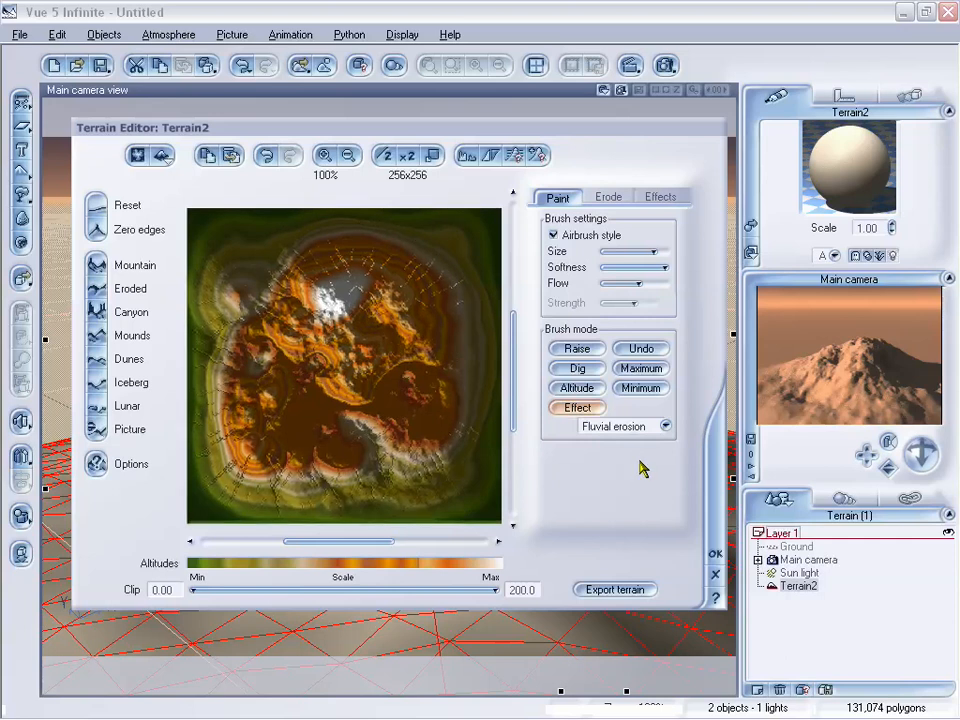
- Brush Diffusive erosion over the lower part of the terrain and switch the brush effect to Wind erosion
click(664, 426)
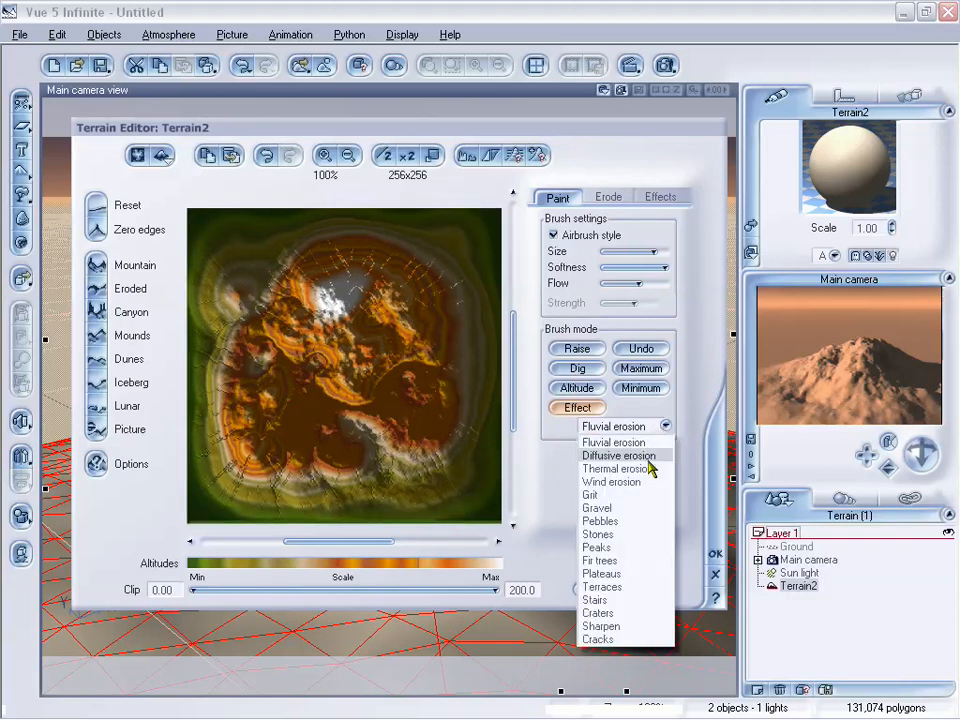
click(670, 455)
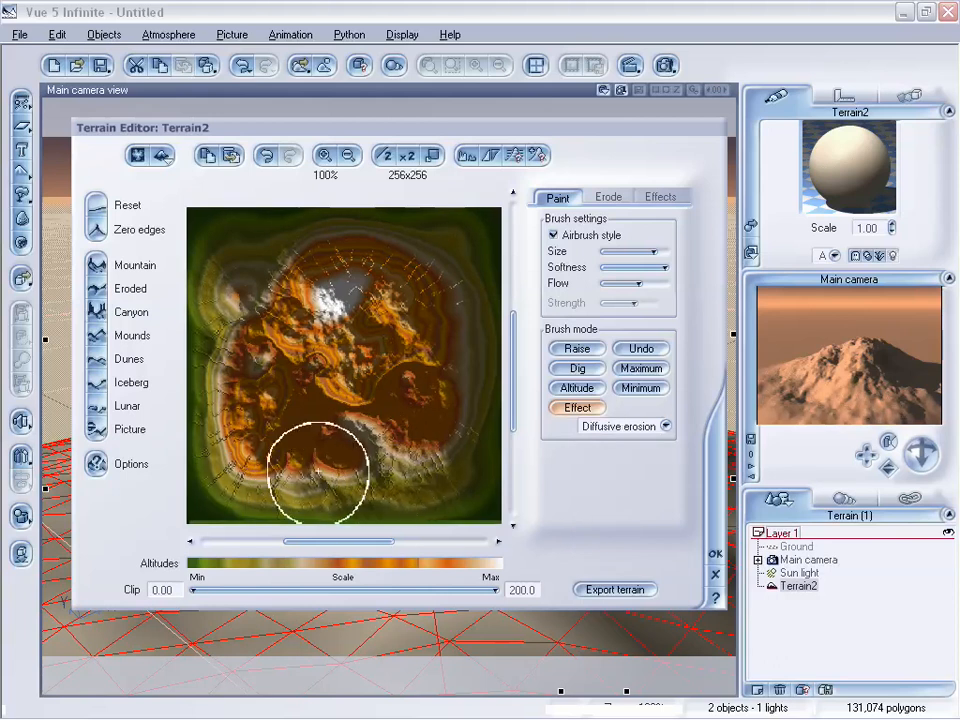
click(630, 426)
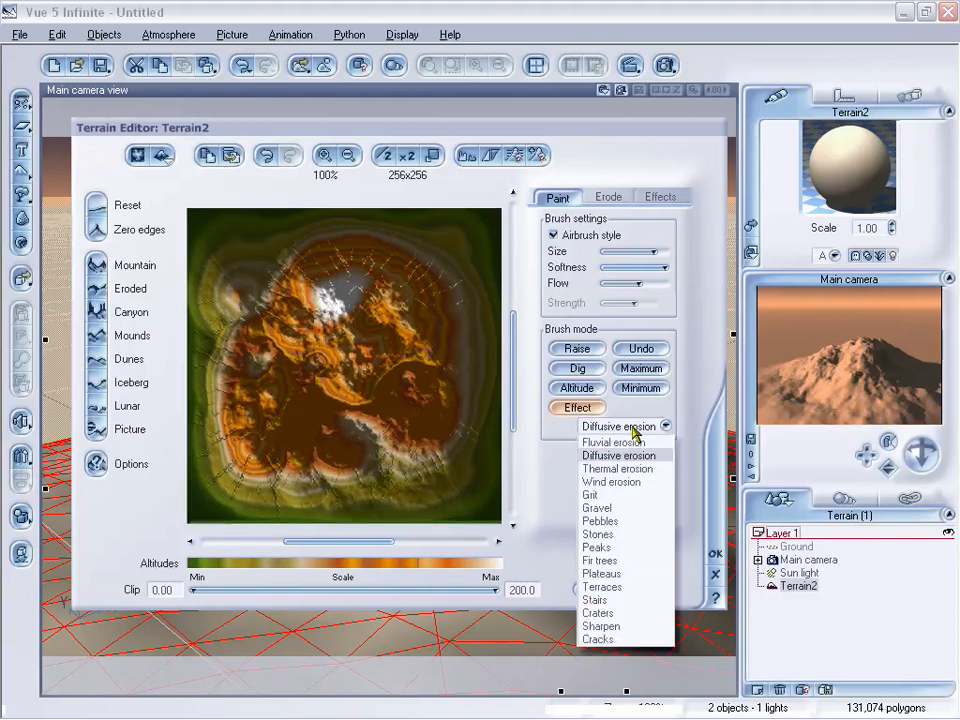
click(634, 482)
- Paint the Pebbles effect along the lower part of the terrain
click(625, 426)
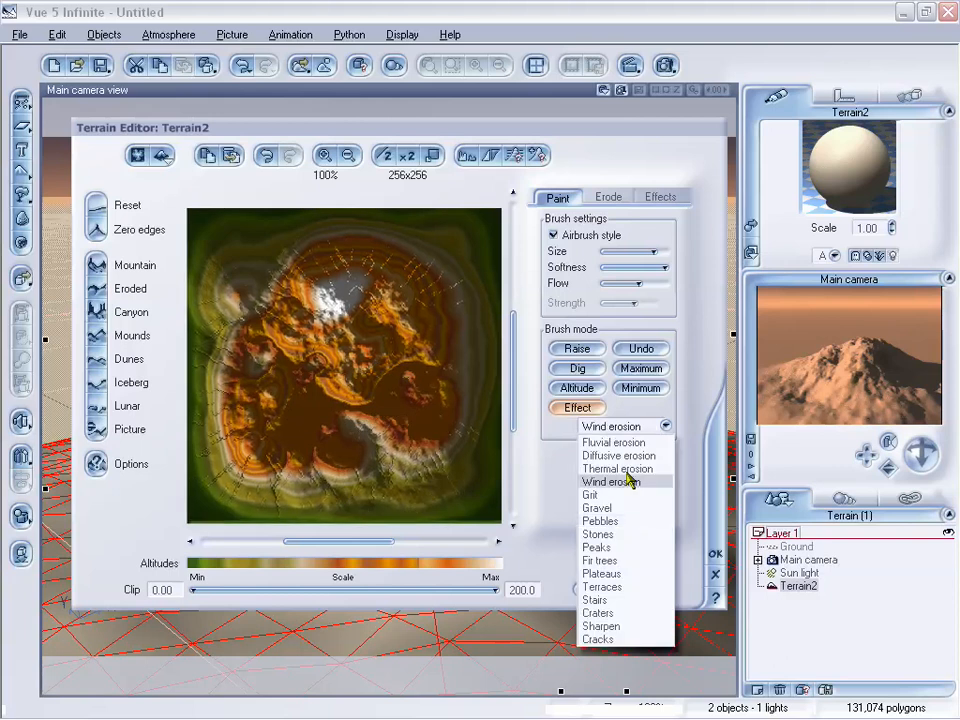
click(628, 521)
mouse_move(369, 455)
mouse_down()
mouse_move(311, 446)
mouse_move(294, 491)
mouse_move(407, 467)
mouse_move(446, 376)
mouse_move(394, 270)
mouse_move(229, 432)
mouse_move(494, 473)
mouse_up()
- Paint the Stones effect over the lower half and up the left side to the top of the terrain
click(638, 430)
click(600, 534)
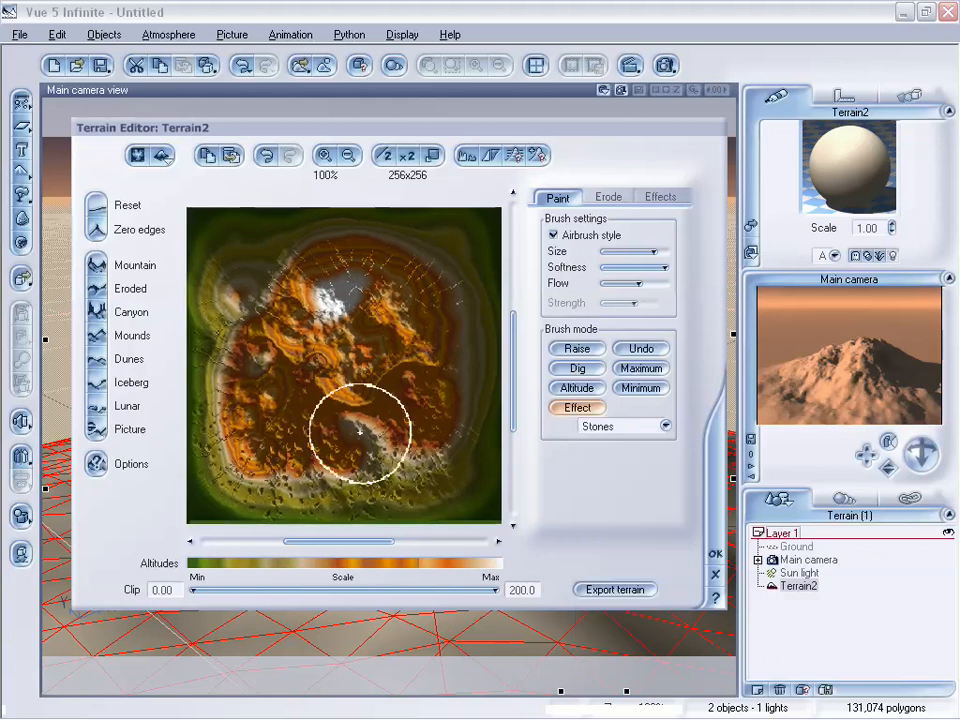
mouse_move(354, 424)
mouse_down()
mouse_move(411, 435)
mouse_move(430, 460)
mouse_move(261, 497)
mouse_move(214, 435)
mouse_move(235, 290)
mouse_move(321, 246)
mouse_up()
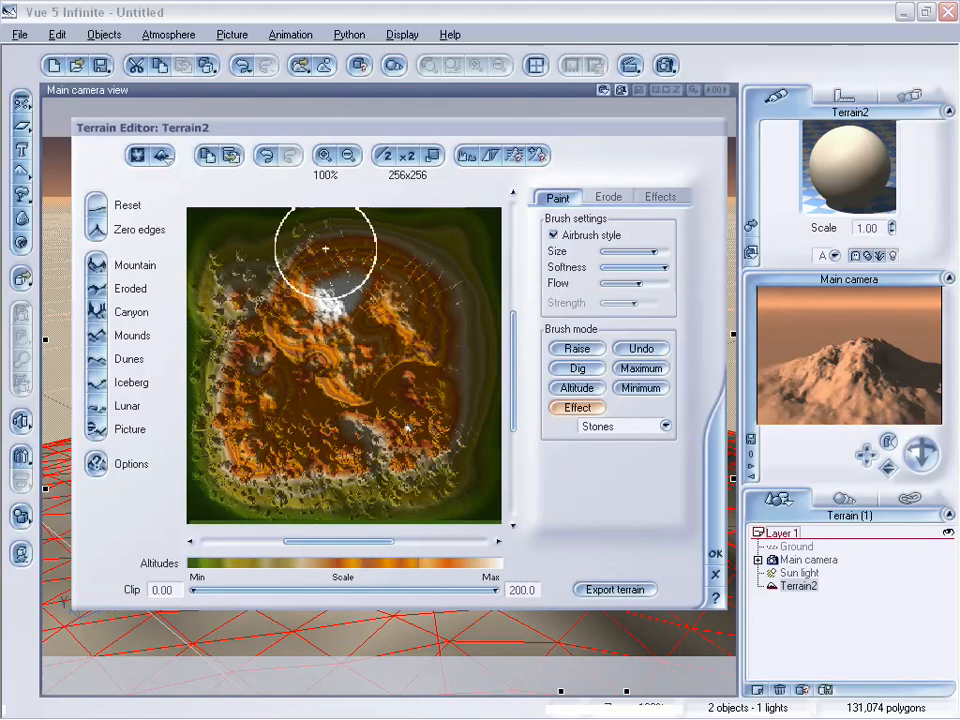
- Paint Fir trees along the upper and right parts of the terrain and a Plateaus effect at its center
click(665, 426)
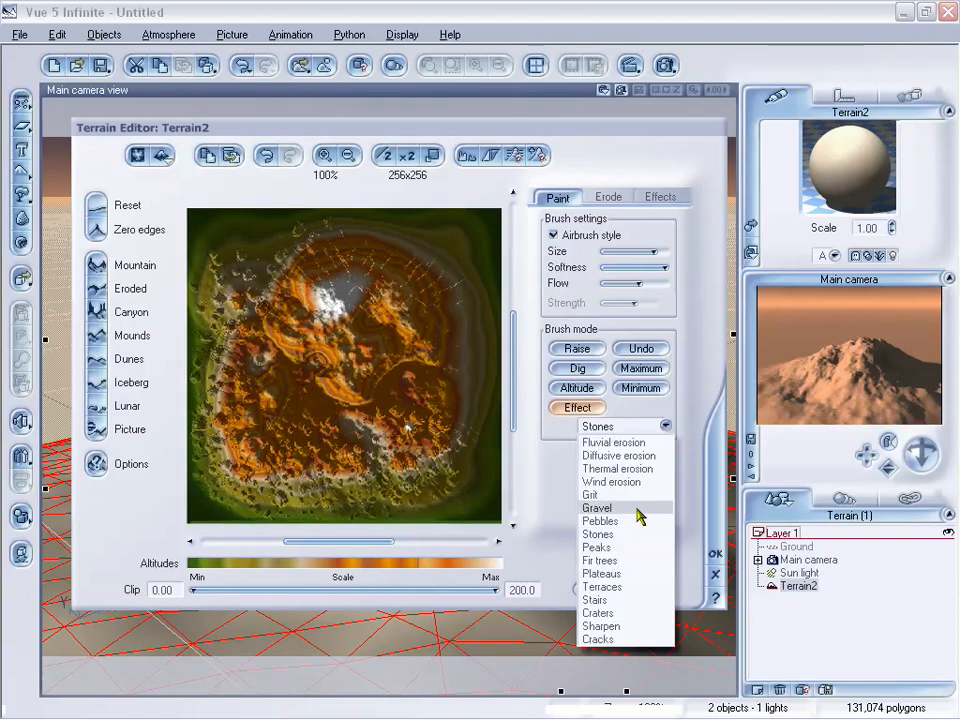
click(626, 560)
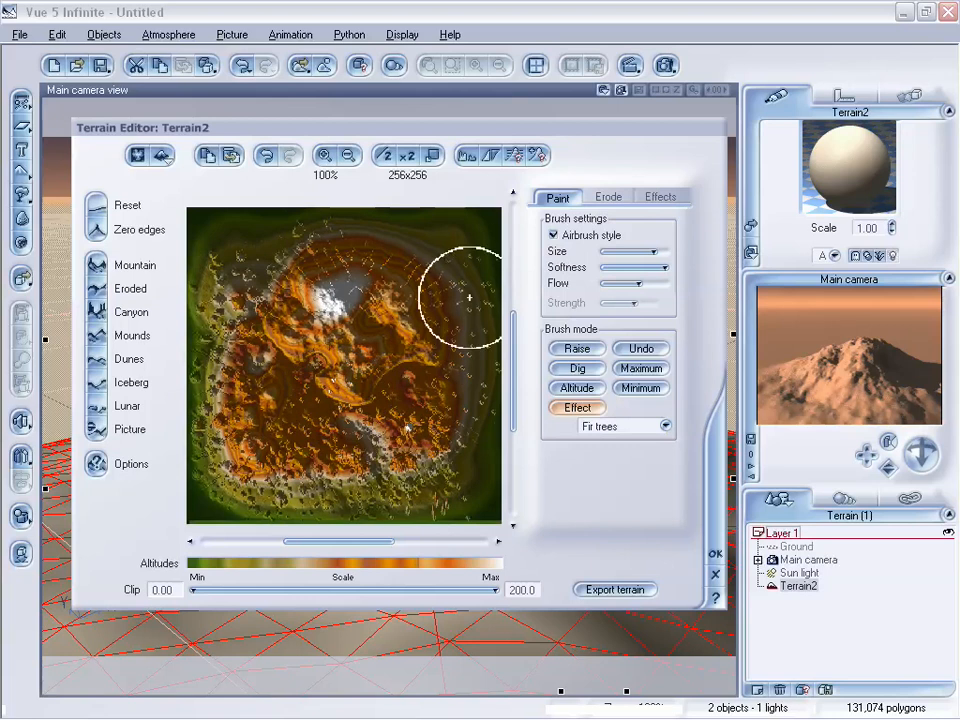
click(665, 426)
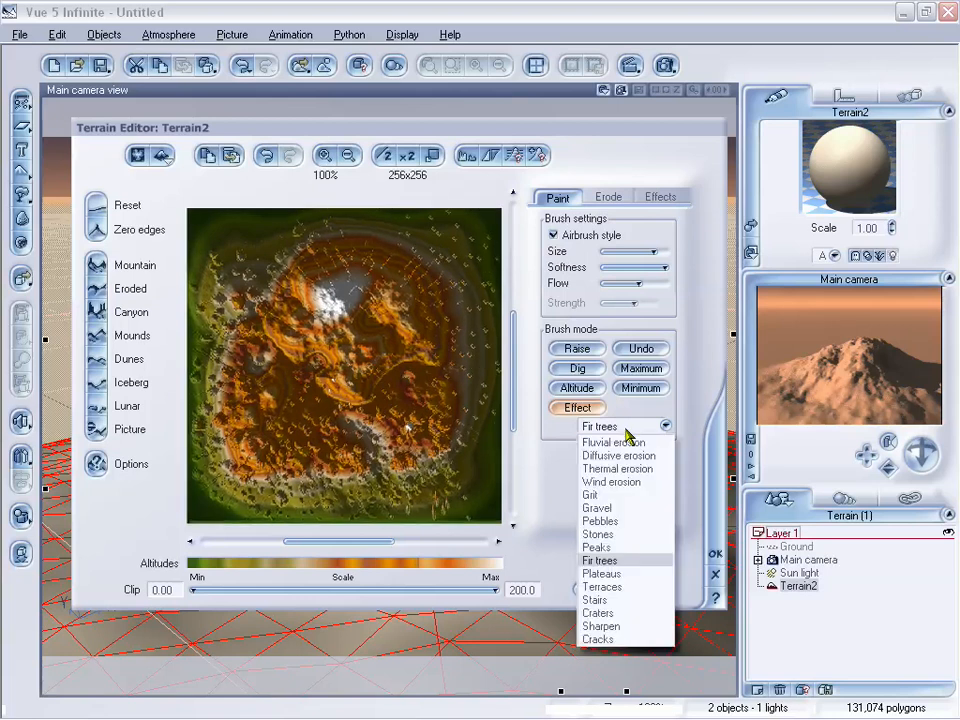
click(632, 576)
mouse_move(366, 379)
mouse_down()
mouse_move(358, 379)
mouse_move(424, 418)
mouse_move(384, 426)
mouse_move(401, 401)
mouse_move(385, 357)
mouse_move(418, 420)
mouse_move(337, 392)
mouse_up()
- Brush the Terraces effect across the lower part of the terrain
click(665, 426)
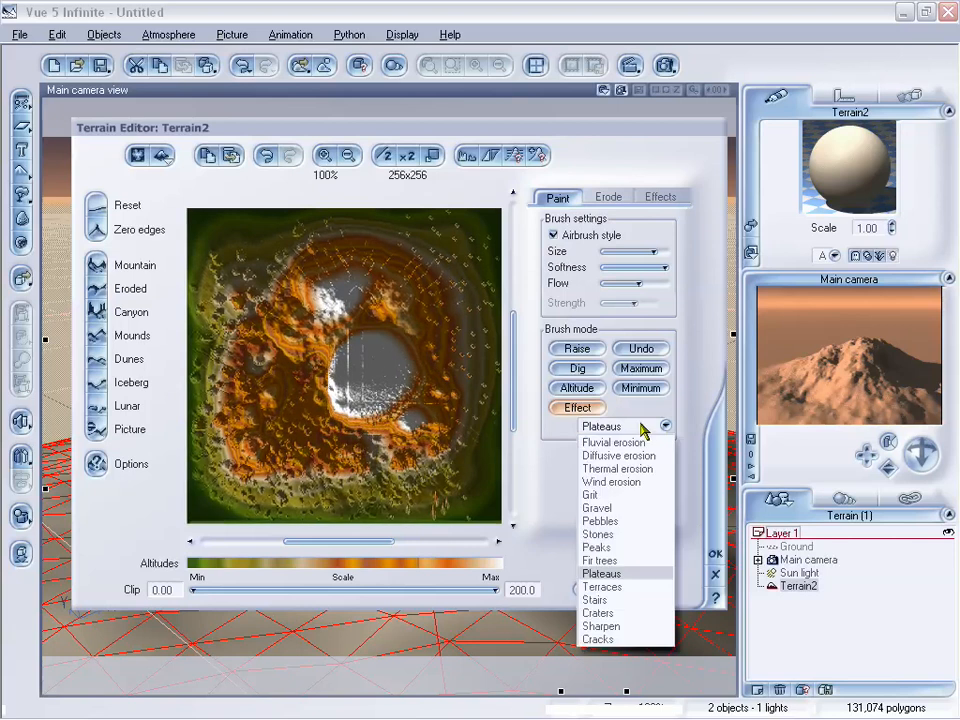
click(630, 586)
drag(259, 474, 406, 422)
- Paint the Stairs effect from the terrain's lower-left area up toward its upper center and accept the terrain edits
click(637, 427)
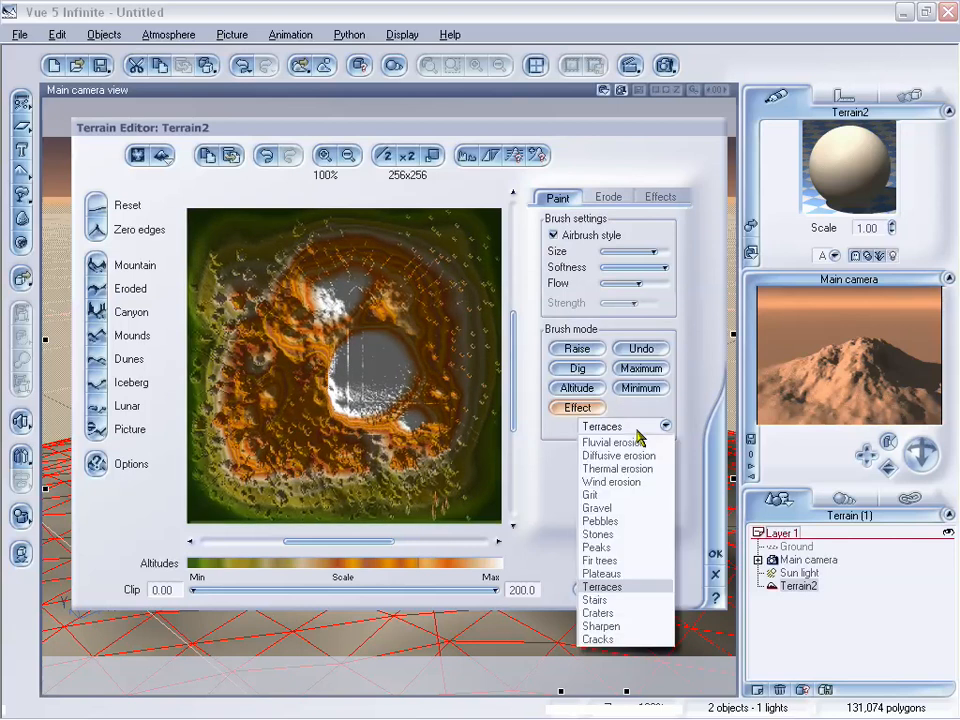
click(634, 430)
click(630, 426)
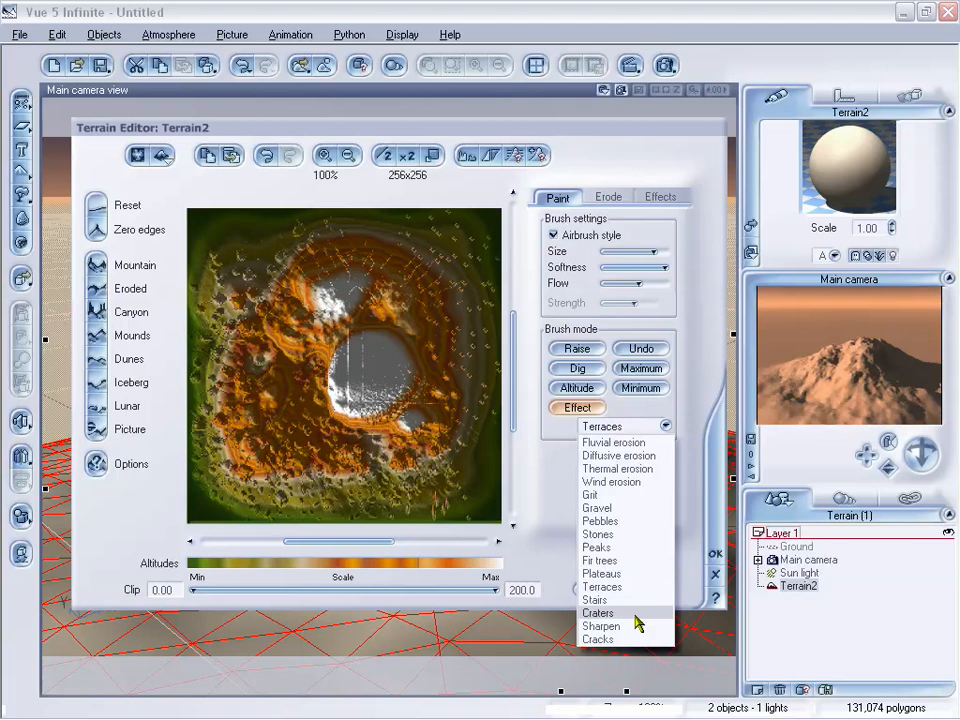
click(596, 600)
mouse_move(270, 445)
mouse_down()
mouse_move(240, 418)
mouse_move(281, 441)
mouse_move(332, 386)
mouse_move(317, 317)
mouse_move(306, 440)
mouse_move(274, 246)
mouse_move(388, 356)
mouse_move(311, 318)
mouse_move(326, 261)
mouse_move(375, 289)
mouse_move(331, 331)
mouse_up()
click(716, 554)
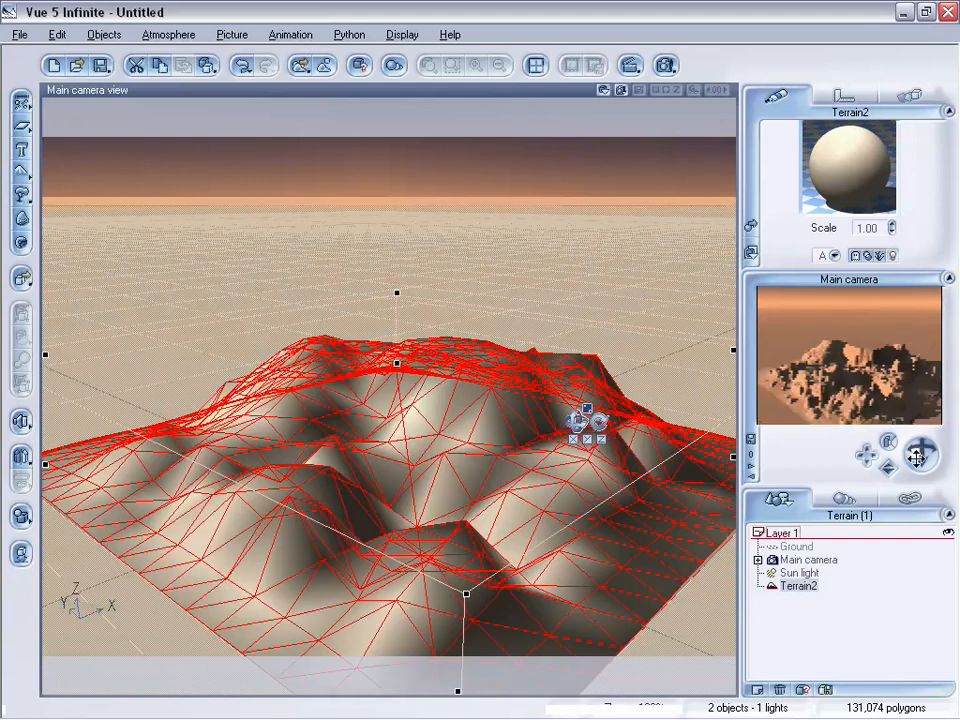
mouse_move(917, 456)
mouse_down()
mouse_move(921, 479)
mouse_move(921, 452)
mouse_move(907, 449)
mouse_move(916, 458)
mouse_up()
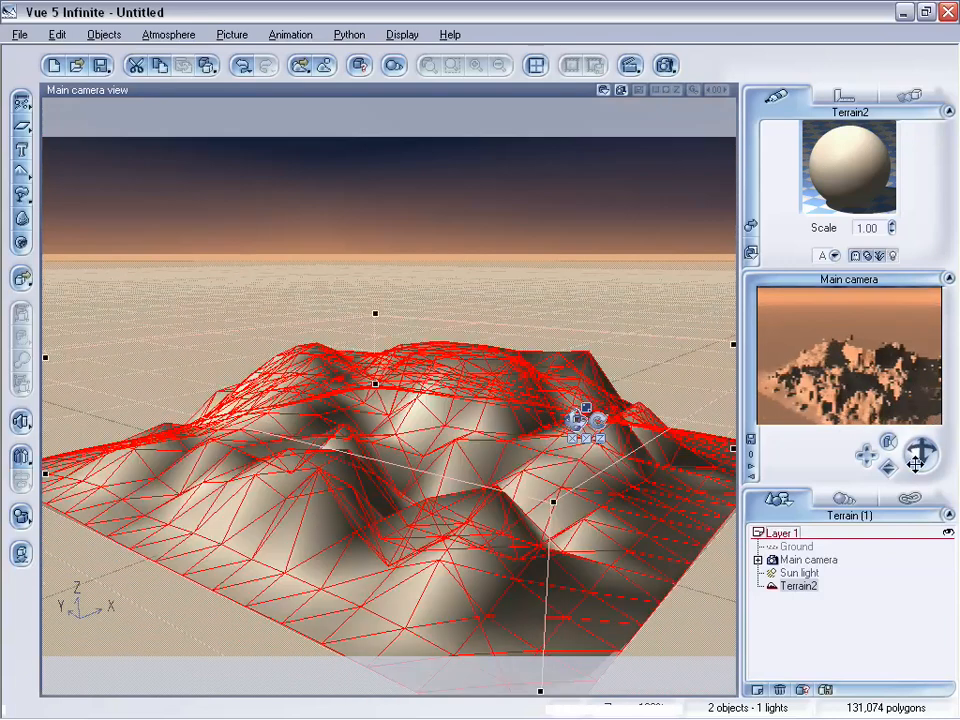
- Reopen Terrain2 in the Terrain Editor and apply Fluvial erosion to the whole terrain several times
double_click(551, 468)
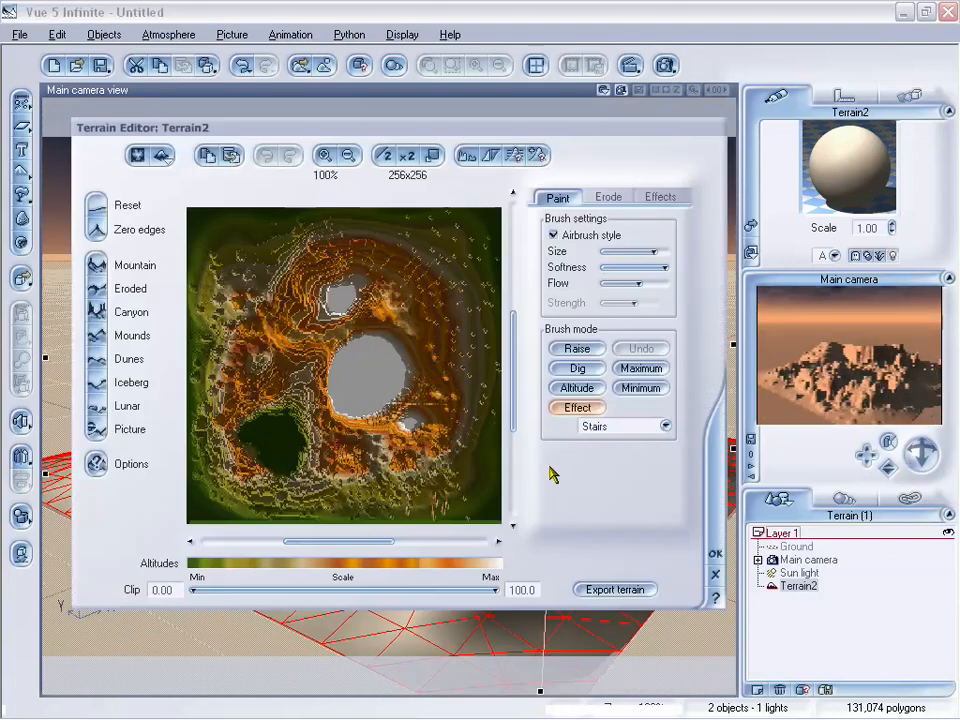
click(606, 198)
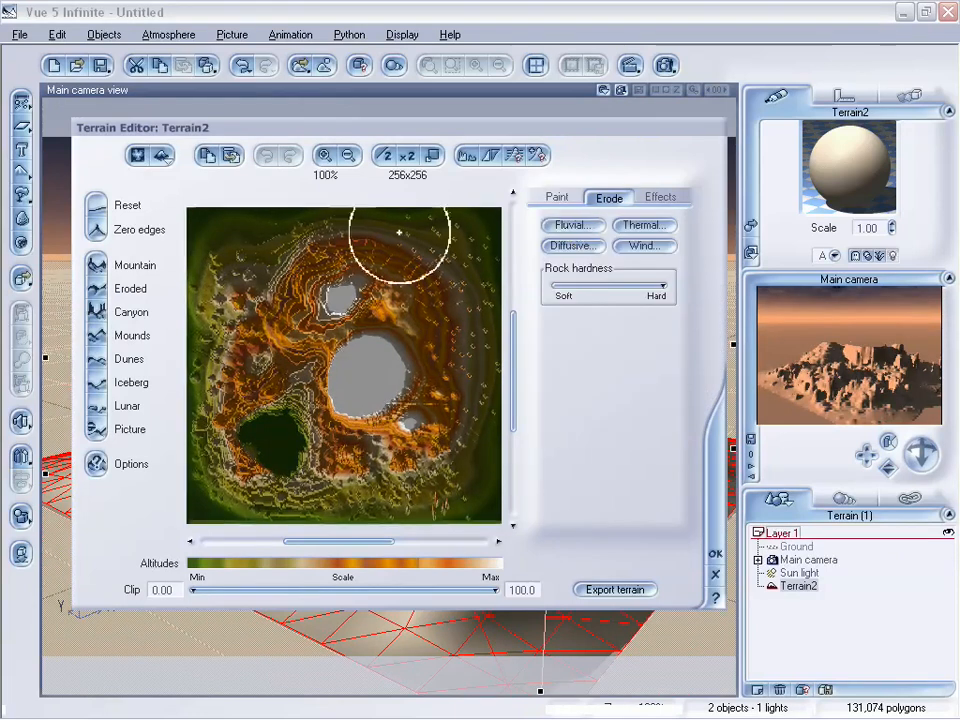
click(583, 228)
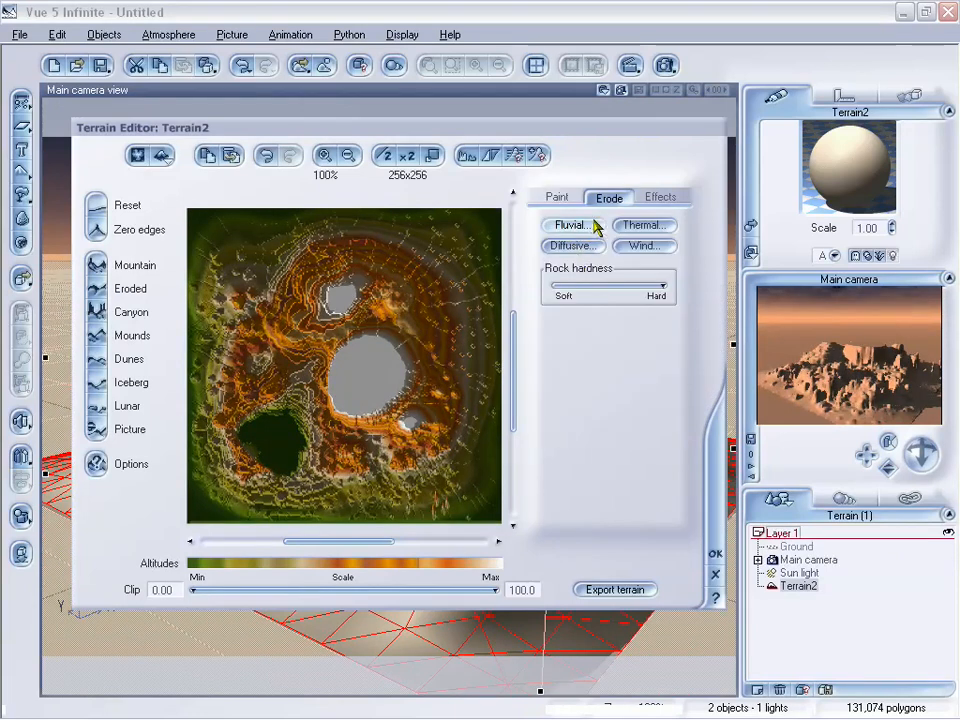
click(592, 223)
click(577, 230)
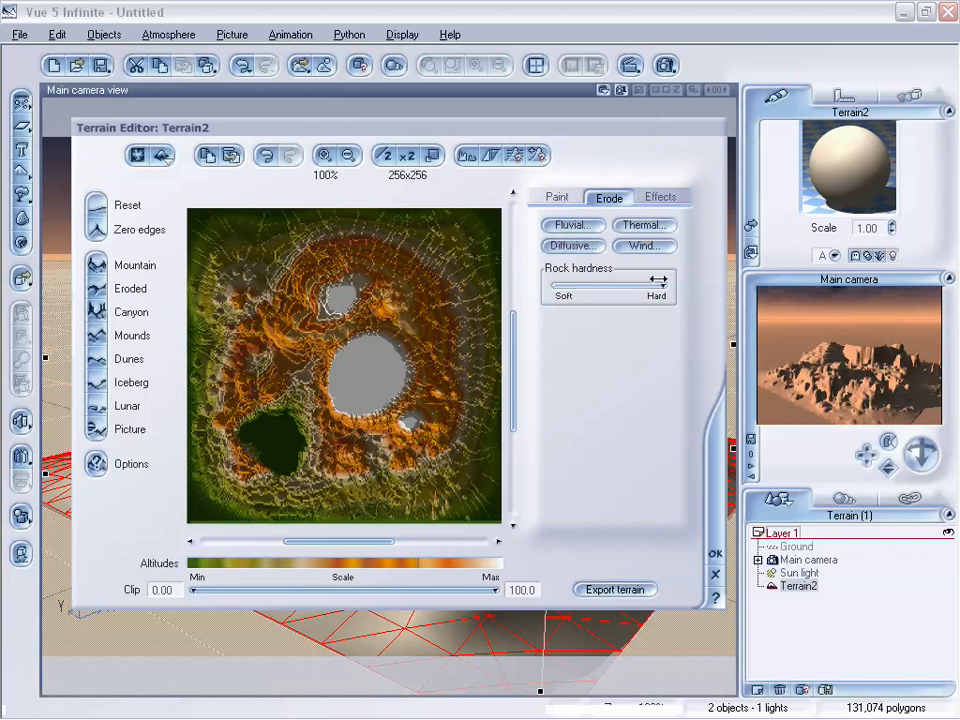
- Apply the global Grit effect to the whole terrain and accept the terrain edits
click(658, 198)
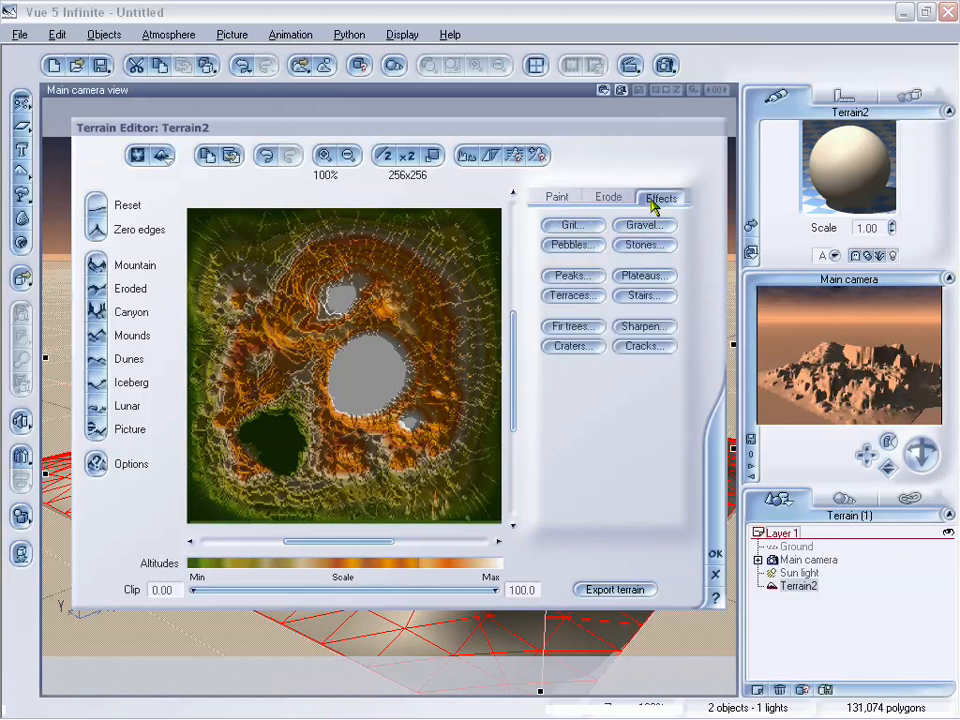
click(569, 226)
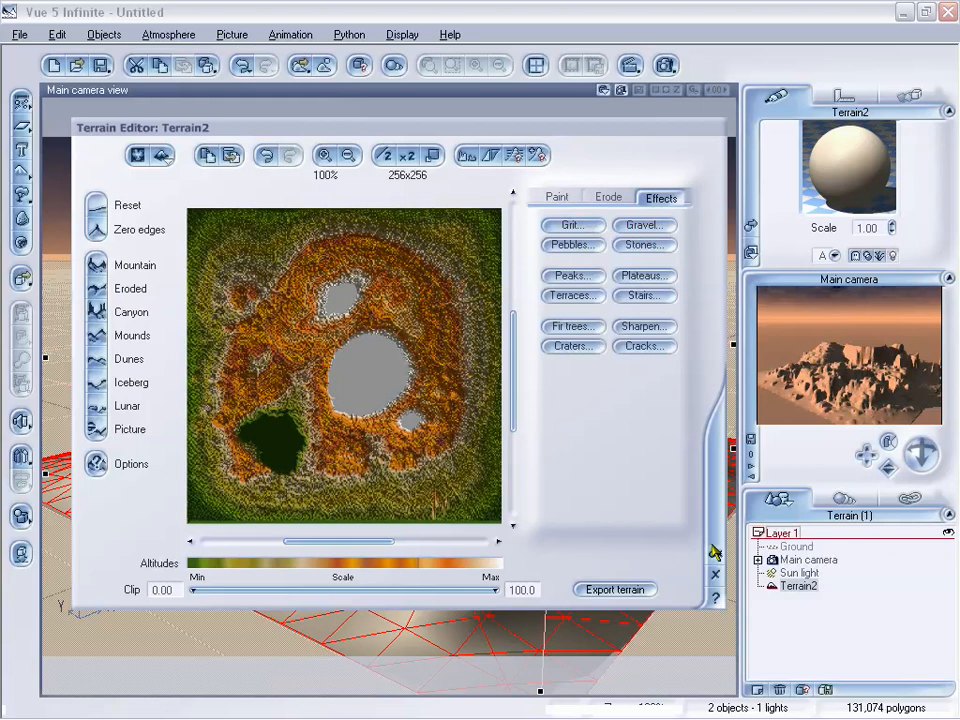
click(715, 553)
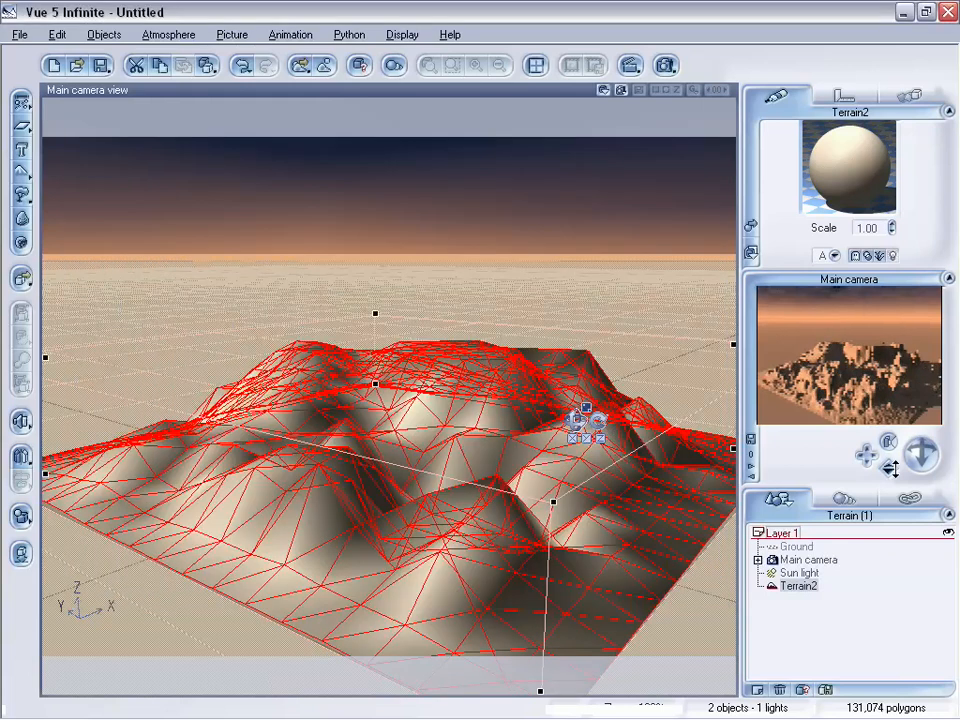
mouse_move(904, 456)
mouse_down()
mouse_move(880, 472)
mouse_move(916, 450)
mouse_move(916, 465)
mouse_up()
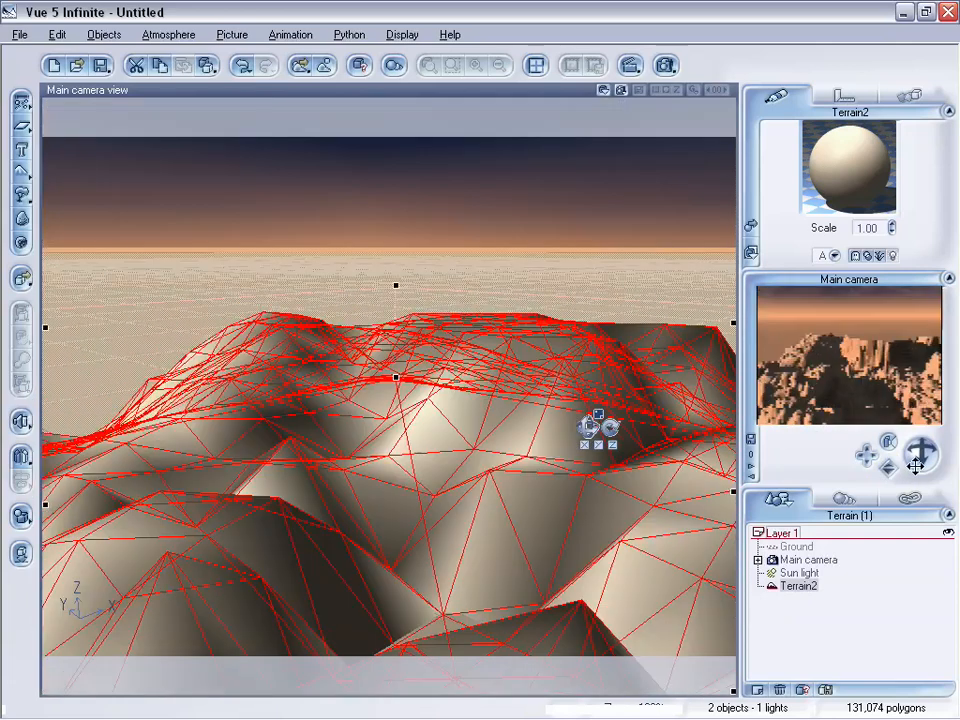
- Reopen Terrain2 for editing and apply the Mountain preset over its existing relief
double_click(490, 410)
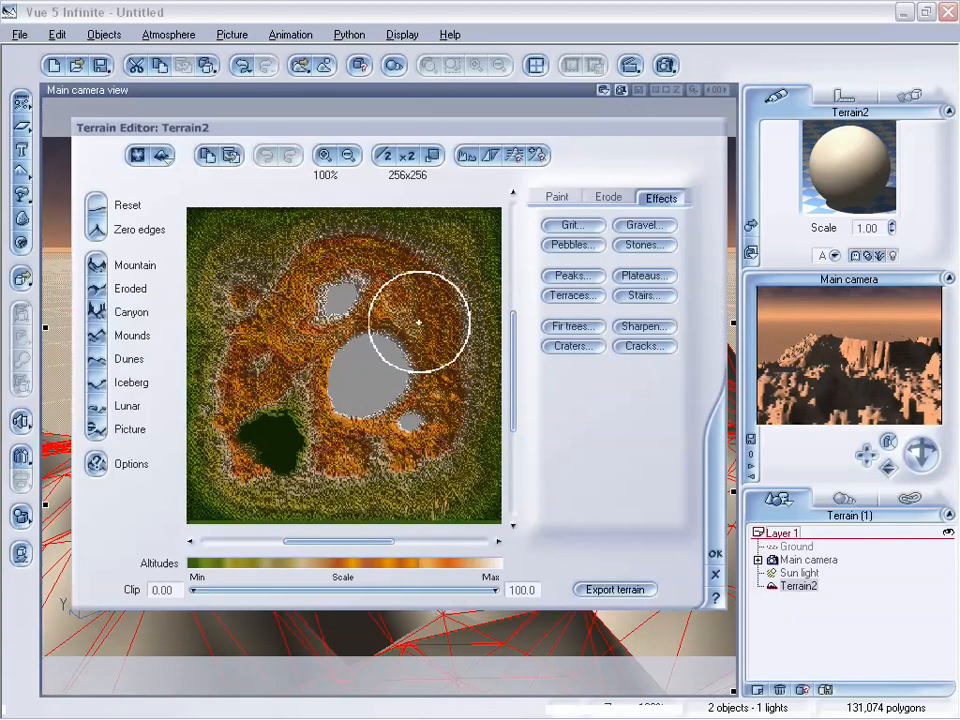
drag(393, 131, 396, 134)
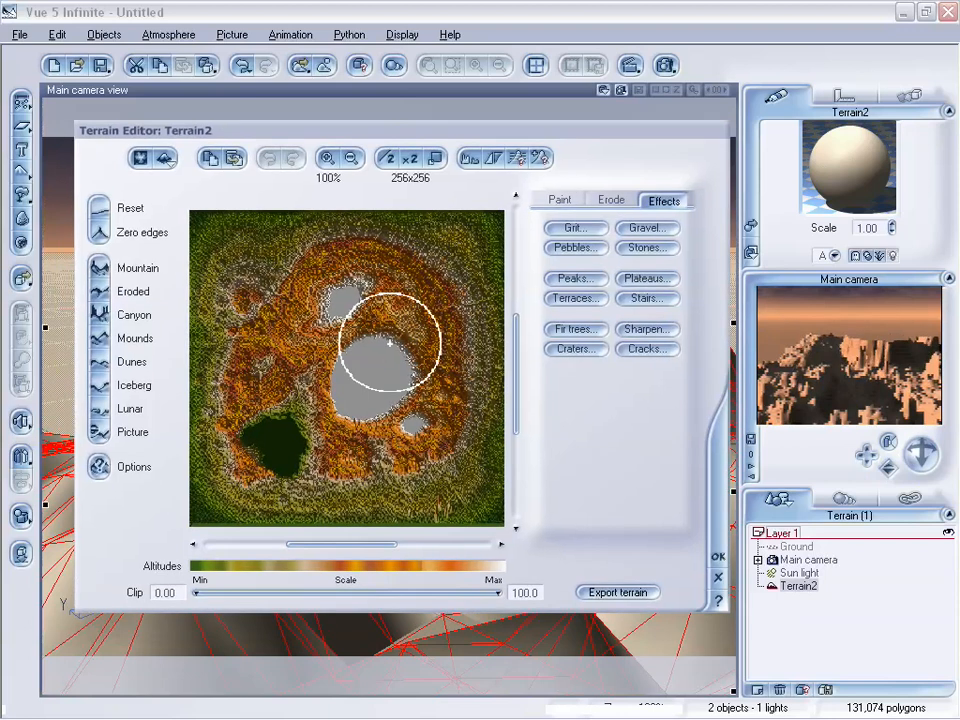
click(101, 270)
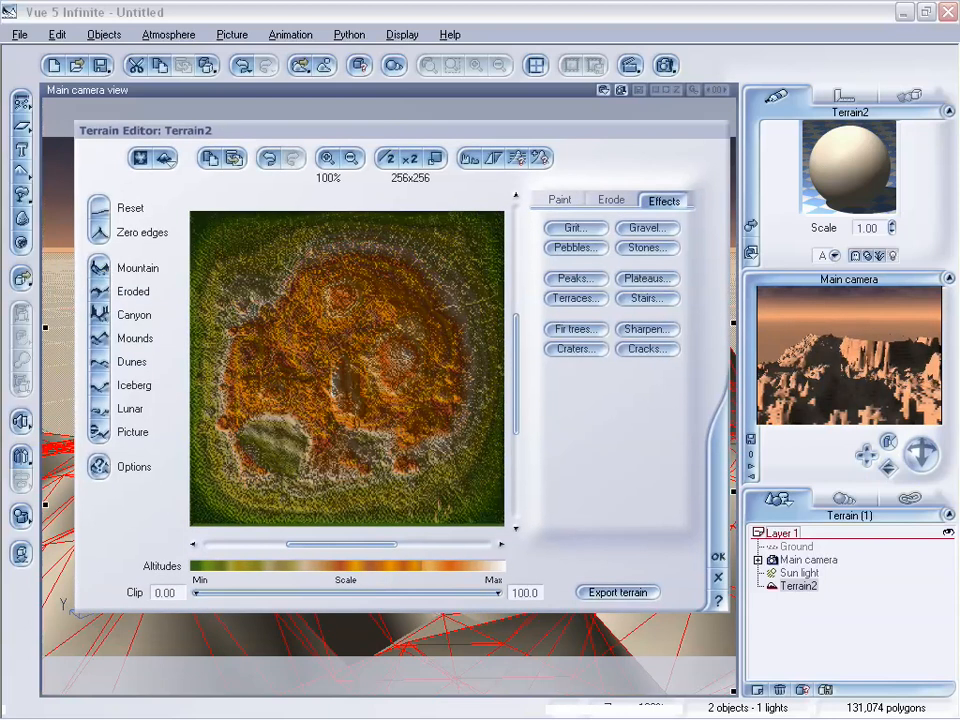
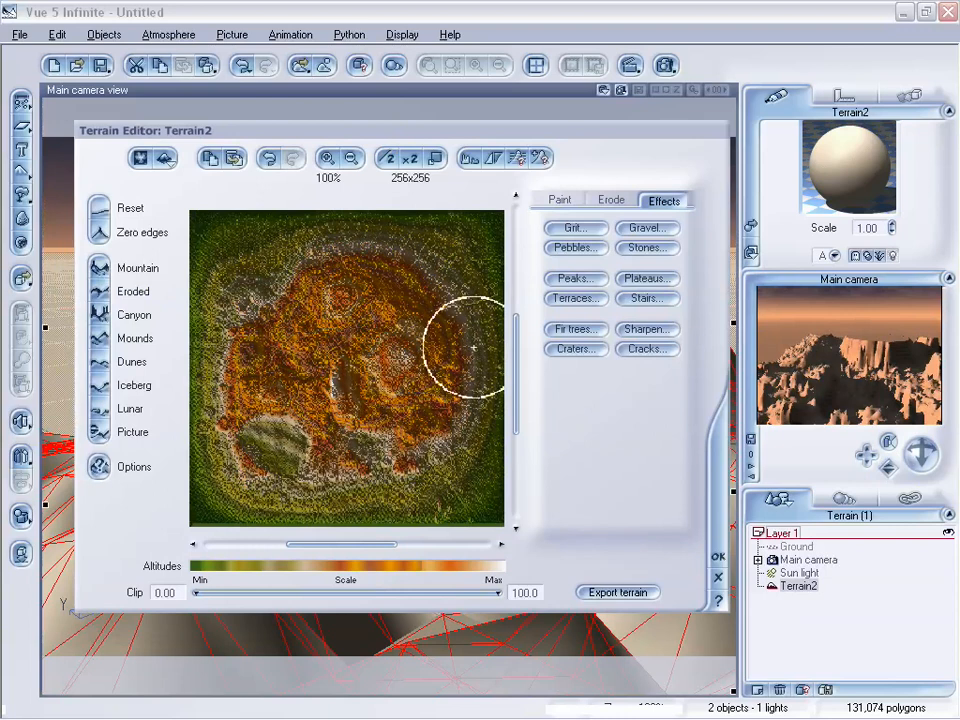
- Reset Terrain2 to flat and regenerate it with the Mountain preset several times
click(98, 214)
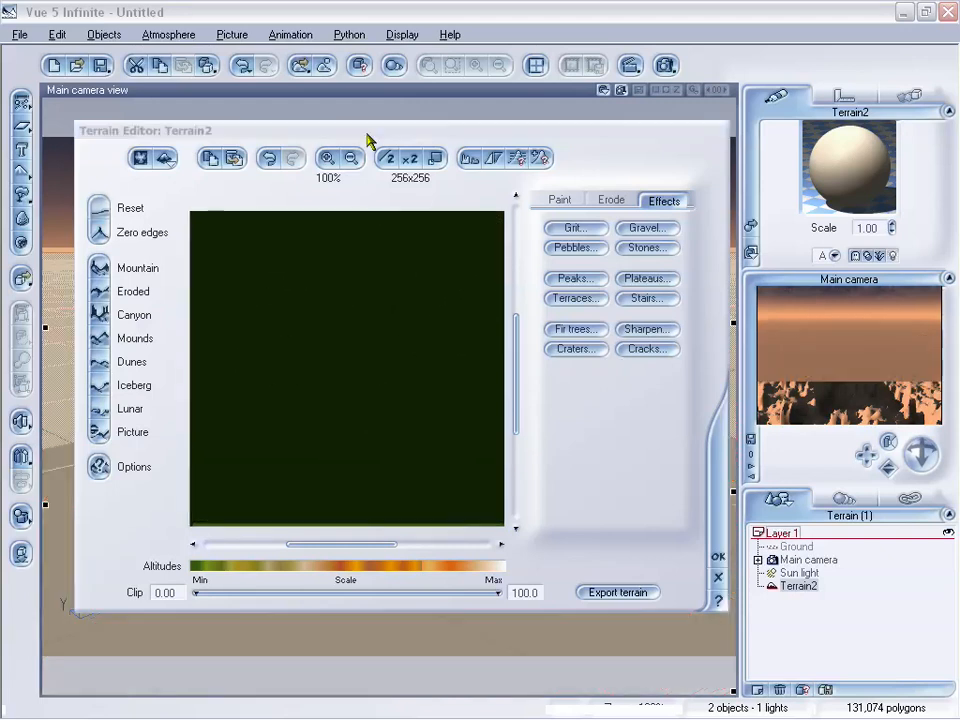
drag(365, 135, 355, 134)
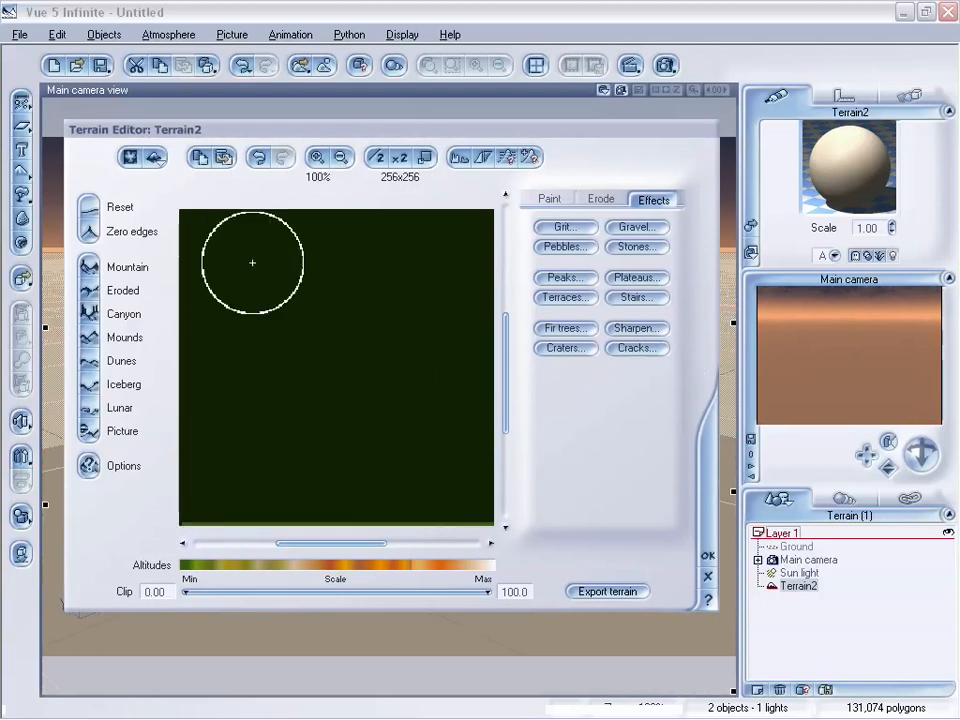
click(89, 290)
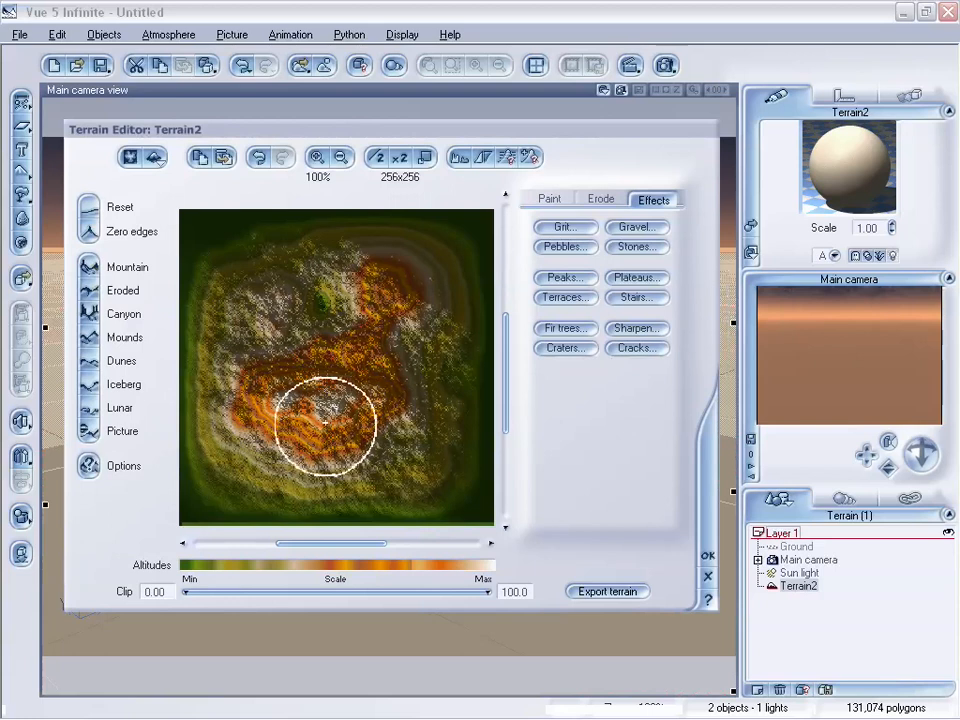
click(89, 267)
click(89, 267)
click(89, 267)
click(89, 267)
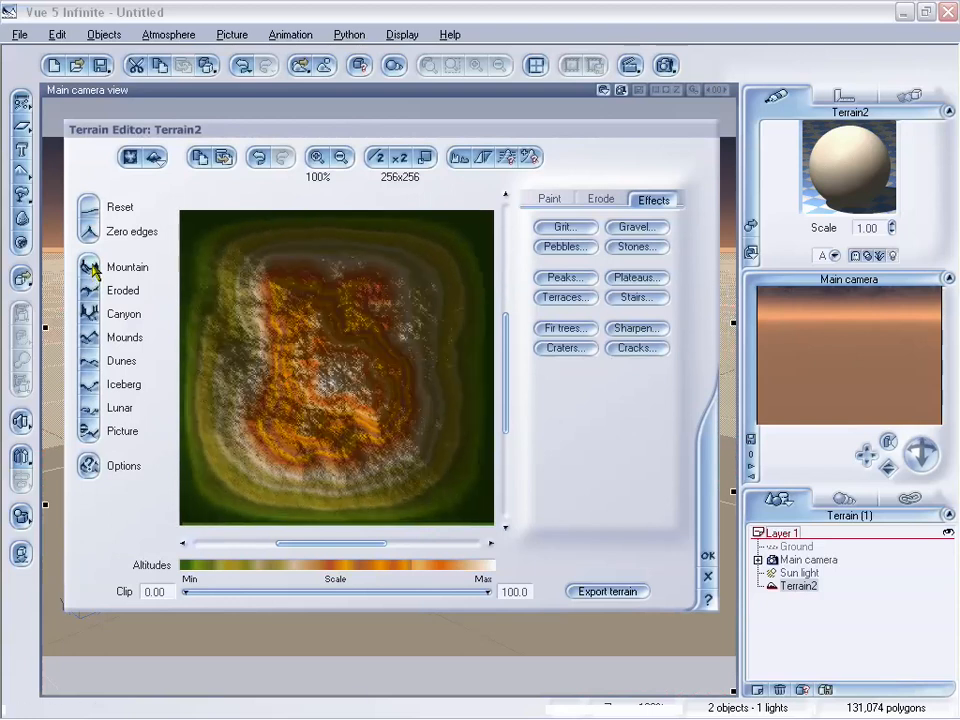
click(89, 267)
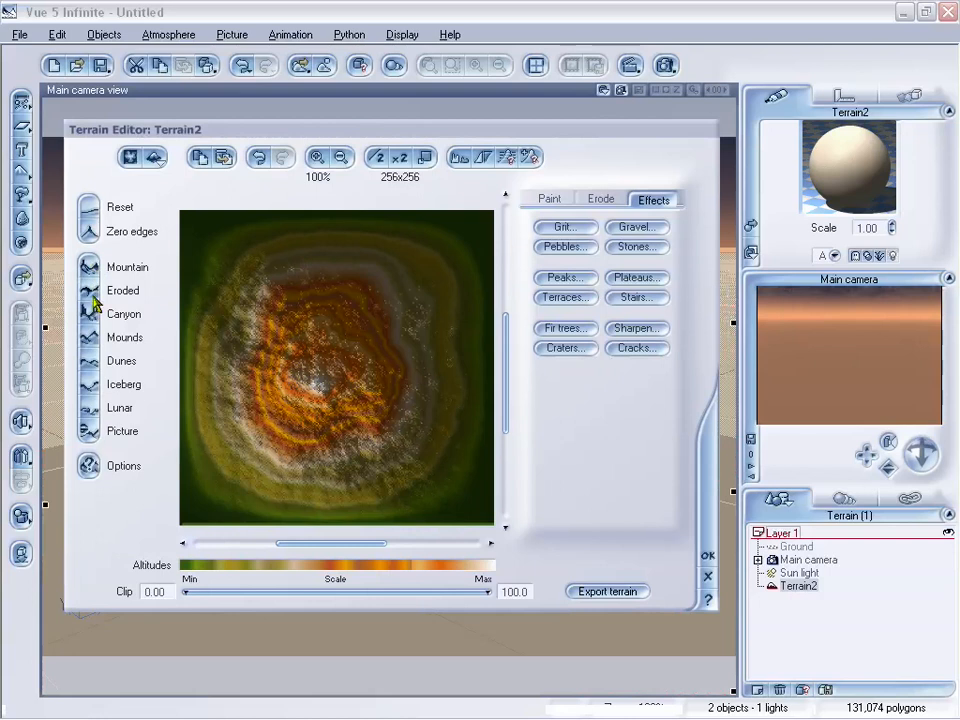
- Layer the Eroded, Canyon and Mounds presets over the mountain relief
click(91, 291)
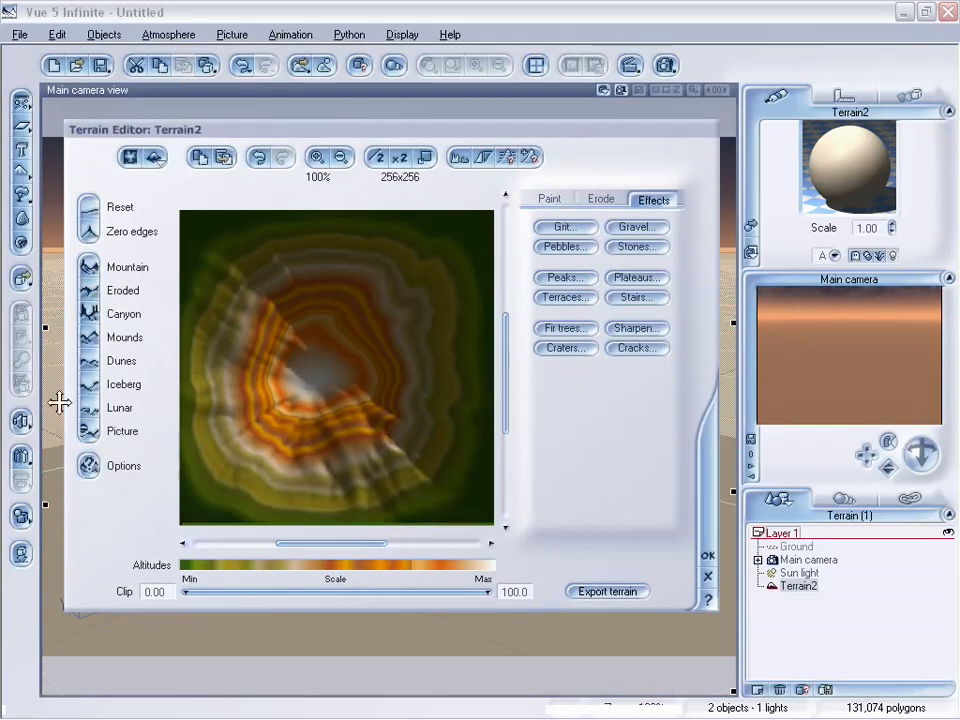
click(91, 314)
click(91, 338)
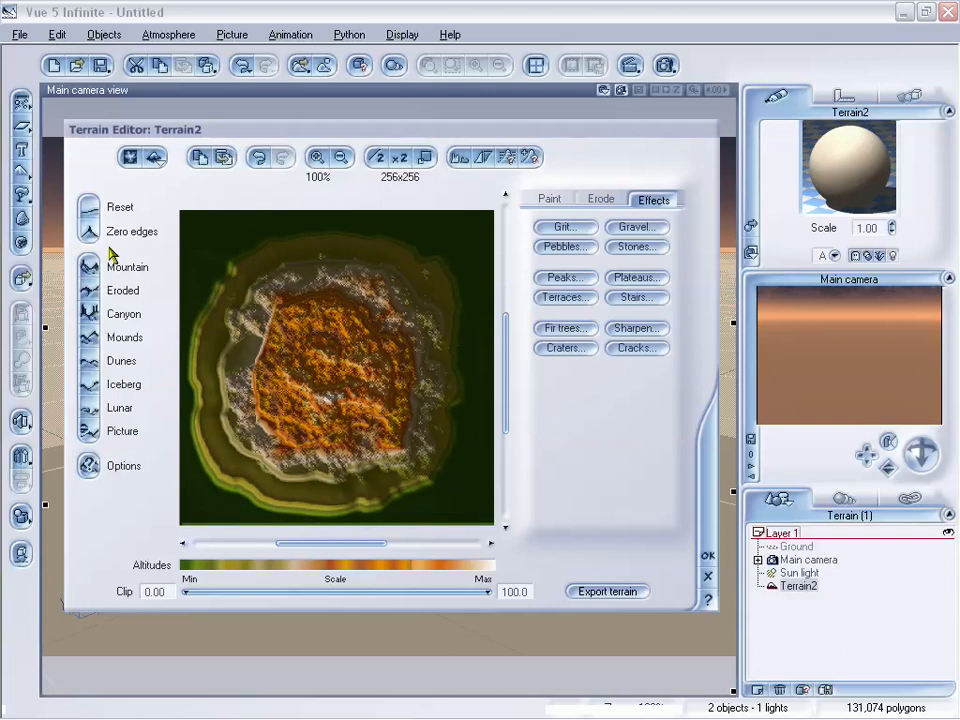
- Try the Canyon preset and the Dunes preset separately, each on a freshly reset terrain
click(93, 206)
click(89, 313)
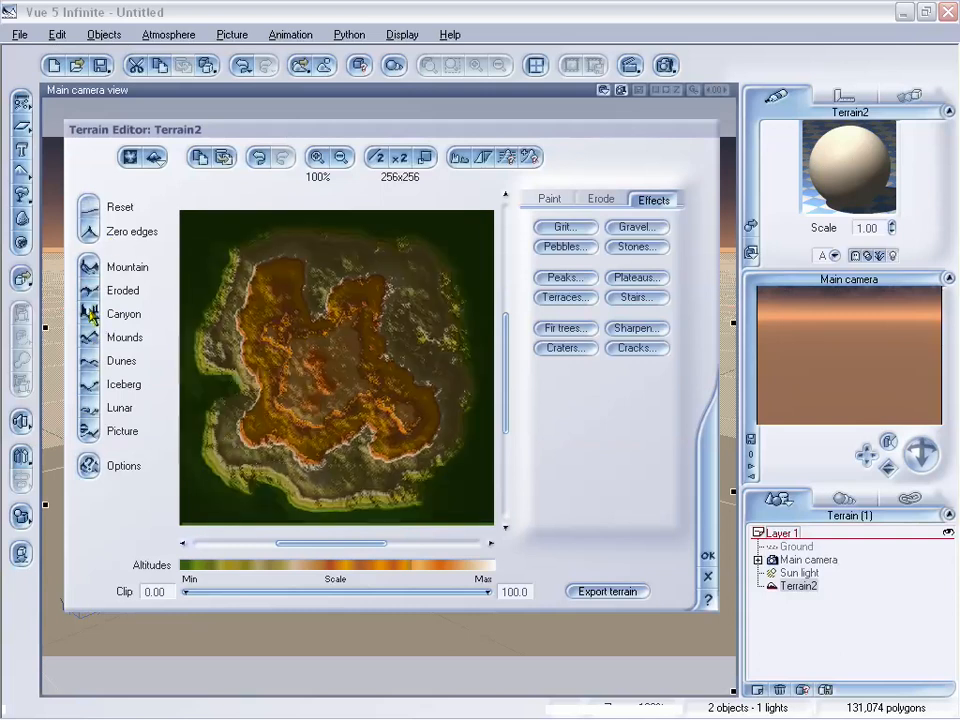
click(93, 206)
click(90, 362)
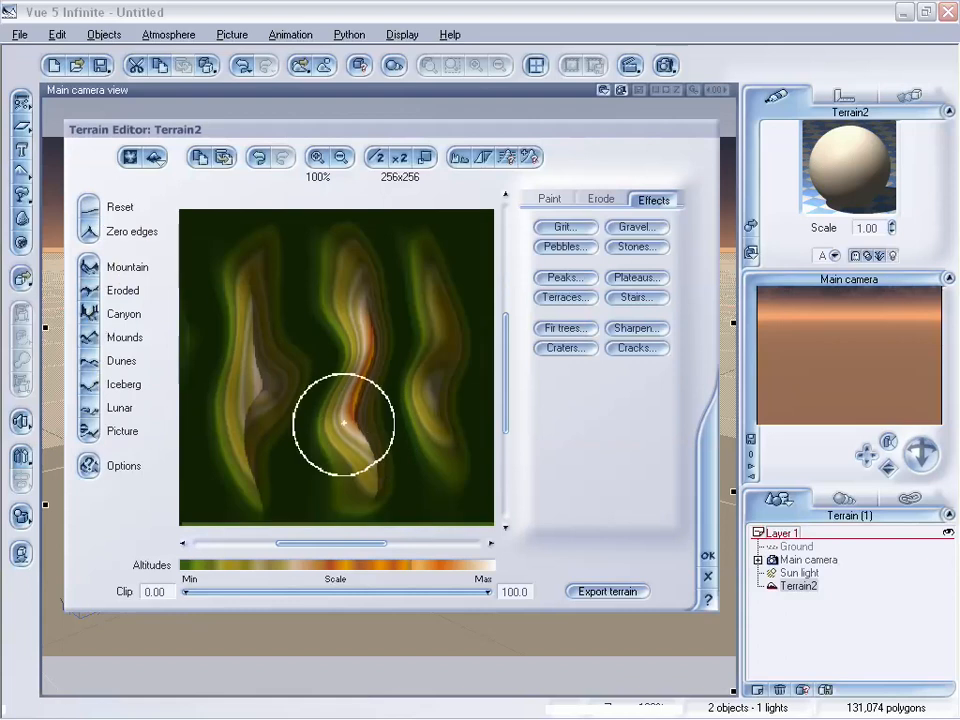
- Reset the terrain and build up a combined relief from the Mountain, Dunes and Lunar presets
click(92, 207)
click(97, 270)
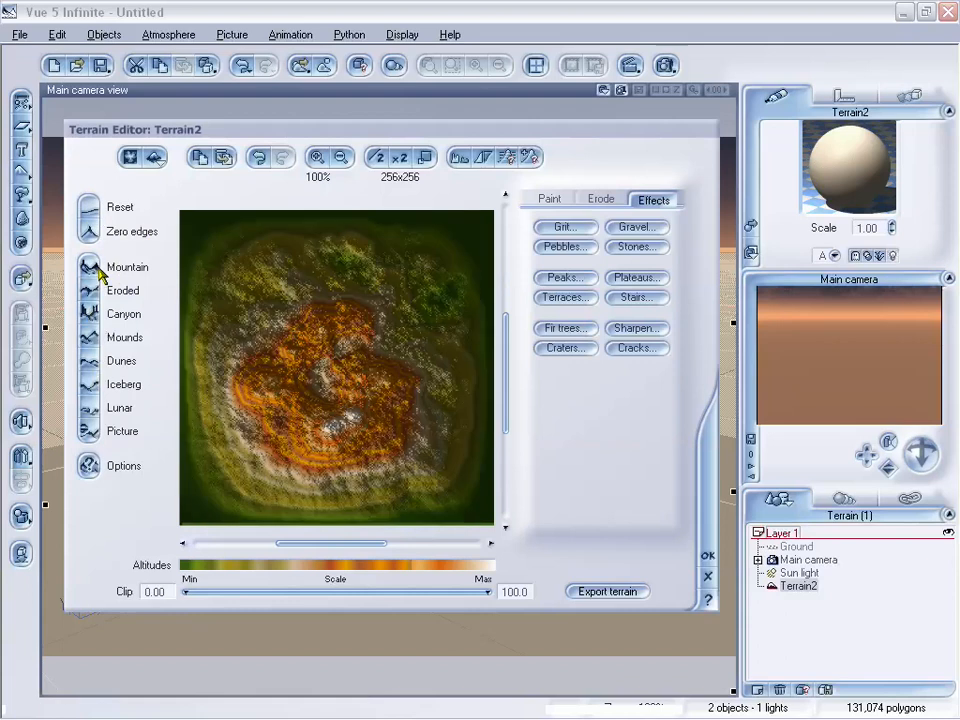
click(90, 367)
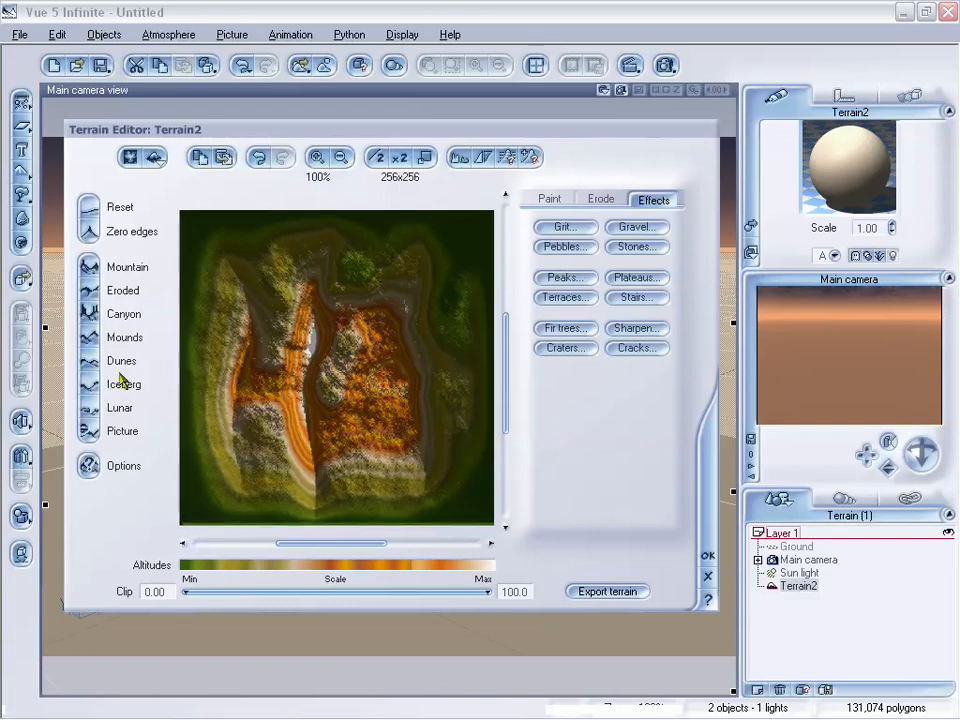
click(89, 408)
click(90, 408)
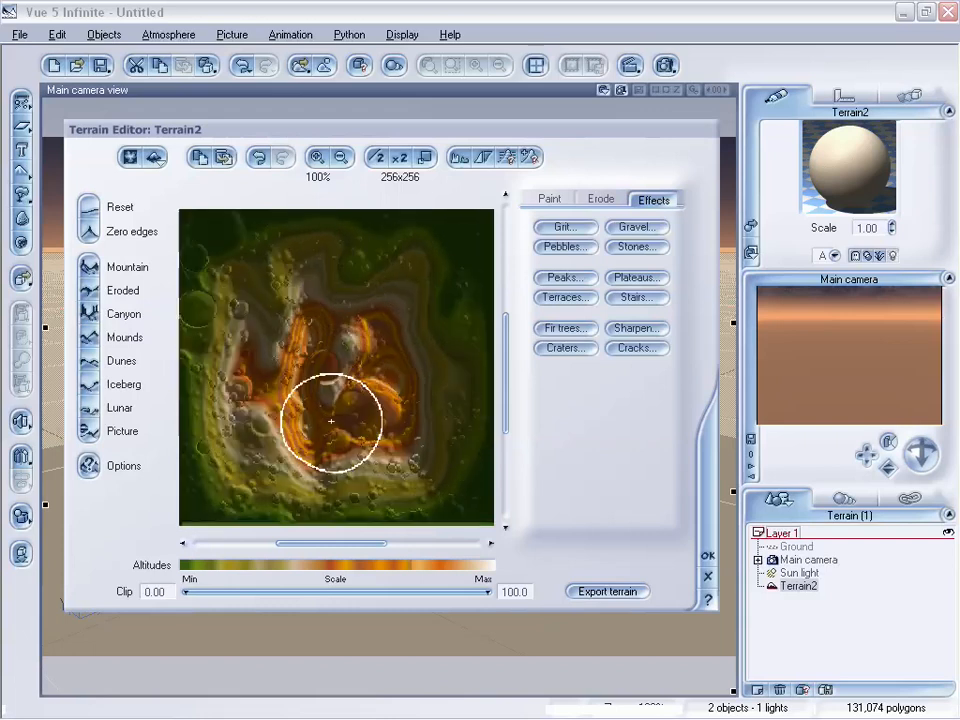
- View the Import Terrain Data options for a picture-based terrain and cancel without loading a picture
click(91, 431)
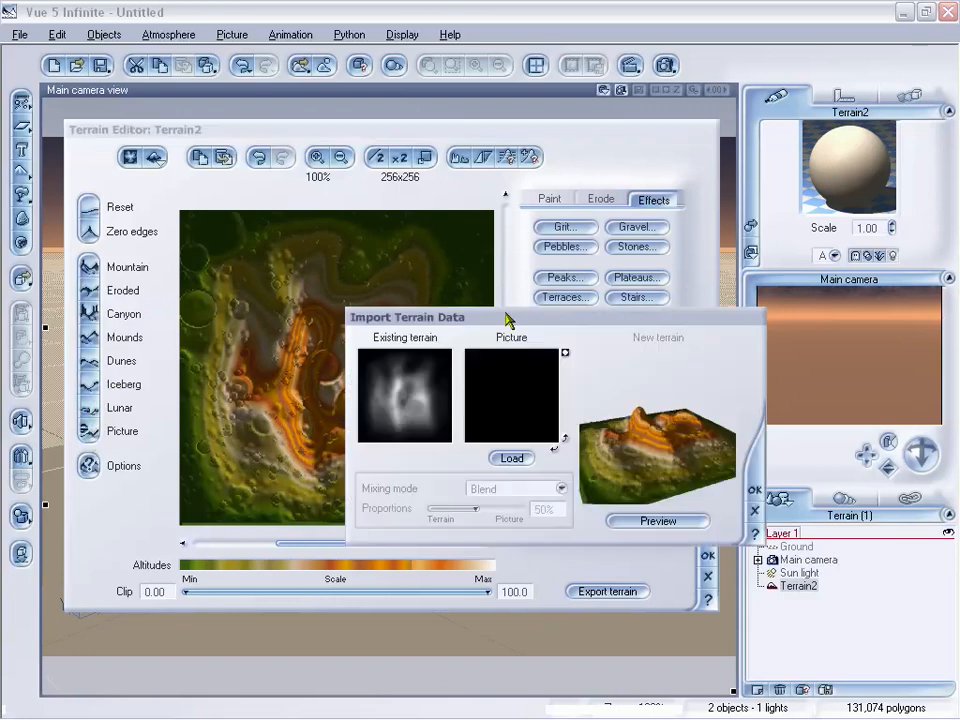
drag(508, 318, 484, 277)
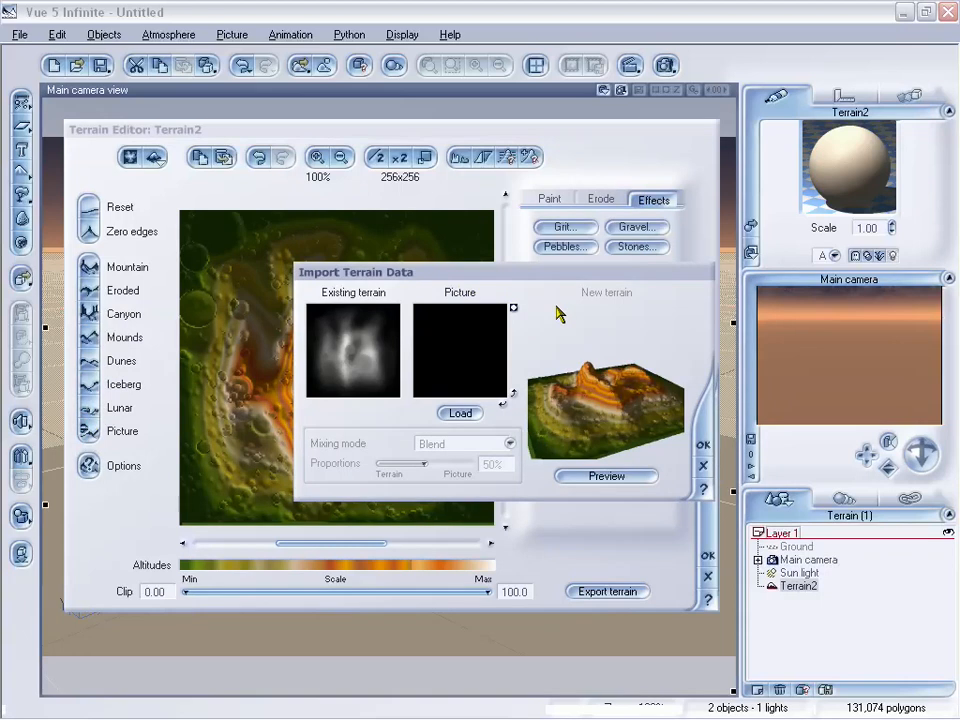
drag(502, 277, 490, 285)
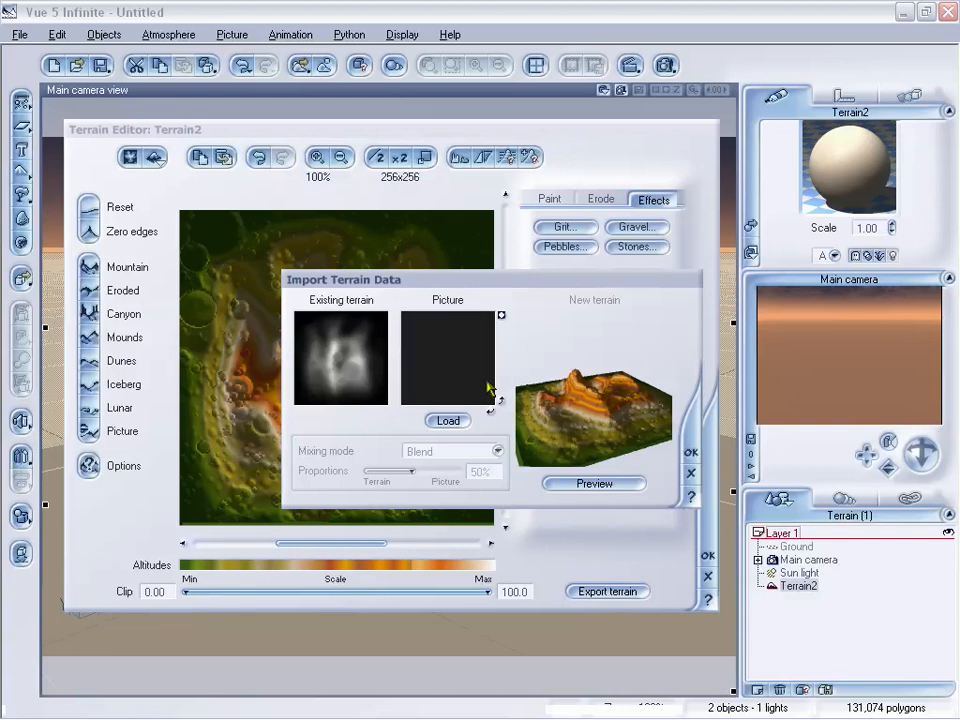
drag(497, 281, 487, 286)
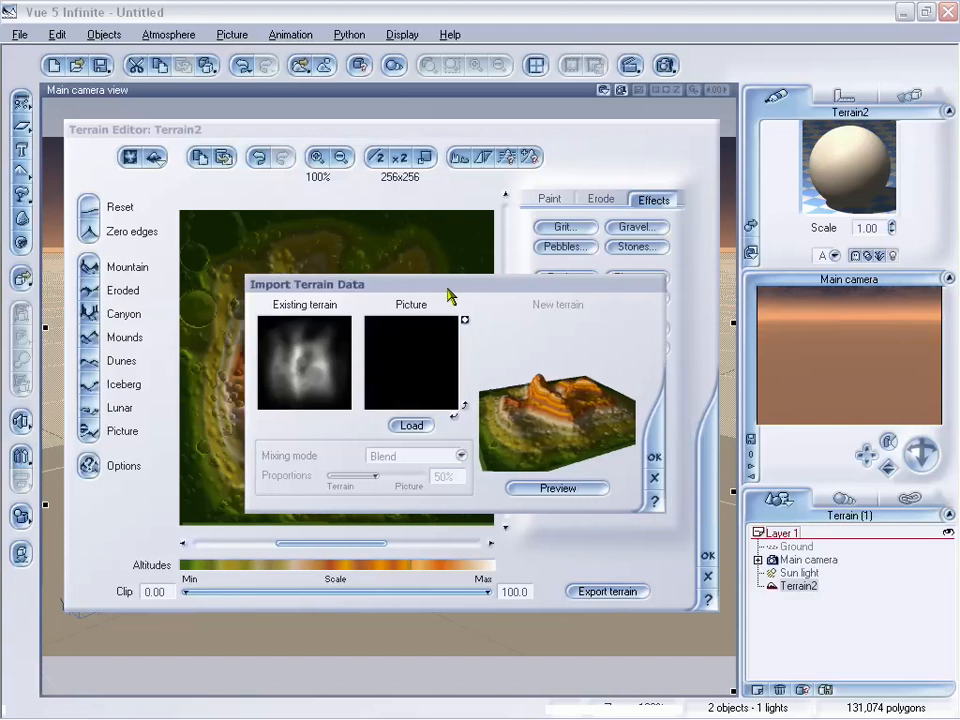
drag(450, 293, 313, 241)
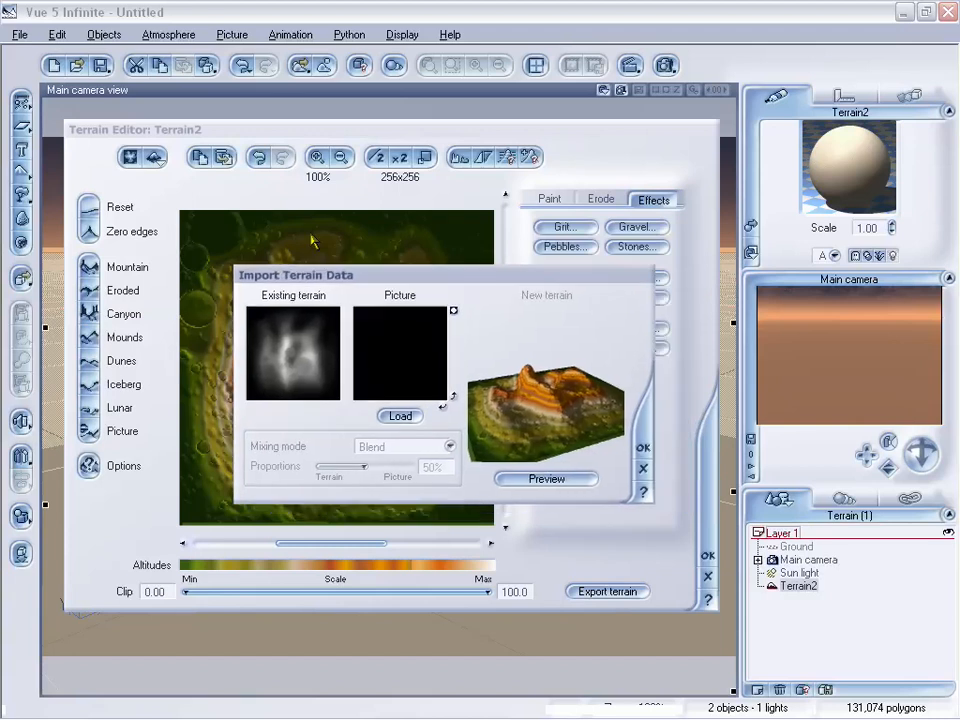
click(646, 470)
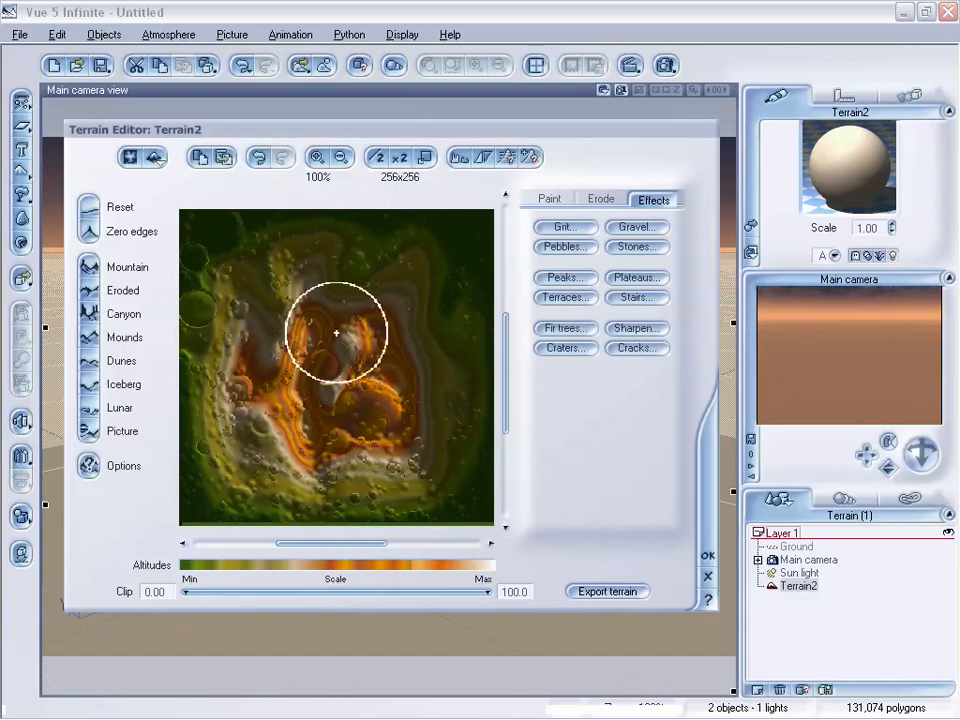
- Show the terrain in 3D inside the Terrain Editor and examine its relief from several sides
click(129, 157)
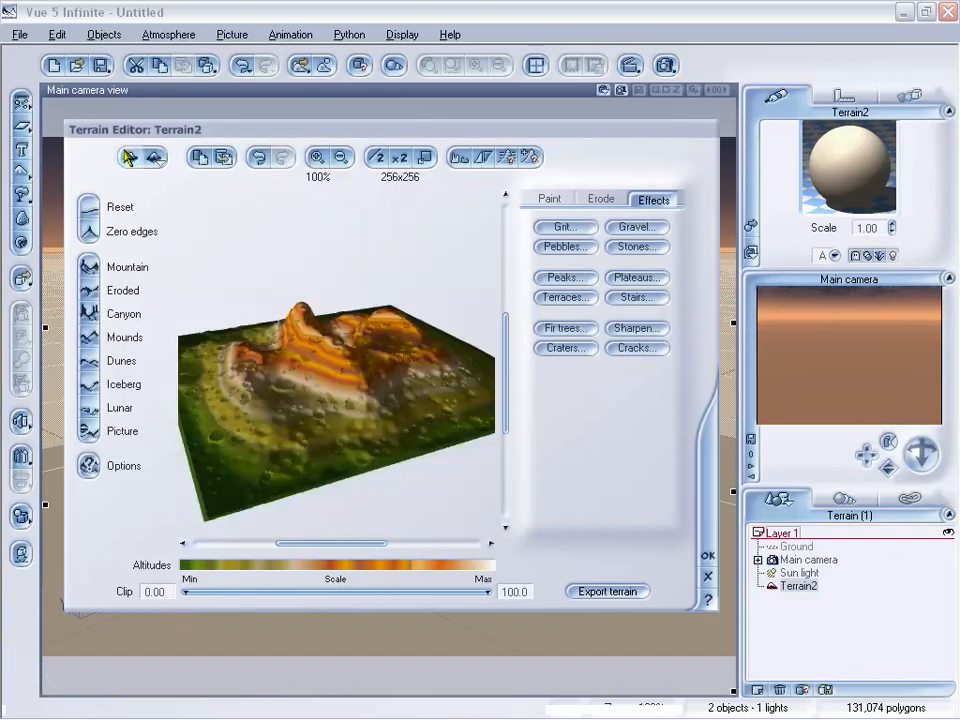
mouse_move(312, 382)
right_down()
mouse_move(279, 355)
mouse_move(236, 377)
mouse_move(317, 433)
mouse_move(332, 369)
mouse_move(339, 405)
mouse_move(314, 494)
mouse_move(420, 375)
mouse_move(351, 354)
mouse_move(331, 402)
mouse_move(402, 407)
mouse_move(367, 446)
mouse_move(393, 400)
right_up()
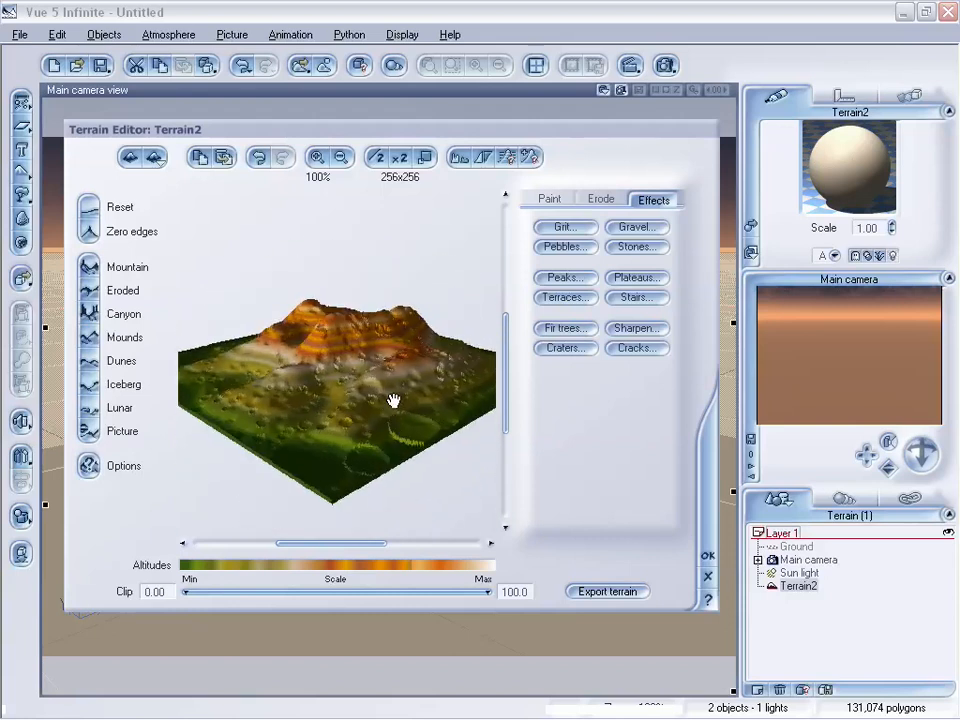
mouse_move(282, 380)
right_down()
mouse_move(309, 357)
mouse_move(380, 387)
right_up()
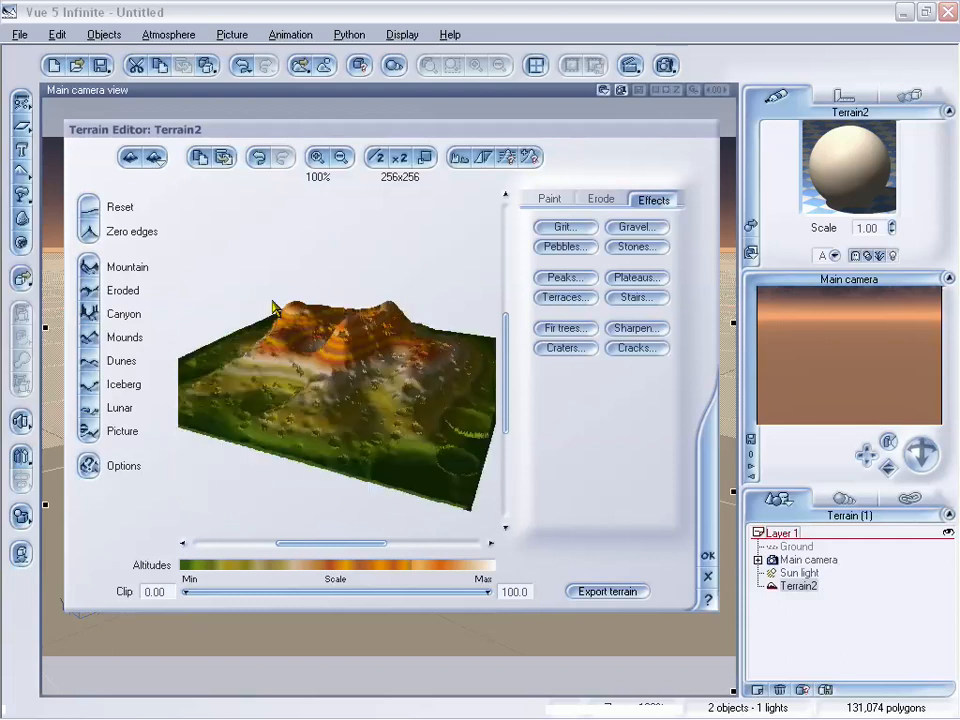
mouse_move(311, 350)
right_down()
mouse_move(385, 356)
mouse_move(348, 366)
right_up()
right_drag(200, 384, 149, 370)
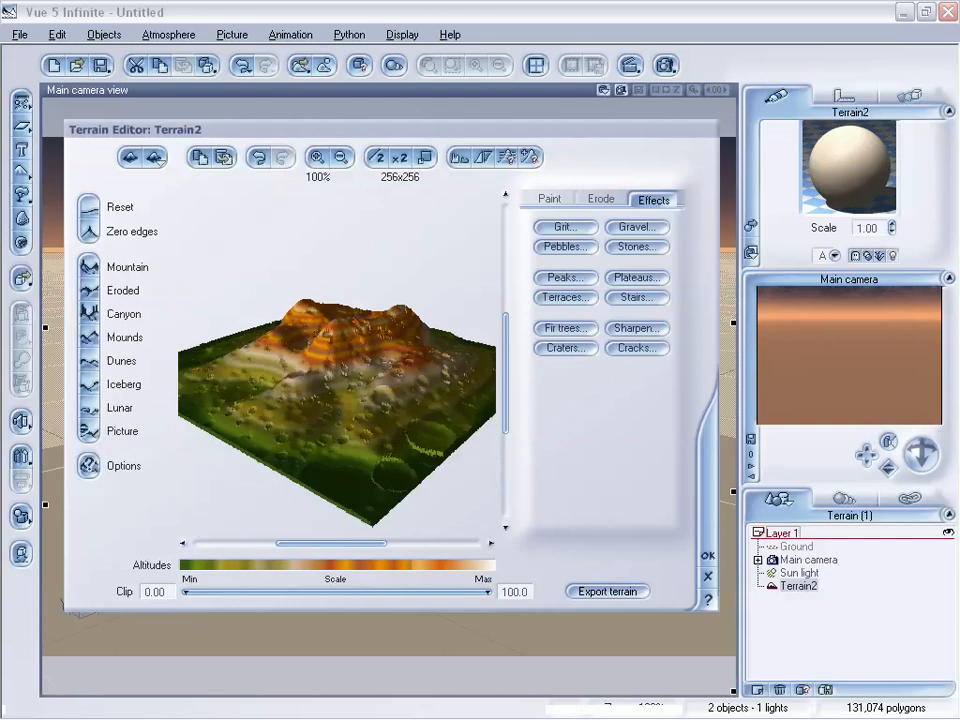
right_drag(208, 386, 165, 372)
right_drag(357, 371, 140, 363)
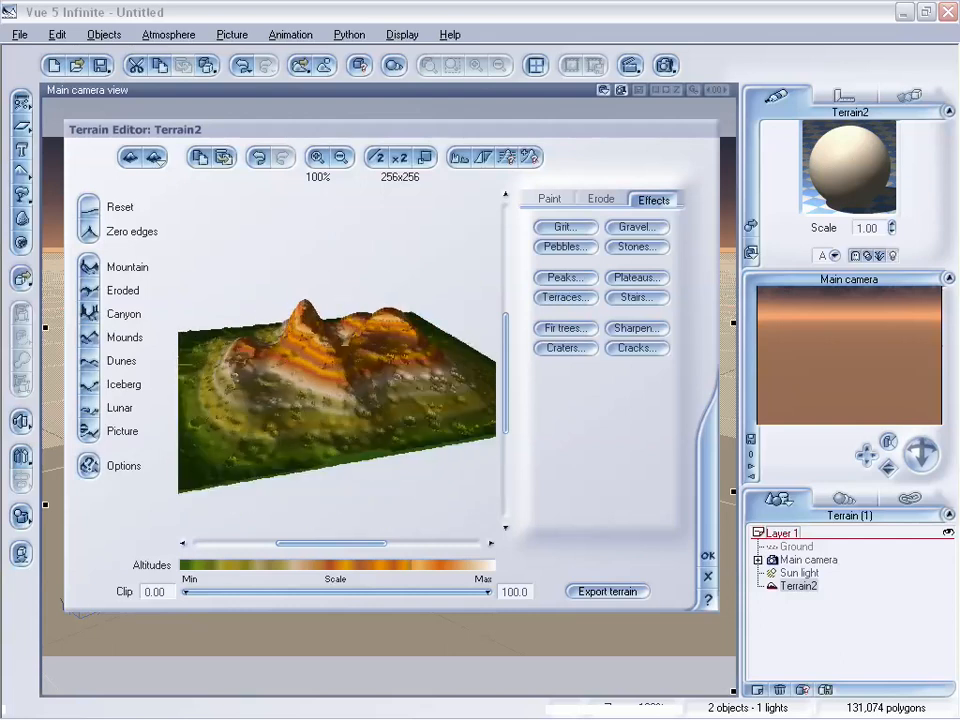
right_drag(356, 370, 148, 367)
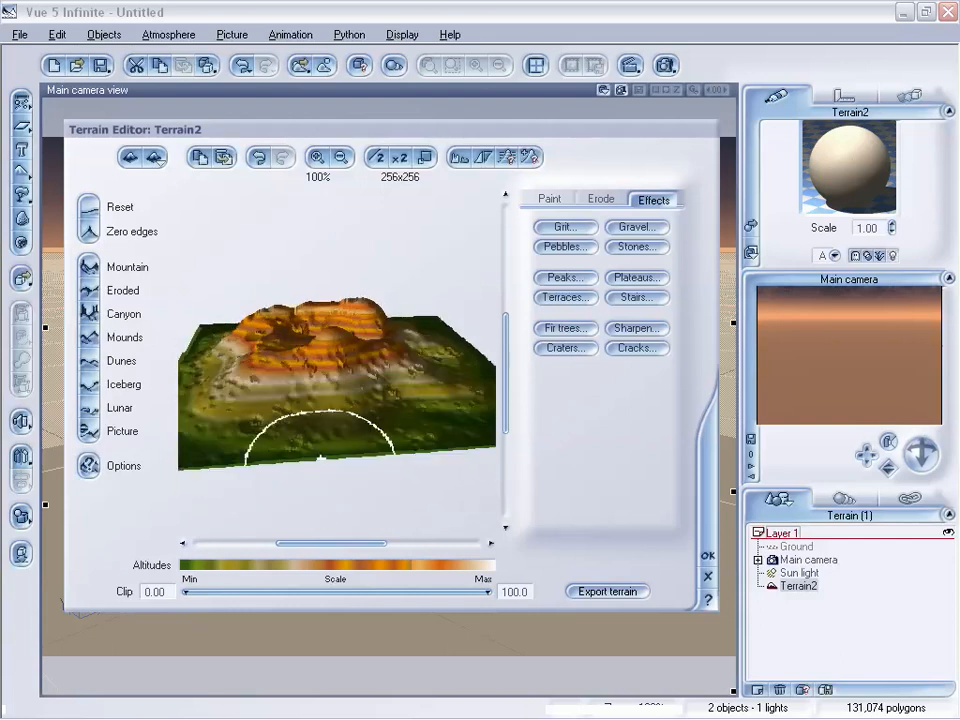
- Paint the Stairs effect across the terrain's slopes directly in the editor's 3D view
right_drag(272, 384, 364, 418)
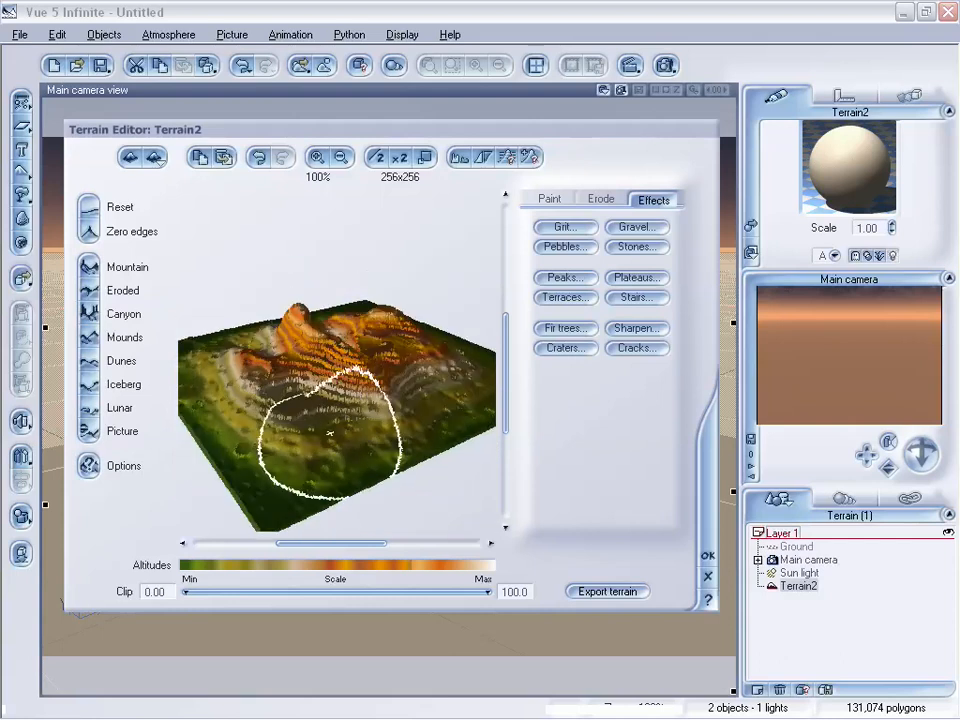
click(550, 199)
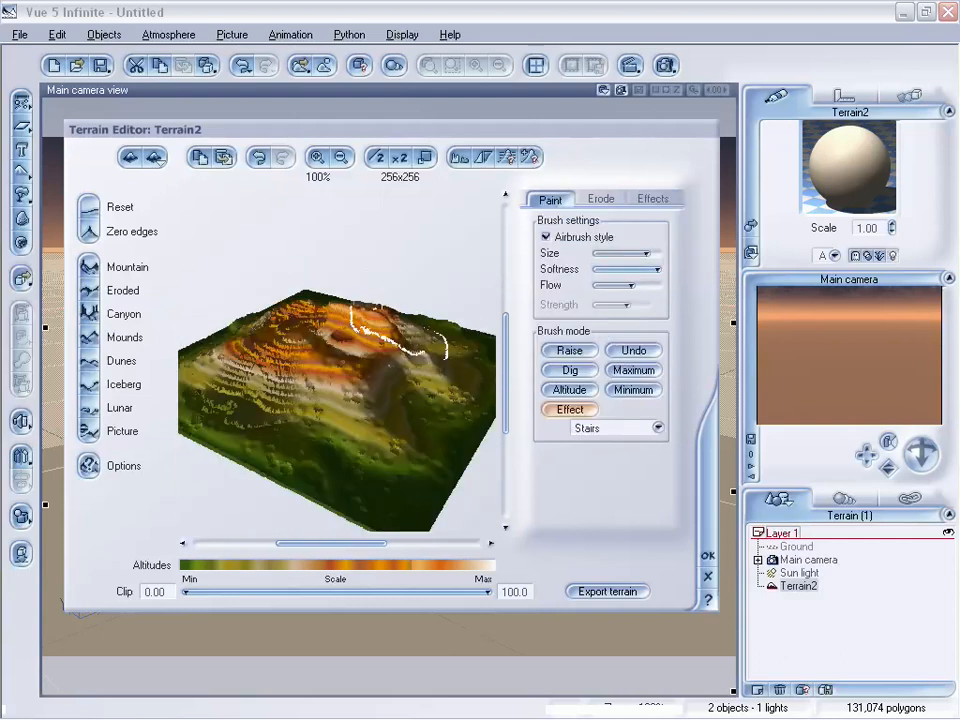
right_drag(353, 396, 360, 418)
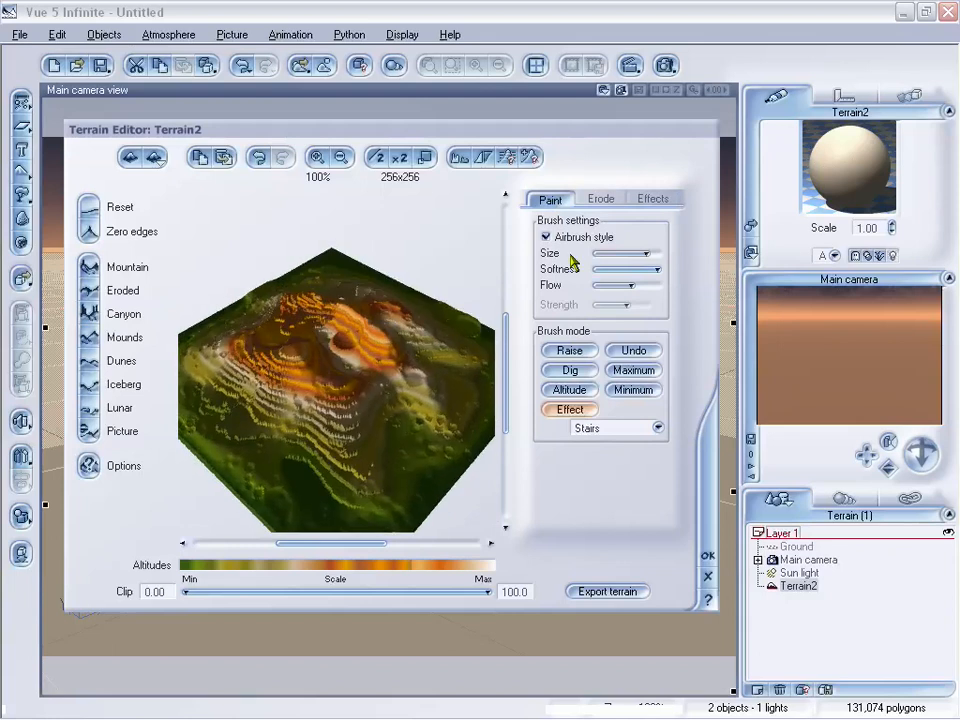
- Raise a higher ridge near the terrain's center with the Raise brush and accept the terrain edits
click(569, 350)
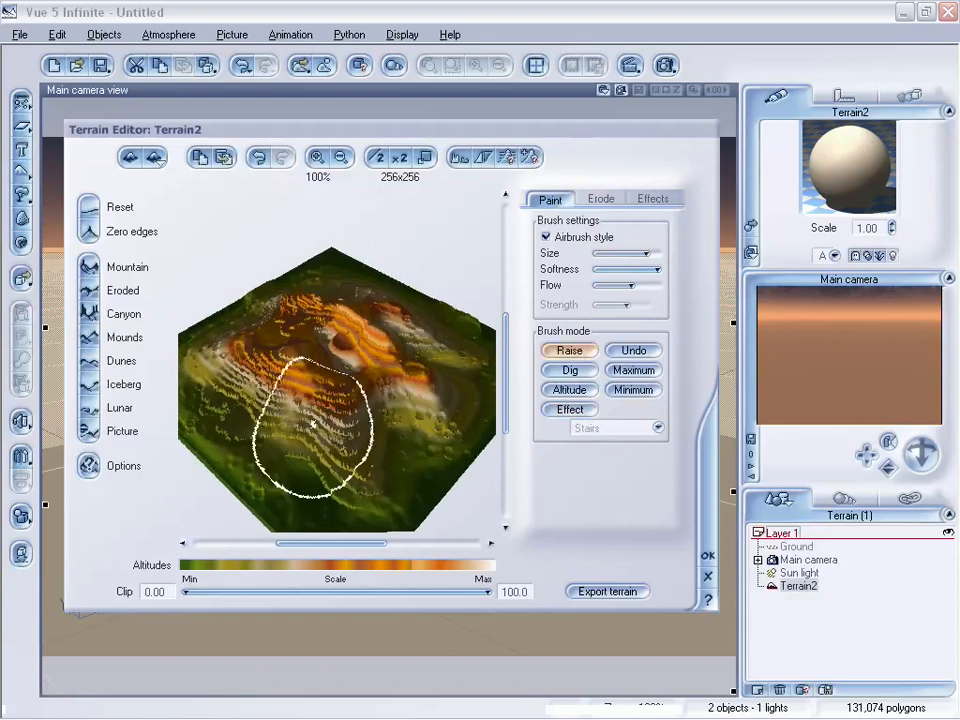
right_drag(377, 356, 338, 375)
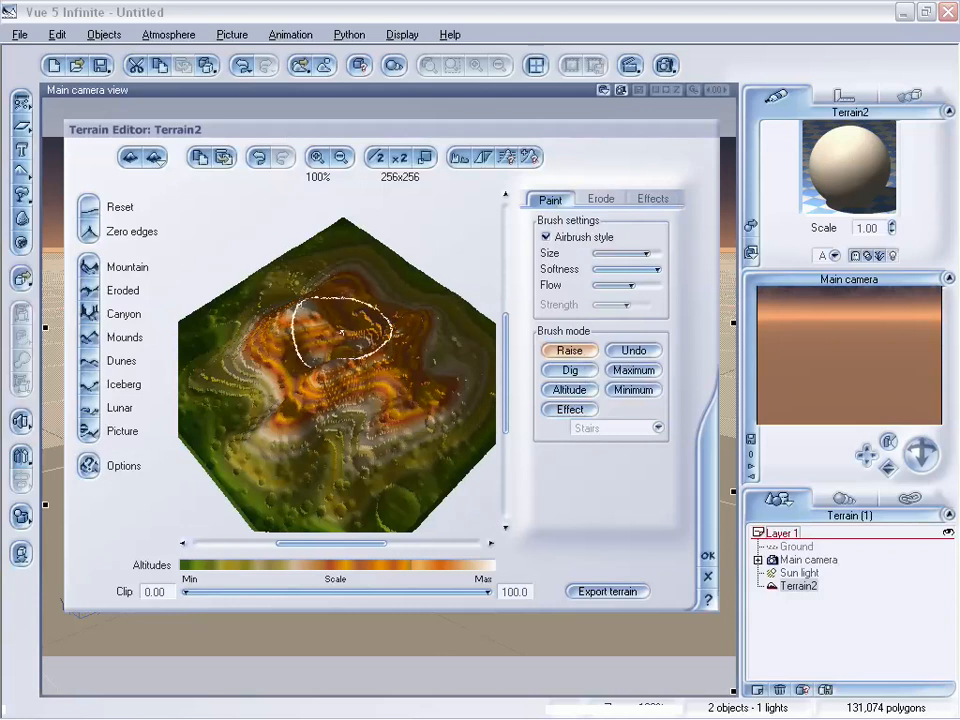
mouse_move(332, 461)
right_down()
mouse_move(386, 422)
mouse_move(313, 378)
mouse_move(346, 385)
right_up()
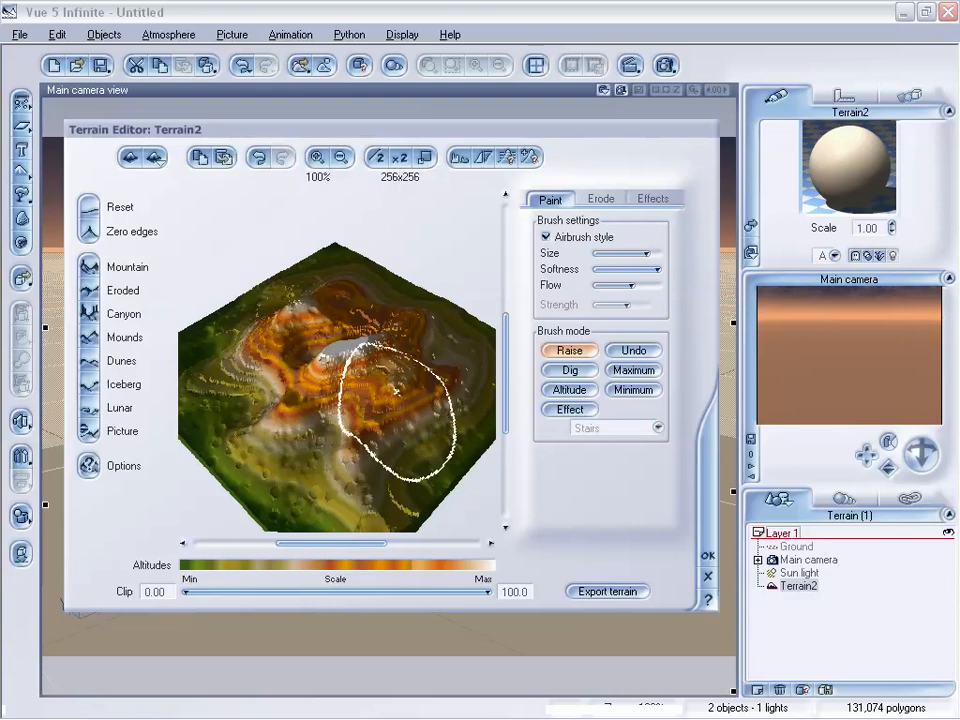
click(709, 557)
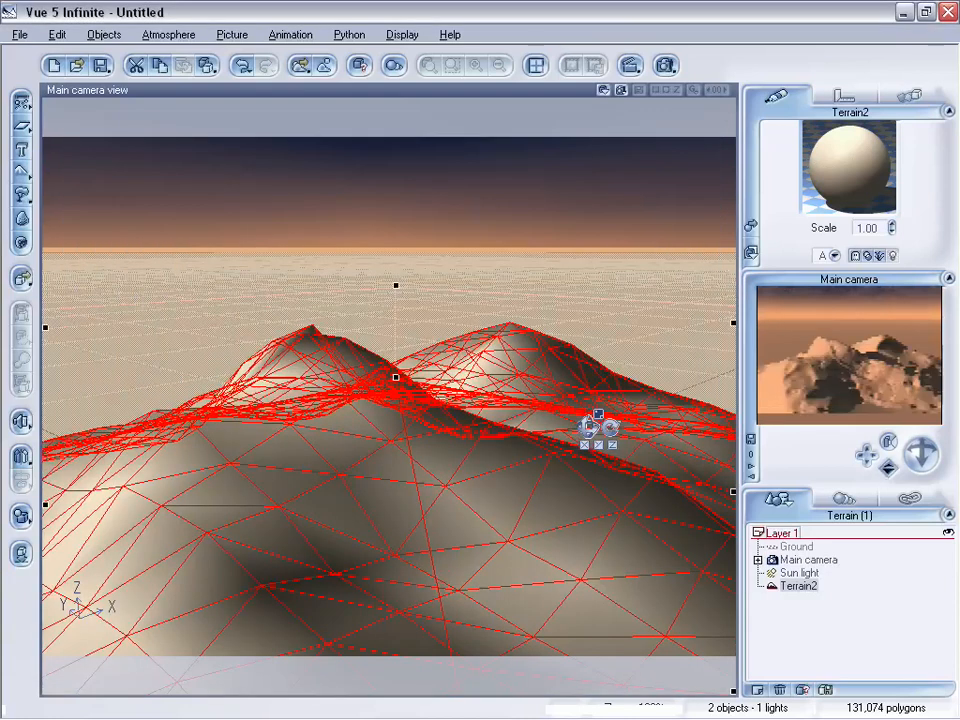
- Move Terrain2 up so it floats above the ground within the main camera view, and deselect it
drag(912, 458, 907, 439)
drag(490, 444, 494, 236)
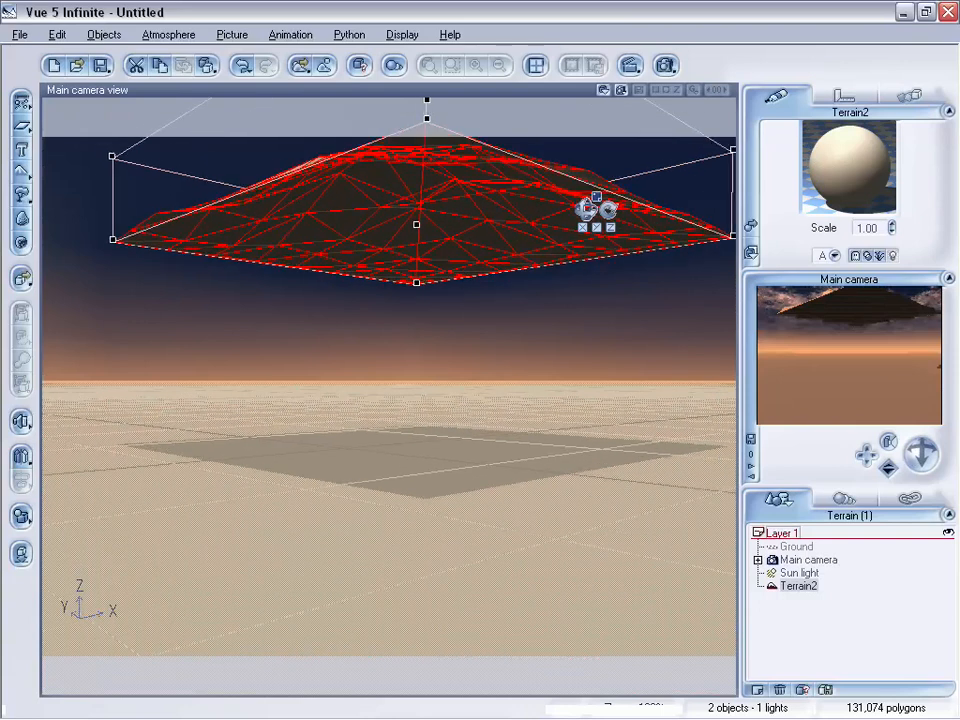
drag(208, 214, 208, 272)
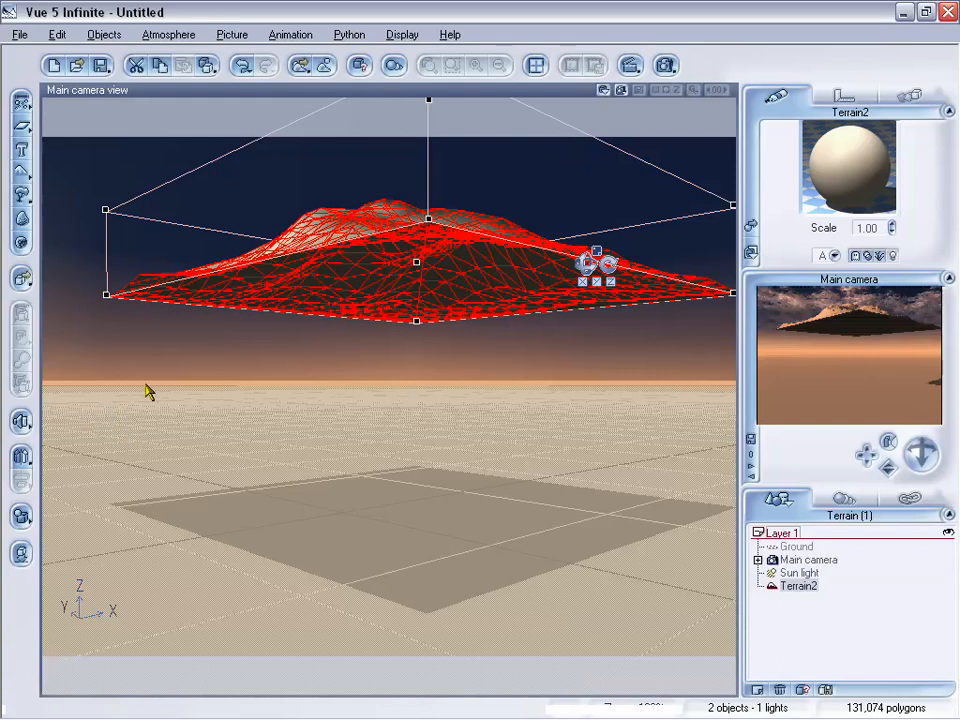
click(375, 428)
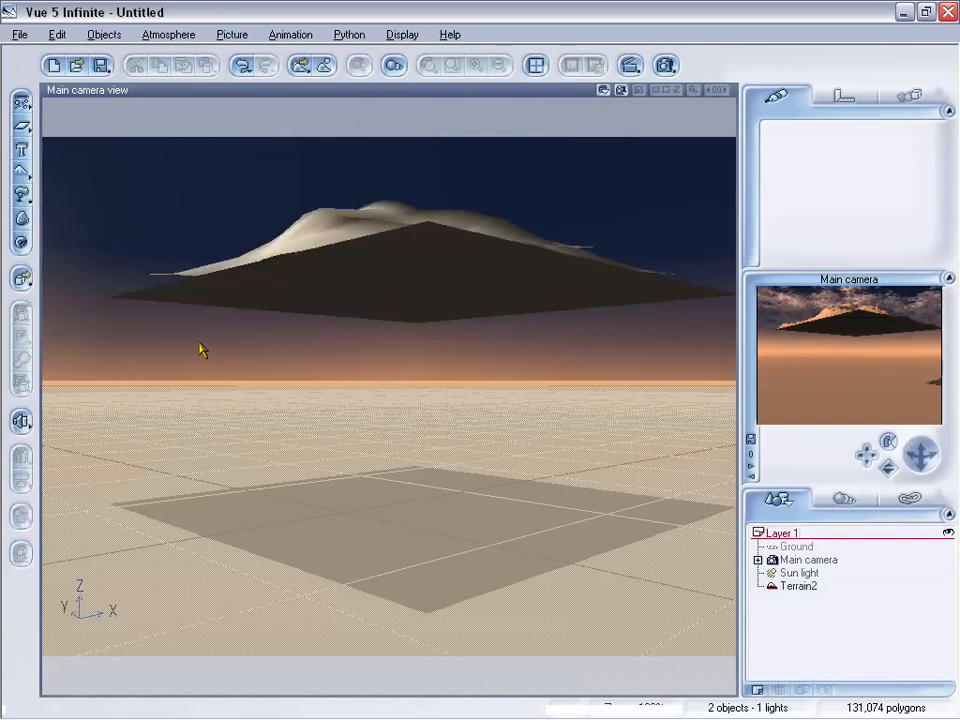
- Add a point light beneath the floating Terrain2 and frame the terrain's flat underside from below
click(24, 423)
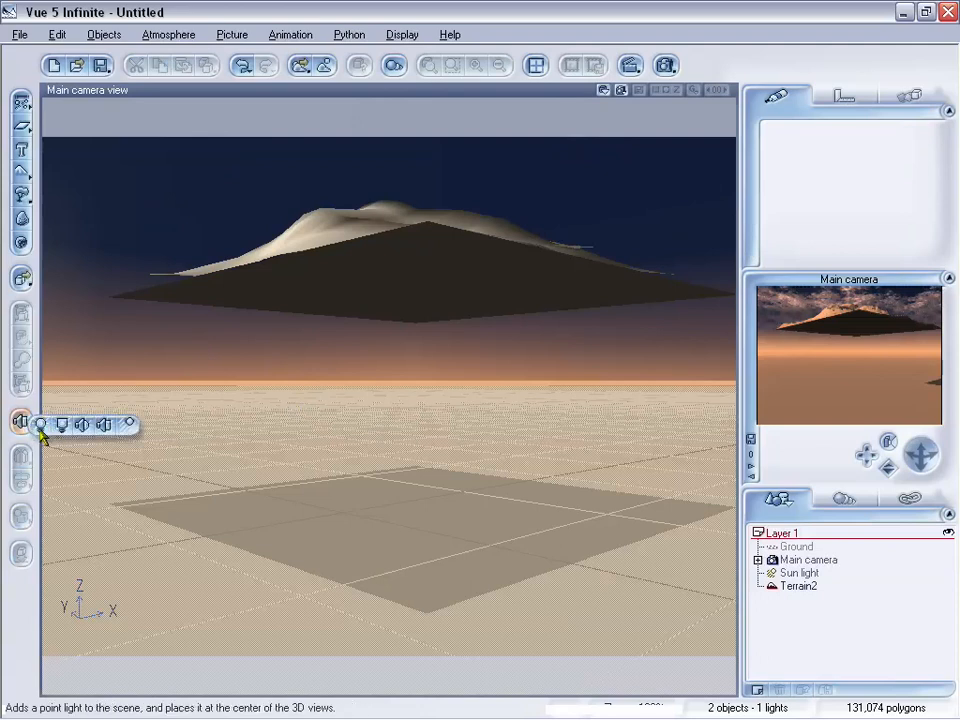
click(42, 426)
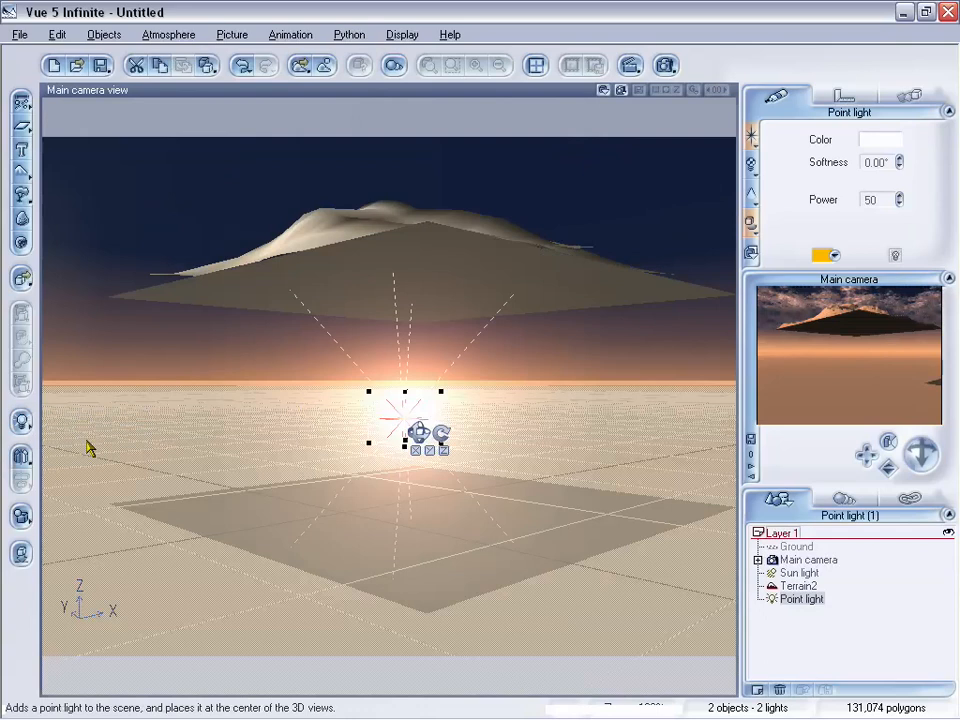
drag(922, 454, 920, 436)
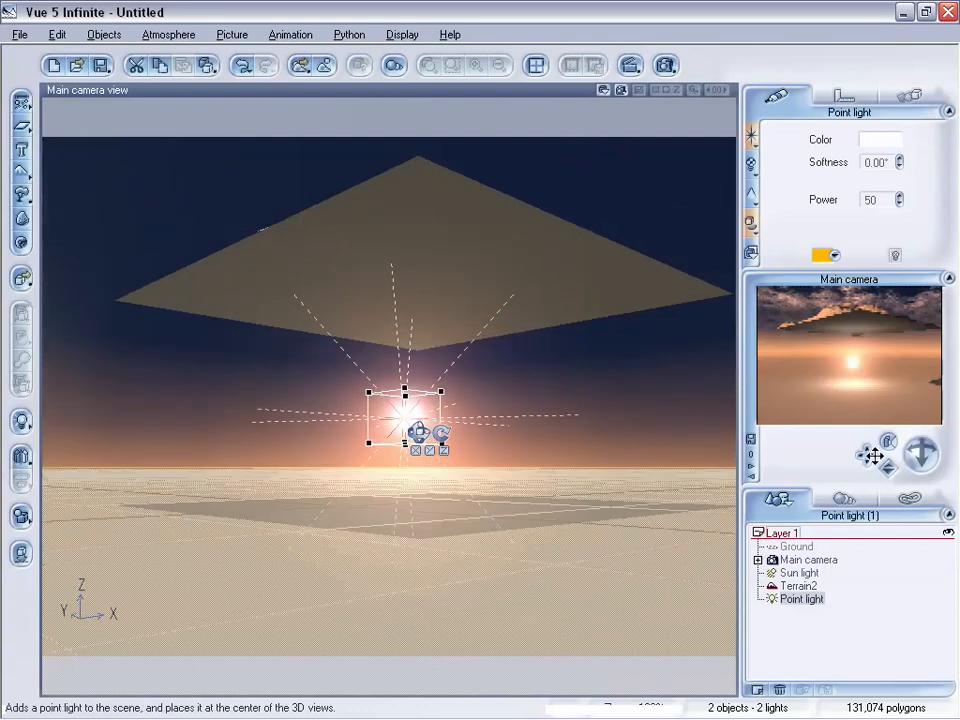
mouse_move(866, 455)
mouse_down()
mouse_move(866, 438)
mouse_move(915, 440)
mouse_move(881, 457)
mouse_up()
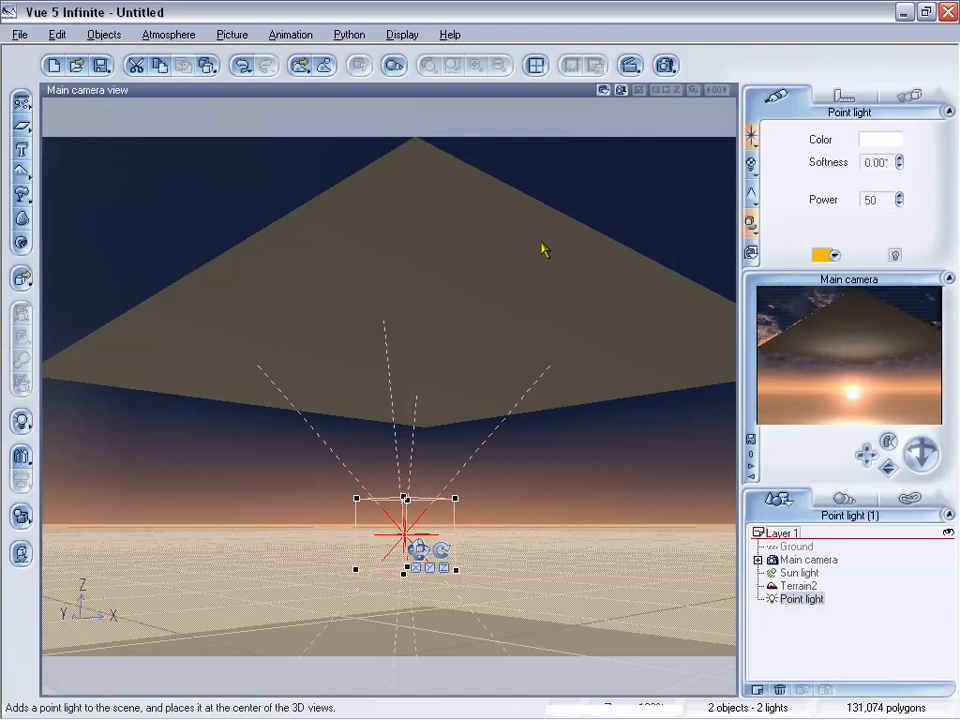
- Turn on Skin Only for Terrain2 in the Terrain Editor, accept it and examine the hollow underside
click(443, 324)
double_click(484, 306)
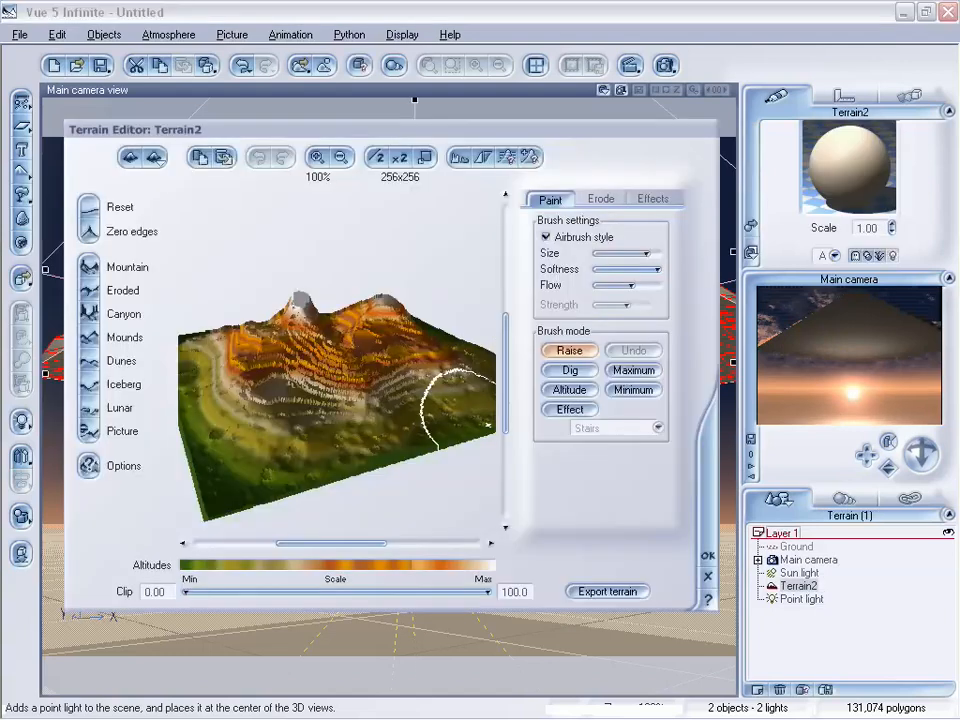
click(155, 157)
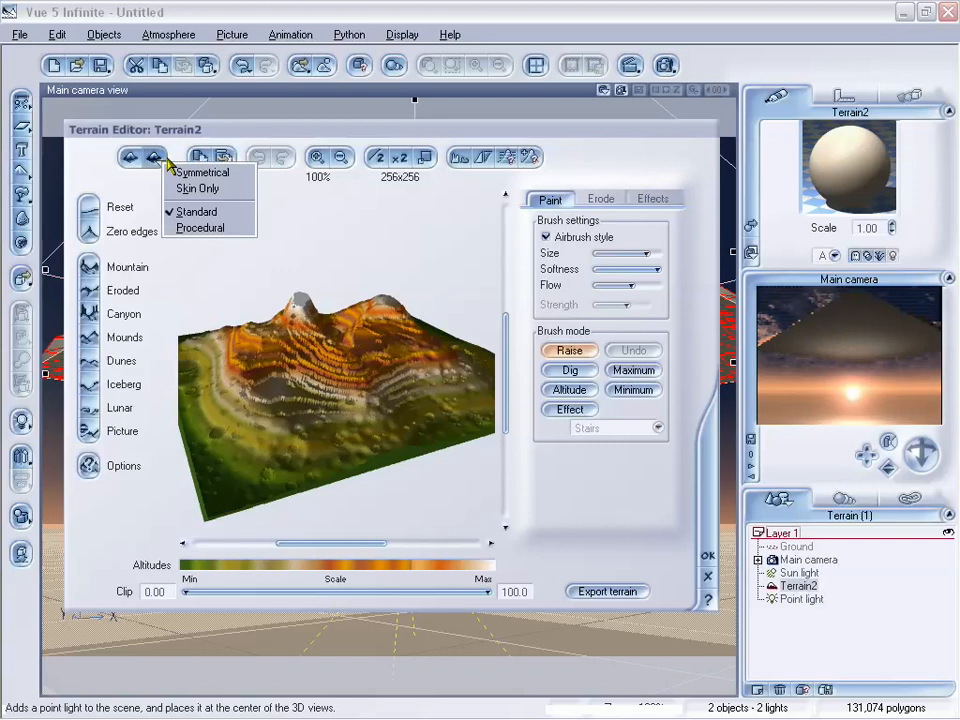
click(200, 188)
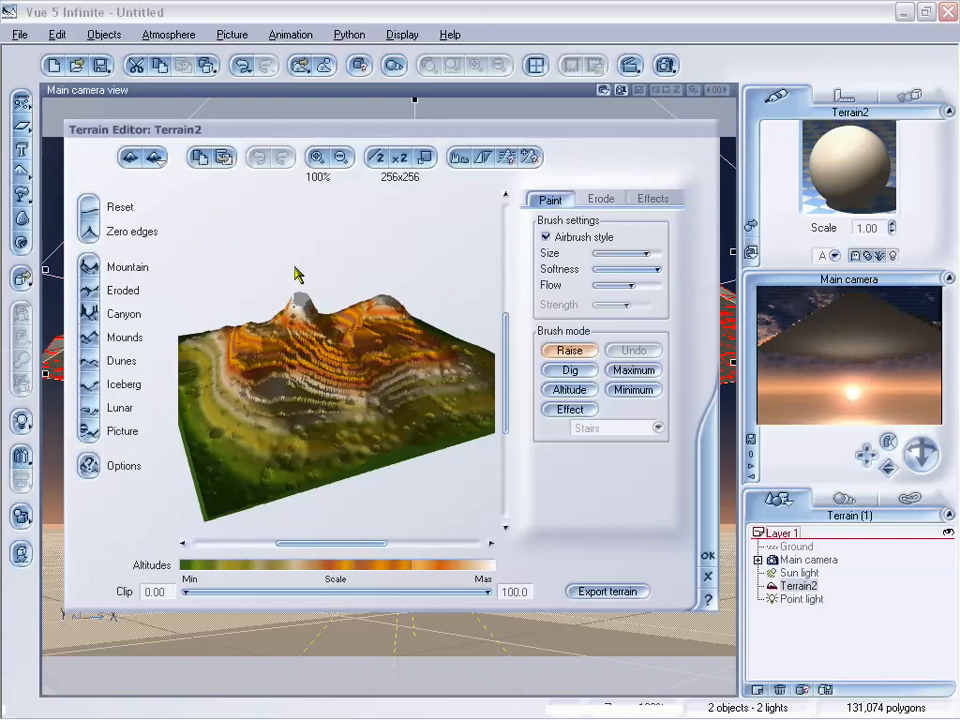
click(708, 555)
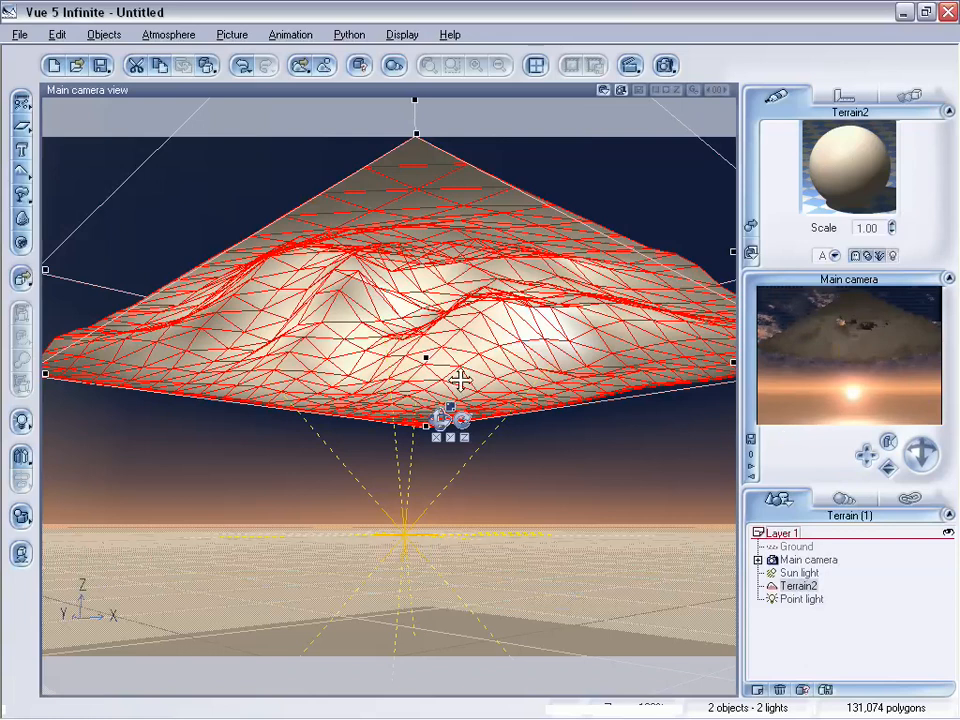
mouse_move(887, 467)
mouse_down()
mouse_move(898, 440)
mouse_move(889, 467)
mouse_up()
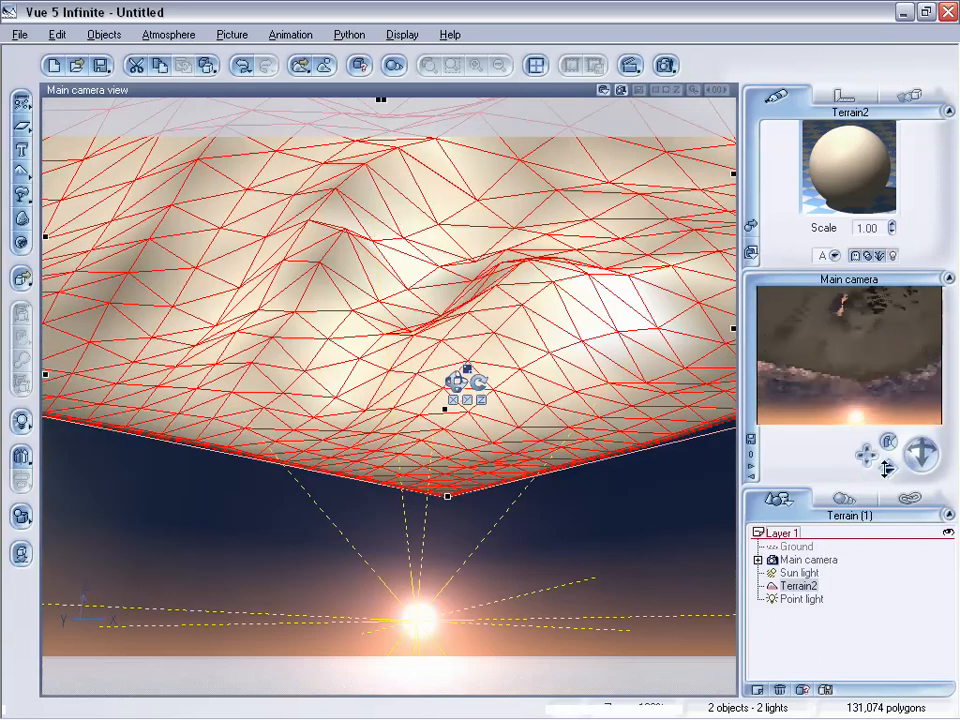
drag(886, 468, 920, 452)
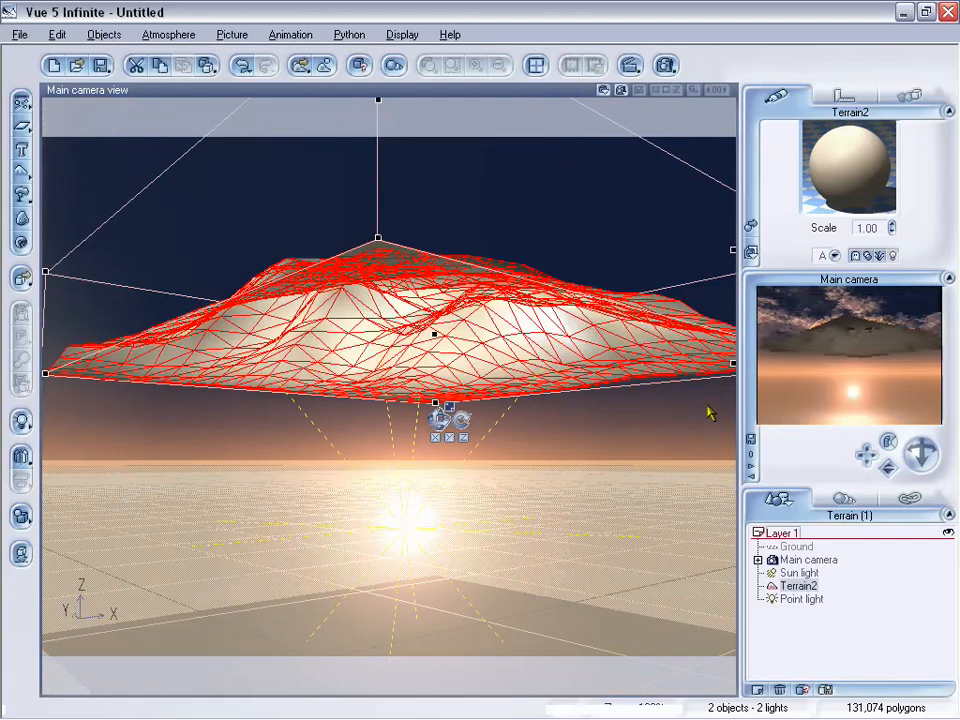
- Make Terrain2 symmetrical in the Terrain Editor, accept it and examine the mirrored relief from several sides
double_click(336, 324)
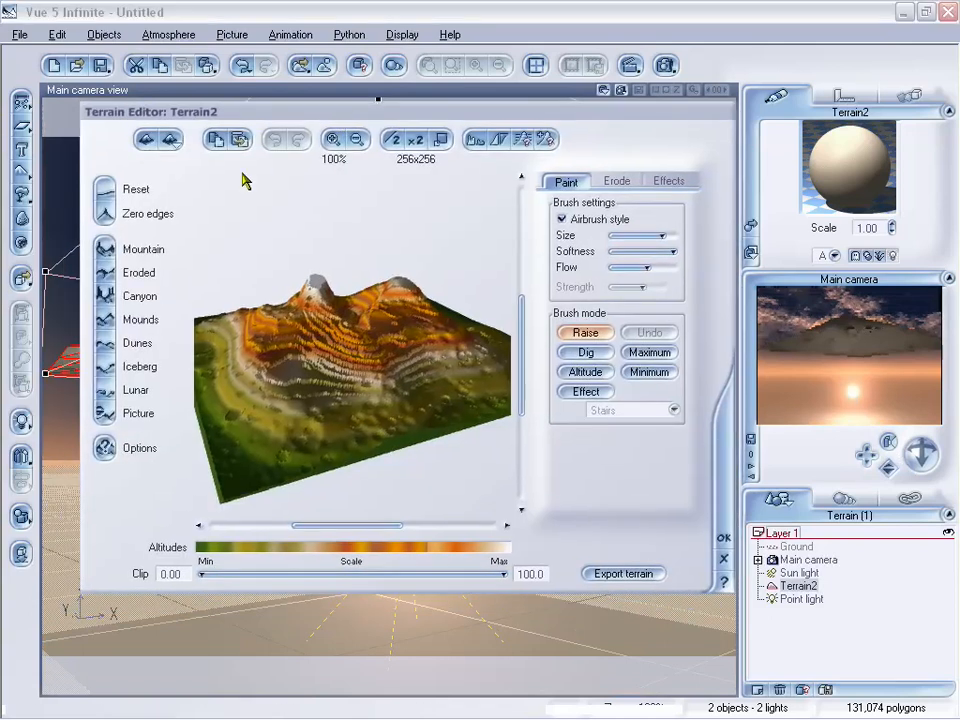
click(174, 150)
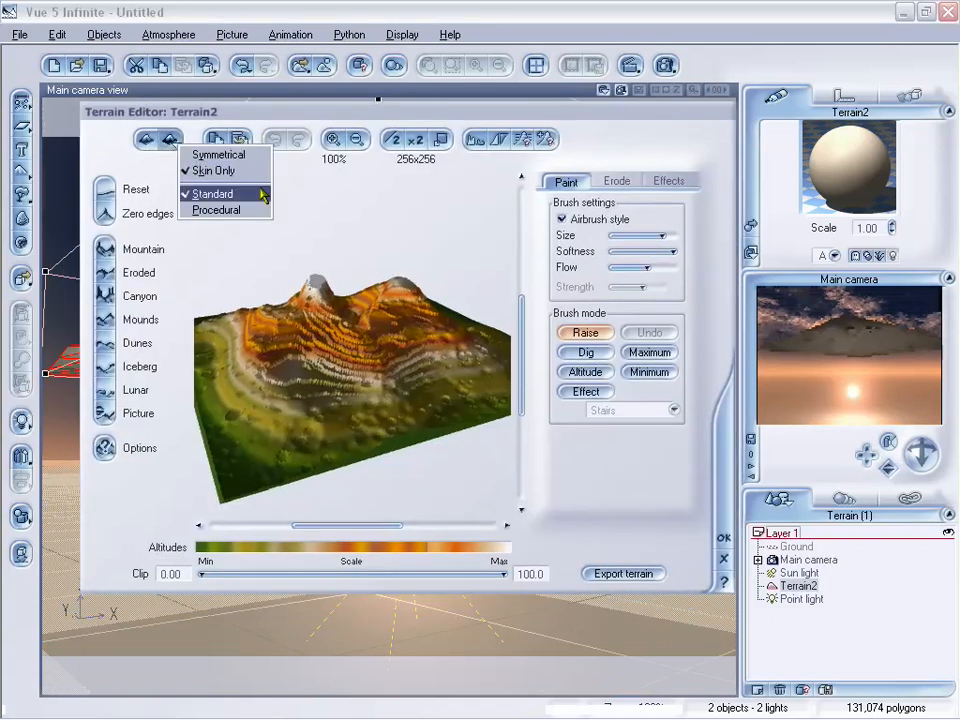
click(243, 157)
drag(317, 285, 414, 352)
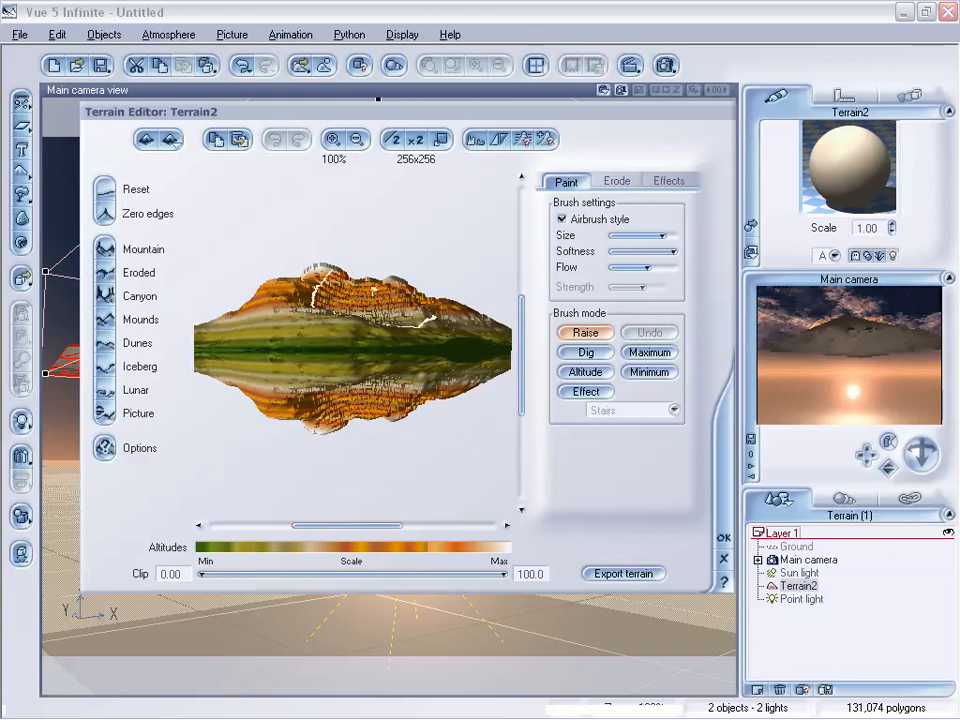
click(721, 540)
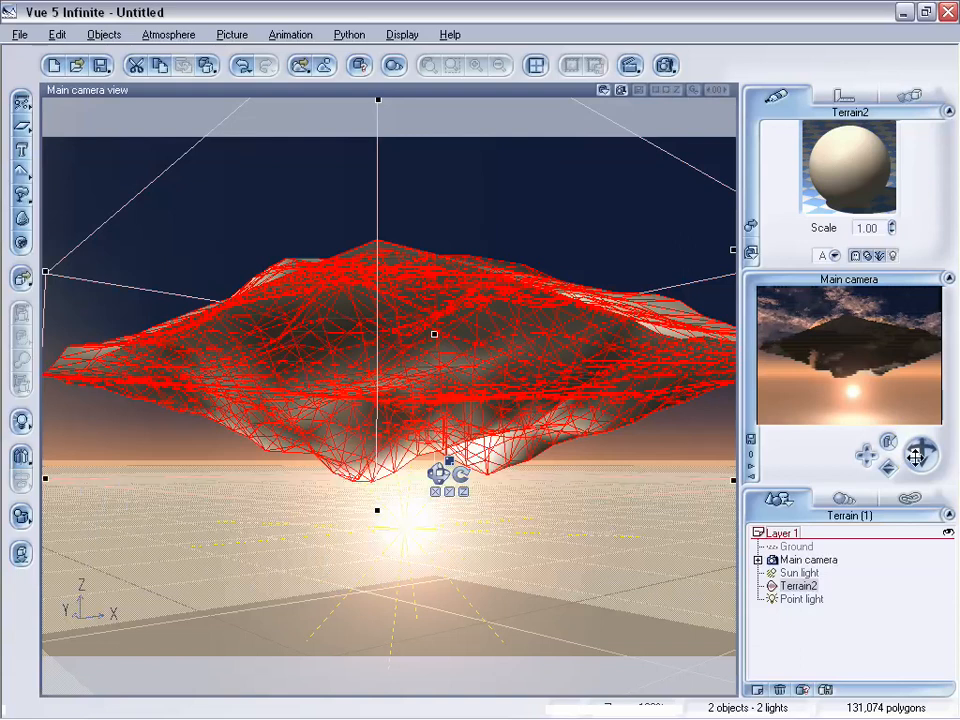
drag(920, 454, 918, 502)
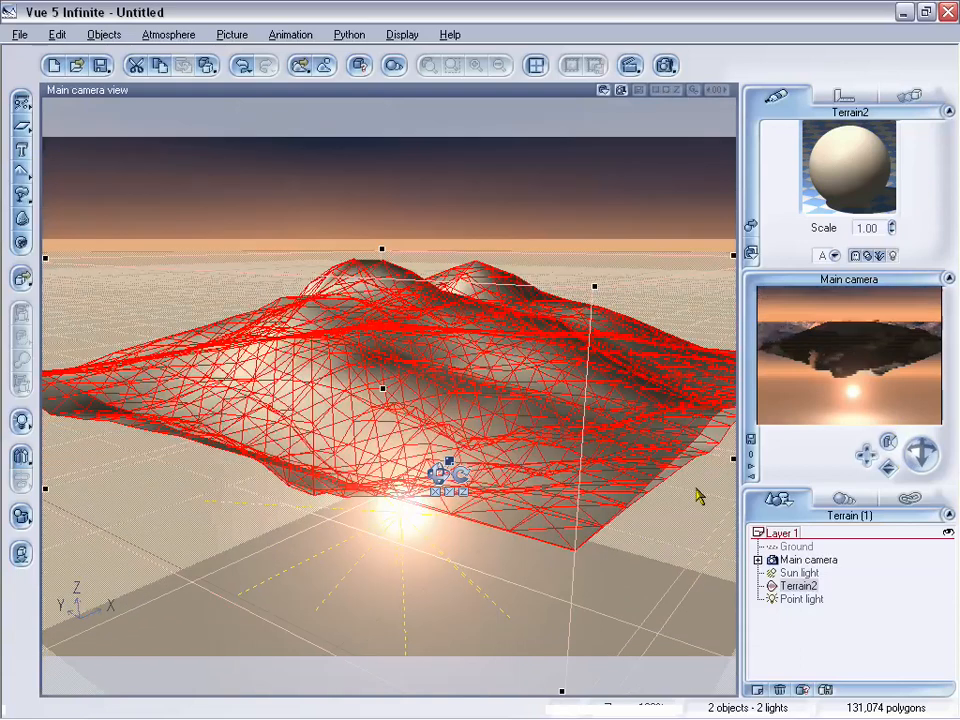
drag(912, 456, 863, 416)
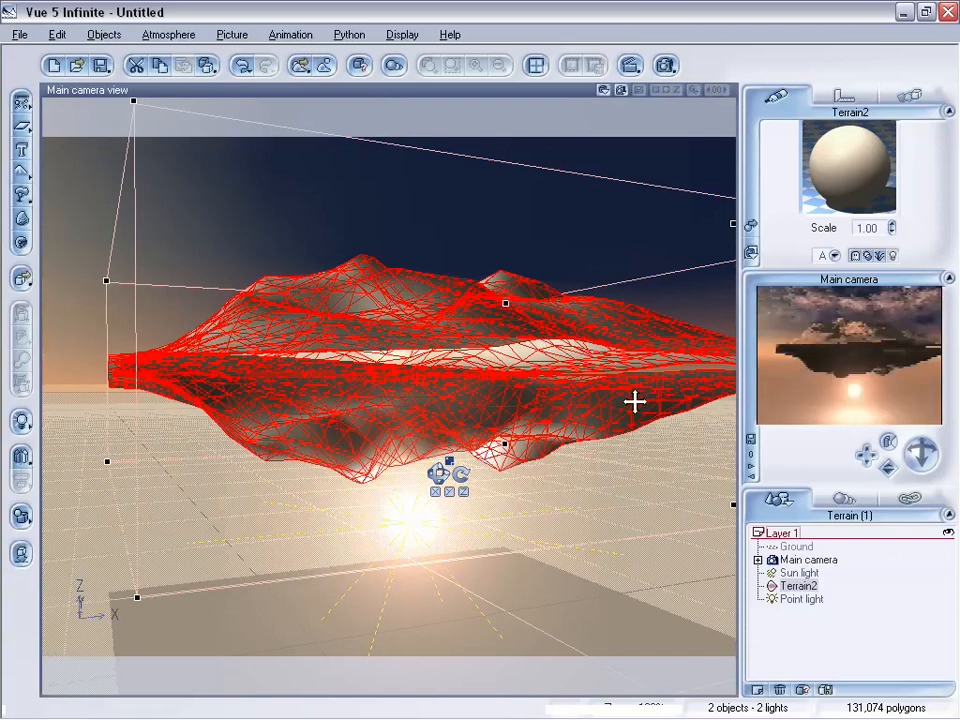
drag(905, 452, 914, 447)
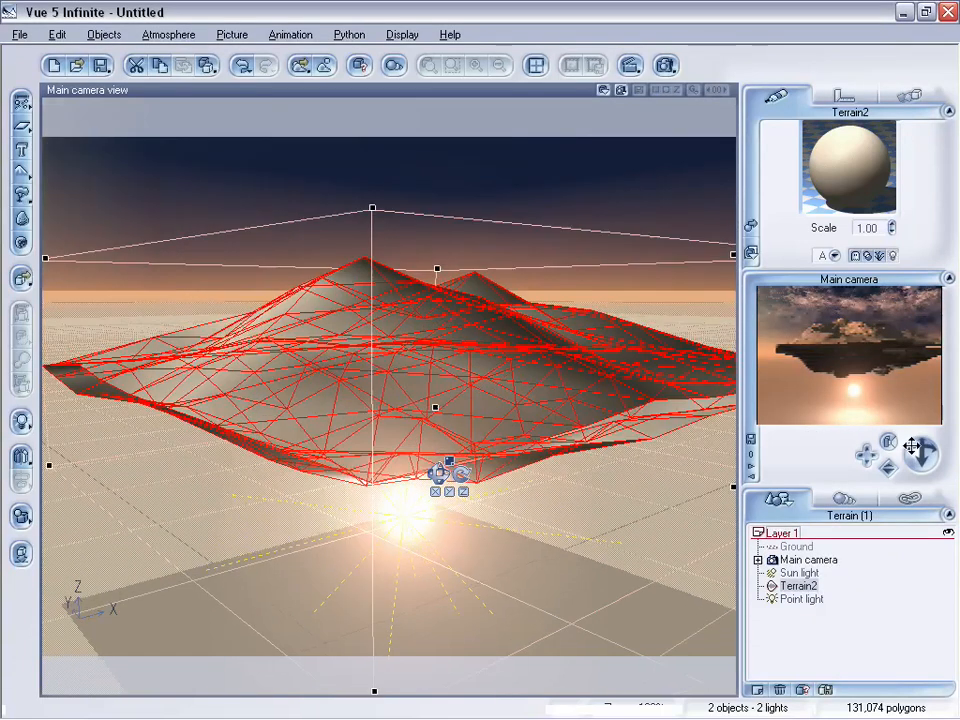
- Dig down Terrain2's outer edges in the editor's top view and accept the terrain edits
double_click(484, 336)
mouse_move(341, 424)
right_down()
mouse_move(360, 343)
mouse_move(354, 354)
mouse_move(331, 317)
mouse_move(318, 335)
right_up()
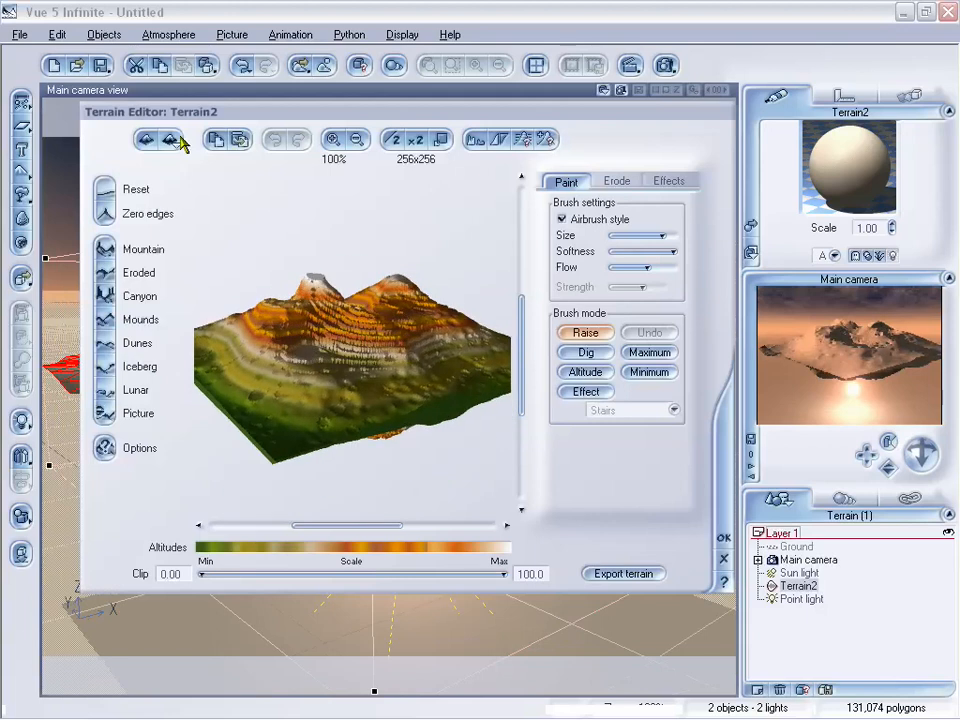
click(148, 140)
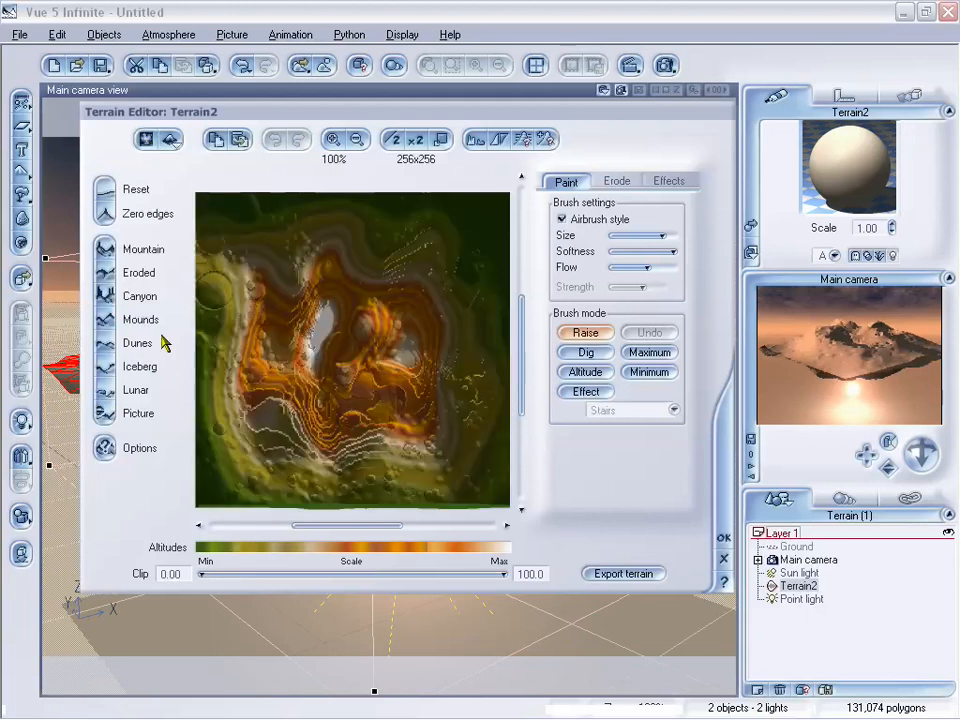
click(584, 353)
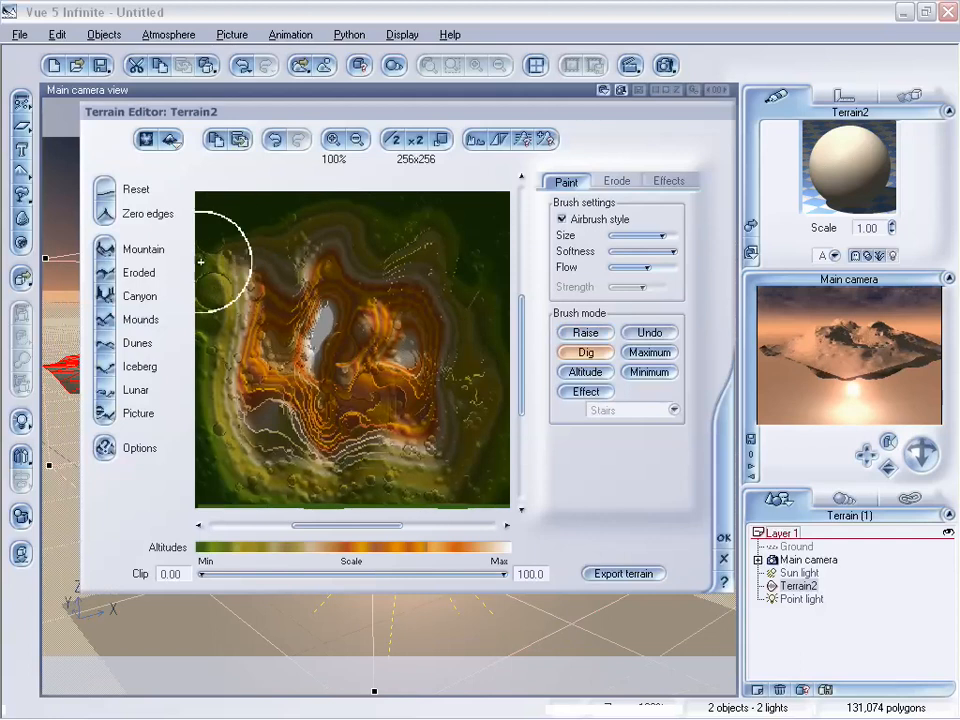
mouse_move(216, 224)
mouse_down()
mouse_move(204, 388)
mouse_move(242, 484)
mouse_move(204, 392)
mouse_move(232, 218)
mouse_move(490, 226)
mouse_move(496, 344)
mouse_move(475, 465)
mouse_move(458, 503)
mouse_move(383, 537)
mouse_move(326, 508)
mouse_move(356, 503)
mouse_move(287, 497)
mouse_move(482, 461)
mouse_move(510, 321)
mouse_move(499, 289)
mouse_up()
click(723, 538)
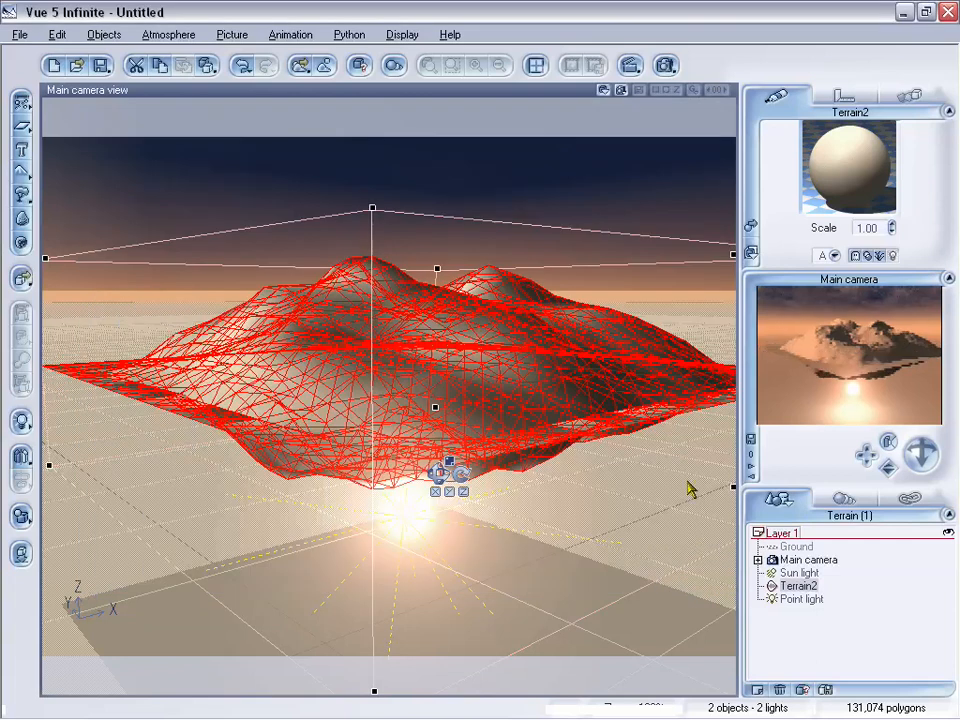
drag(921, 454, 921, 454)
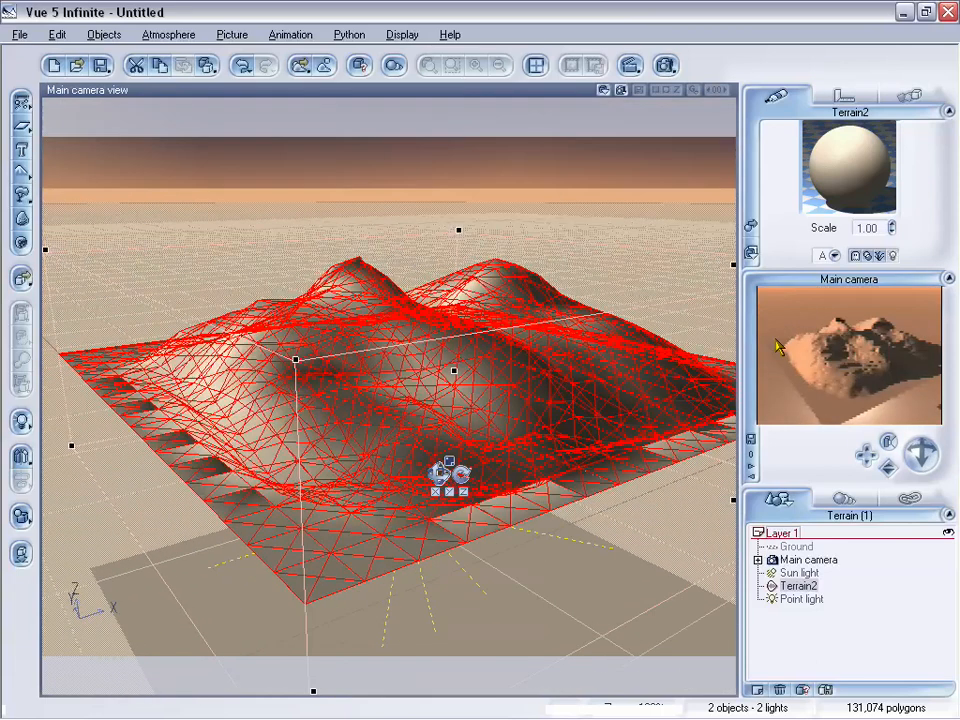
- Clip Terrain2's lowest altitudes at 1.82 to cut away the flat border, and accept the edit
double_click(510, 369)
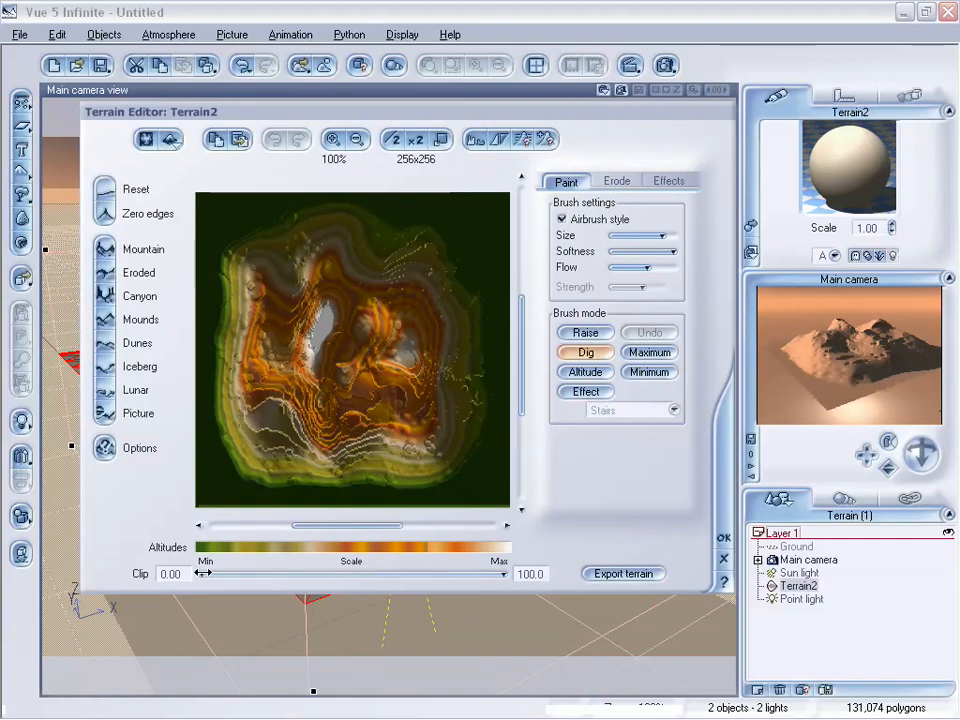
mouse_move(204, 573)
mouse_down()
mouse_move(229, 574)
mouse_move(203, 578)
mouse_move(223, 578)
mouse_move(215, 578)
mouse_up()
drag(205, 580, 208, 580)
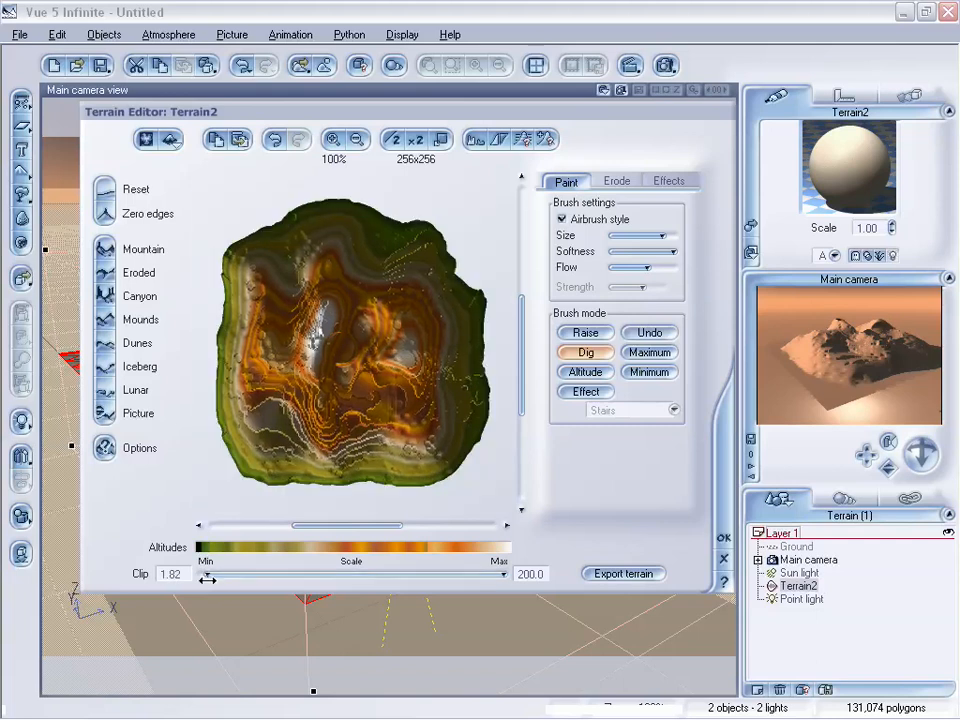
click(724, 537)
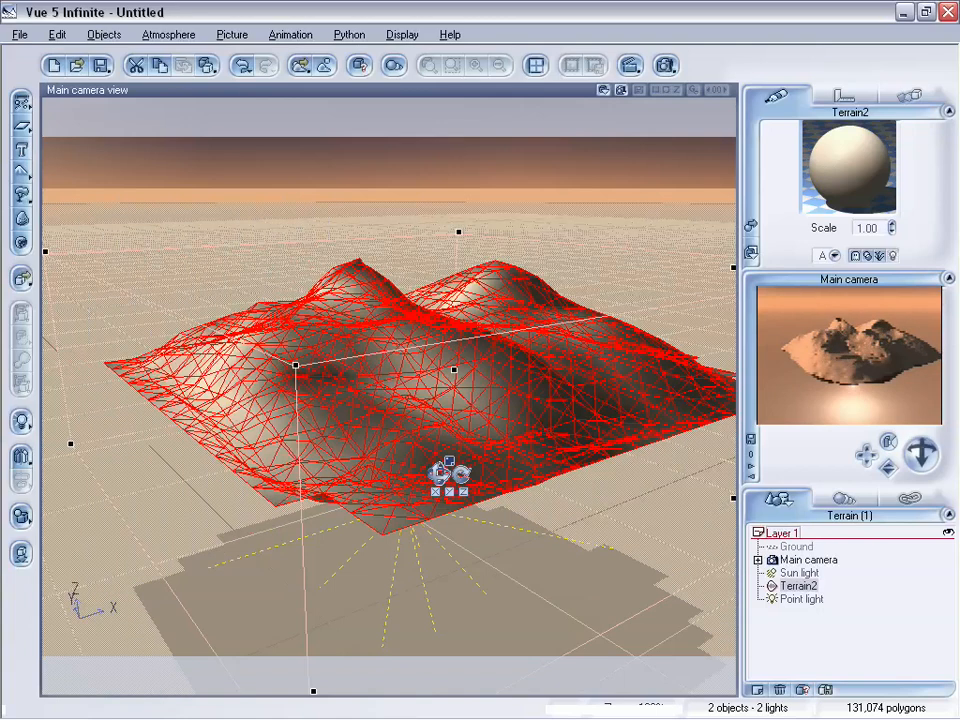
mouse_move(921, 454)
mouse_down()
mouse_move(926, 446)
mouse_move(914, 472)
mouse_up()
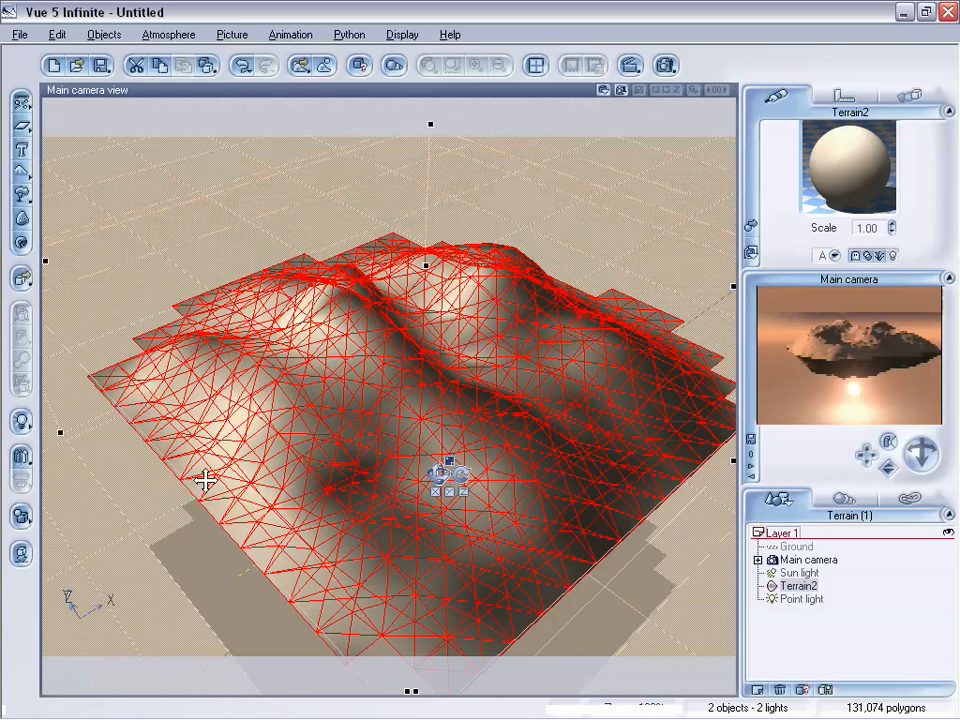
mouse_move(921, 454)
mouse_down()
mouse_move(920, 441)
mouse_move(918, 471)
mouse_up()
- Clip Terrain2's altitudes to the range 24.92 to 62.92, accept the edit and examine the resulting openings
double_click(448, 398)
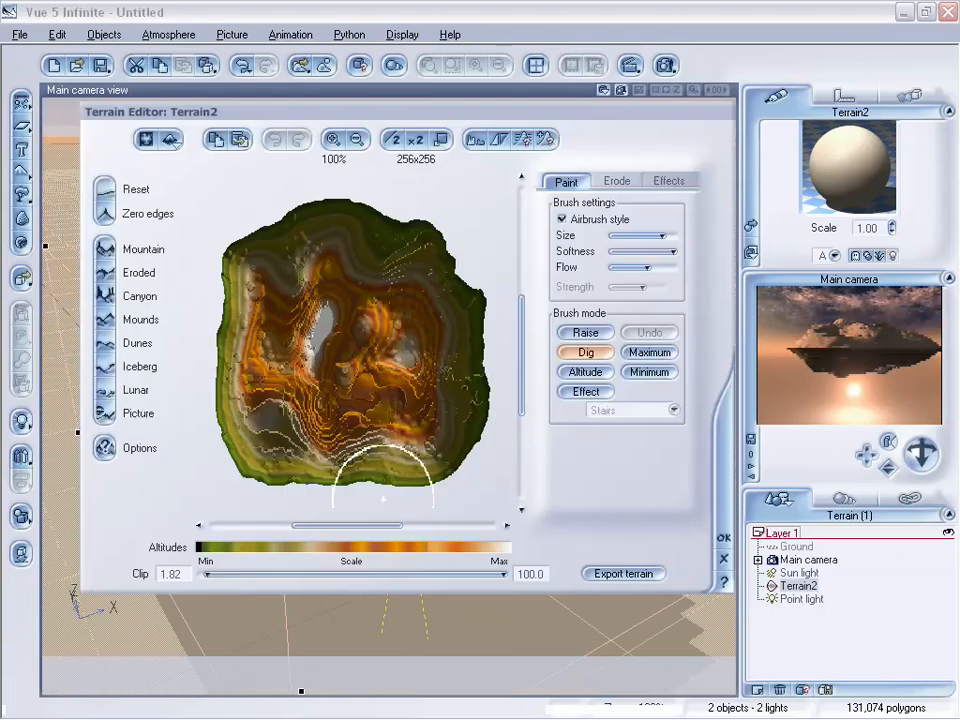
drag(207, 574, 299, 575)
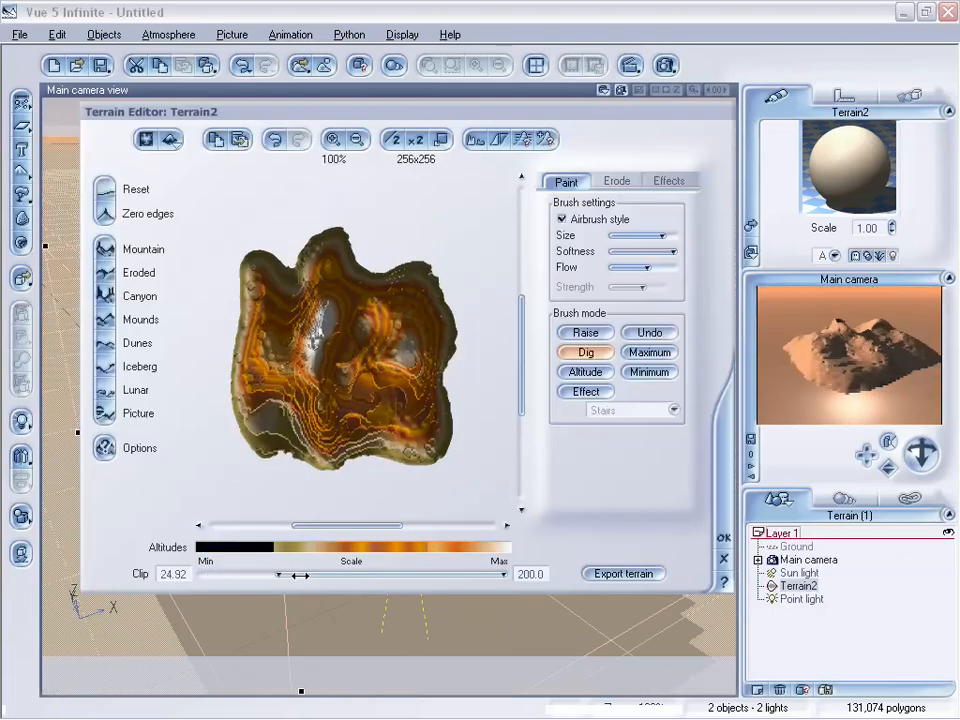
drag(504, 574, 389, 572)
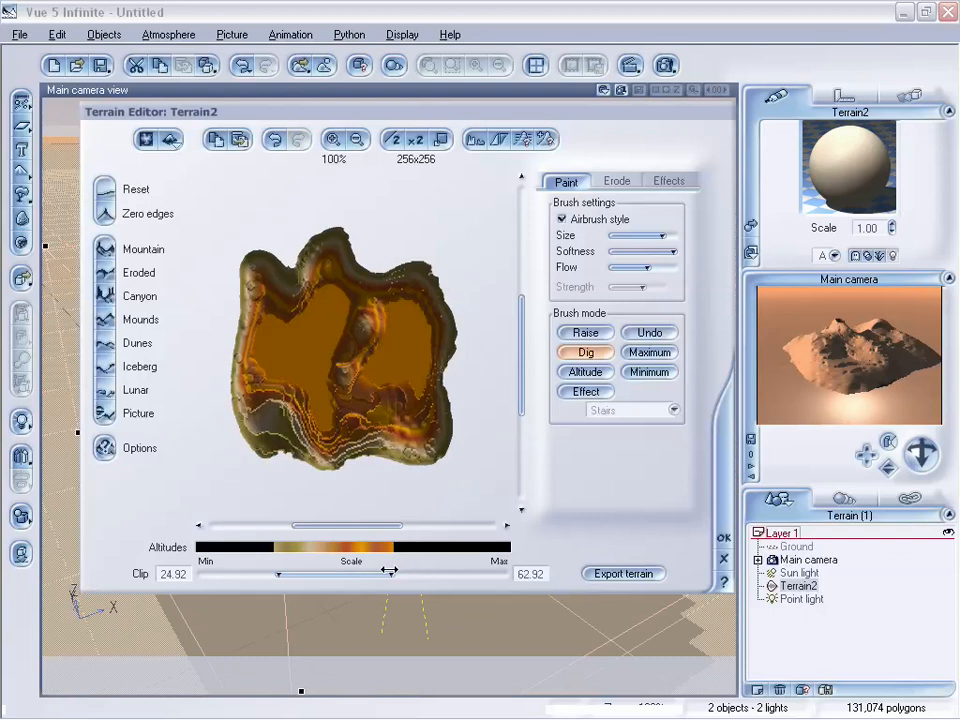
click(724, 537)
right_click(885, 374)
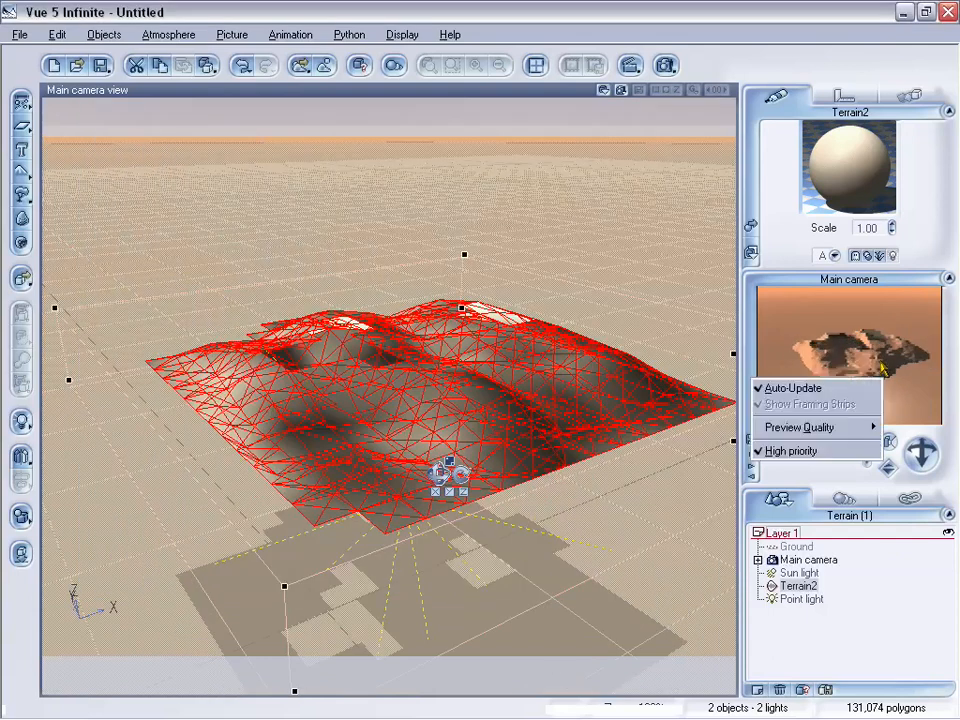
click(870, 325)
drag(503, 455, 510, 426)
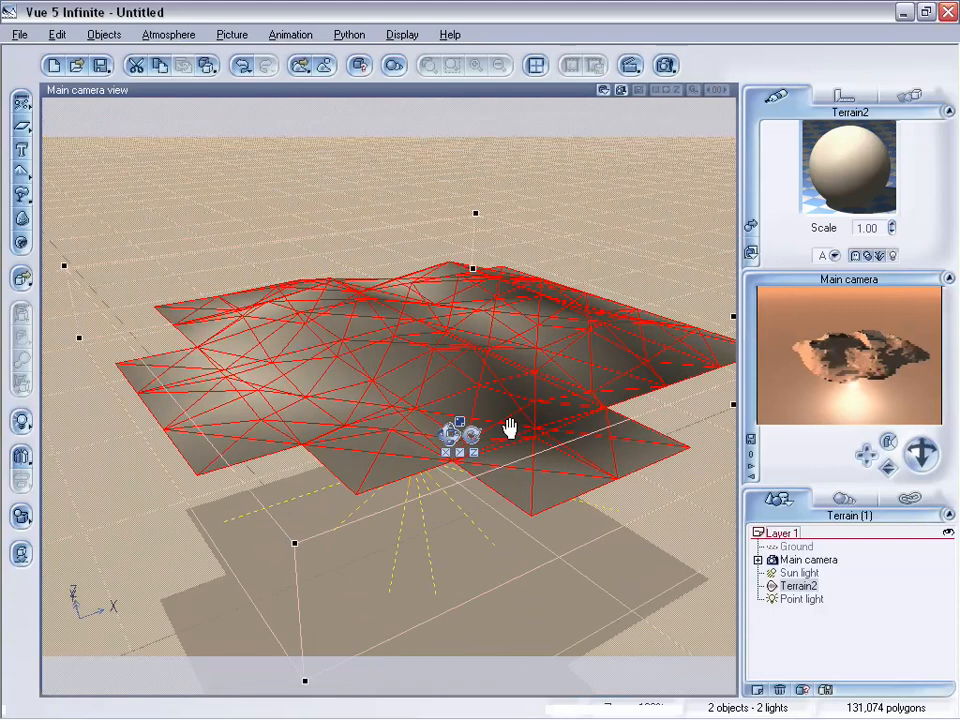
drag(932, 452, 888, 467)
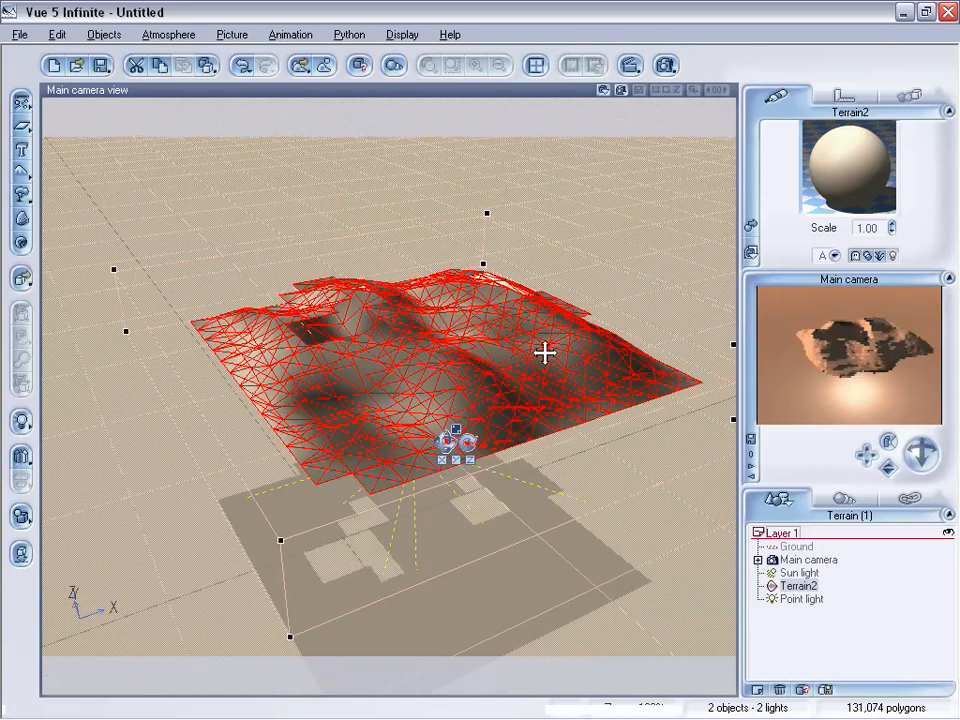
- Delete Terrain2 and the point light, and add a procedural terrain to the scene in their place
key(Delete)
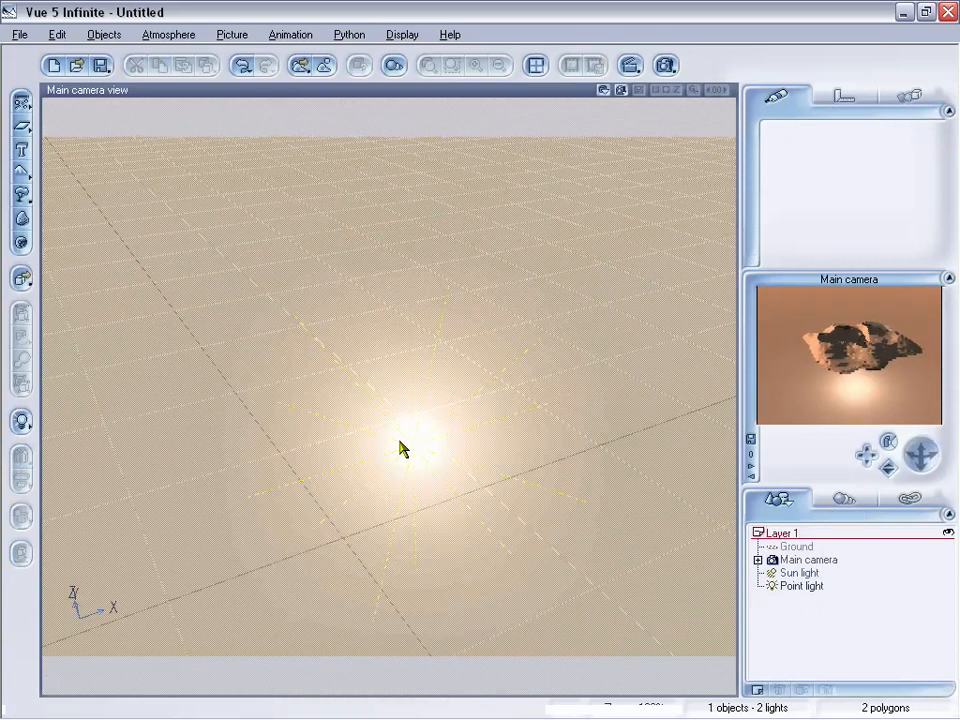
click(411, 450)
key(Delete)
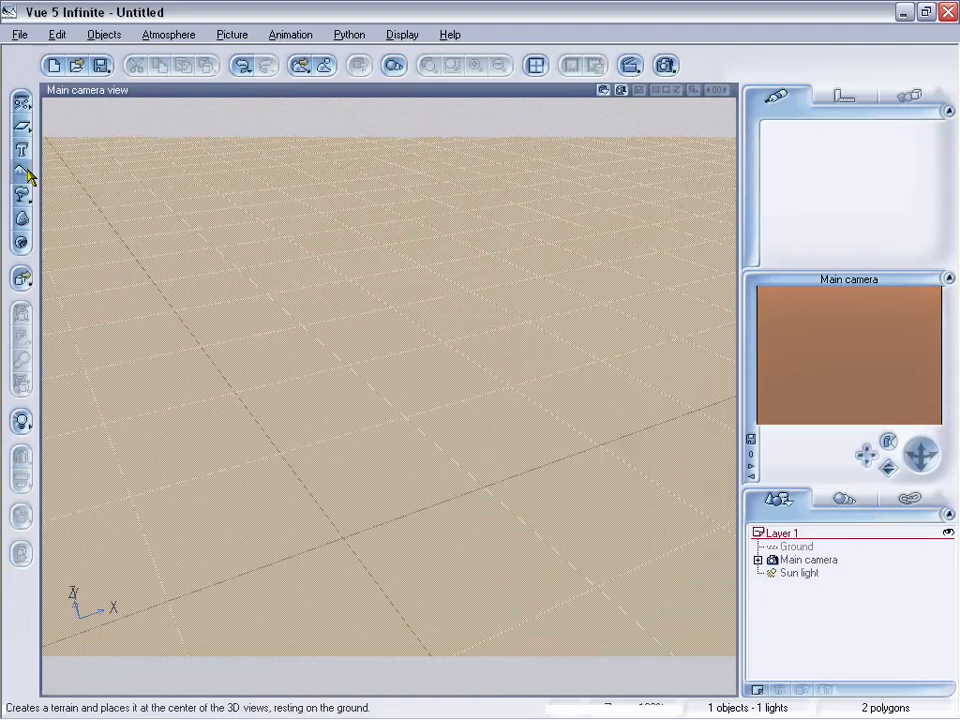
drag(26, 168, 64, 182)
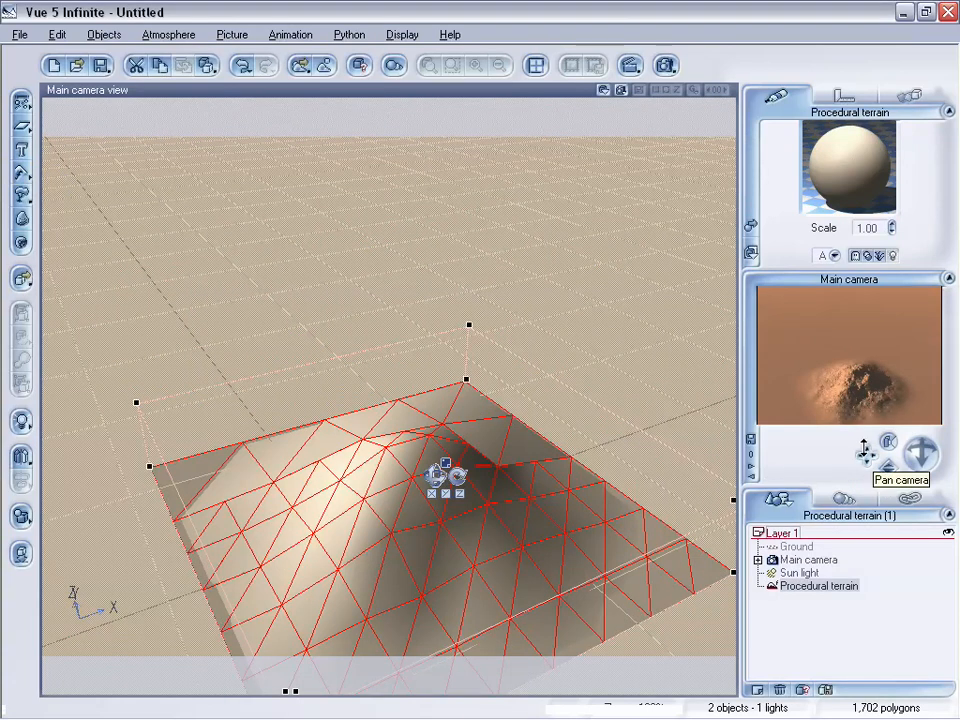
- Bring the camera in close on the procedural terrain's slope and render the picture to examine its surface detail
drag(864, 456, 870, 478)
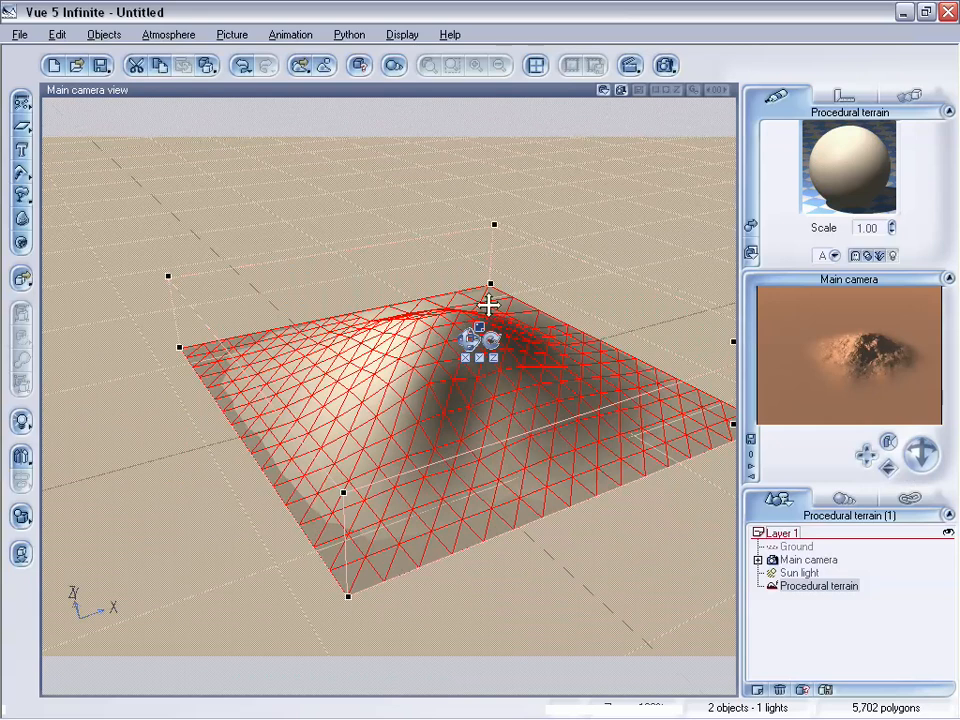
drag(886, 468, 886, 468)
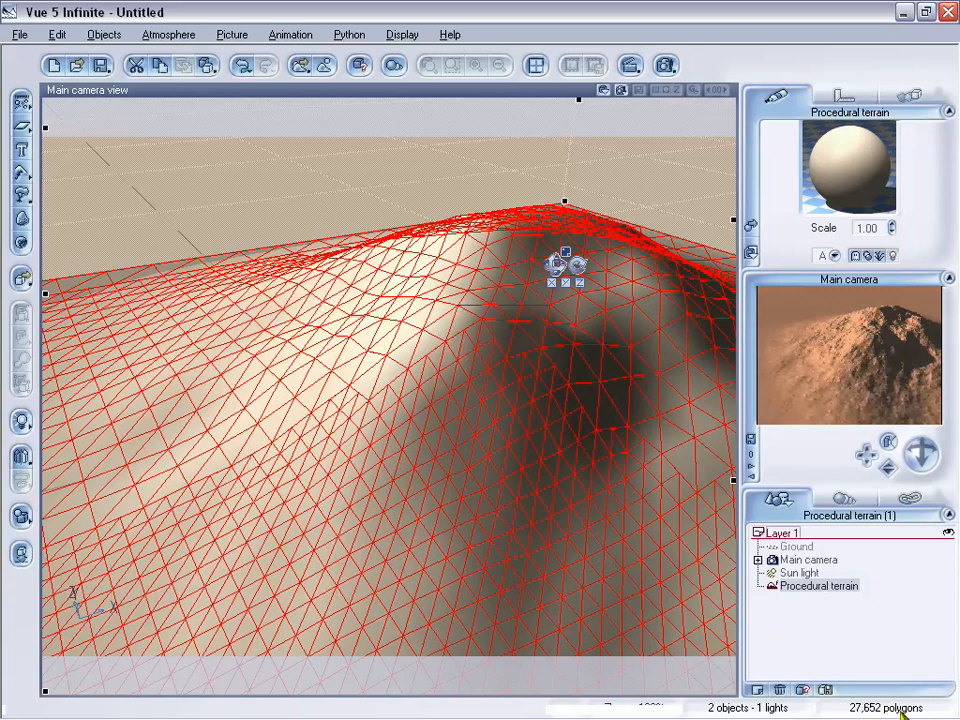
mouse_move(887, 469)
mouse_down()
mouse_move(887, 420)
mouse_move(887, 445)
mouse_up()
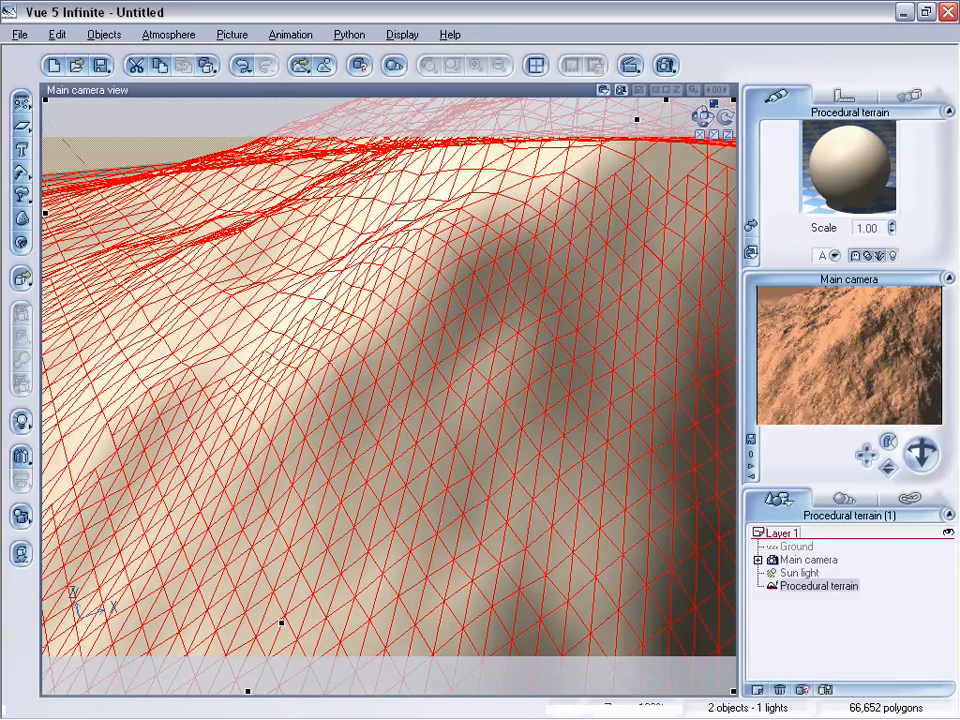
drag(866, 455, 864, 455)
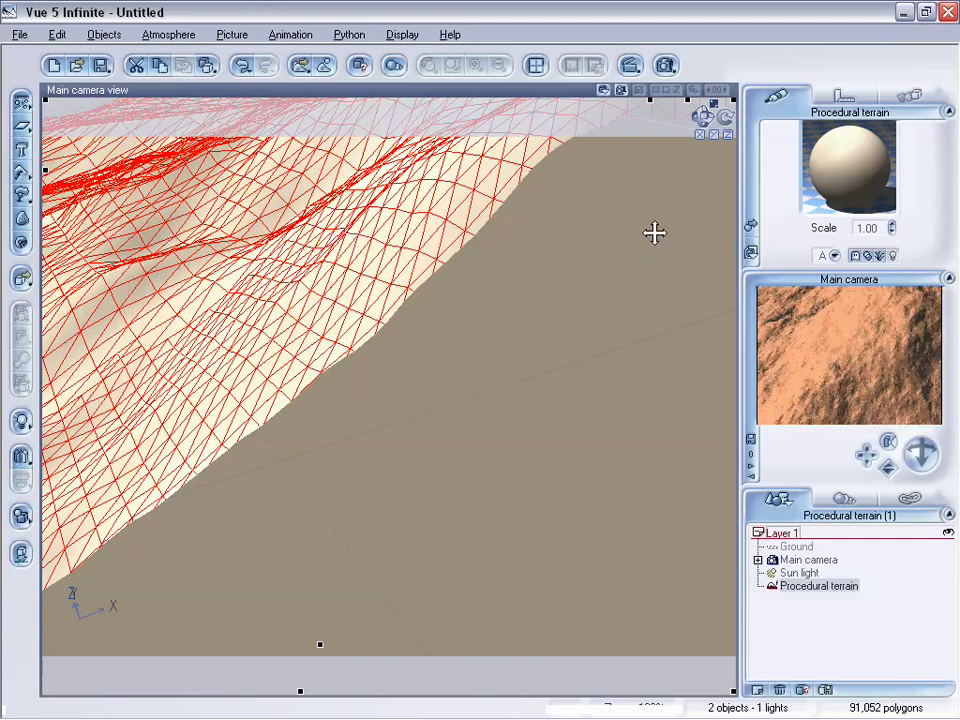
click(666, 65)
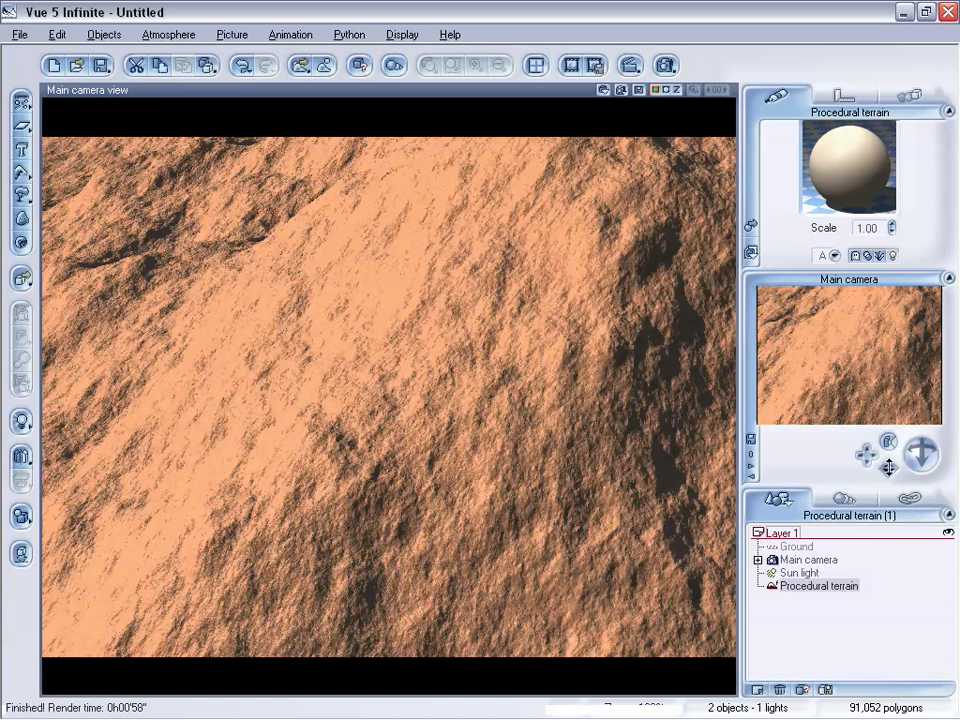
- Delete the procedural terrain, add a standard terrain in its place and examine its mesh from several camera distances
drag(922, 455, 918, 474)
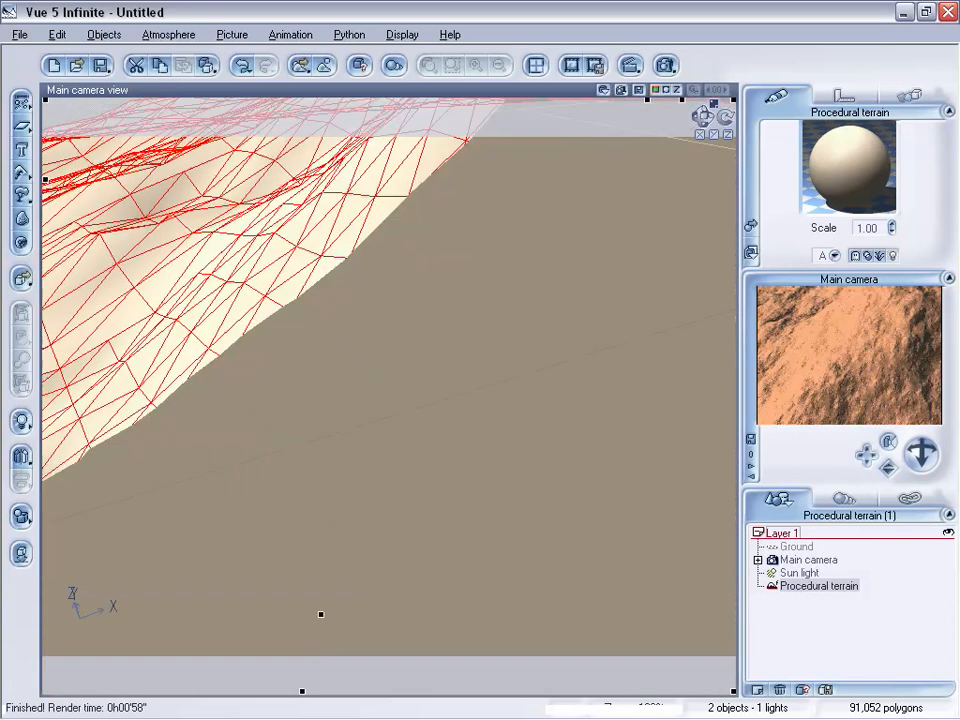
drag(703, 116, 700, 124)
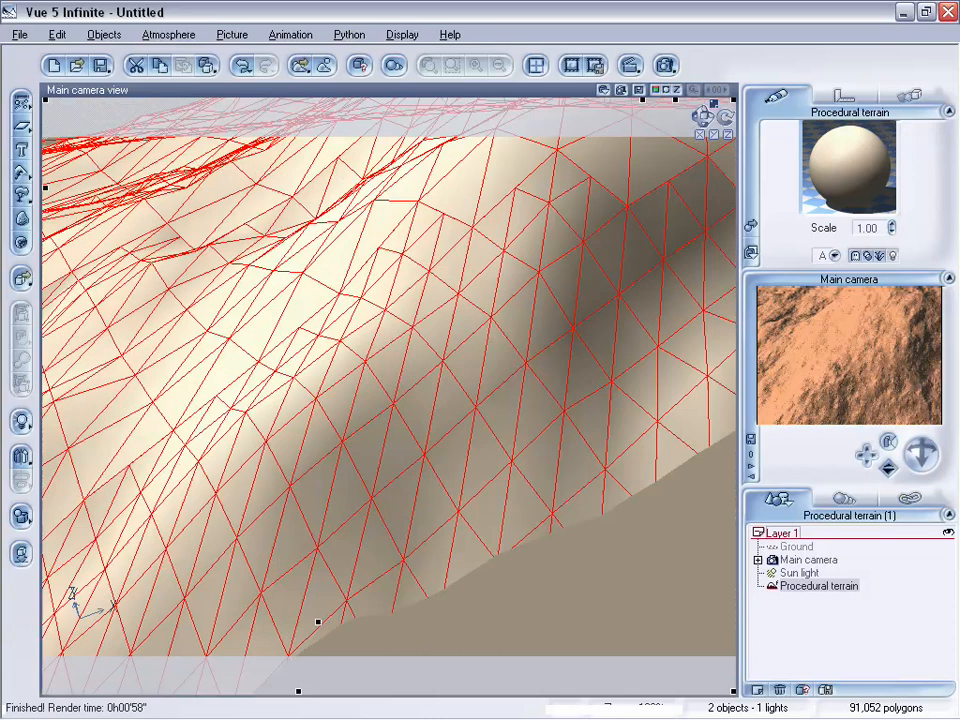
drag(889, 467, 889, 470)
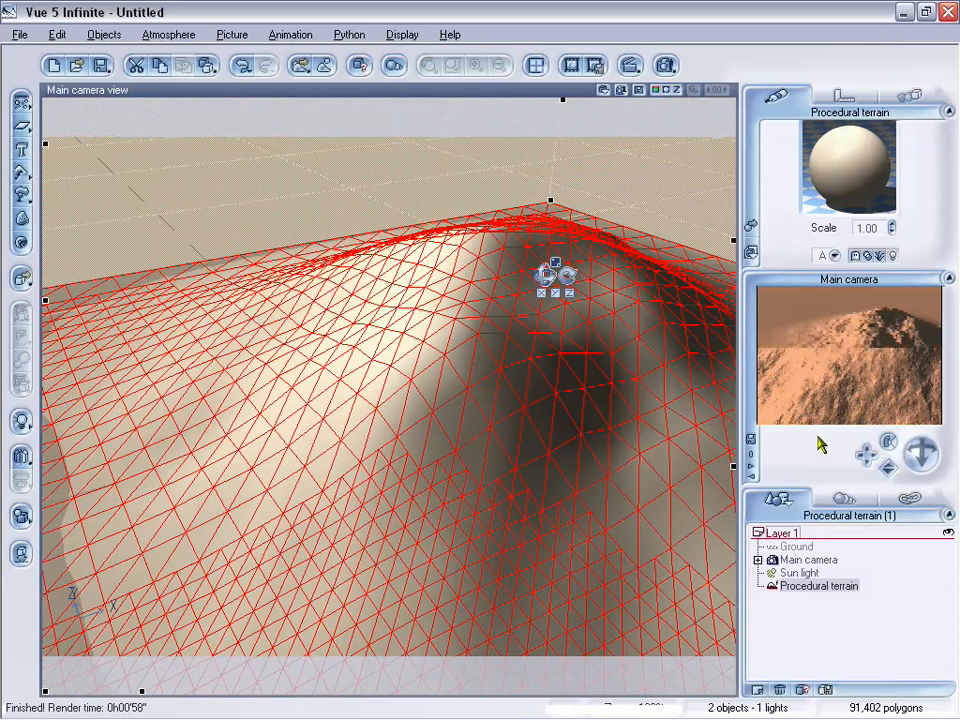
mouse_move(525, 339)
right_down()
mouse_move(580, 345)
mouse_move(530, 343)
right_up()
drag(919, 454, 919, 430)
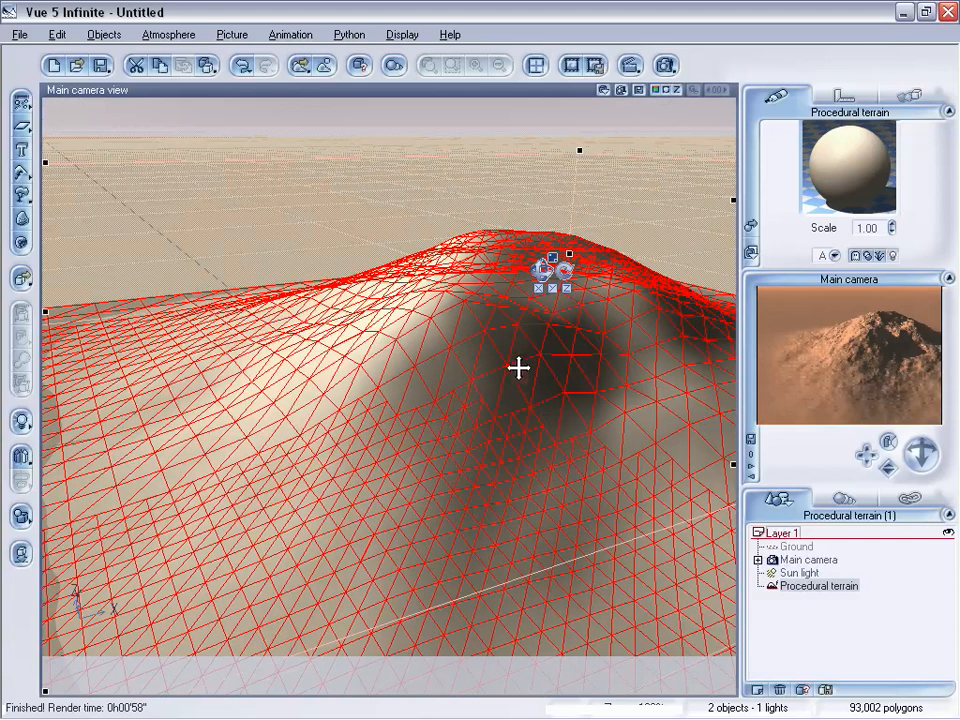
key(Delete)
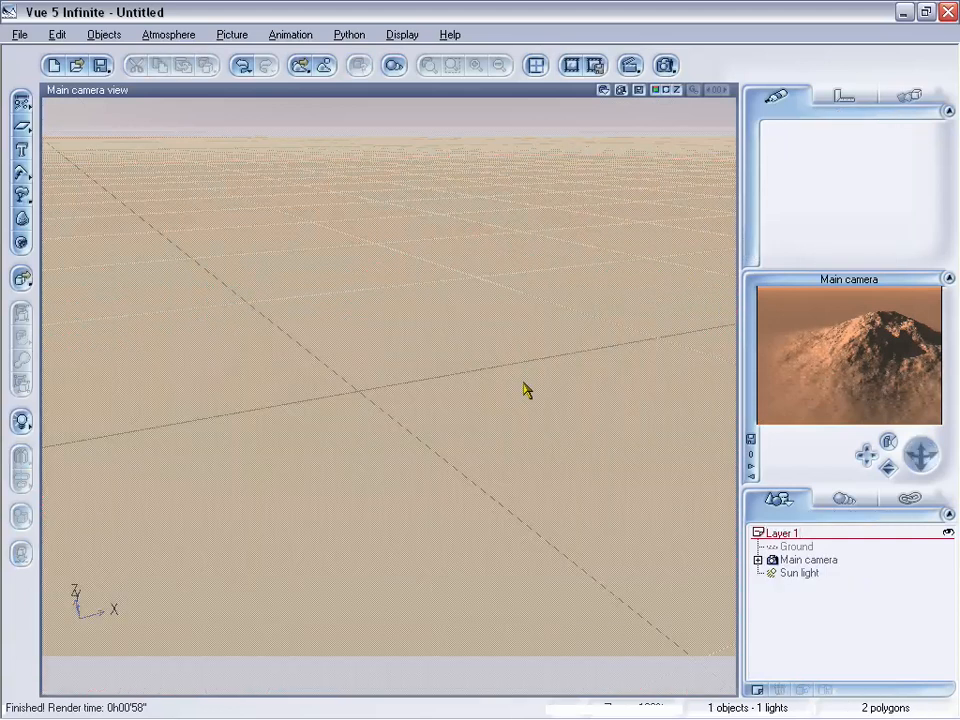
click(24, 173)
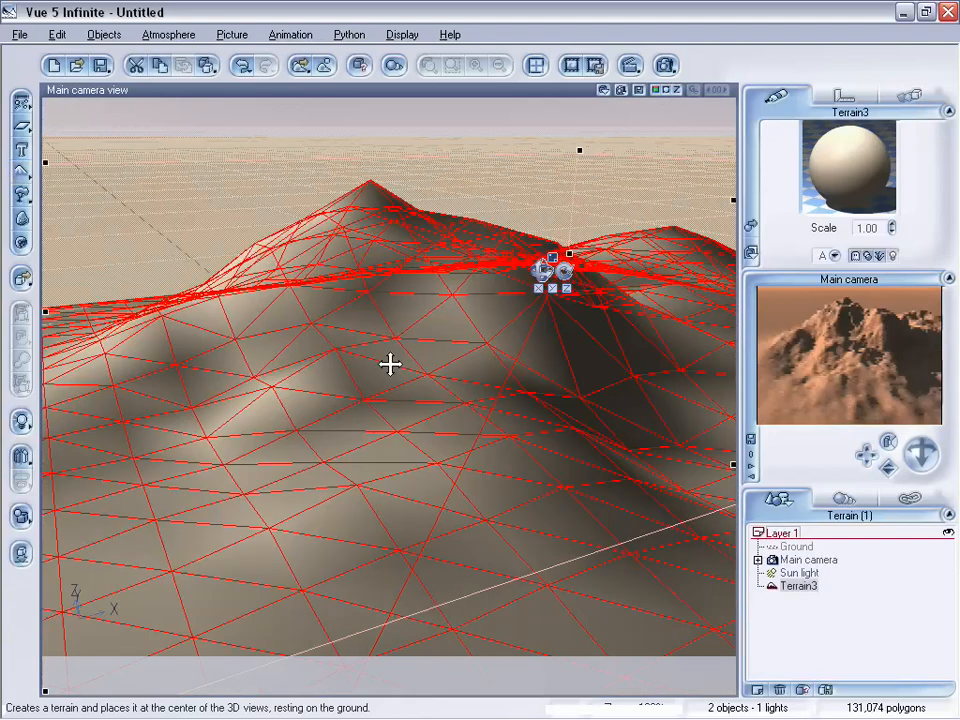
drag(892, 471, 861, 518)
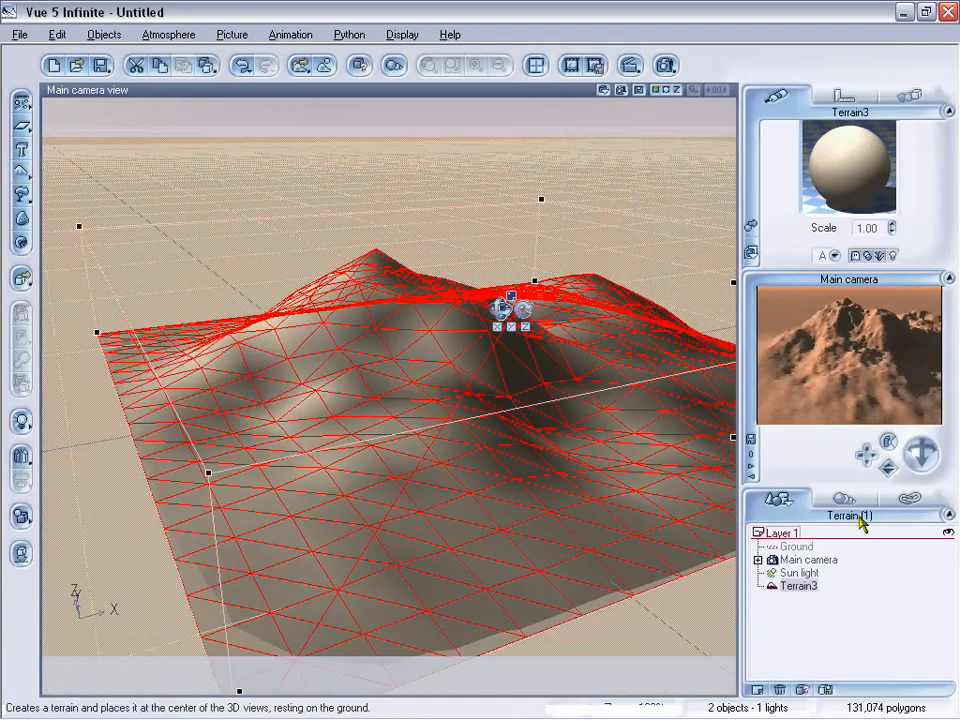
drag(921, 452, 921, 461)
- Delete the standard terrain and add a new procedural terrain to the scene
key(Delete)
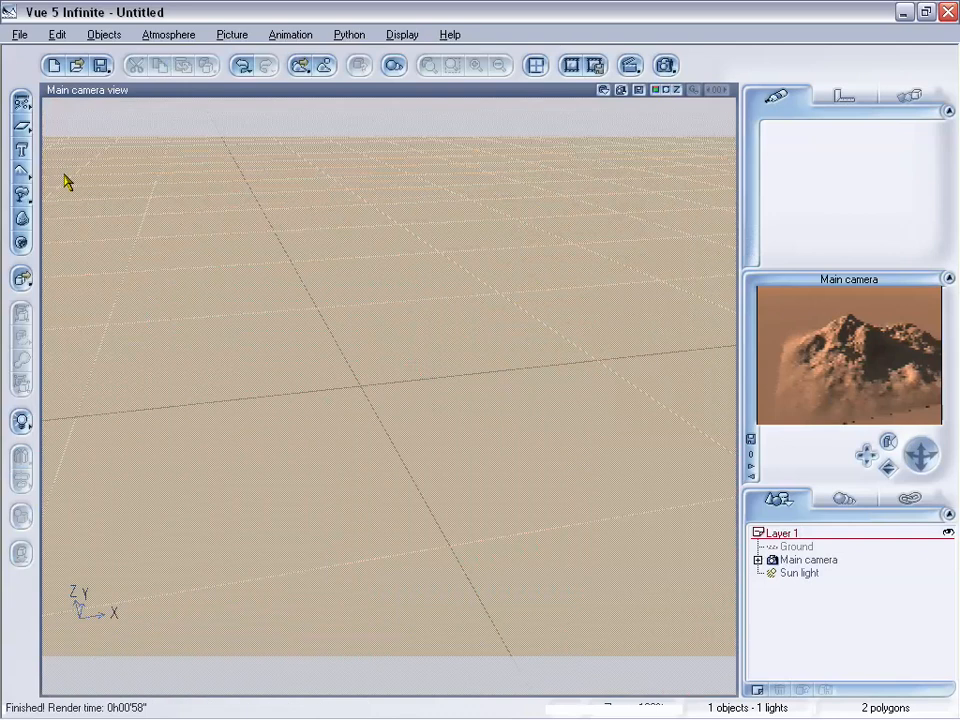
drag(26, 180, 60, 180)
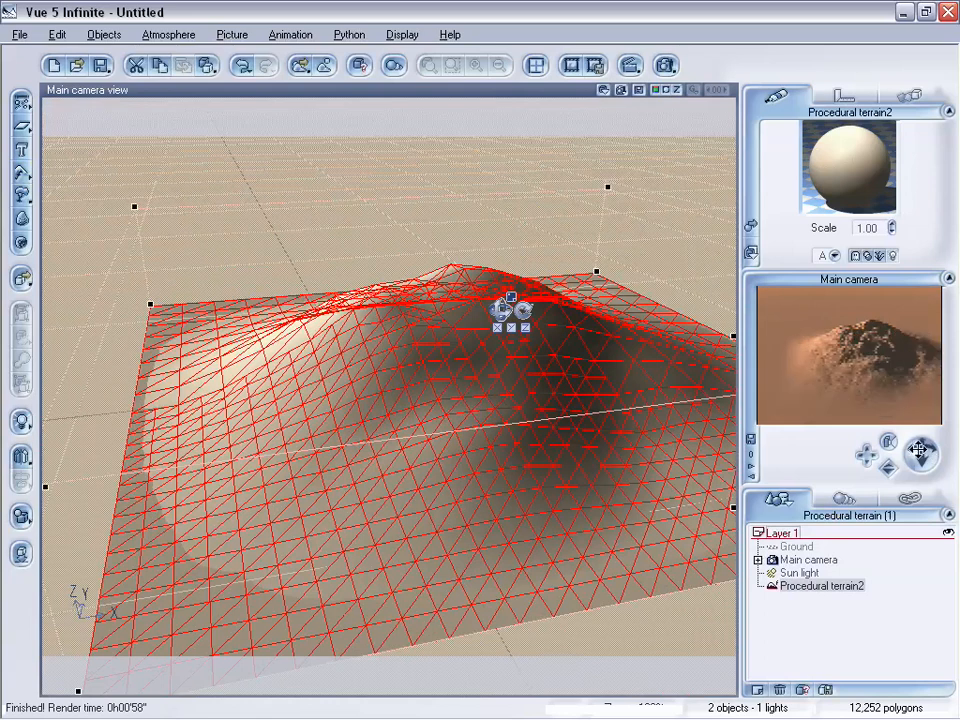
mouse_move(921, 453)
mouse_down()
mouse_move(938, 463)
mouse_move(925, 453)
mouse_up()
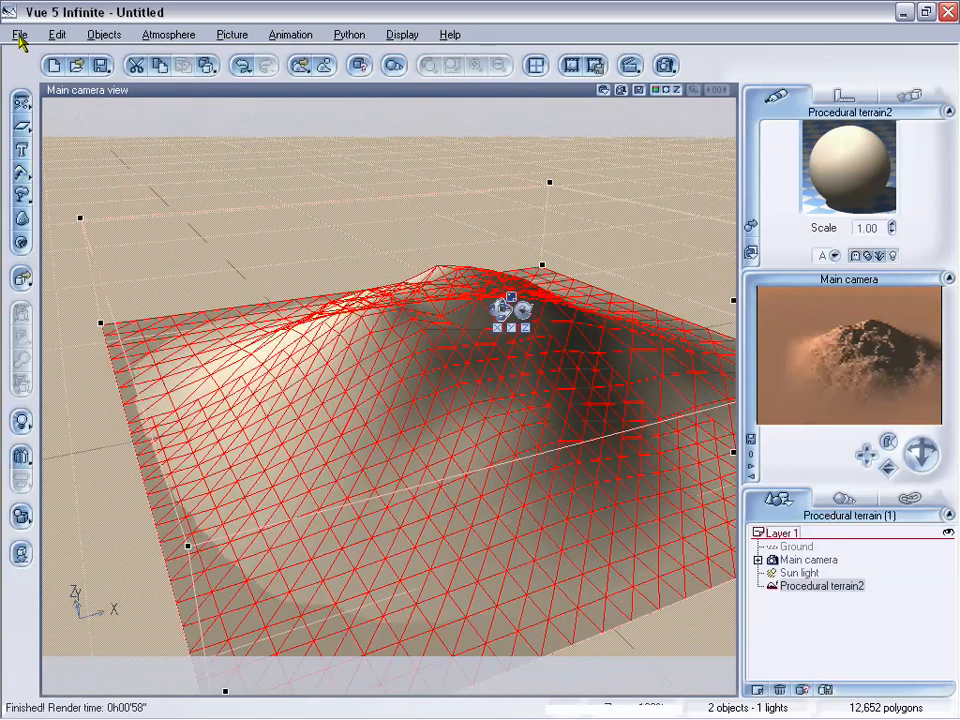
- Review the OpenGL polygon limit in the display options and close them without changing anything
click(20, 35)
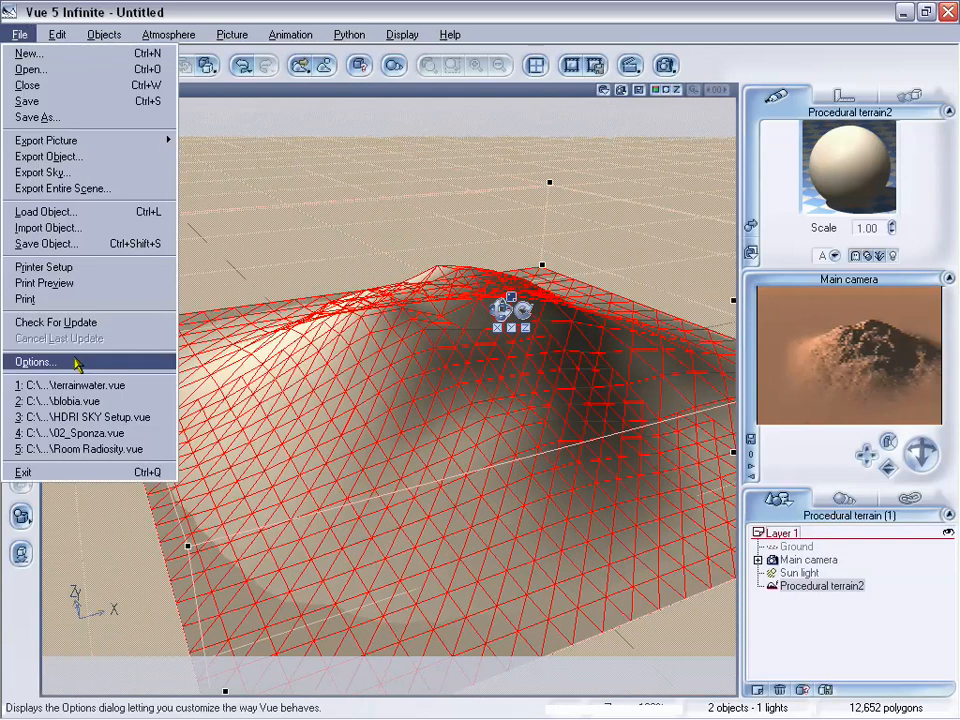
click(36, 362)
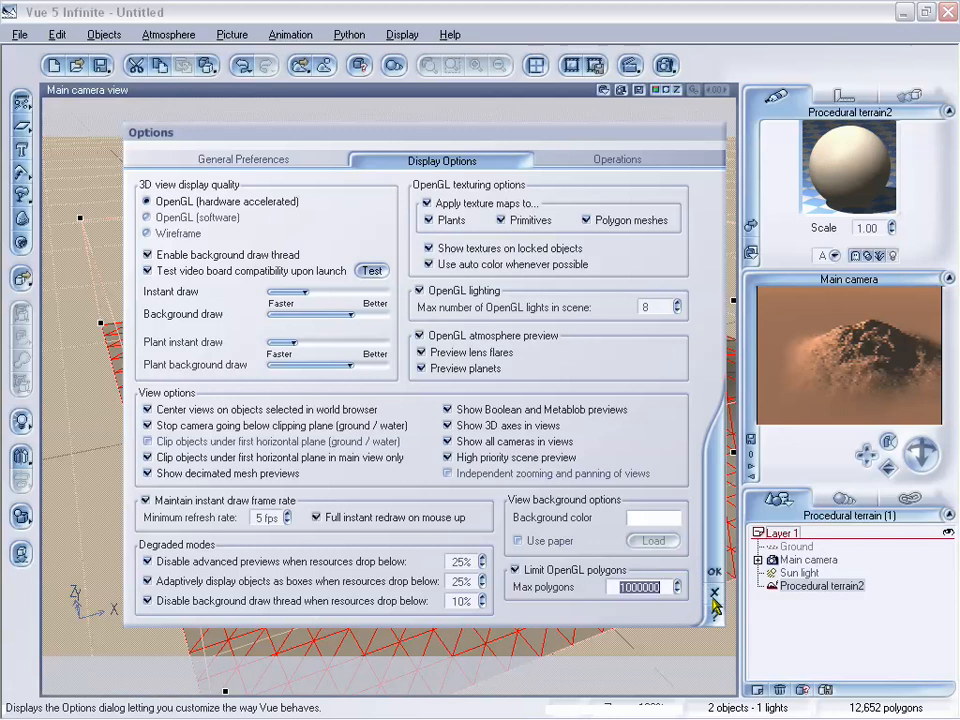
click(714, 602)
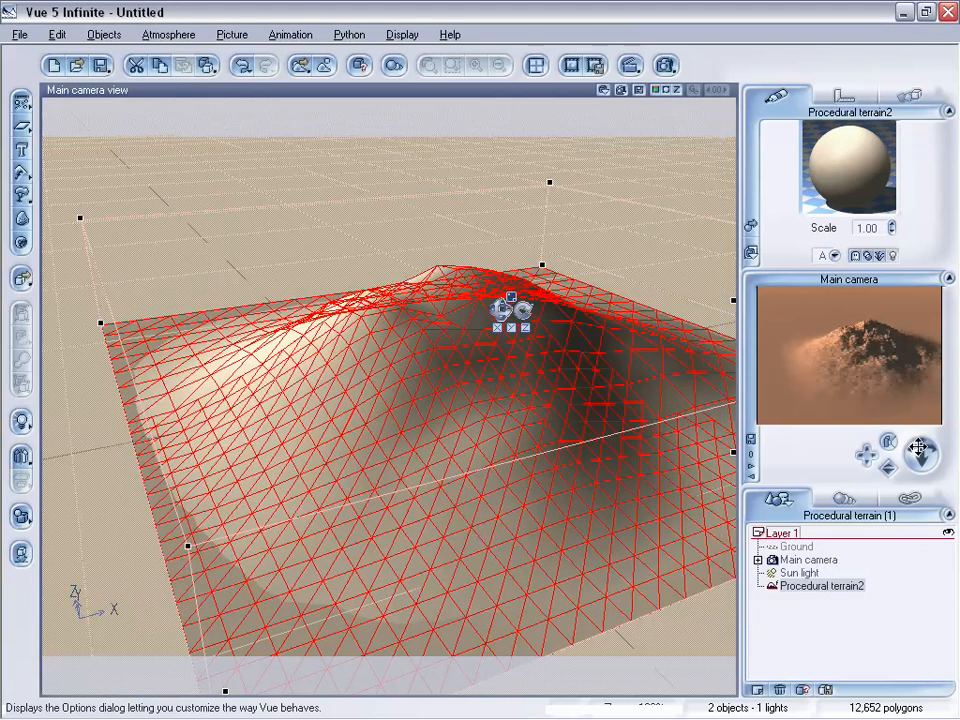
- Open the procedural terrain for editing, inspect its altitude map at up to 800% zoom and check its terrain type options
drag(921, 449, 922, 468)
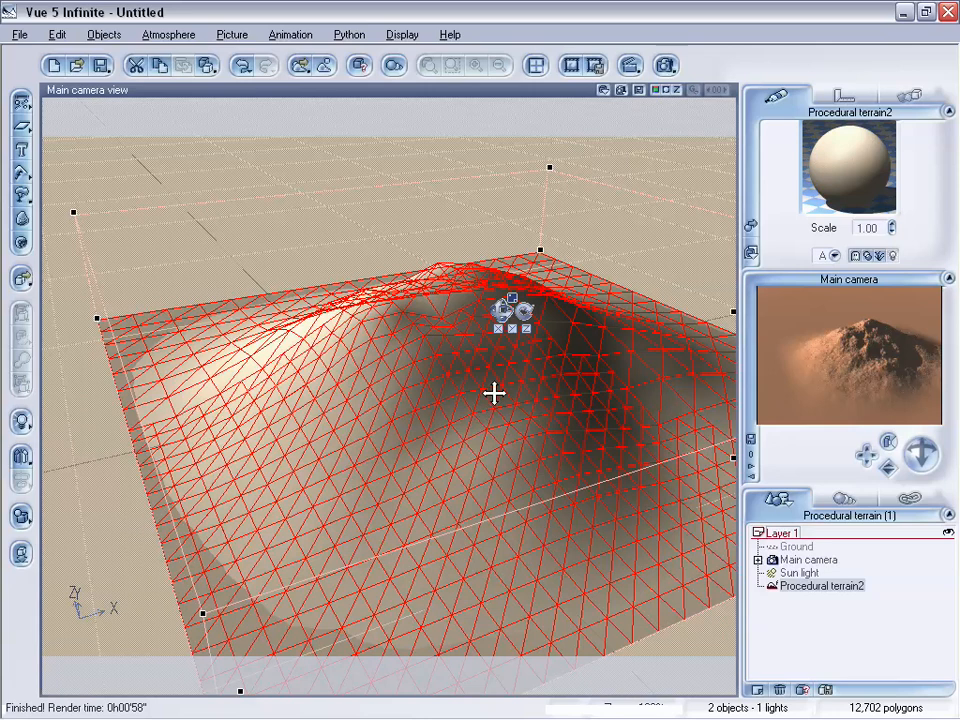
double_click(494, 396)
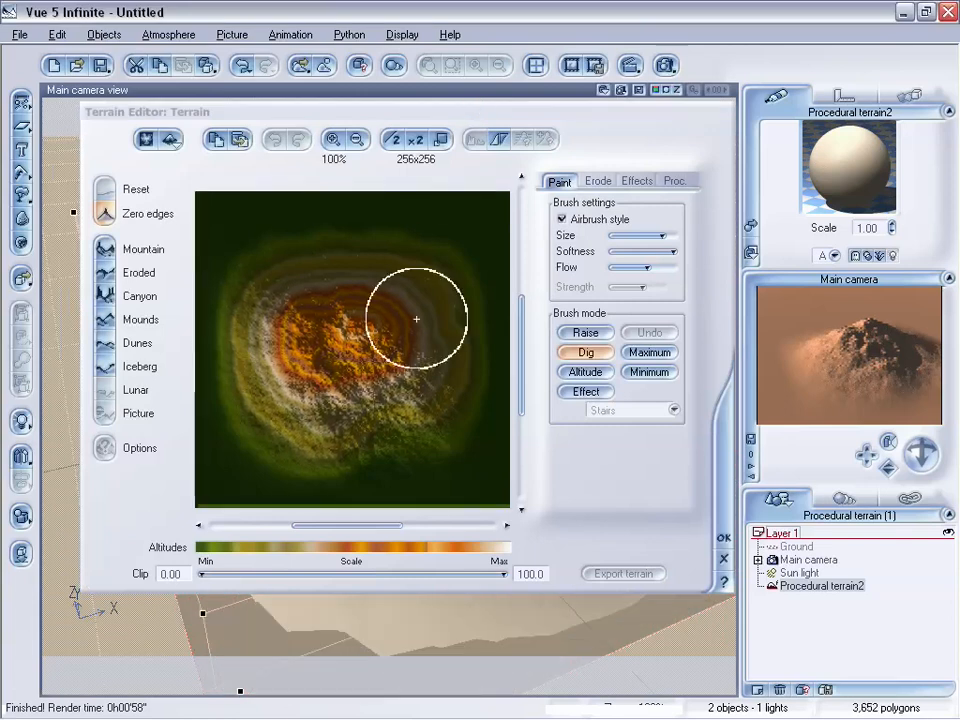
drag(412, 111, 413, 126)
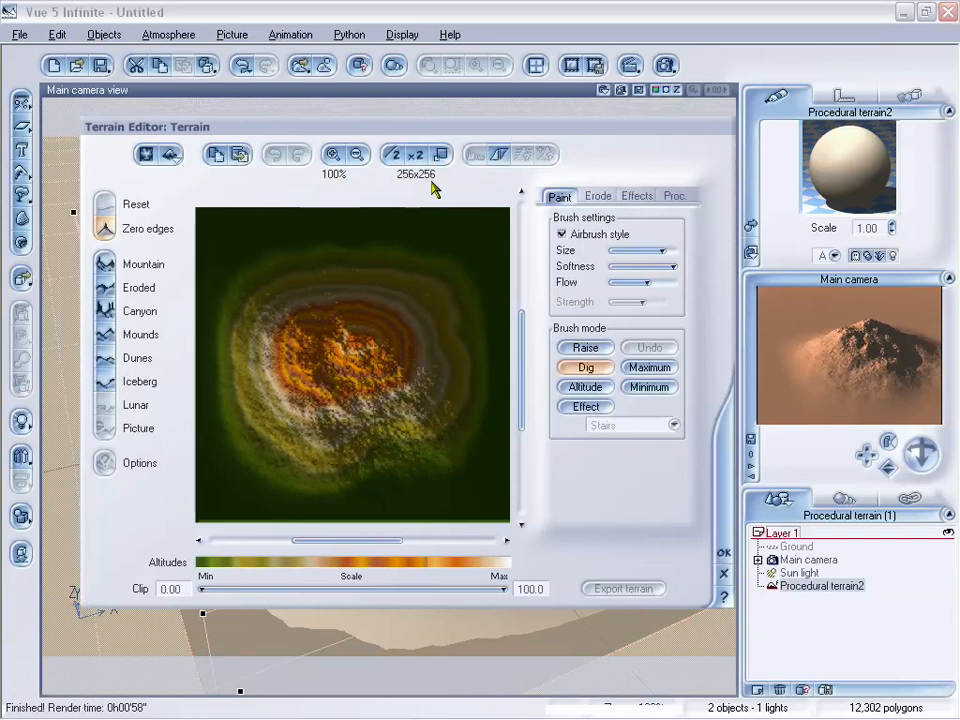
click(332, 154)
click(332, 154)
click(332, 154)
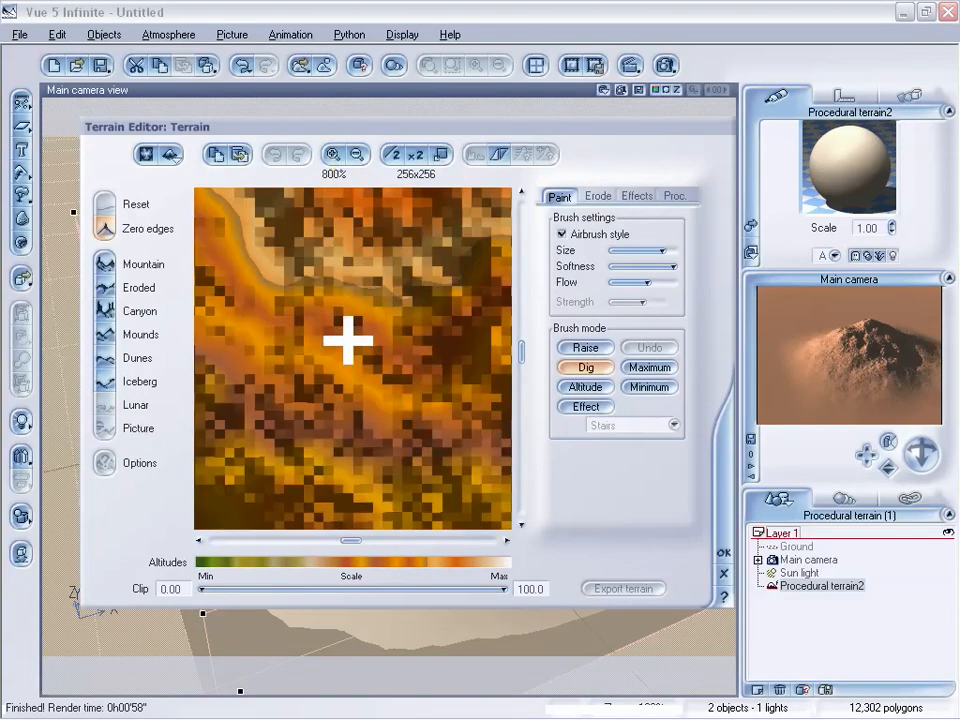
click(358, 158)
click(358, 158)
click(358, 158)
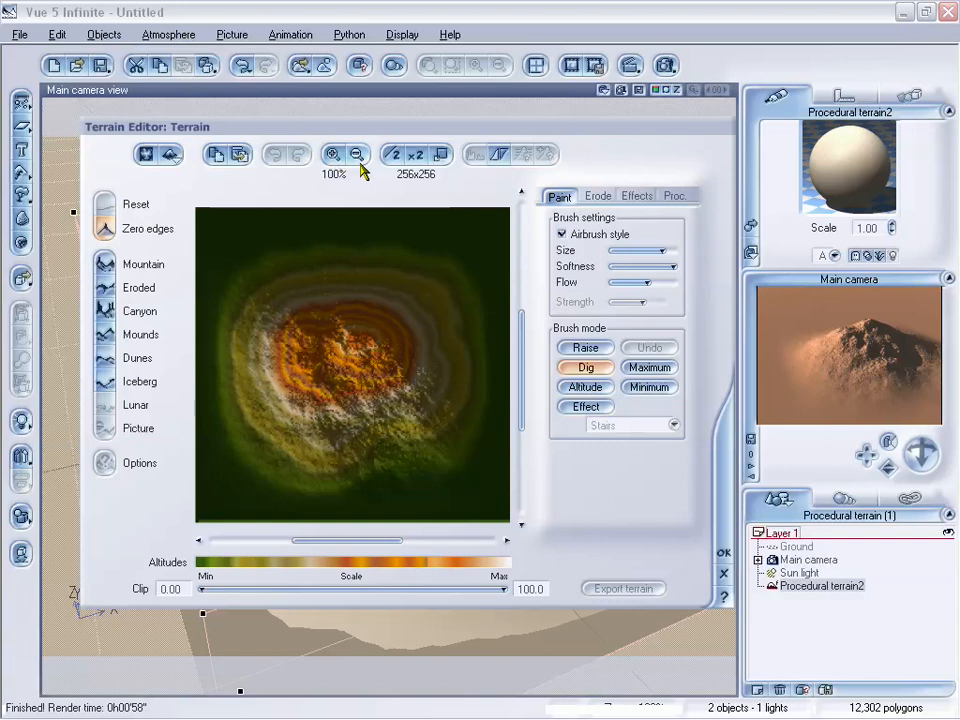
click(172, 155)
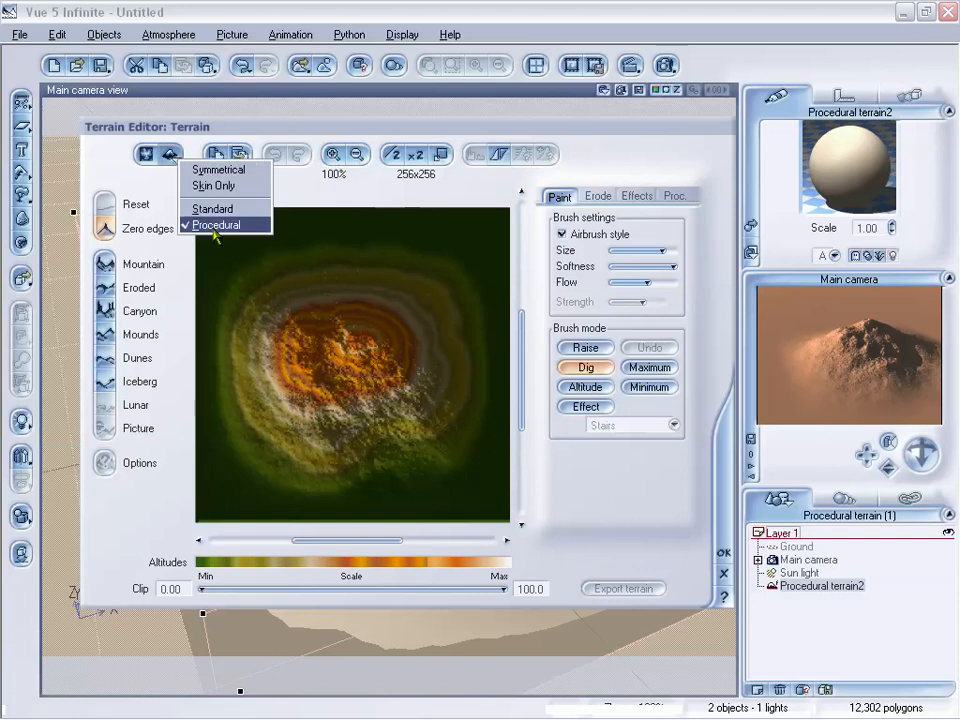
click(388, 203)
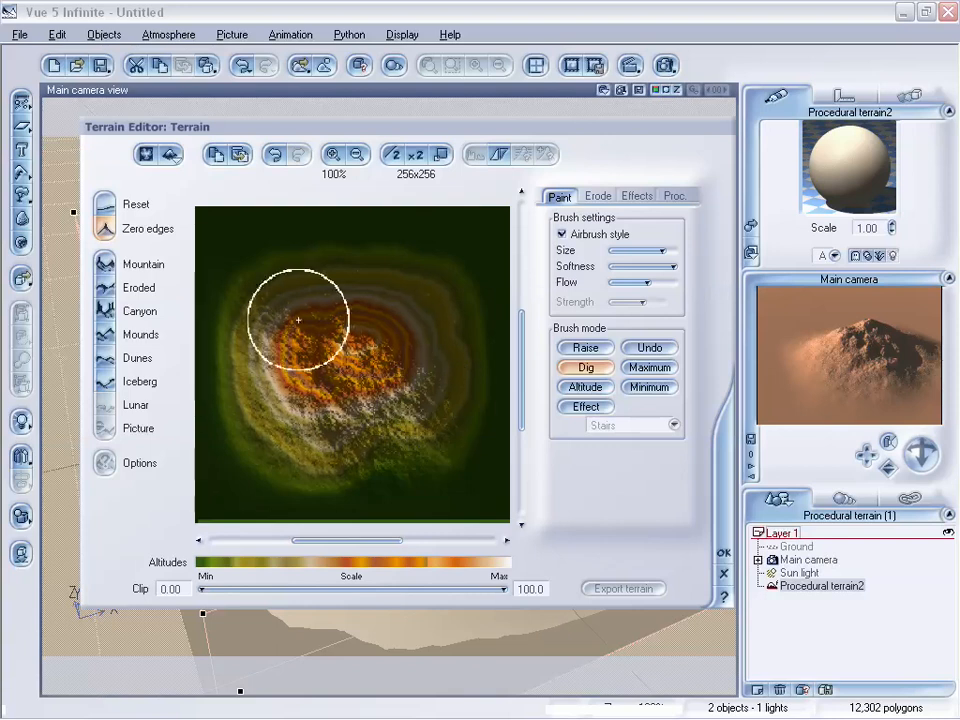
- Try the Mountain, Eroded, Canyon and Mounds presets on the procedural terrain, and finish by regenerating it as Mountain
click(110, 262)
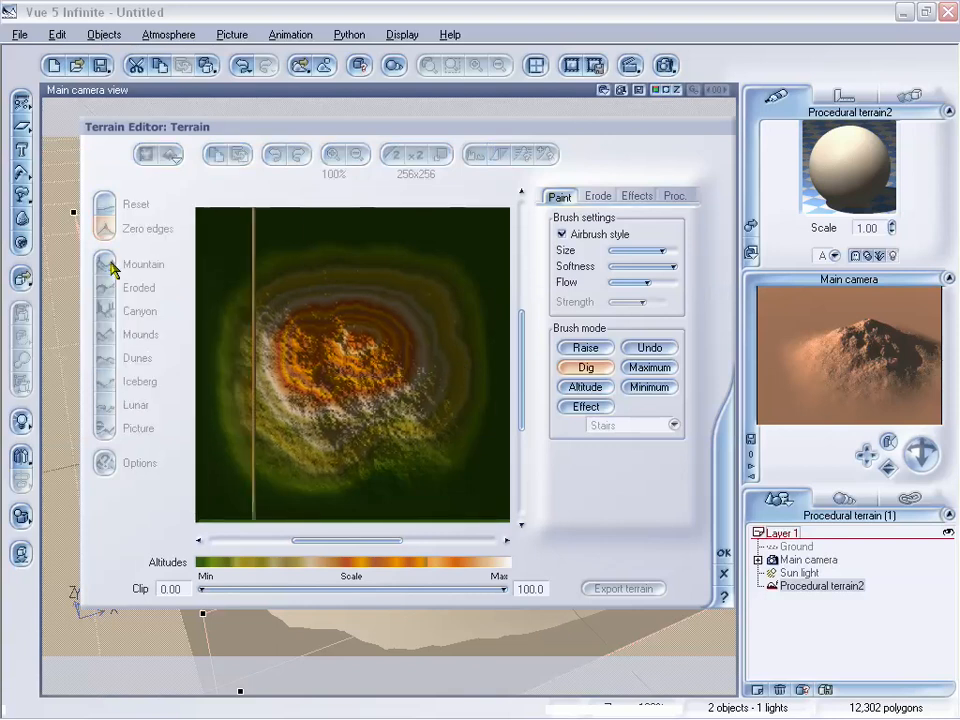
click(110, 262)
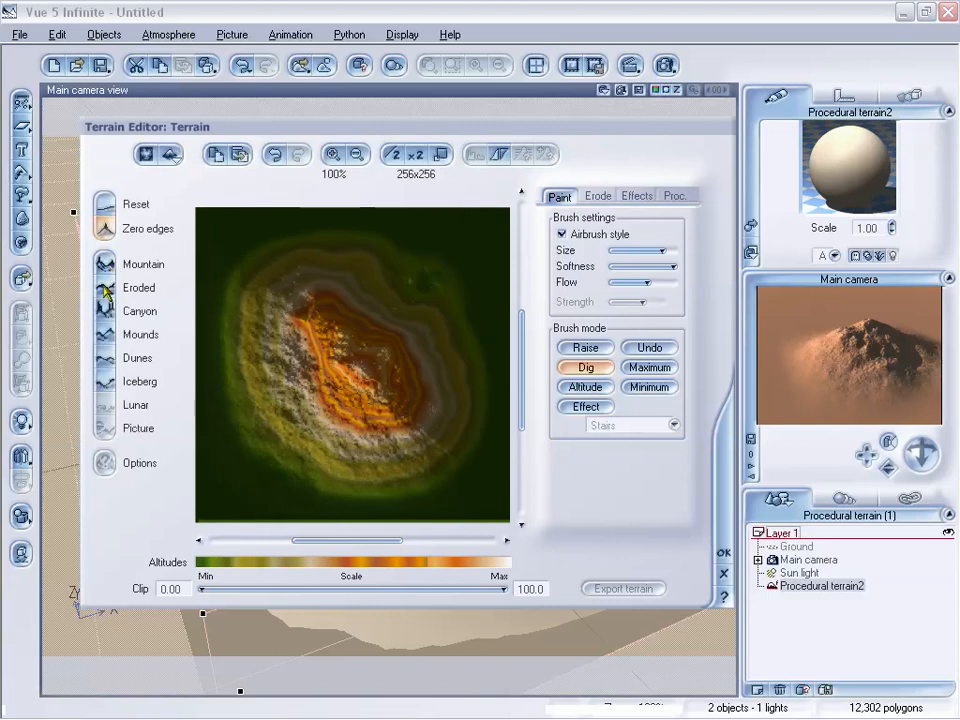
click(105, 289)
click(105, 311)
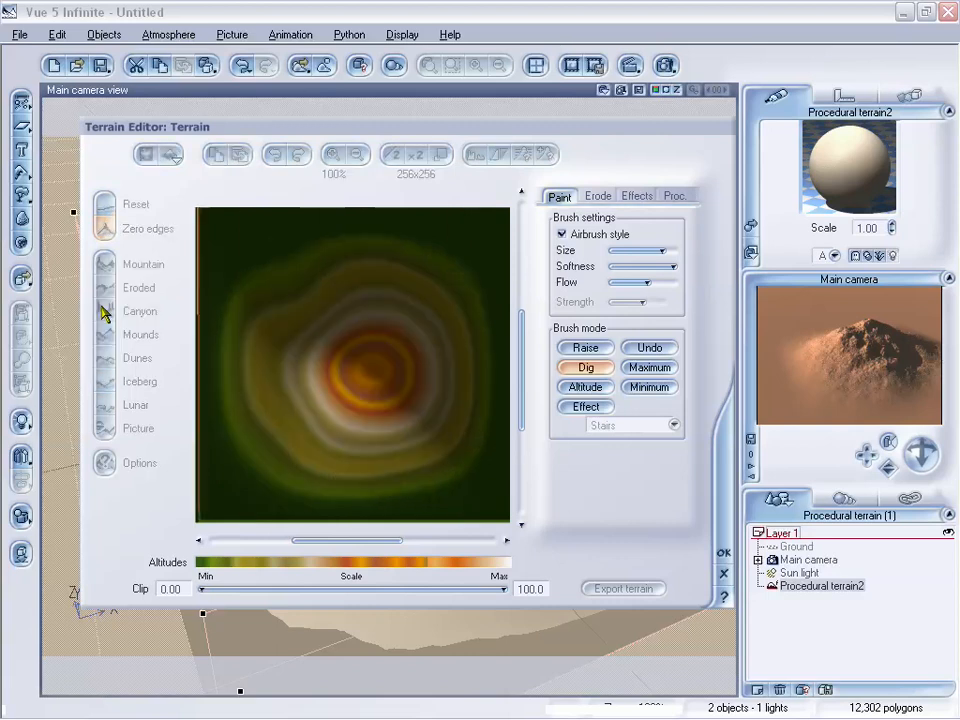
click(100, 338)
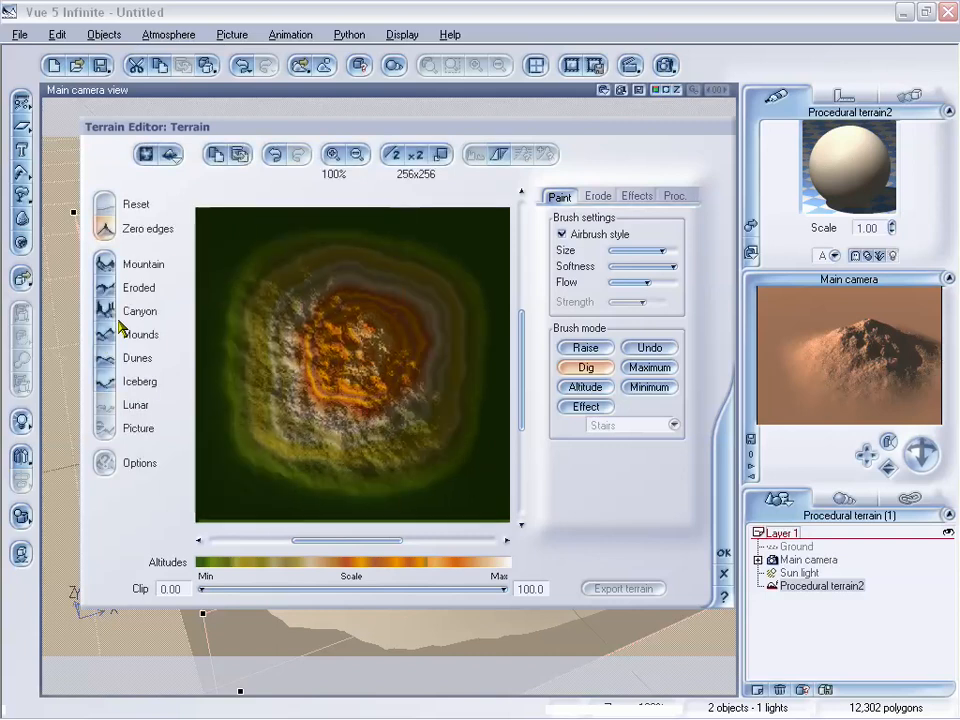
click(105, 268)
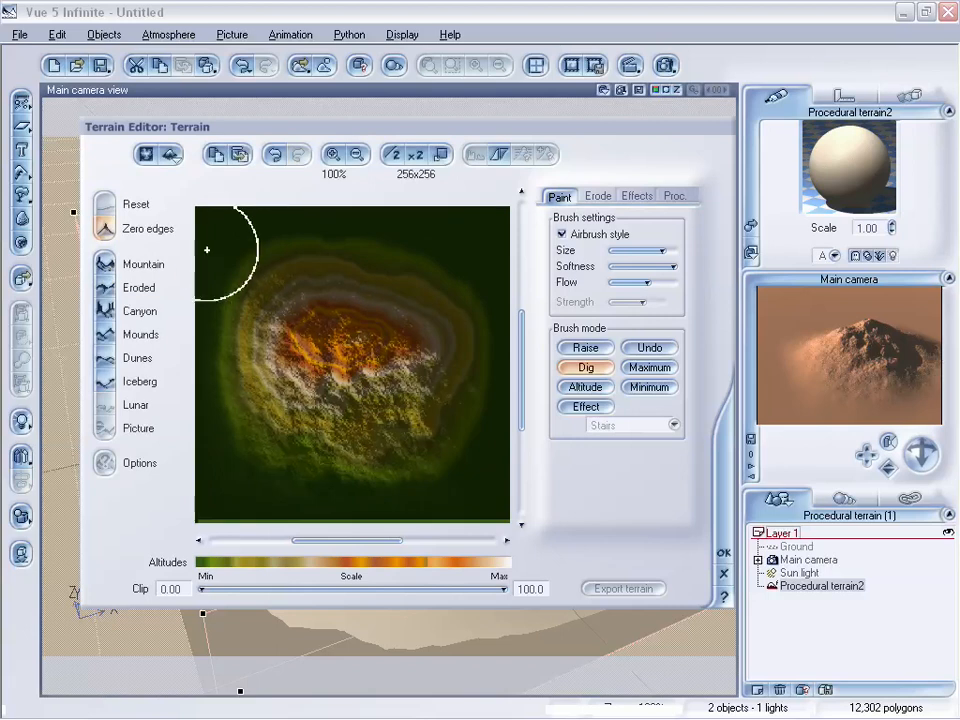
- Turn off zero edges for the procedural terrain, accept the edit and examine the terrain from several close camera angles
click(106, 230)
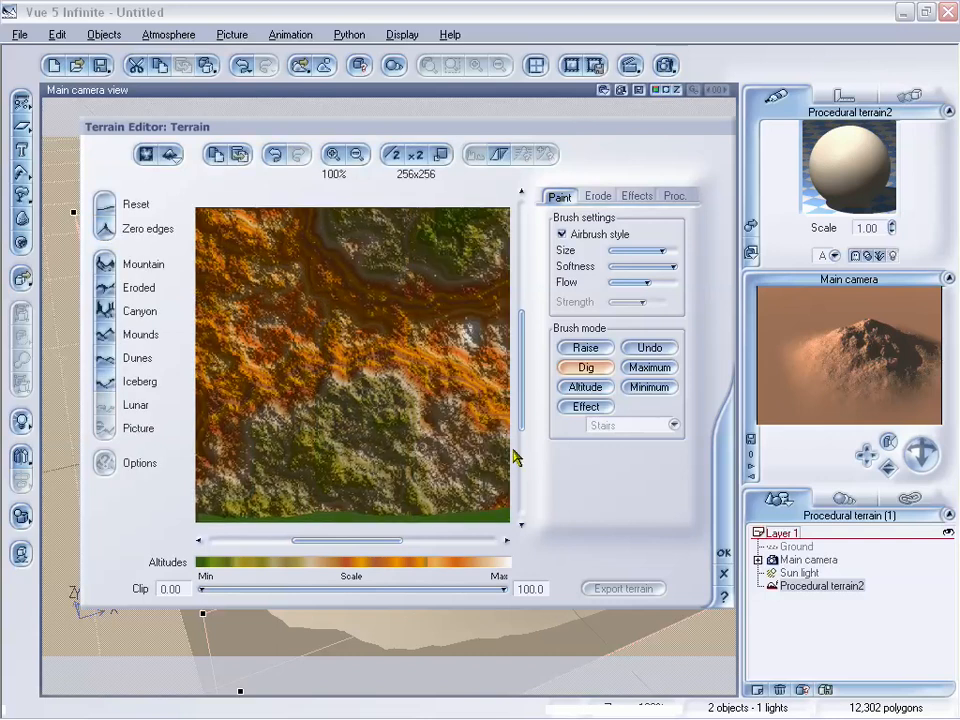
click(724, 555)
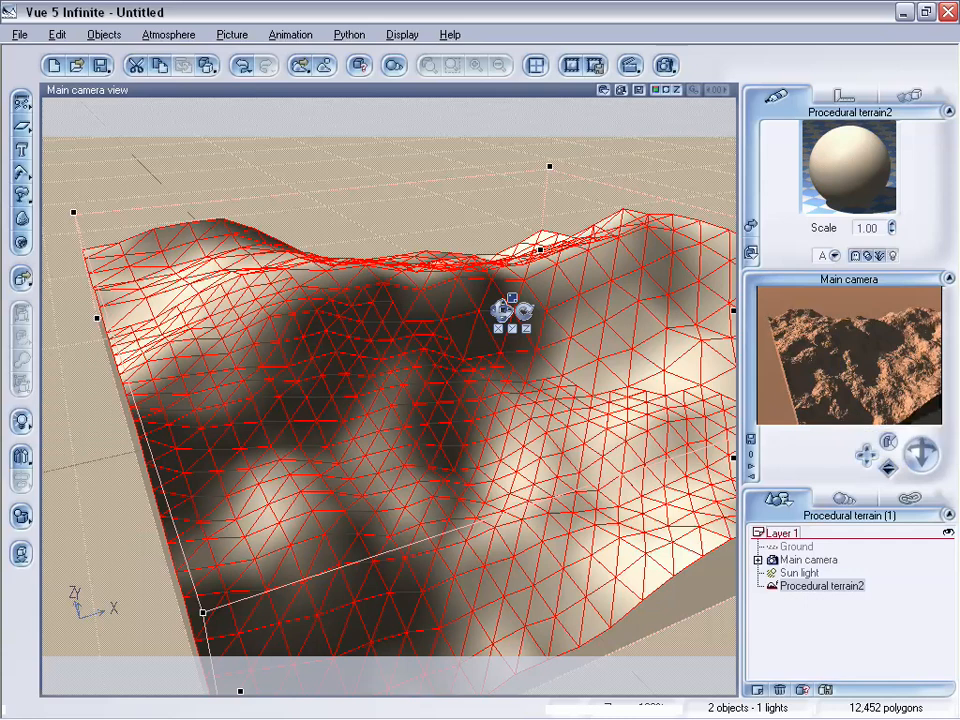
scroll(389, 390, up, 10)
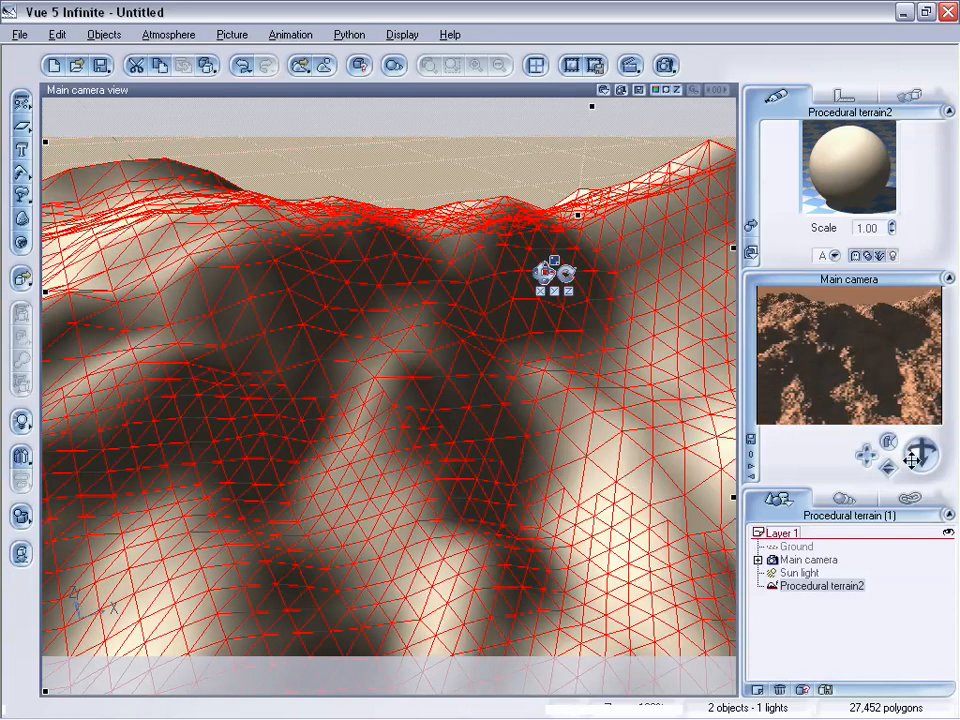
drag(921, 455, 858, 463)
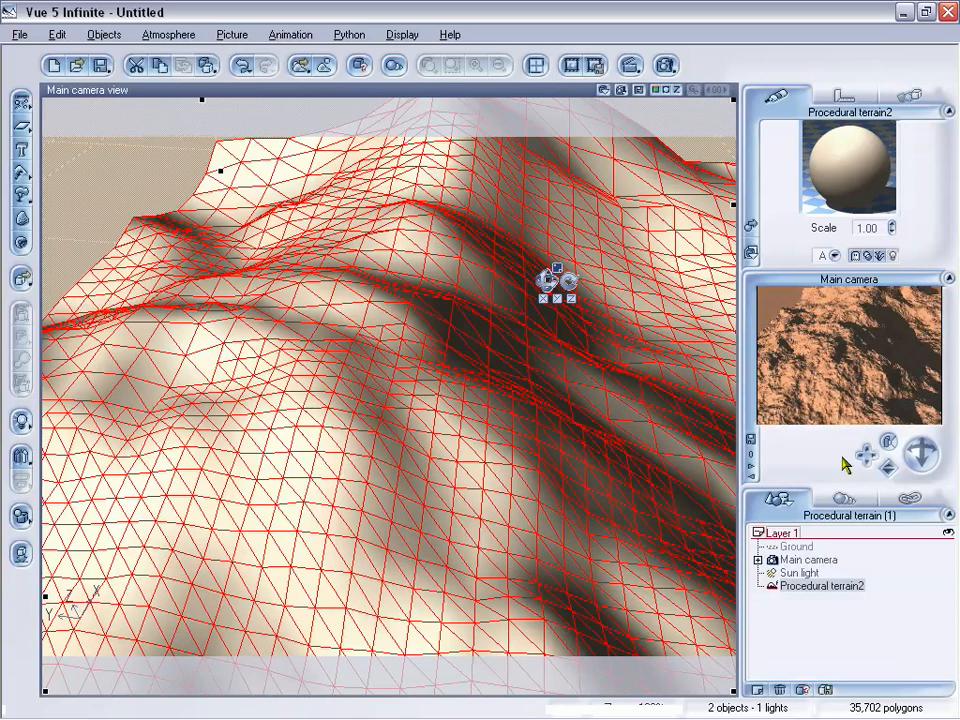
drag(867, 455, 534, 384)
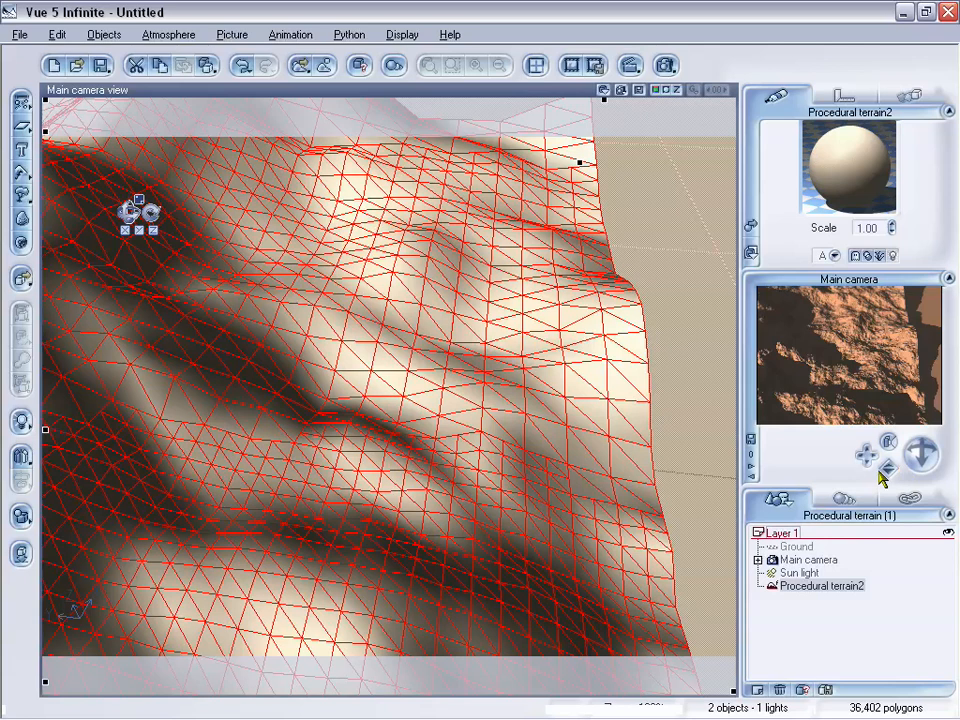
- Open the procedural terrain for editing and raise parts of its surface using the airbrush-style Raise mode
drag(886, 467, 866, 455)
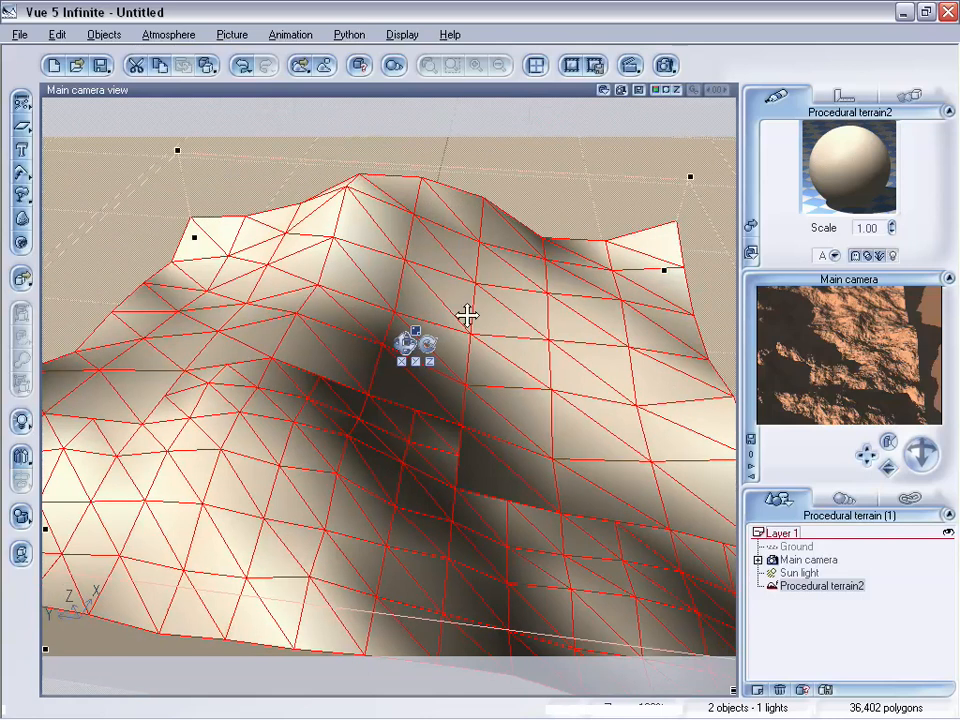
double_click(467, 315)
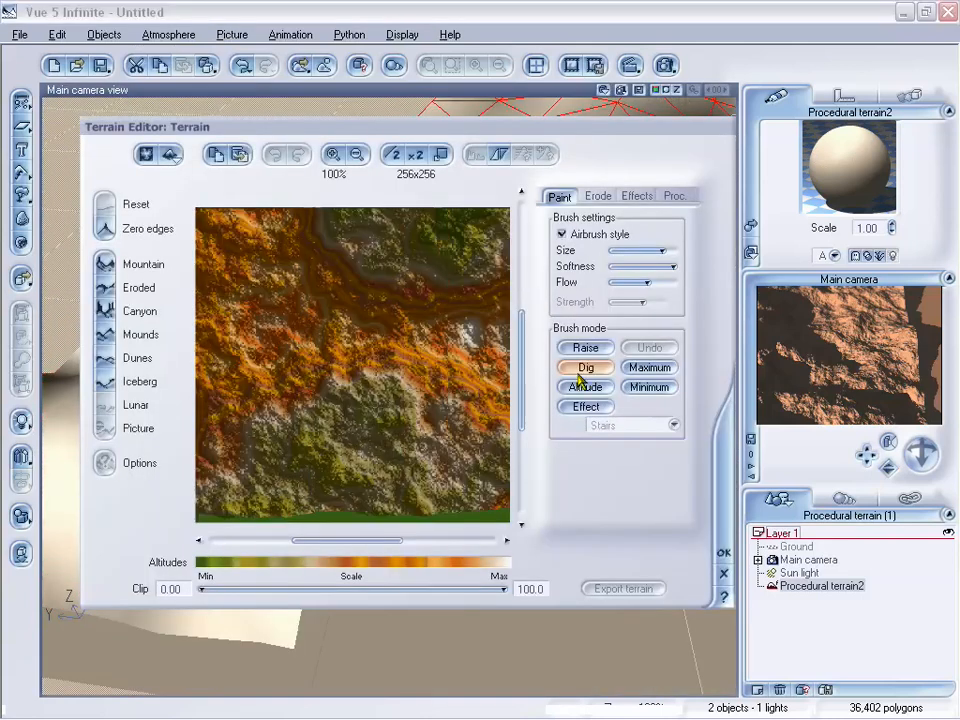
click(585, 347)
mouse_move(327, 392)
mouse_down()
mouse_move(463, 471)
mouse_move(362, 463)
mouse_move(429, 493)
mouse_move(318, 483)
mouse_move(559, 366)
mouse_move(375, 289)
mouse_move(366, 249)
mouse_move(388, 339)
mouse_move(358, 381)
mouse_move(405, 403)
mouse_move(508, 258)
mouse_up()
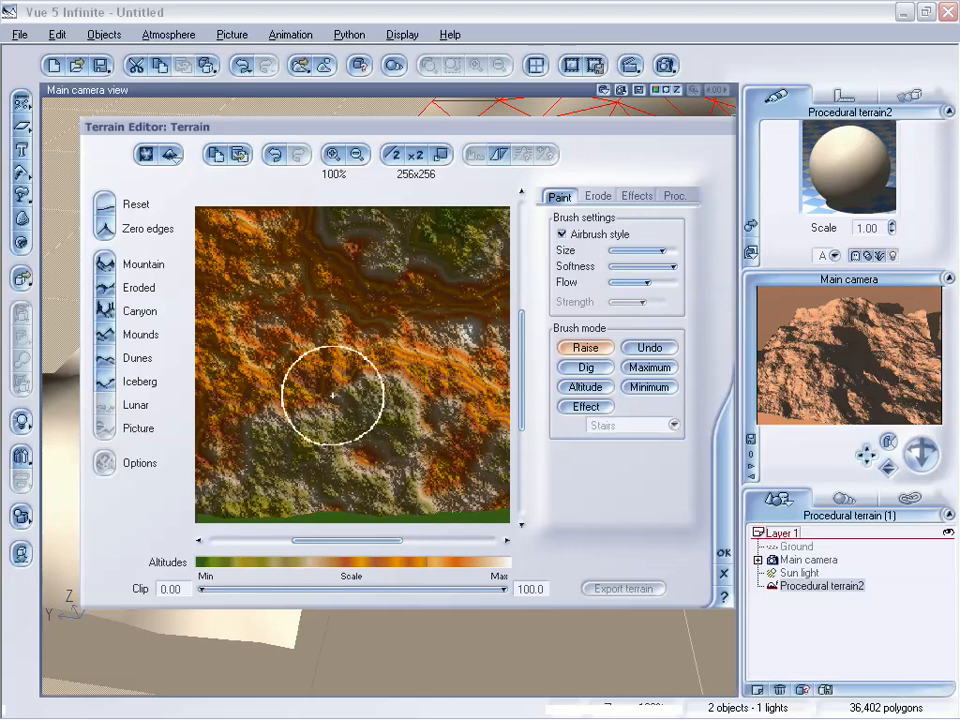
drag(448, 381, 446, 403)
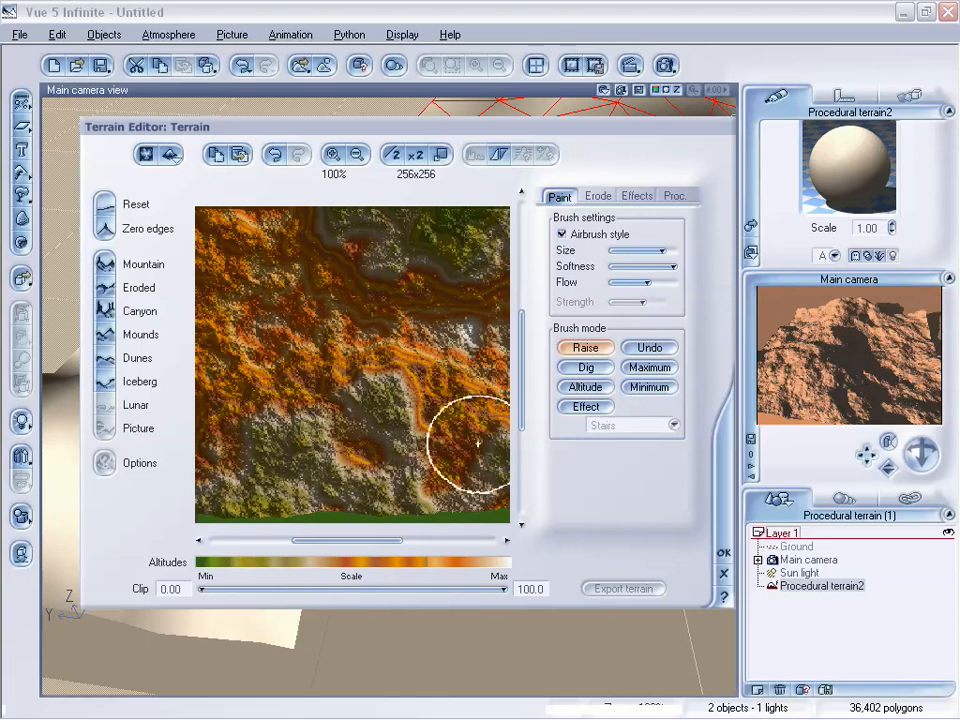
mouse_move(206, 580)
mouse_down()
mouse_move(278, 589)
mouse_move(202, 589)
mouse_up()
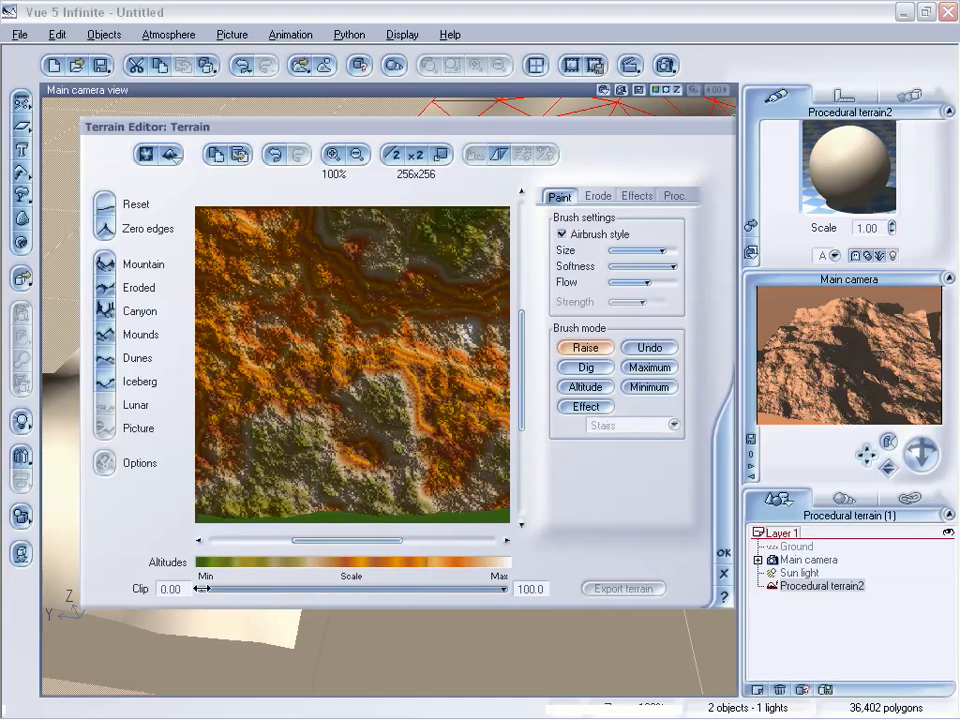
- Check the procedural terrain's type options, discard the edit and delete the terrain
click(170, 154)
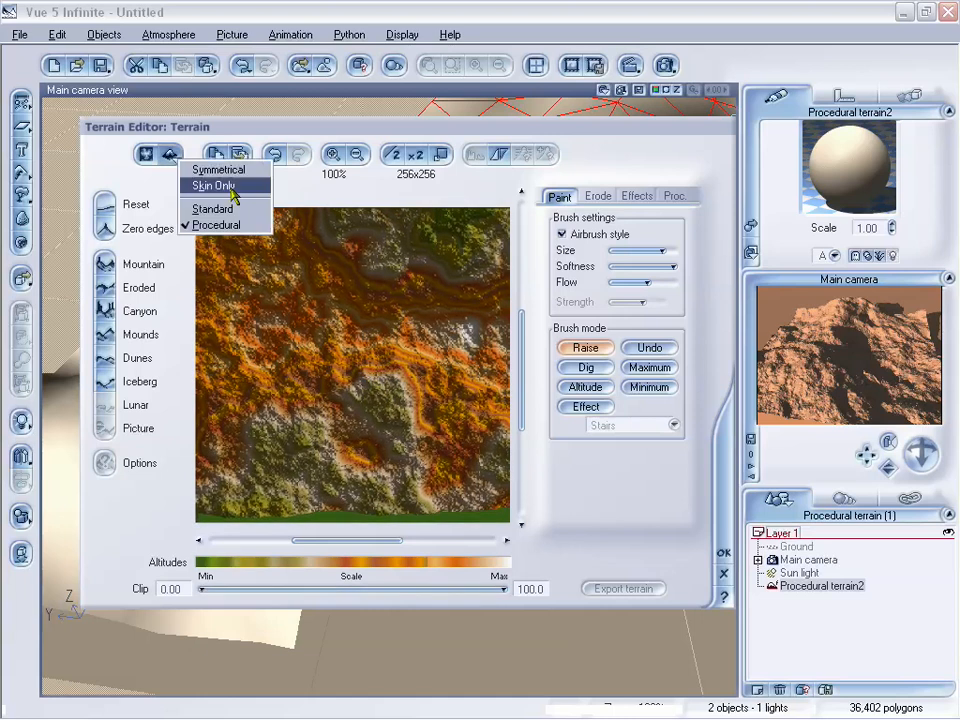
click(376, 196)
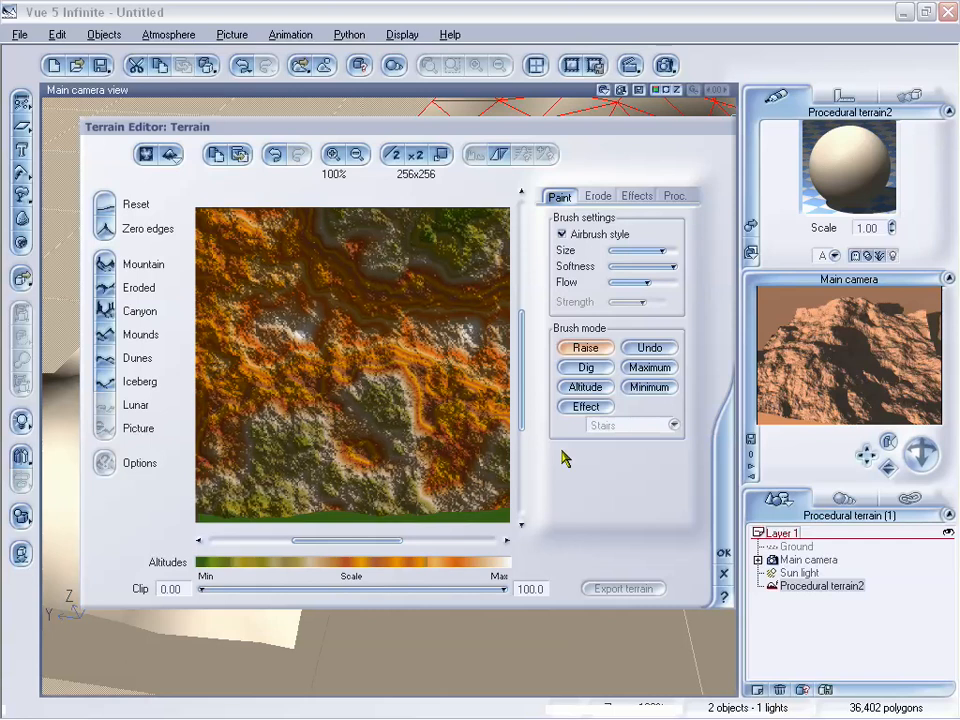
click(724, 576)
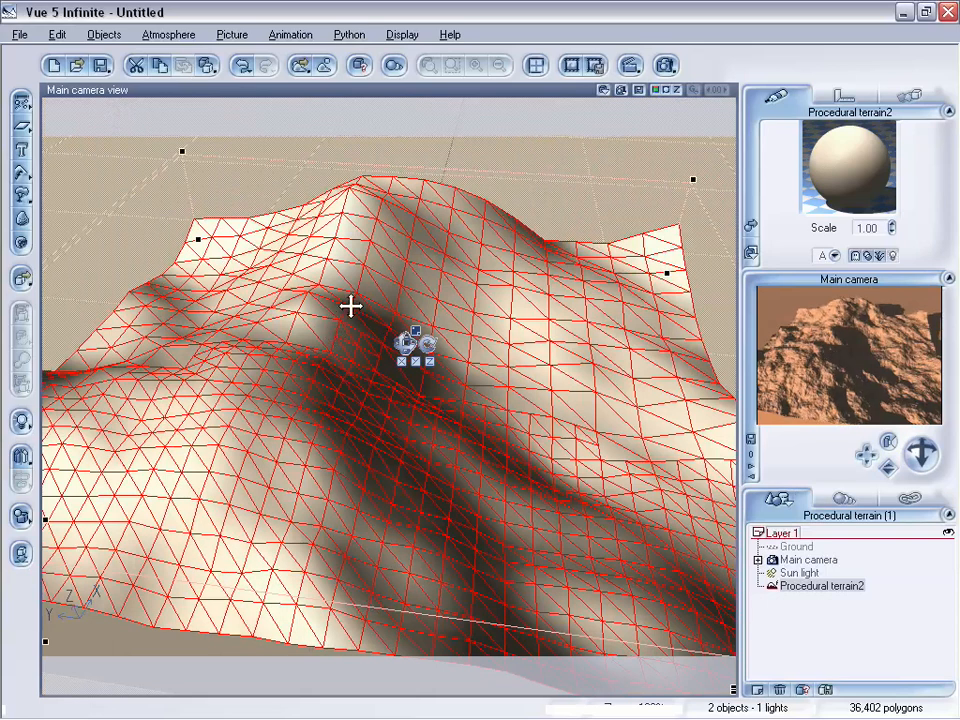
key(Delete)
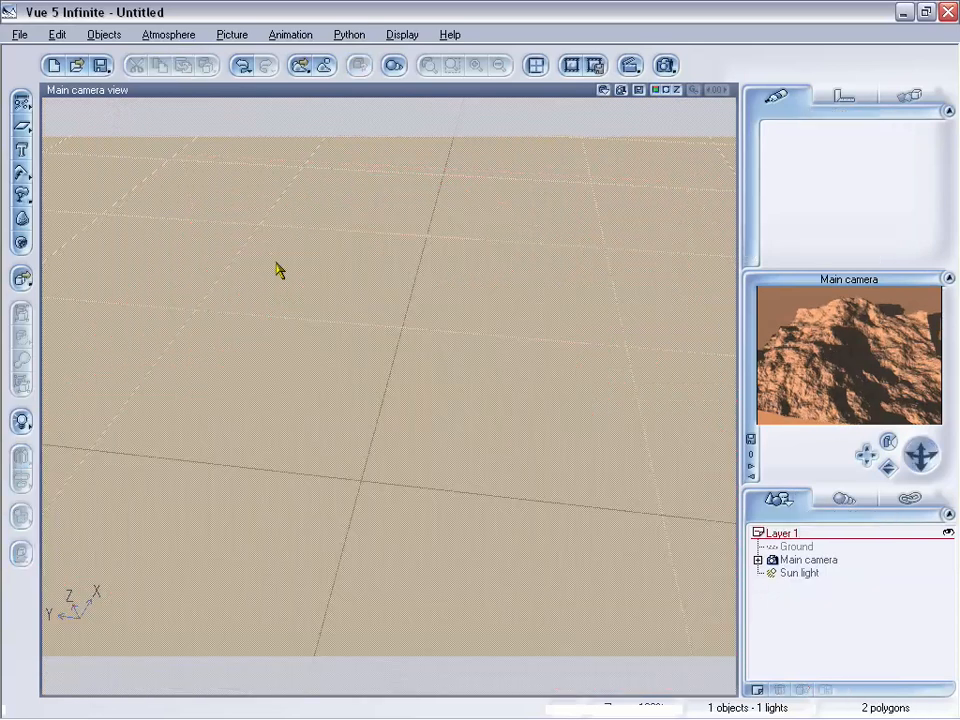
- Create a new standard terrain in the editor with width 256, height 256 and fractal generation enabled
right_click(21, 175)
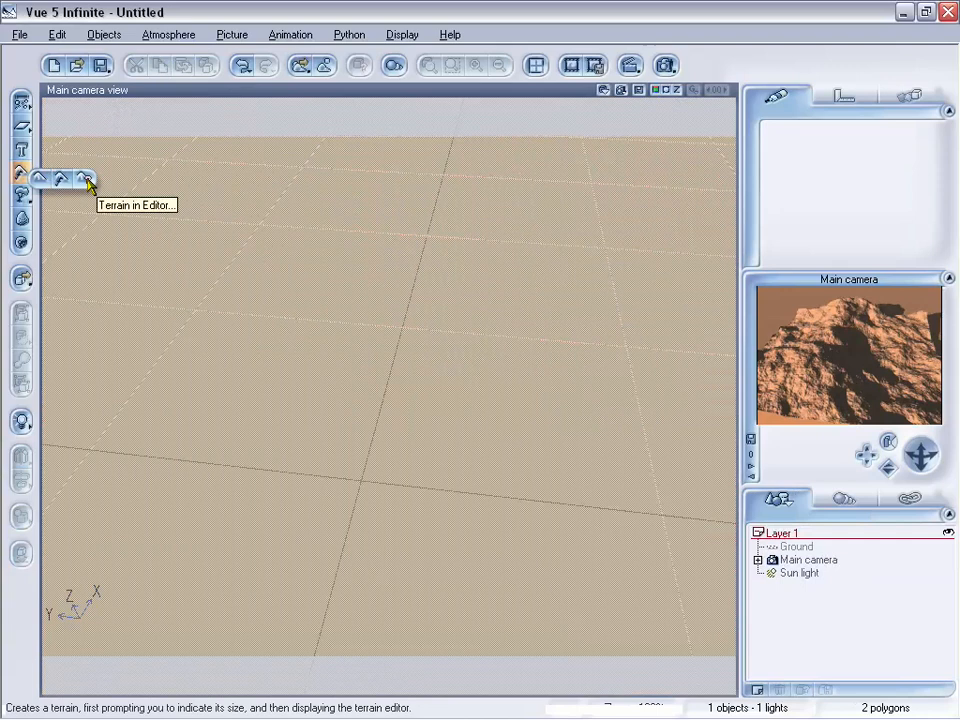
click(86, 179)
drag(167, 137, 302, 202)
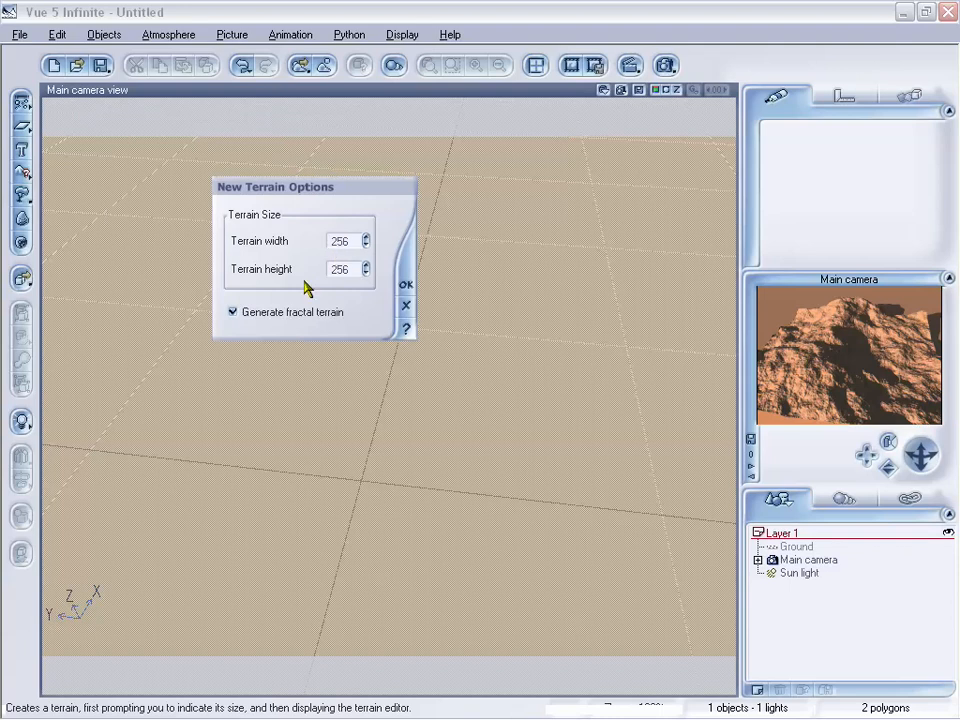
click(405, 284)
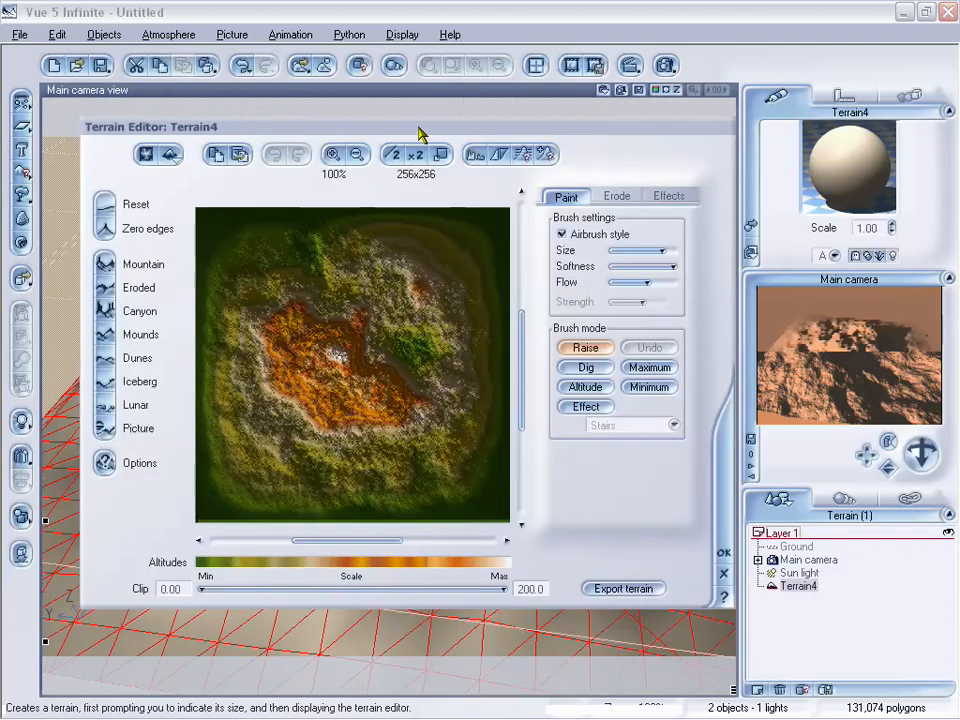
- Raise the slopes and outer area of the new standard terrain with the Raise brush and accept the edit
drag(420, 135, 375, 149)
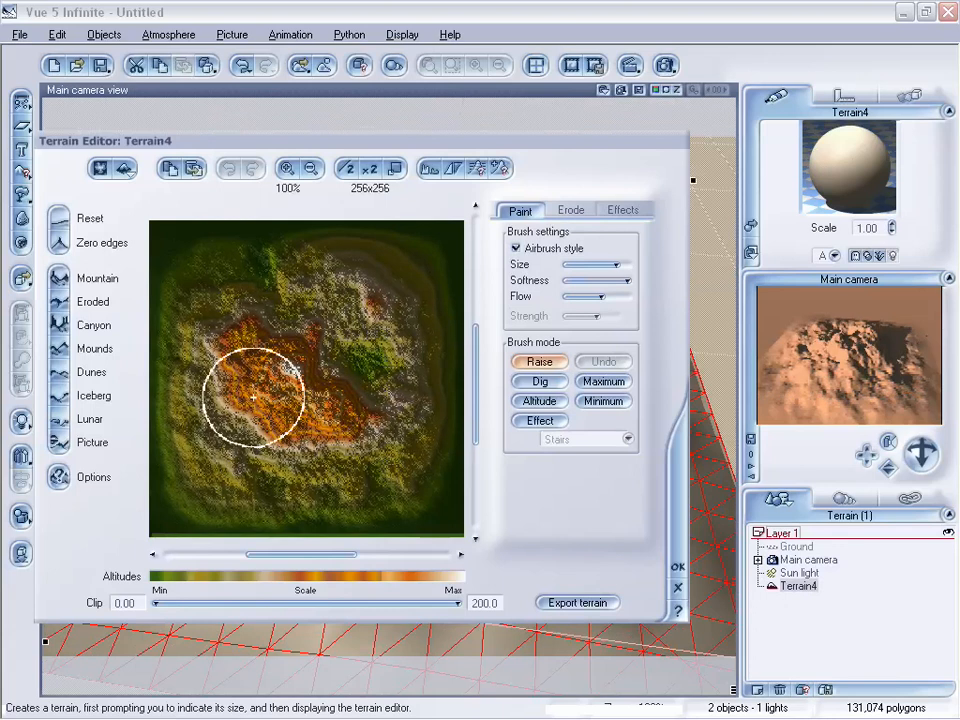
mouse_move(254, 397)
mouse_down()
mouse_move(364, 386)
mouse_move(414, 401)
mouse_up()
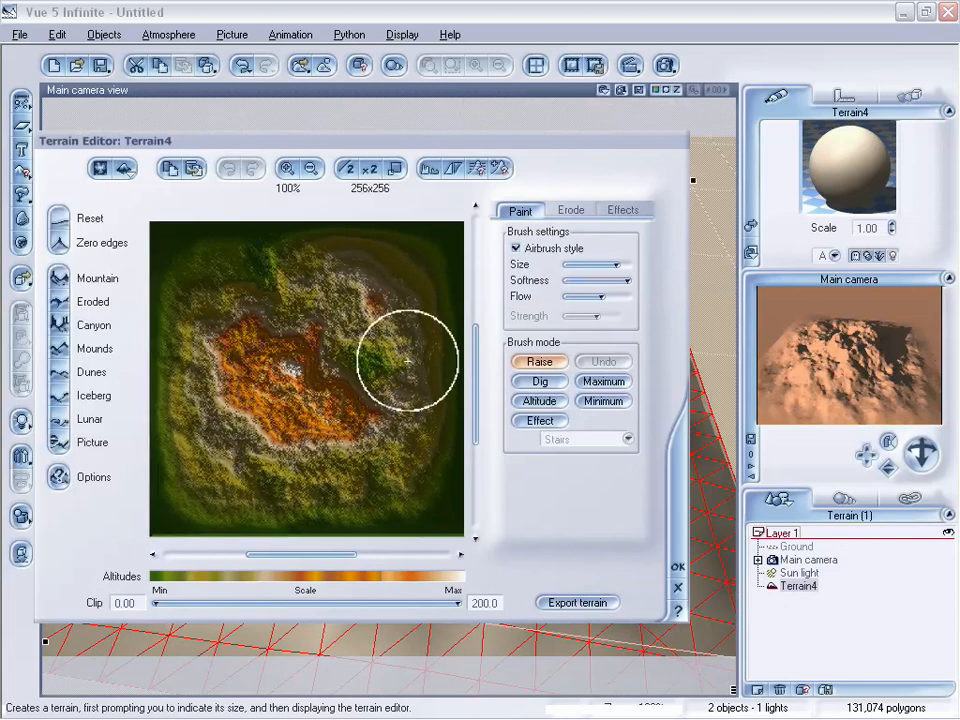
mouse_move(407, 361)
mouse_down()
mouse_move(396, 461)
mouse_move(354, 491)
mouse_move(424, 490)
mouse_up()
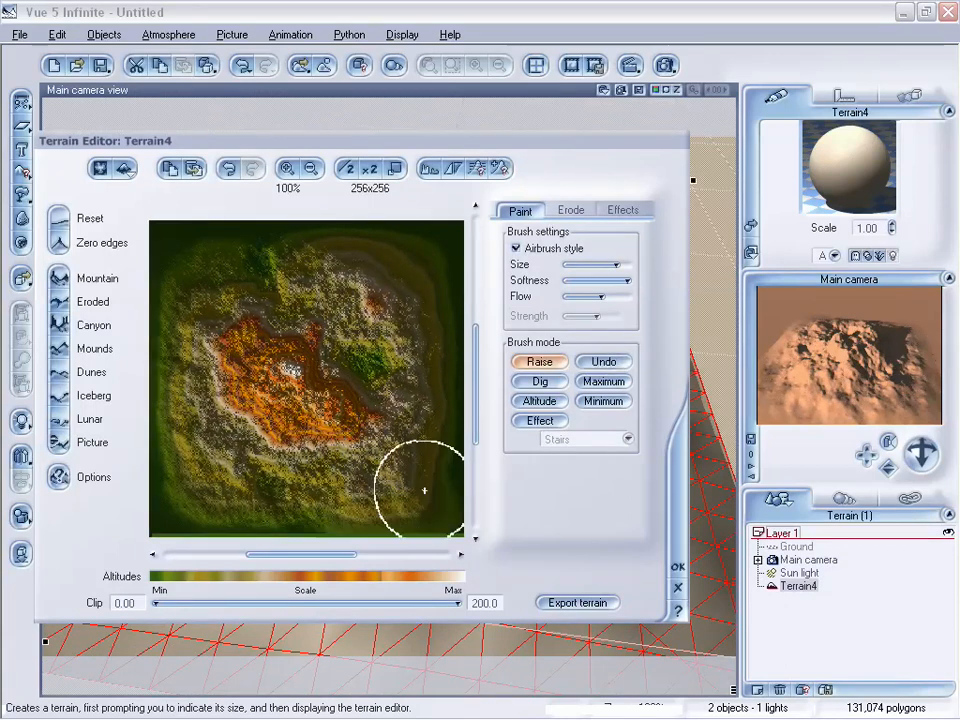
click(678, 566)
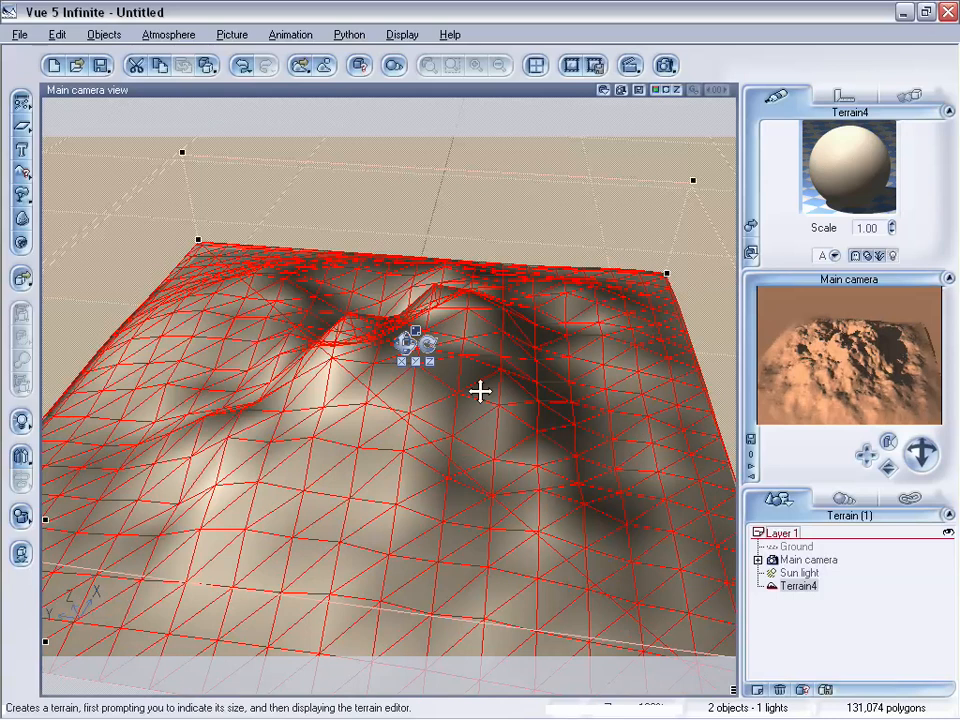
- Reopen the standard terrain's editor, close it without changes and delete the terrain
double_click(459, 366)
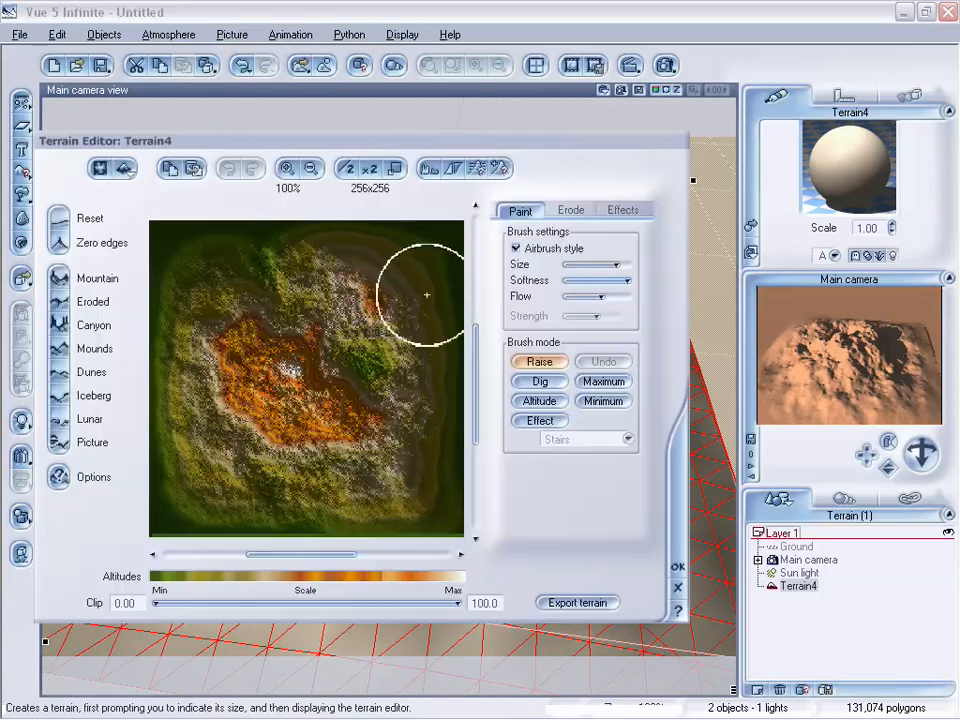
click(671, 586)
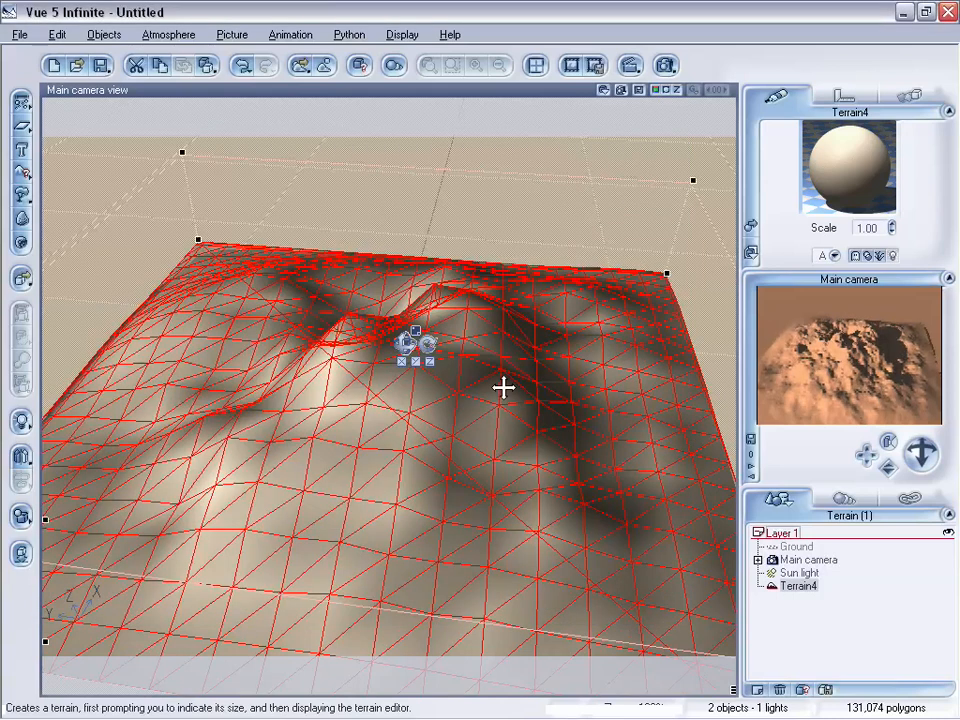
key(Delete)
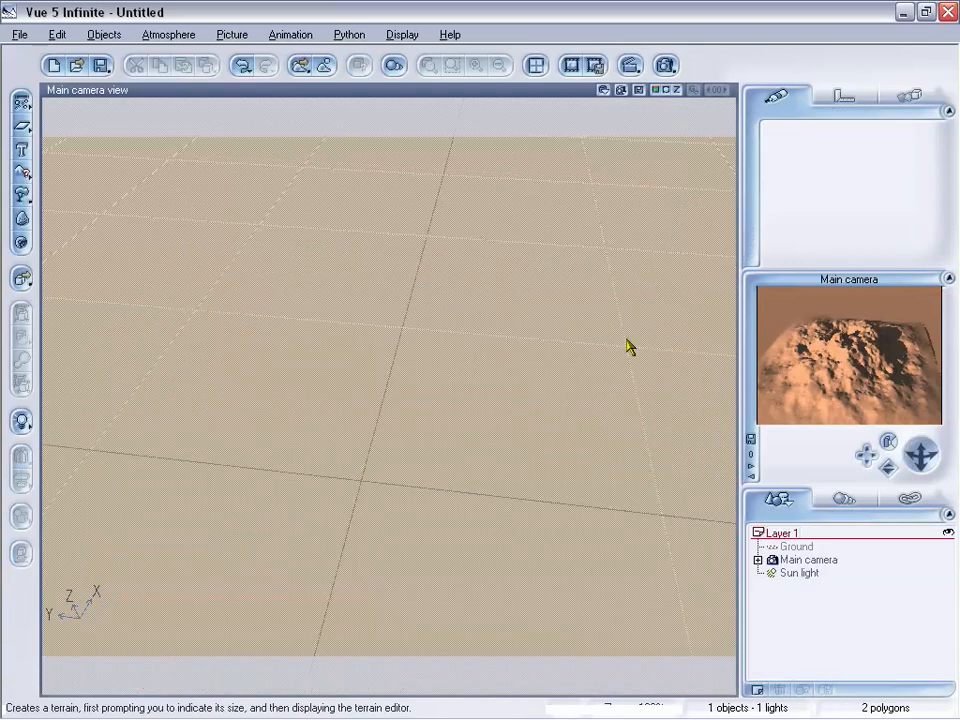
- Add a plant of the default Anemone species to the empty scene
mouse_move(932, 463)
mouse_down()
mouse_move(924, 450)
mouse_move(925, 460)
mouse_up()
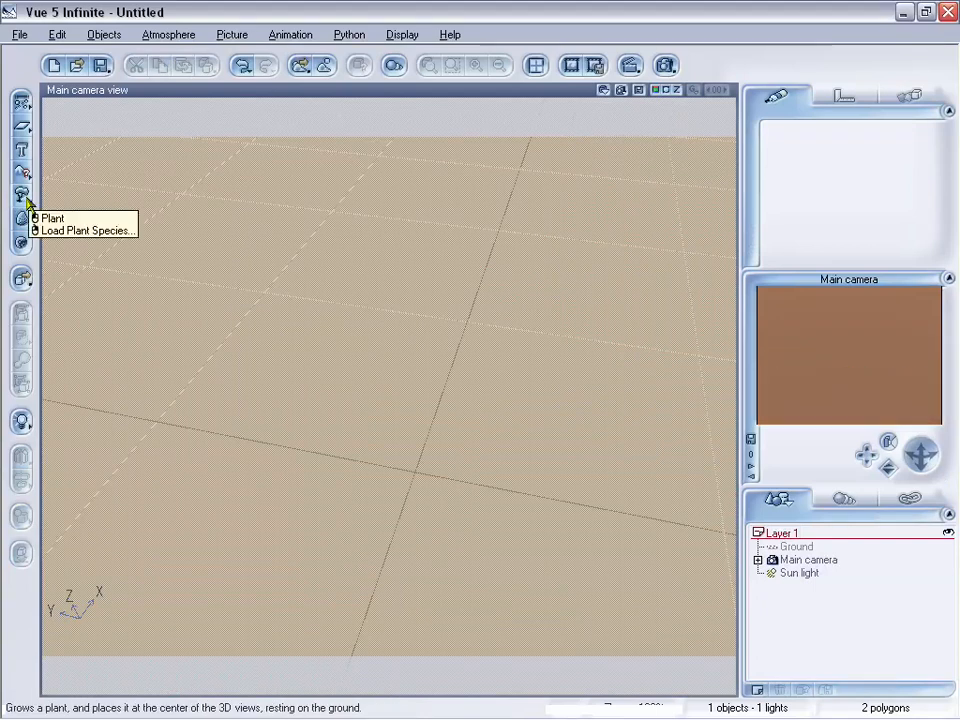
right_click(22, 193)
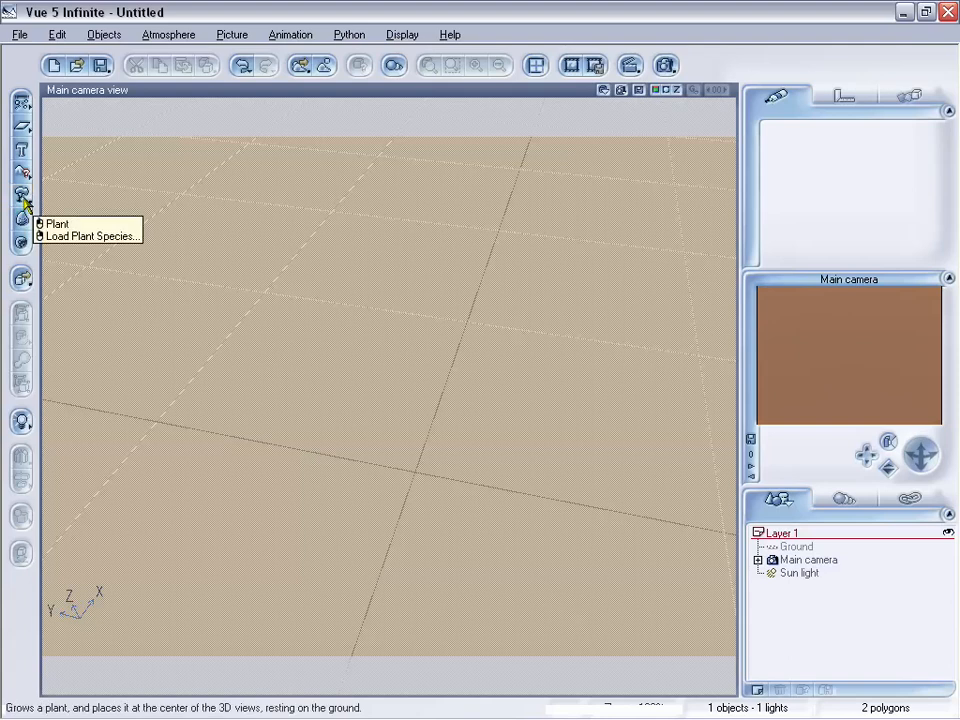
click(22, 196)
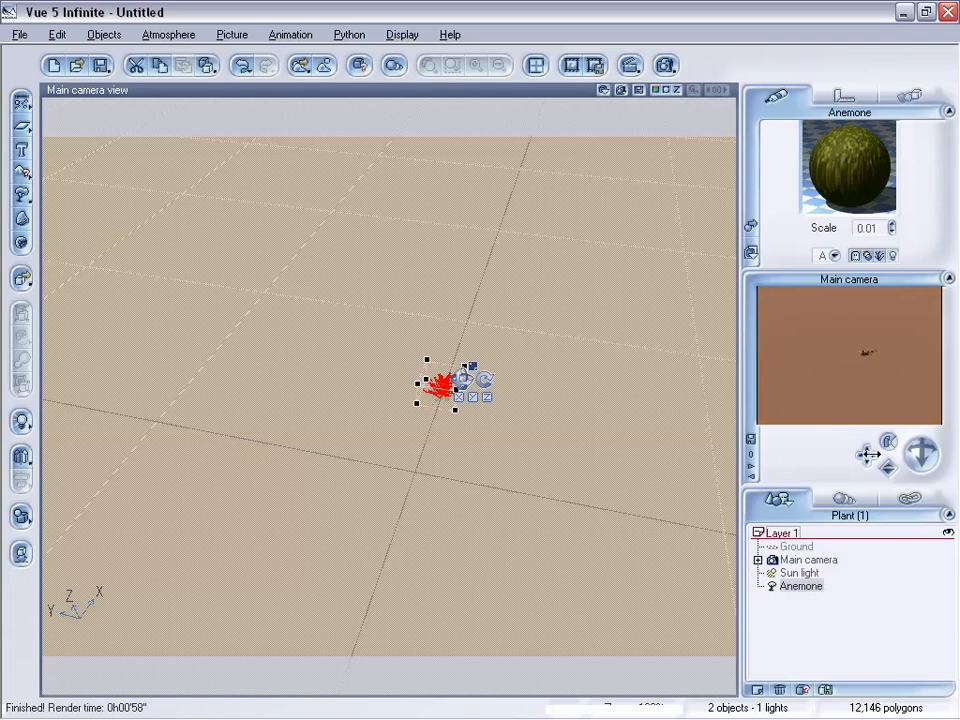
mouse_move(868, 455)
mouse_down()
mouse_move(878, 446)
mouse_move(866, 455)
mouse_move(886, 470)
mouse_move(880, 456)
mouse_move(862, 456)
mouse_move(876, 458)
mouse_up()
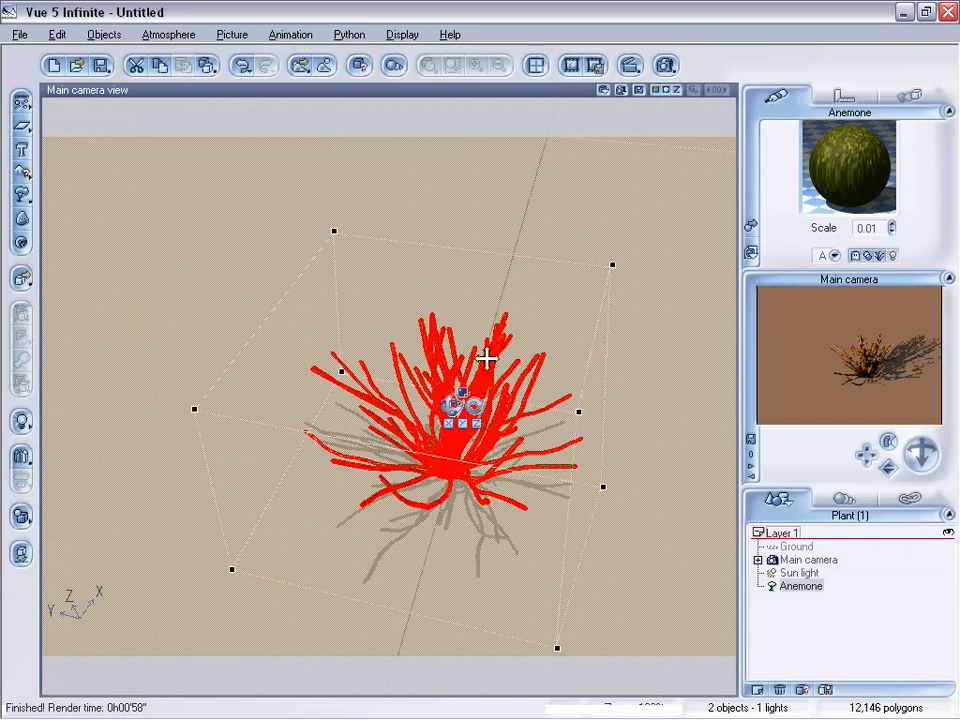
- Inspect the Anemone in the plant editor, close it without saving and delete the plant
double_click(488, 357)
drag(438, 210, 363, 169)
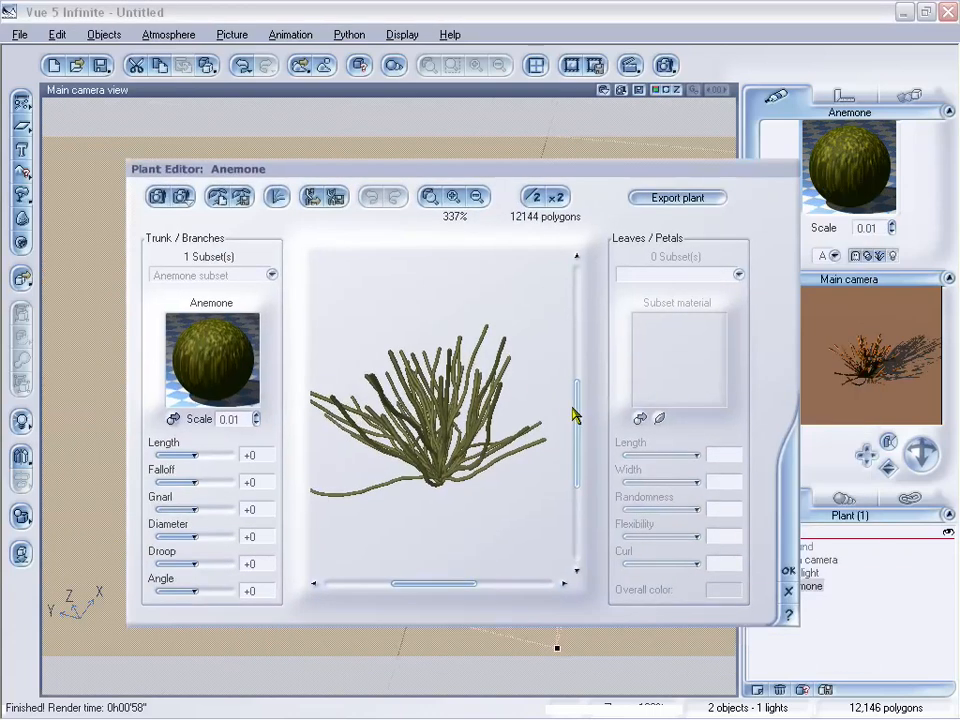
mouse_move(573, 407)
mouse_down()
mouse_move(574, 321)
mouse_move(575, 411)
mouse_up()
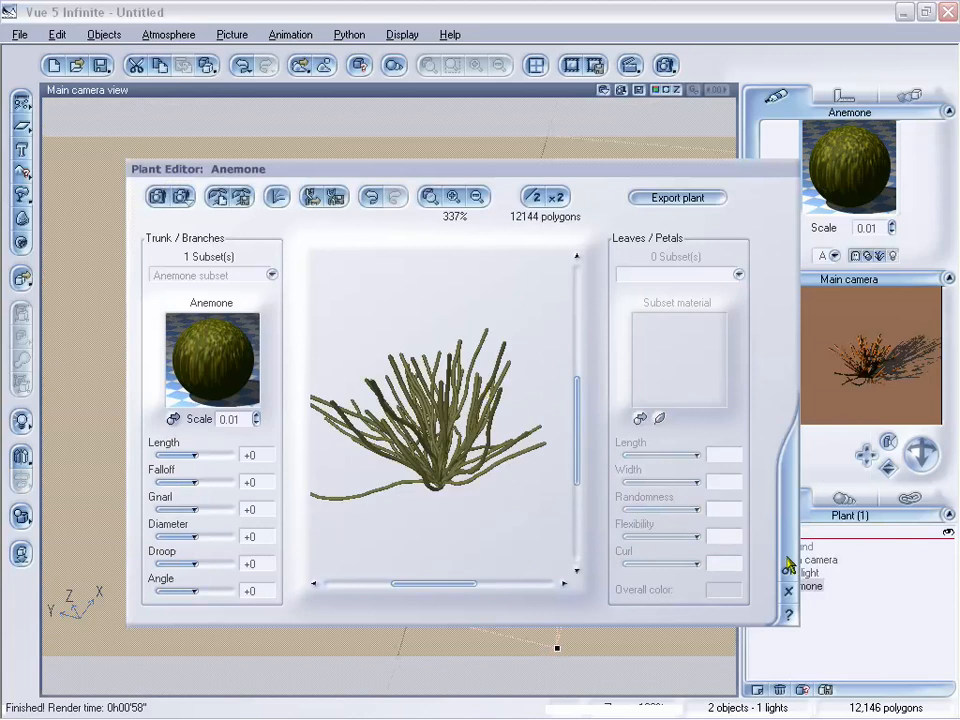
click(780, 590)
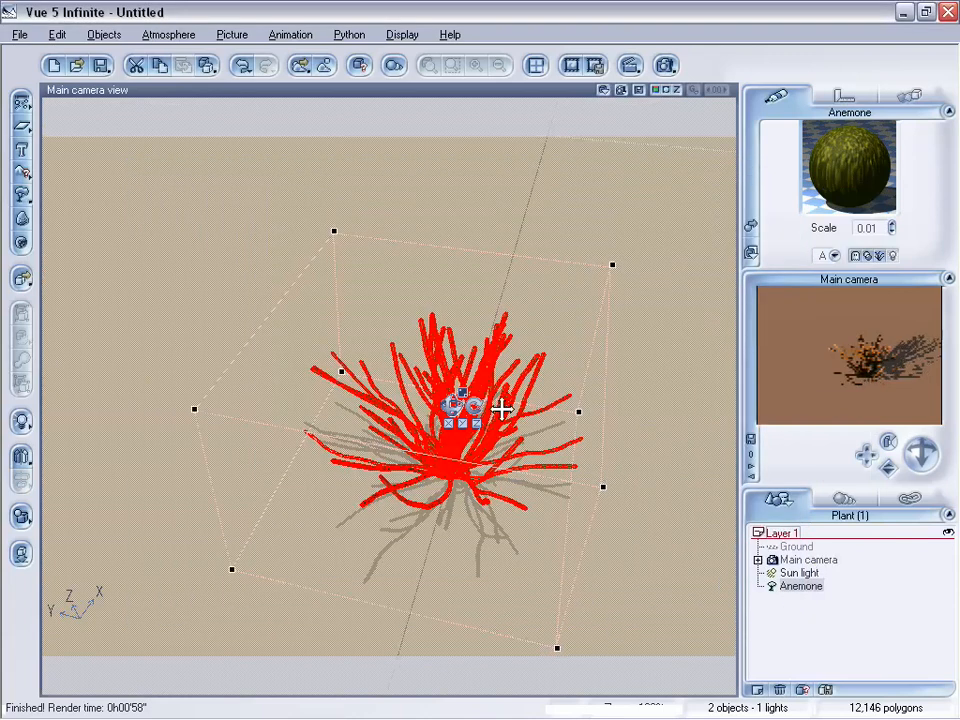
key(Delete)
- Open the plant species browser and preview several species, including Tropic, Papyrus and Large Dead Tree
right_click(23, 197)
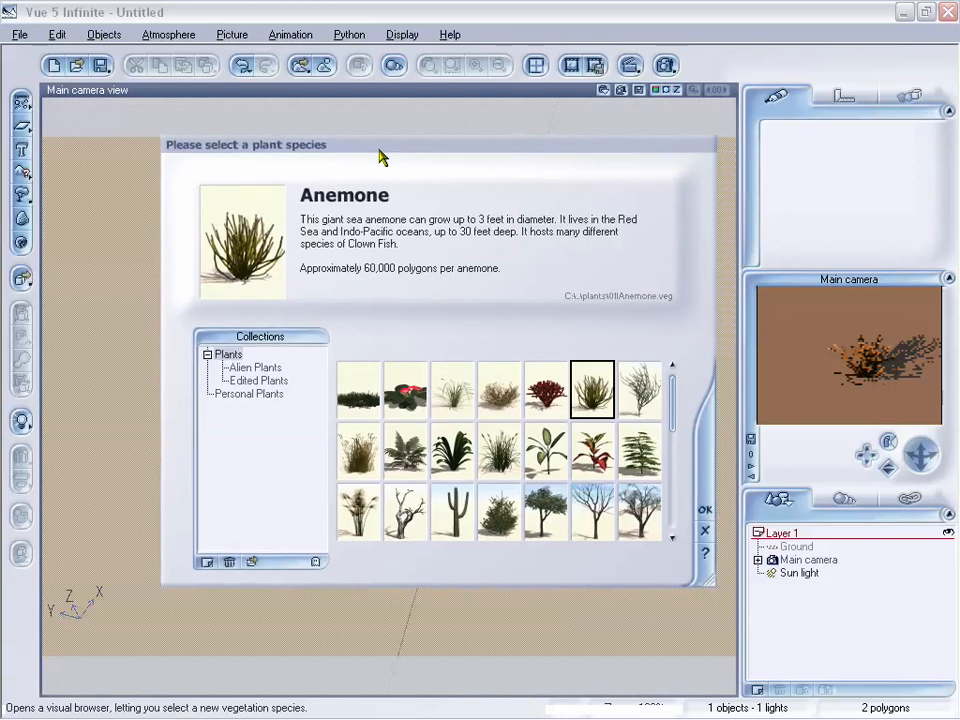
drag(675, 415, 678, 504)
scroll(681, 430, up, 5)
click(546, 448)
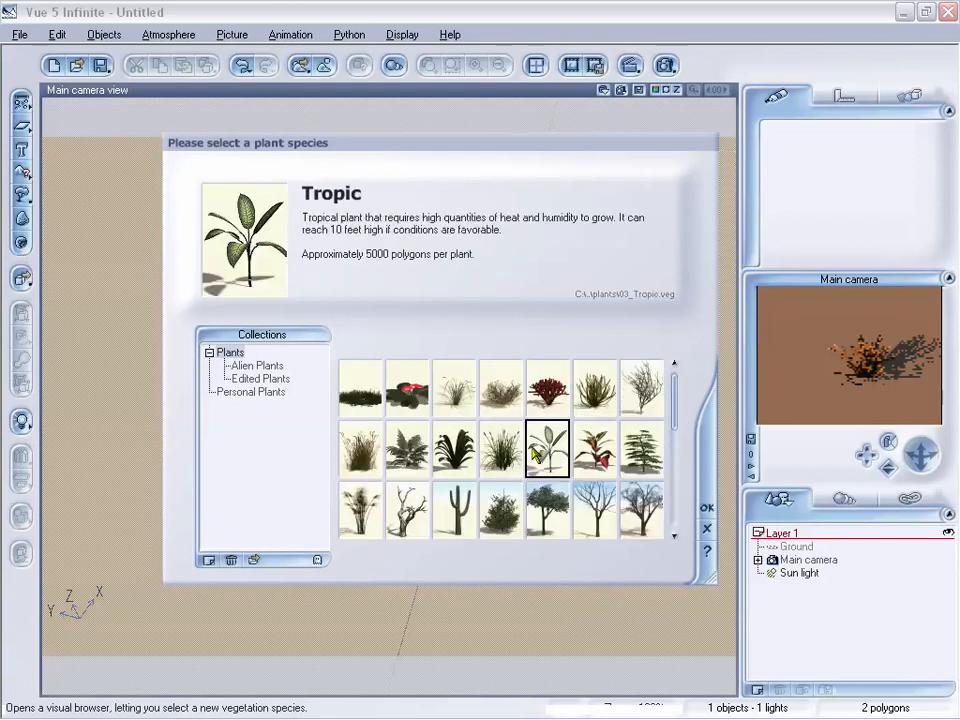
click(468, 508)
click(408, 512)
click(361, 512)
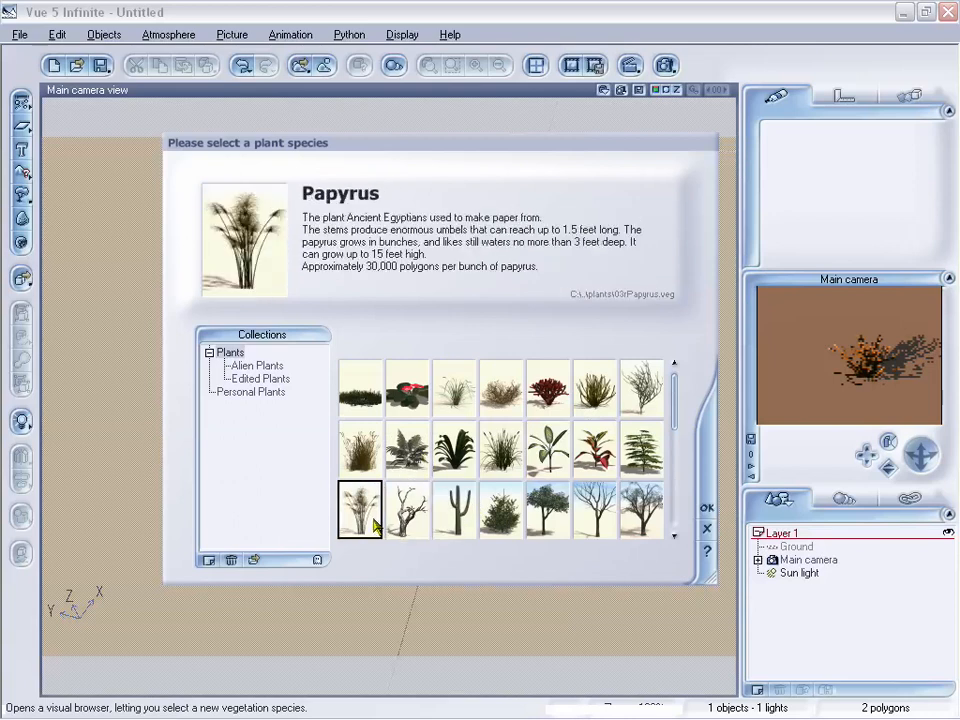
click(455, 512)
click(593, 530)
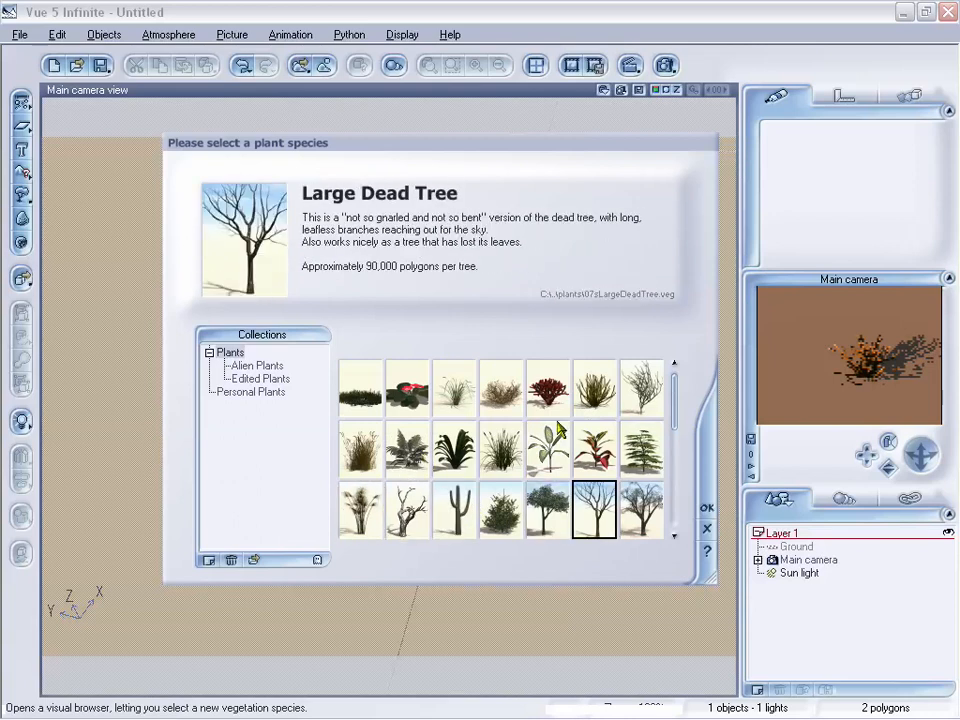
- Browse the rest of the Plants collection, previewing the Red Maple Tree and Bamboo species
drag(678, 399, 679, 440)
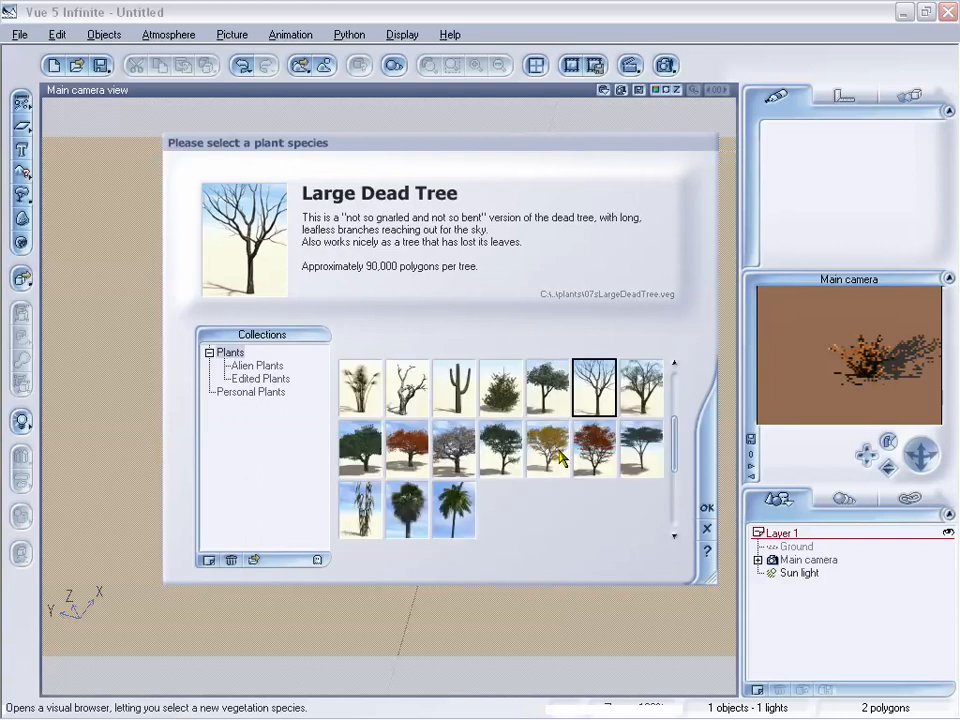
click(590, 455)
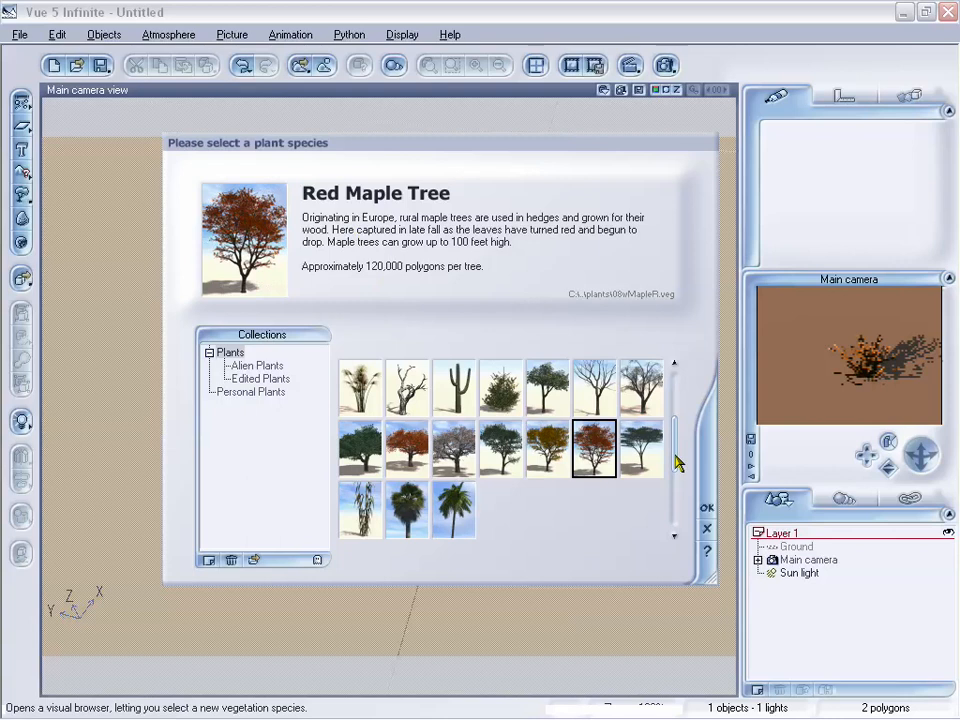
scroll(670, 420, up, 2)
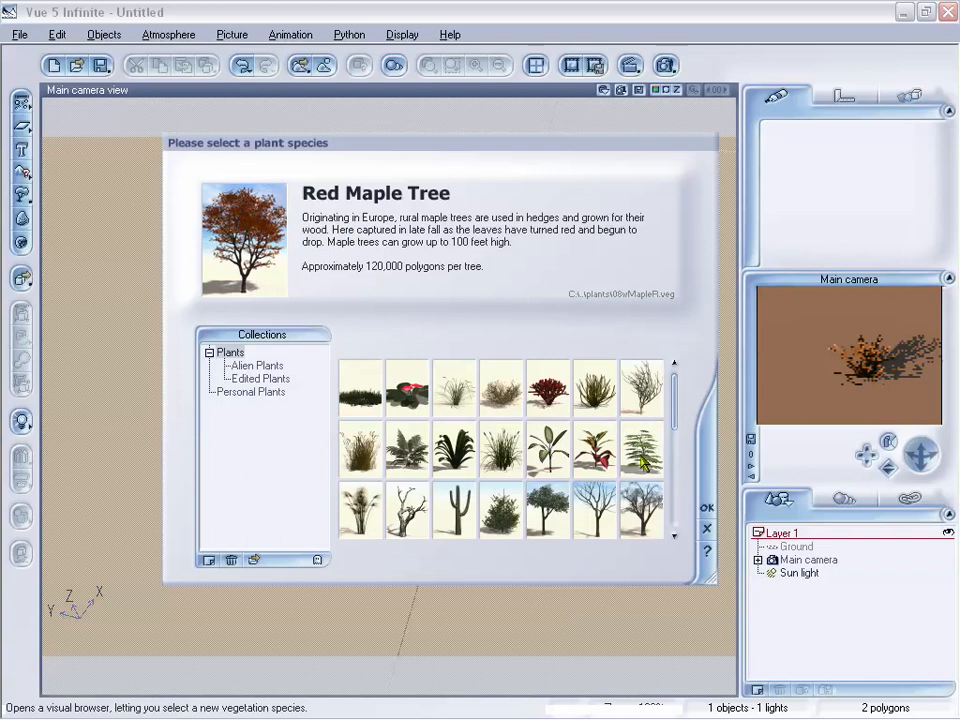
scroll(675, 465, down, 3)
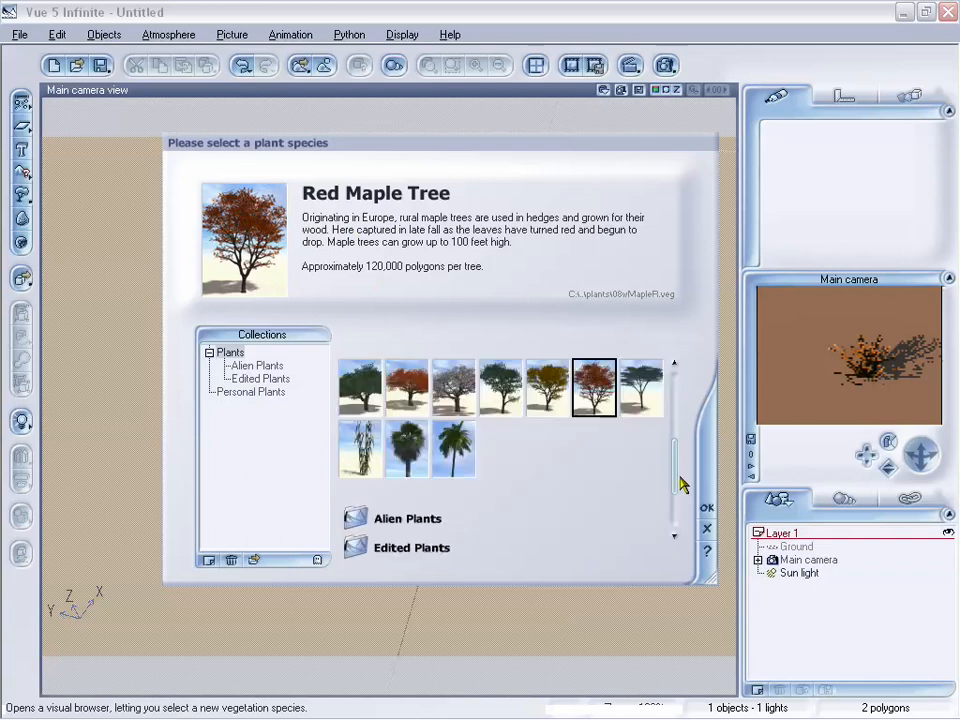
mouse_move(675, 475)
mouse_down()
mouse_move(675, 408)
mouse_move(676, 491)
mouse_move(677, 460)
mouse_up()
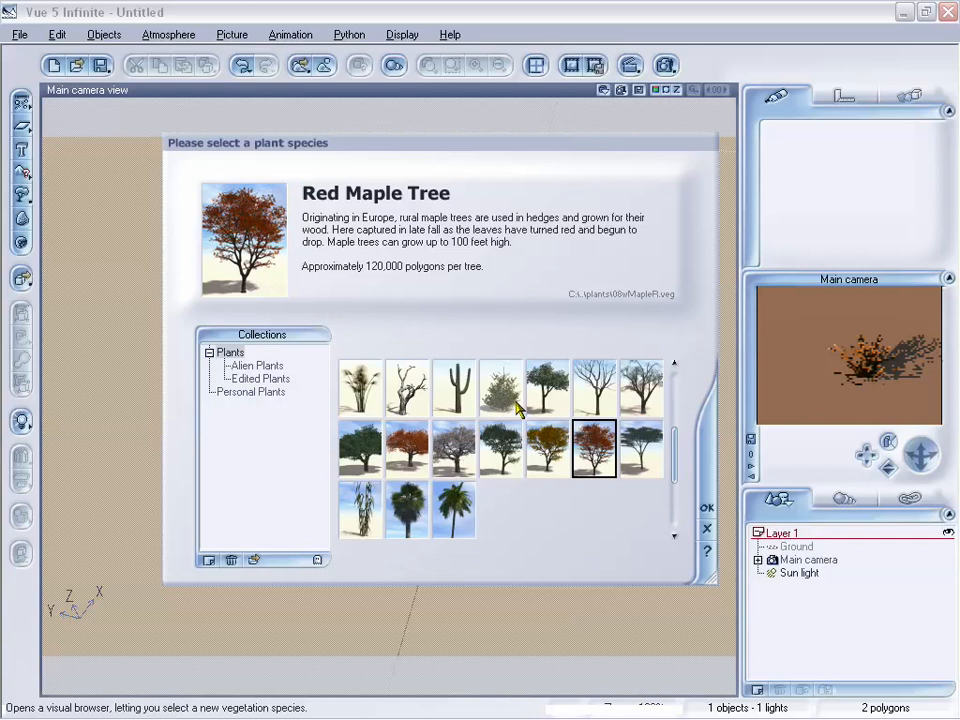
click(366, 520)
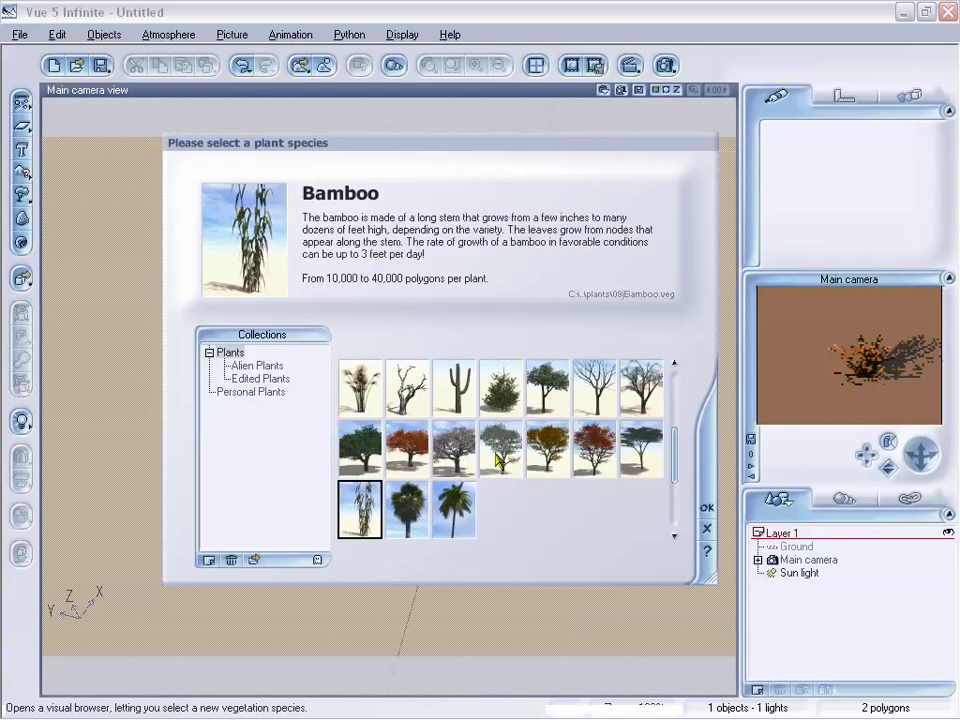
- Preview species in the Alien Plants collection, including Fuzzy Twins Tree, Red Devil's Flipper, Chroma Palm and Chameleon's Carrot
click(257, 366)
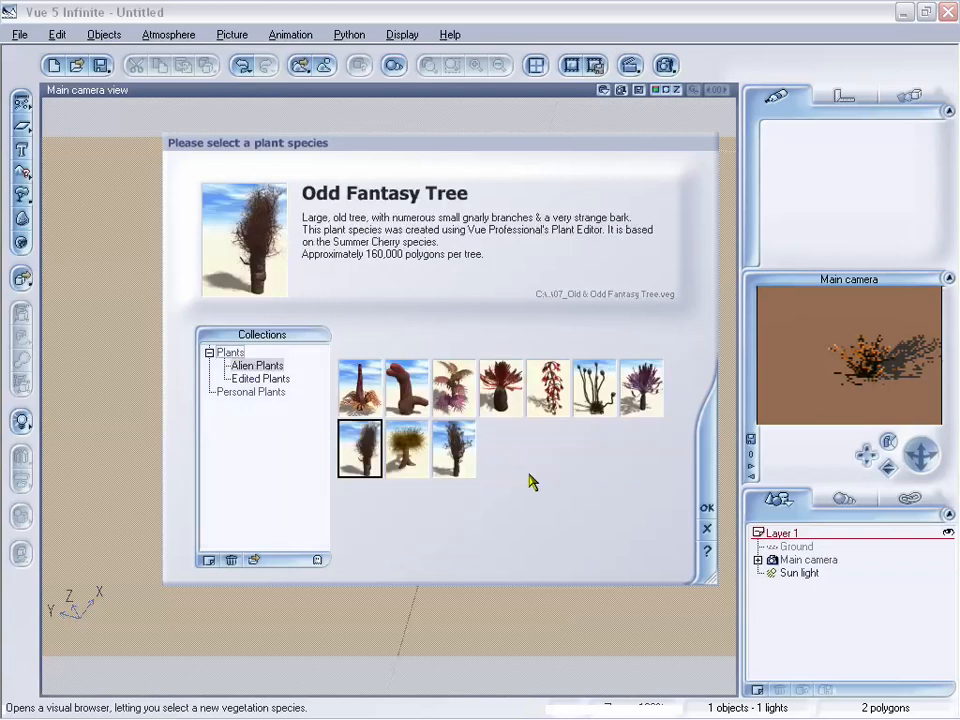
click(455, 468)
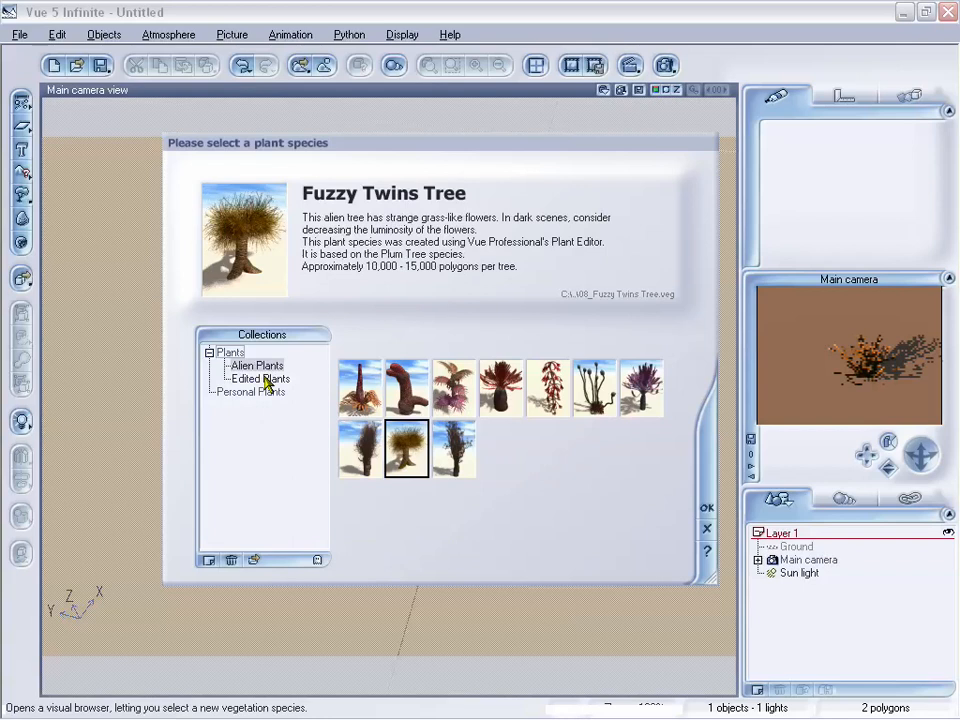
click(500, 386)
click(406, 386)
click(465, 411)
click(548, 392)
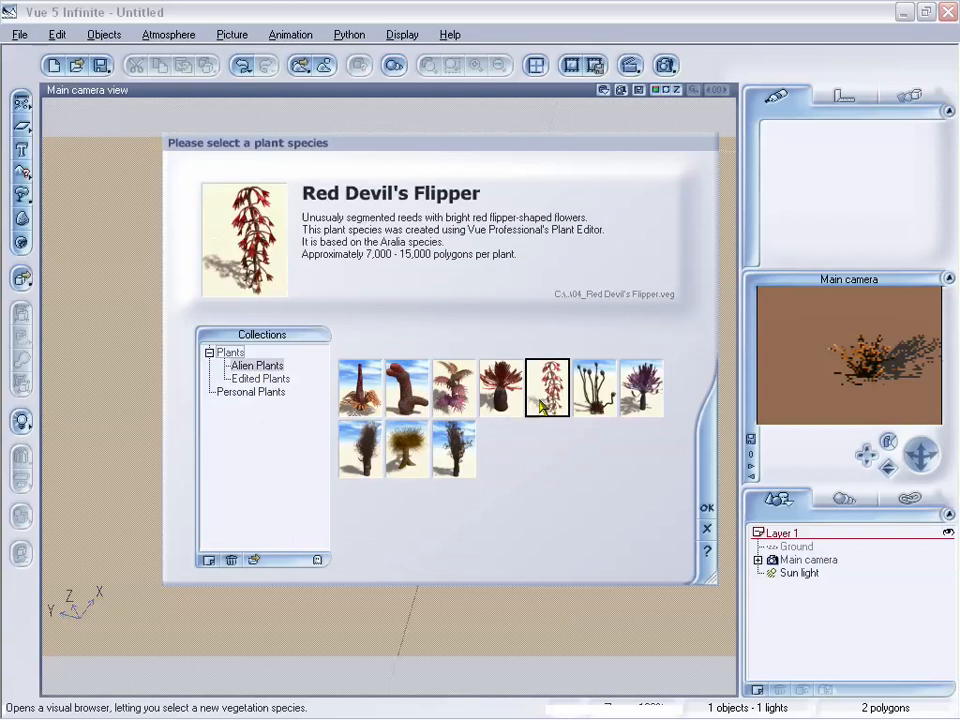
click(595, 391)
click(640, 391)
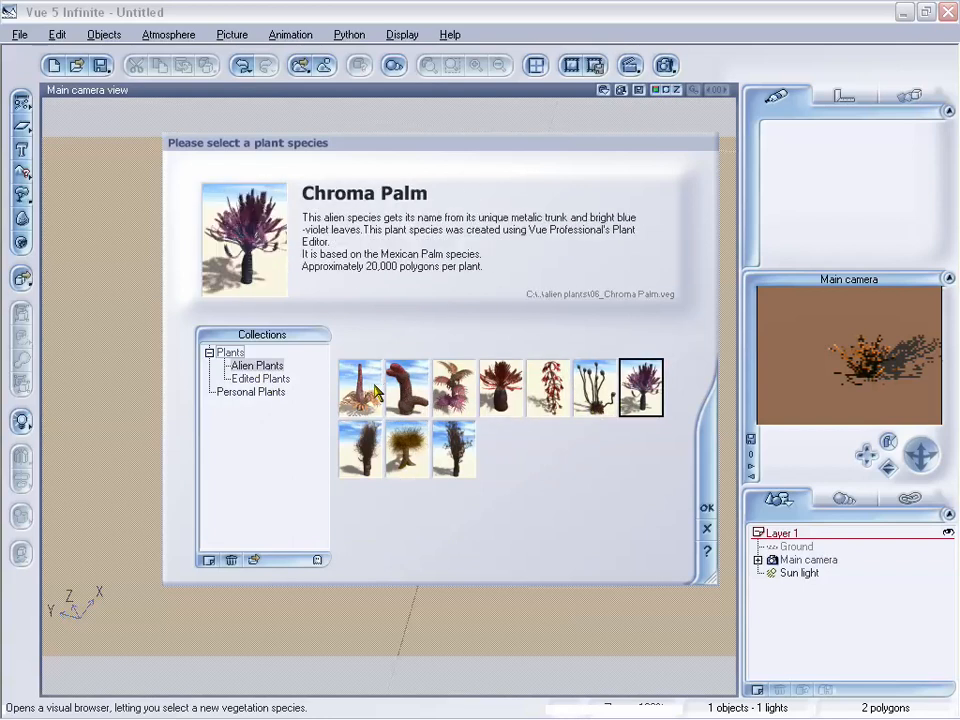
click(360, 386)
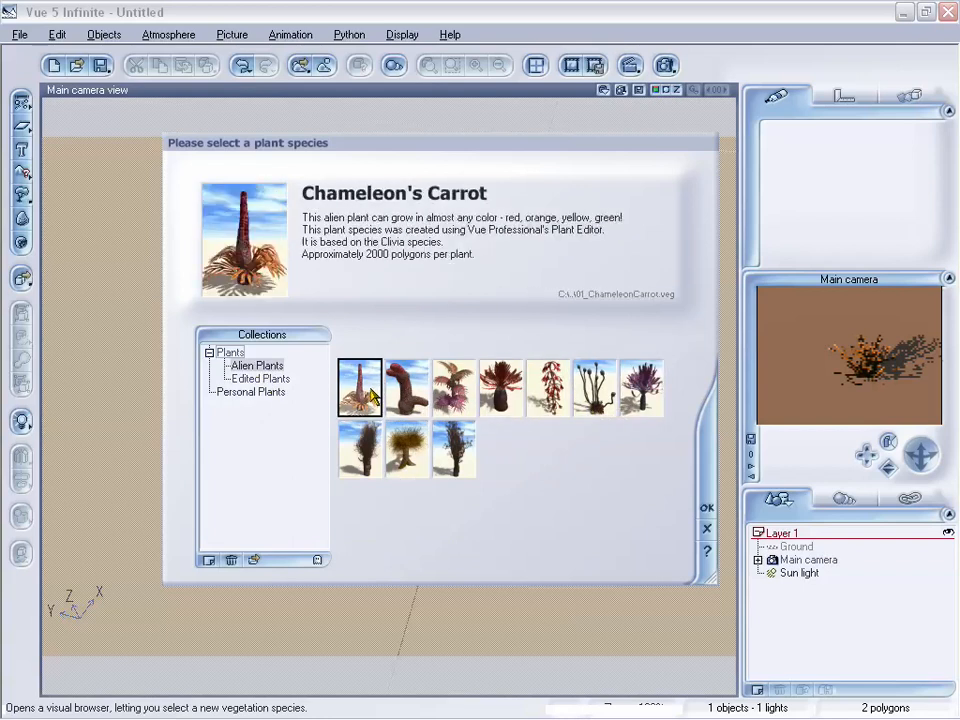
- Preview several species in the Edited Plants collection, including Rubber Plant and Foeniculum
click(262, 379)
click(595, 388)
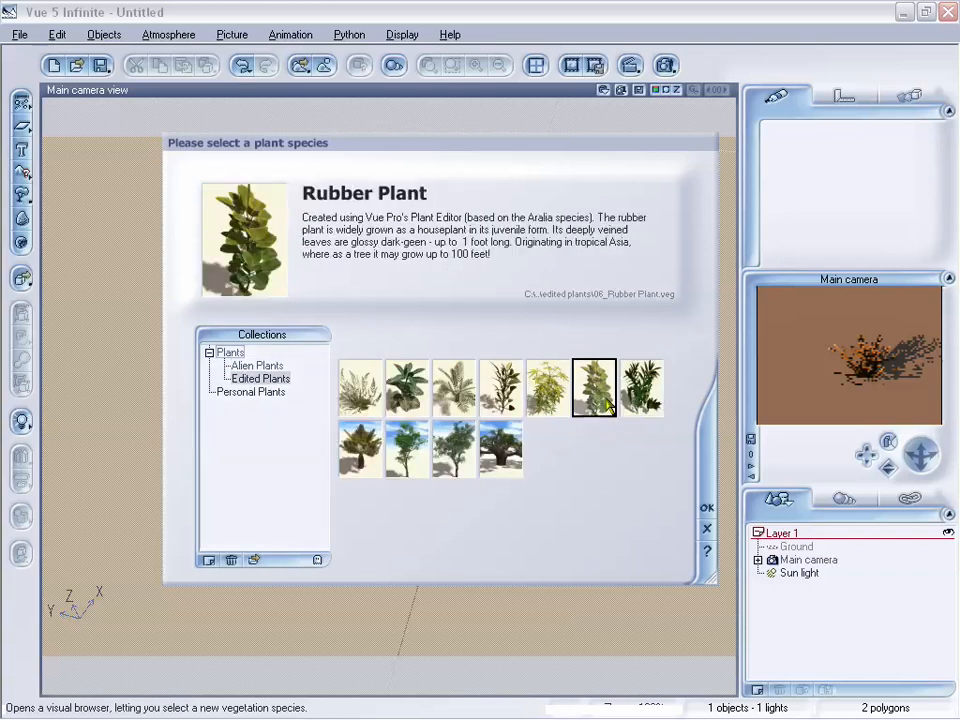
click(454, 388)
click(407, 388)
click(360, 388)
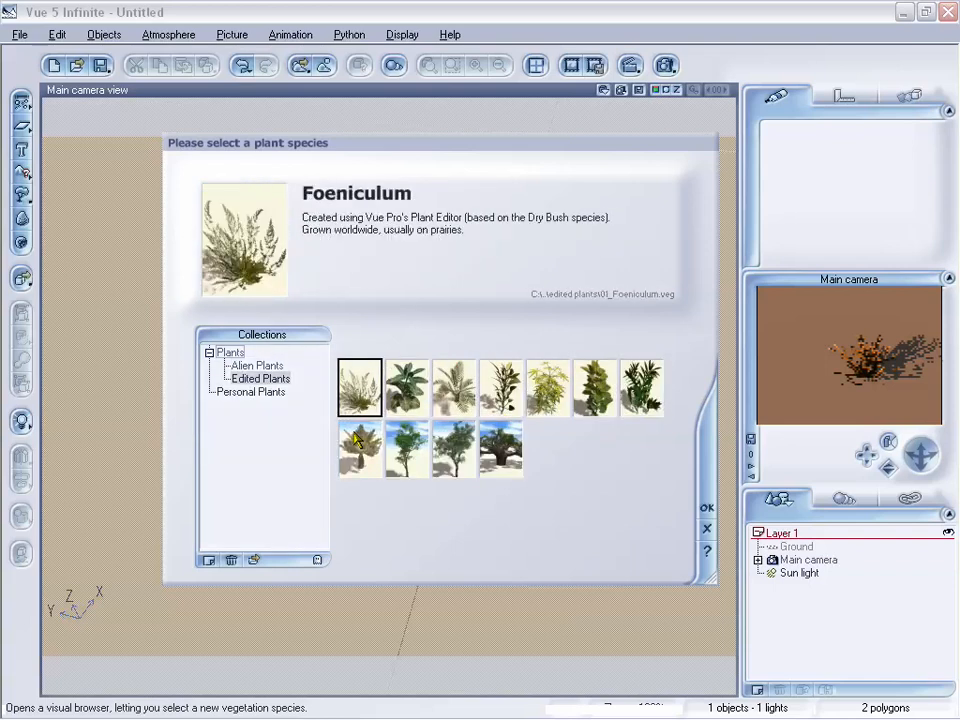
click(422, 466)
click(500, 448)
click(547, 388)
- Add a Rubber Plant from the Edited Plants collection and frame it fully in the main camera view
click(595, 388)
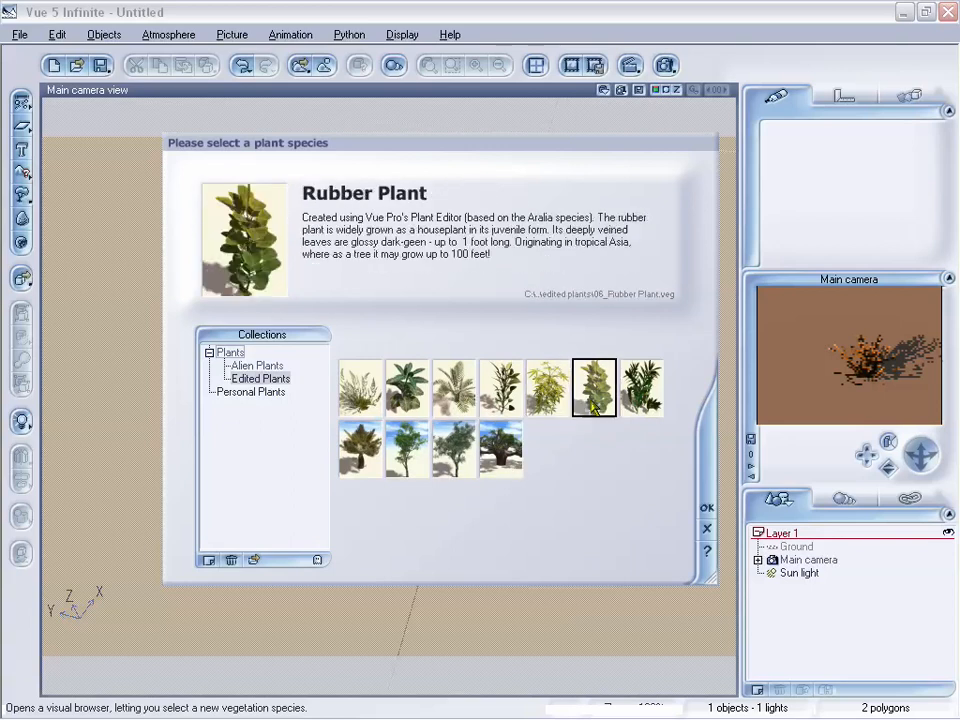
click(707, 508)
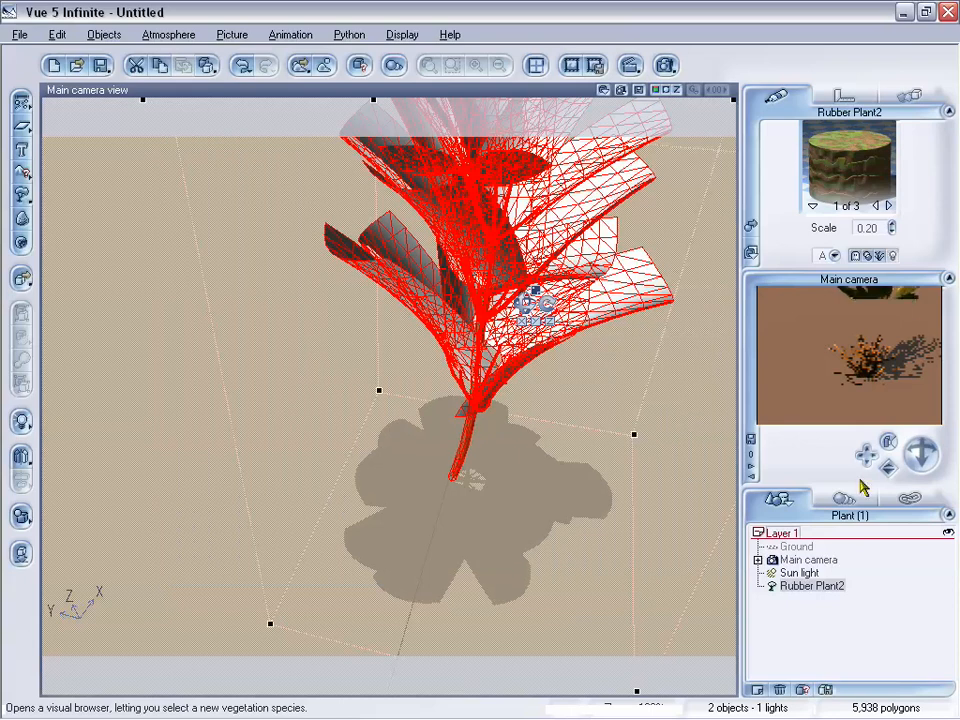
drag(886, 470, 757, 472)
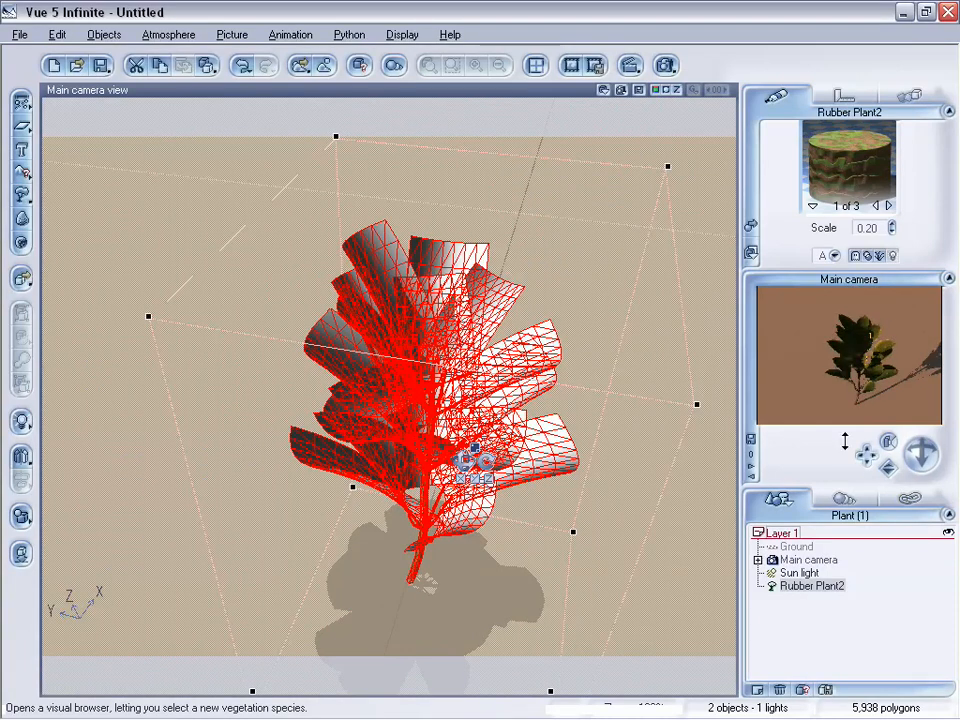
mouse_move(934, 456)
mouse_down()
mouse_move(908, 480)
mouse_move(921, 460)
mouse_move(914, 455)
mouse_move(921, 460)
mouse_up()
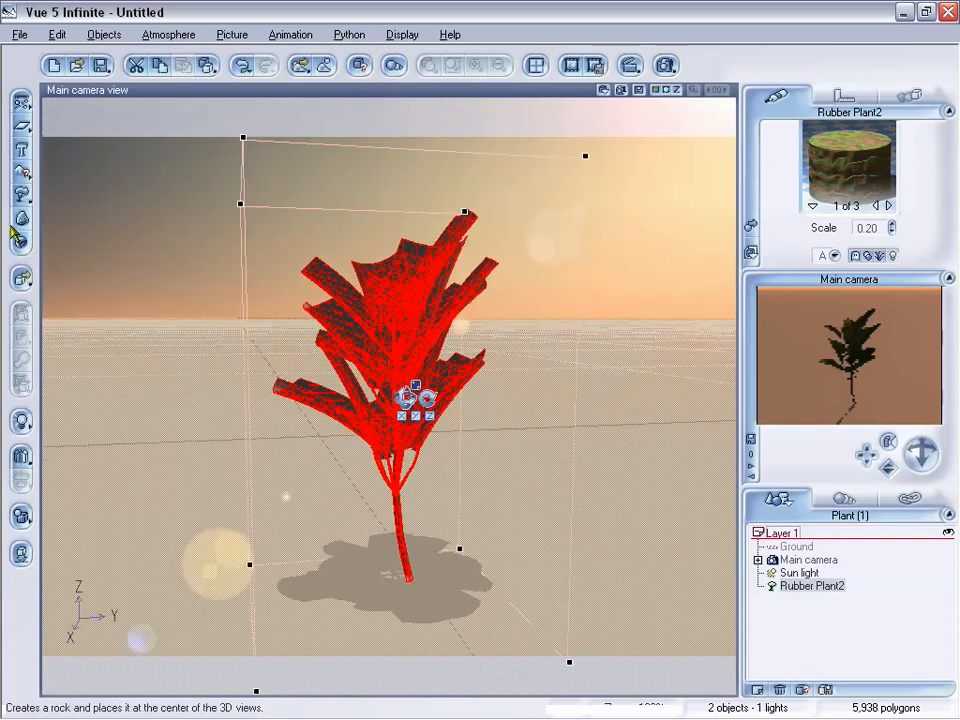
- Load the Marine atmosphere from the Basic daytime collection into the scene
click(157, 35)
click(161, 53)
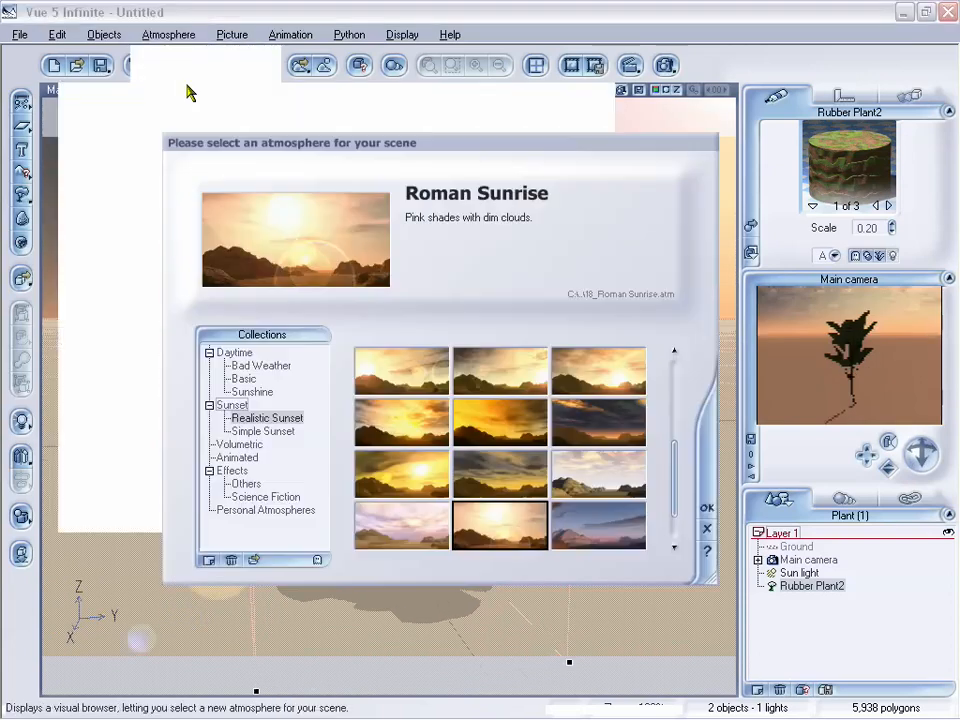
click(245, 379)
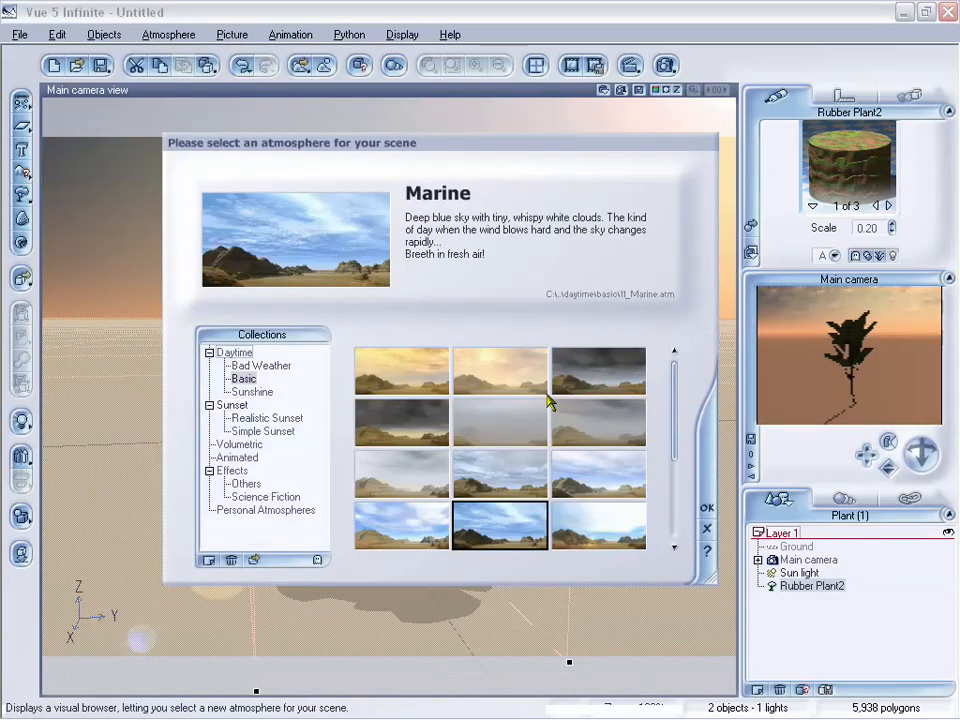
click(707, 508)
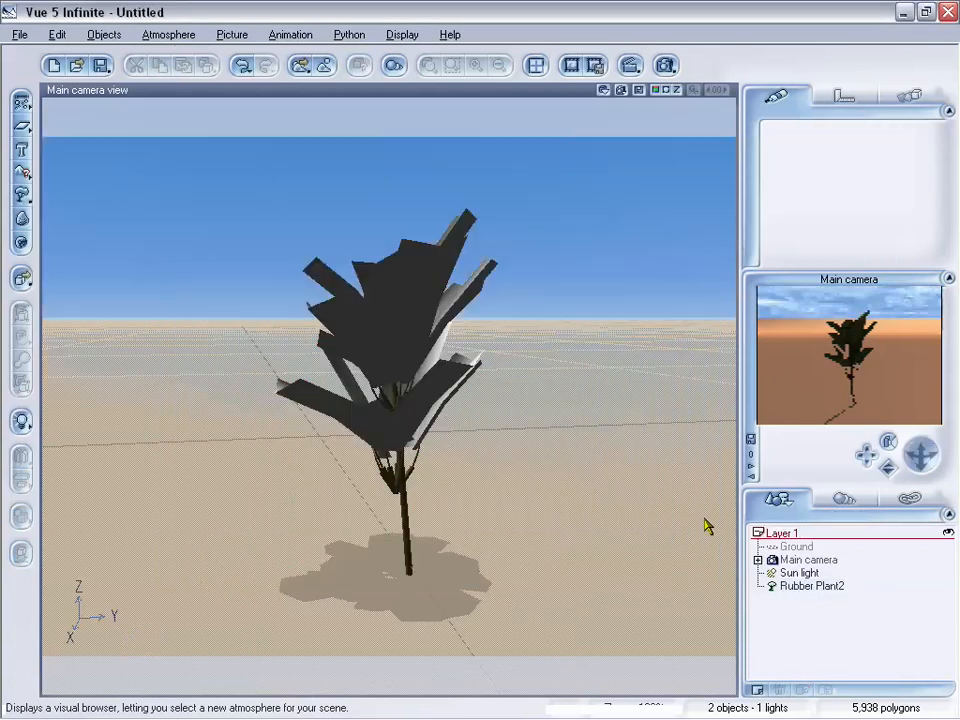
- Inspect the Rubber Plant in the plant editor, close it without saving and delete the plant
mouse_move(920, 455)
mouse_down()
mouse_move(950, 460)
mouse_move(910, 468)
mouse_move(924, 455)
mouse_move(905, 458)
mouse_move(917, 453)
mouse_up()
click(484, 287)
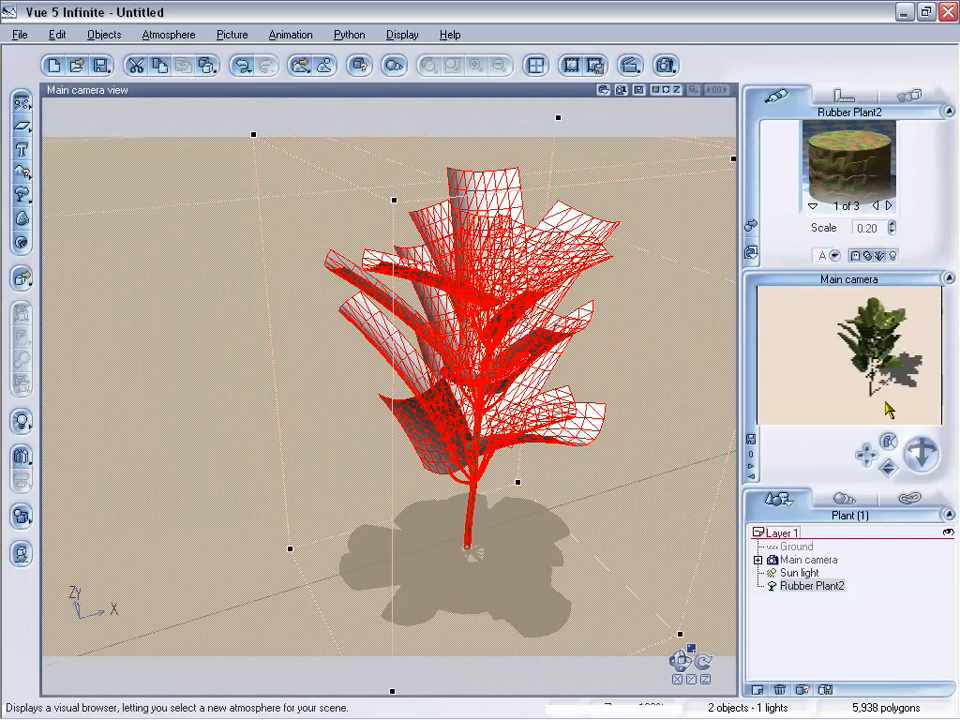
double_click(510, 362)
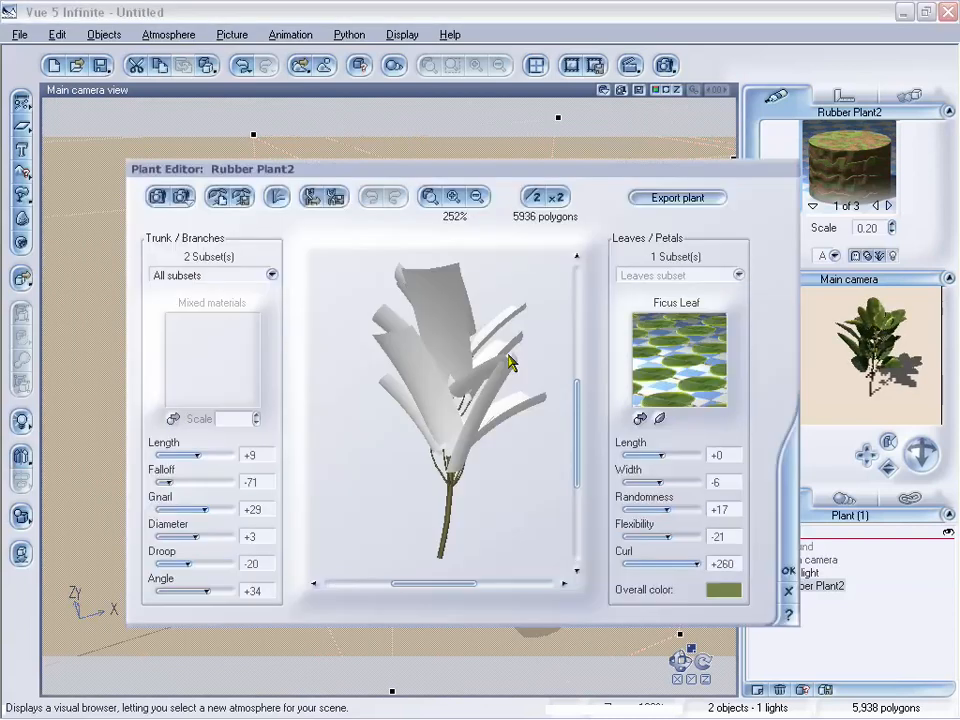
drag(451, 170, 404, 154)
drag(534, 386, 433, 387)
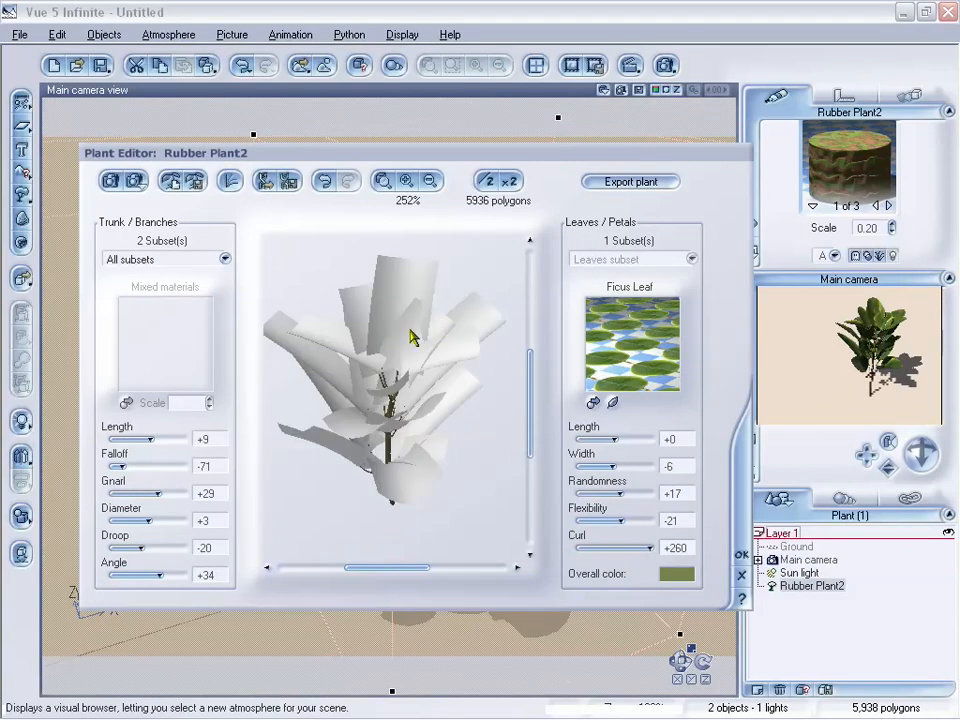
click(742, 577)
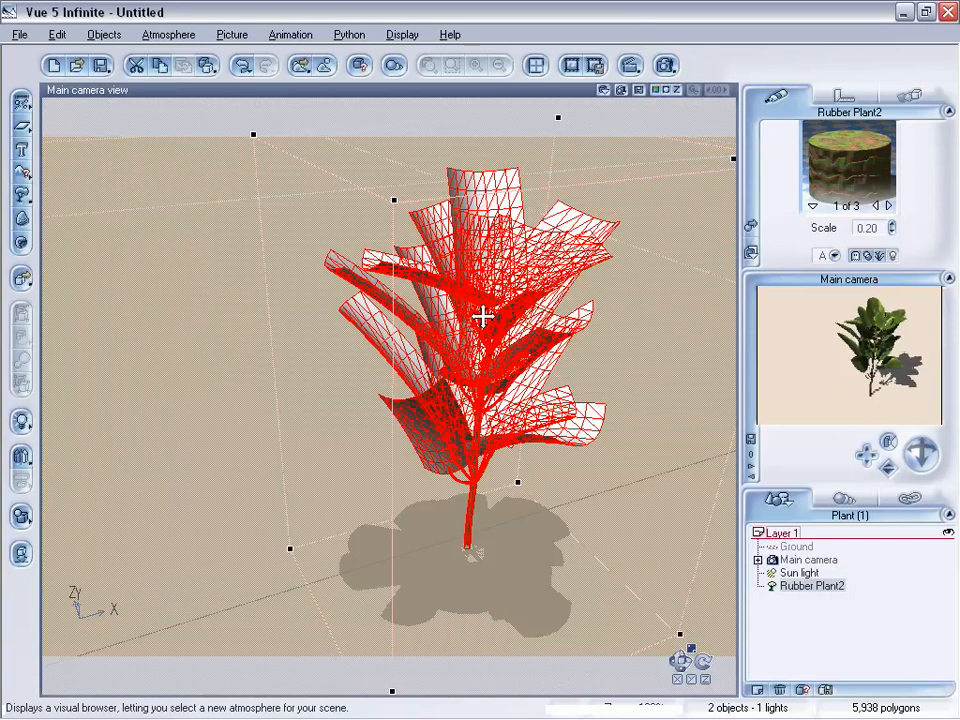
key(Delete)
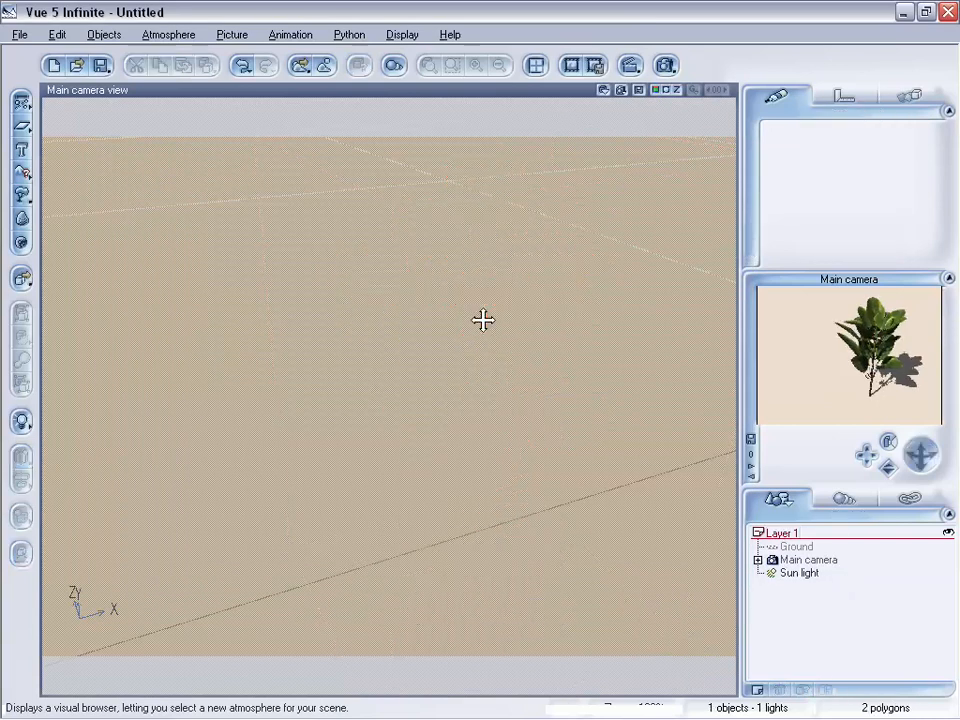
- Add an Alocasia from the Edited Plants collection to the scene
right_click(22, 196)
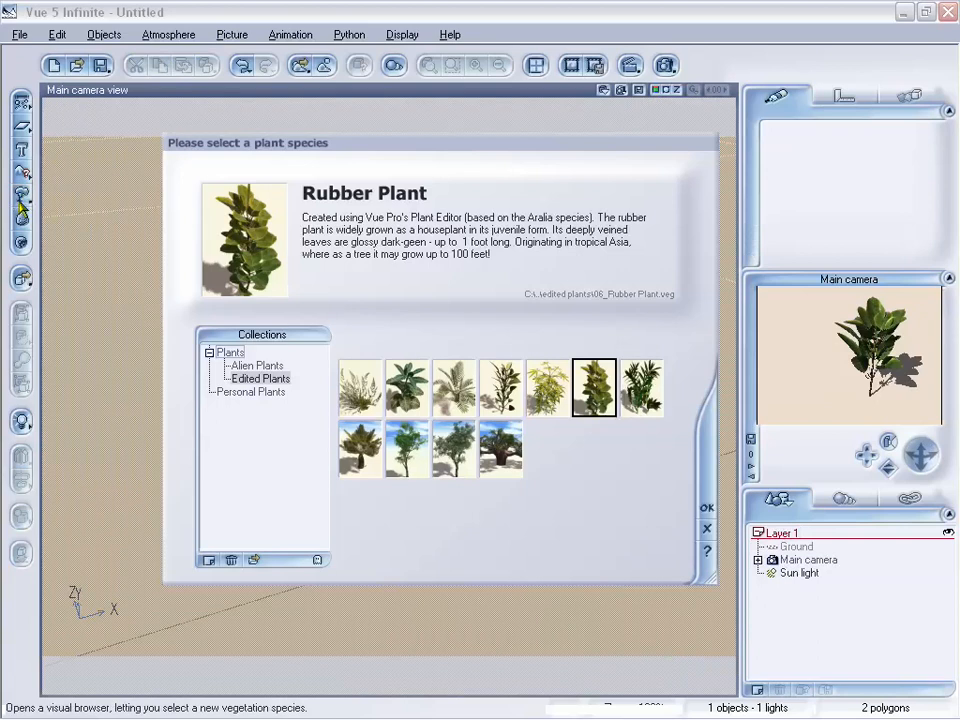
click(407, 388)
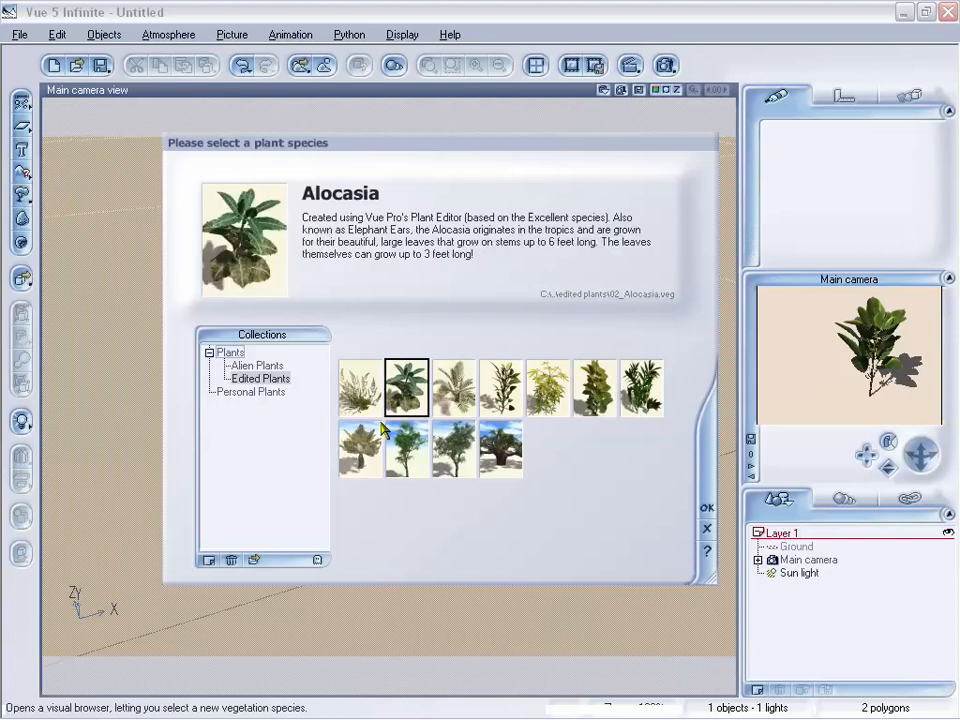
click(360, 448)
click(407, 388)
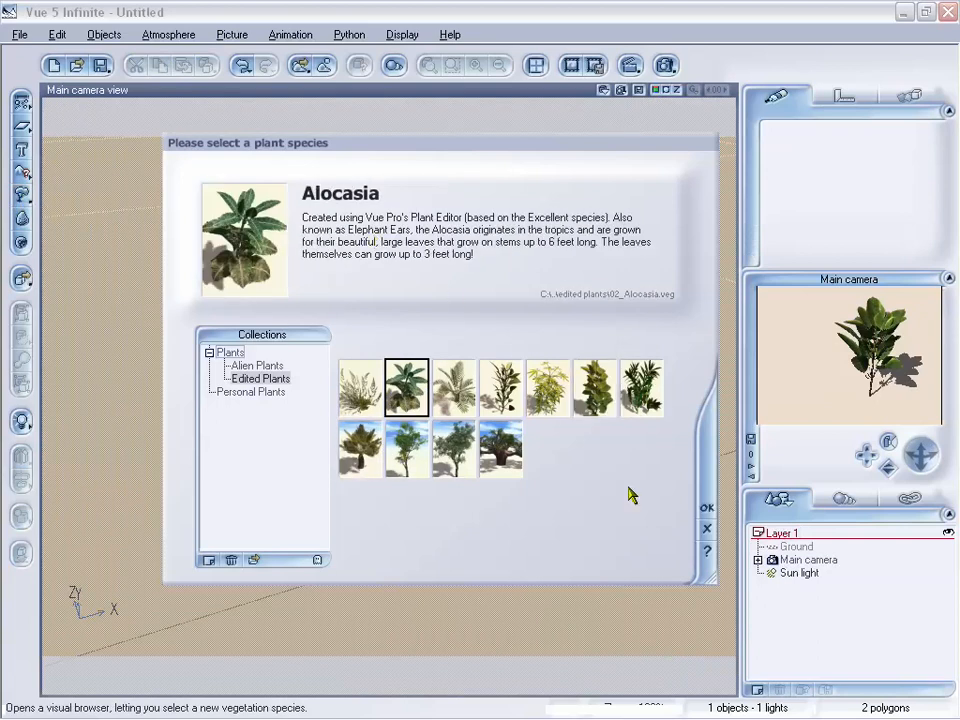
click(706, 509)
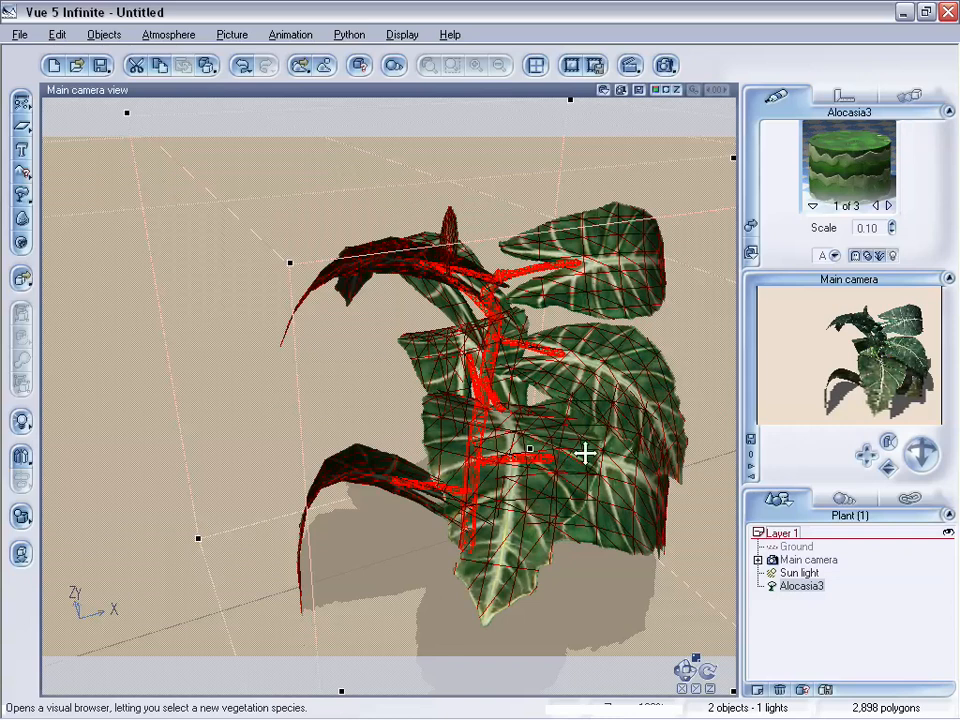
- In the Alocasia's plant editor, set trunk and branch length +27, falloff -20, gnarl +2, diameter -24, droop +5 and angle -24
double_click(528, 367)
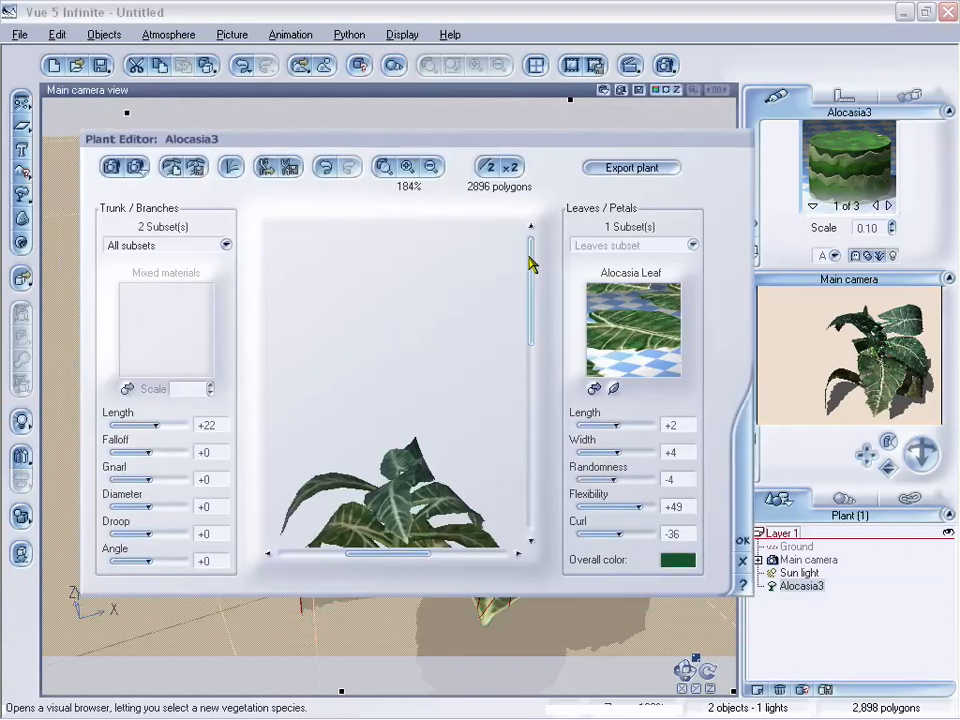
drag(530, 262, 531, 376)
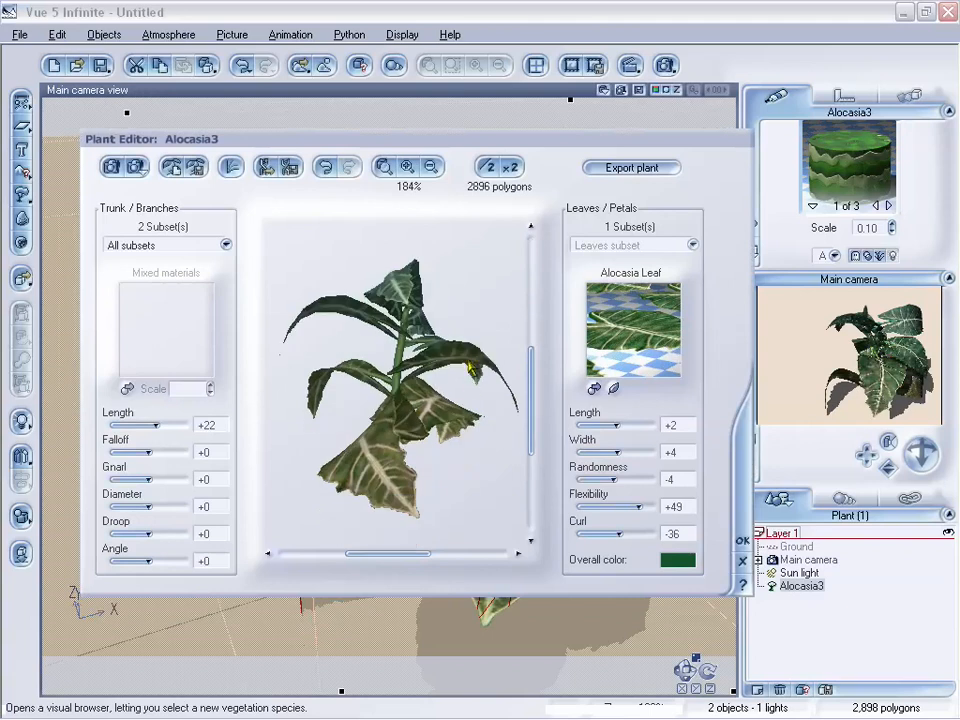
drag(455, 352, 395, 358)
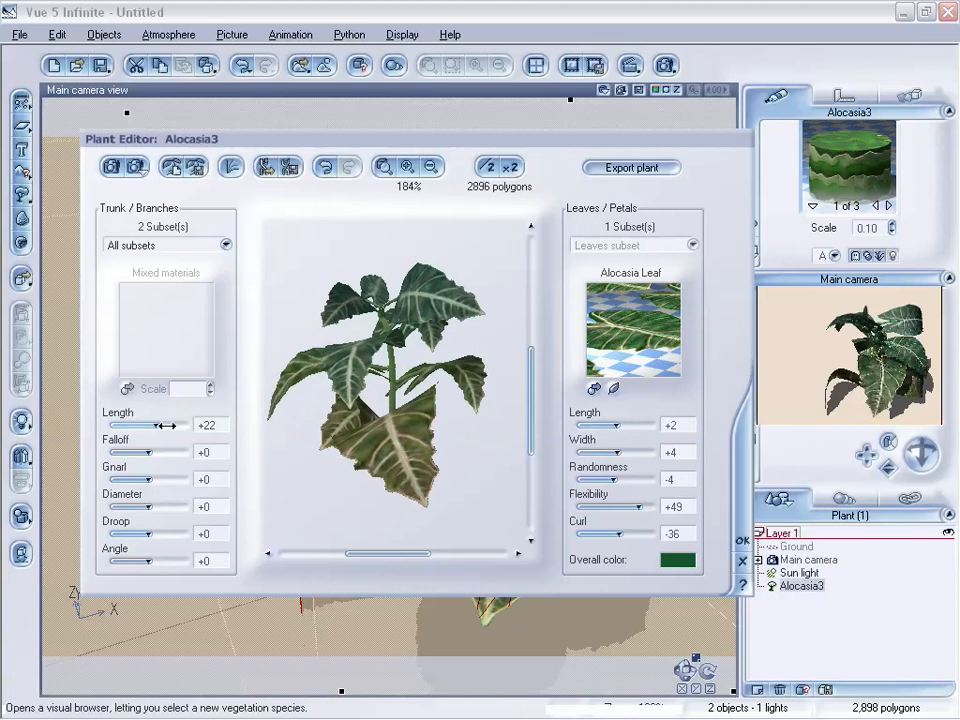
drag(153, 424, 126, 489)
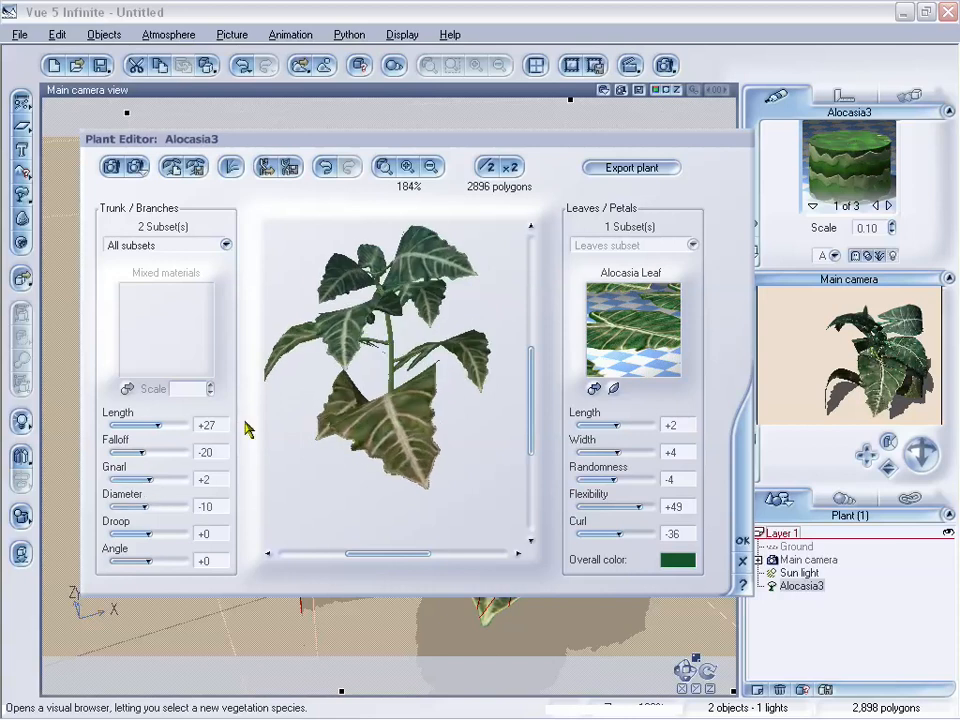
drag(407, 305, 415, 345)
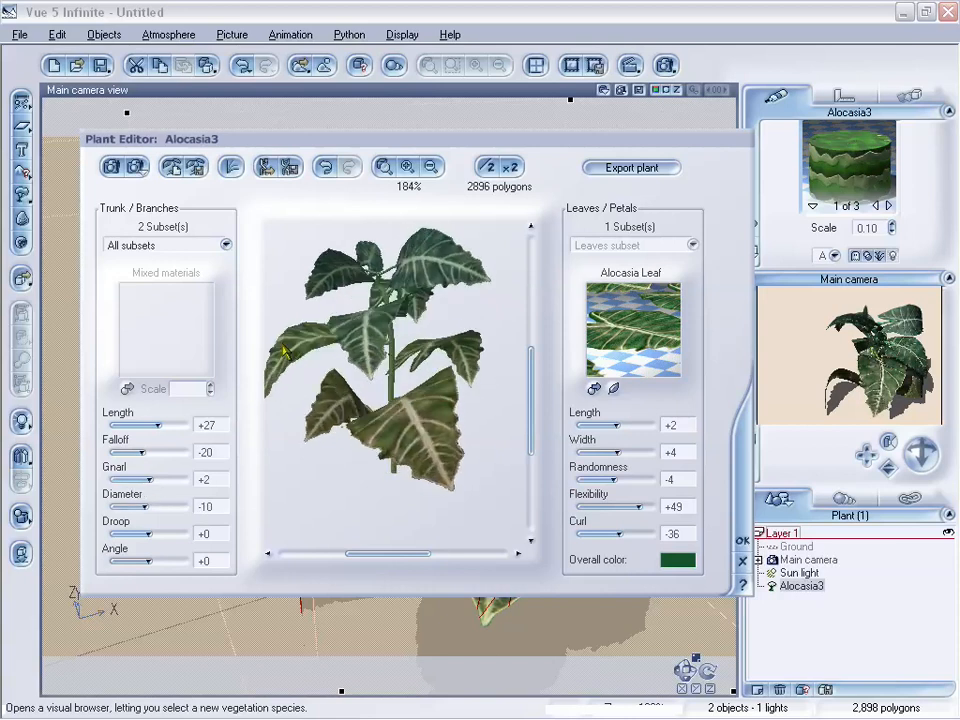
drag(148, 506, 140, 562)
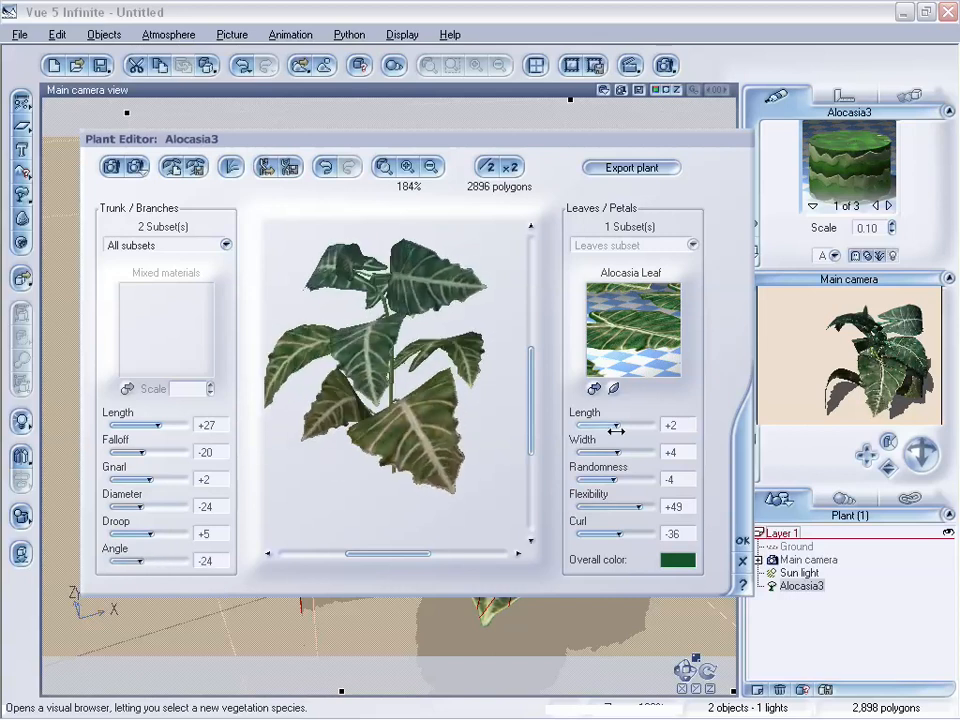
- Set the Alocasia's leaf length to +12, width +9, randomness +16, flexibility +53 and curl -109
drag(616, 429, 604, 534)
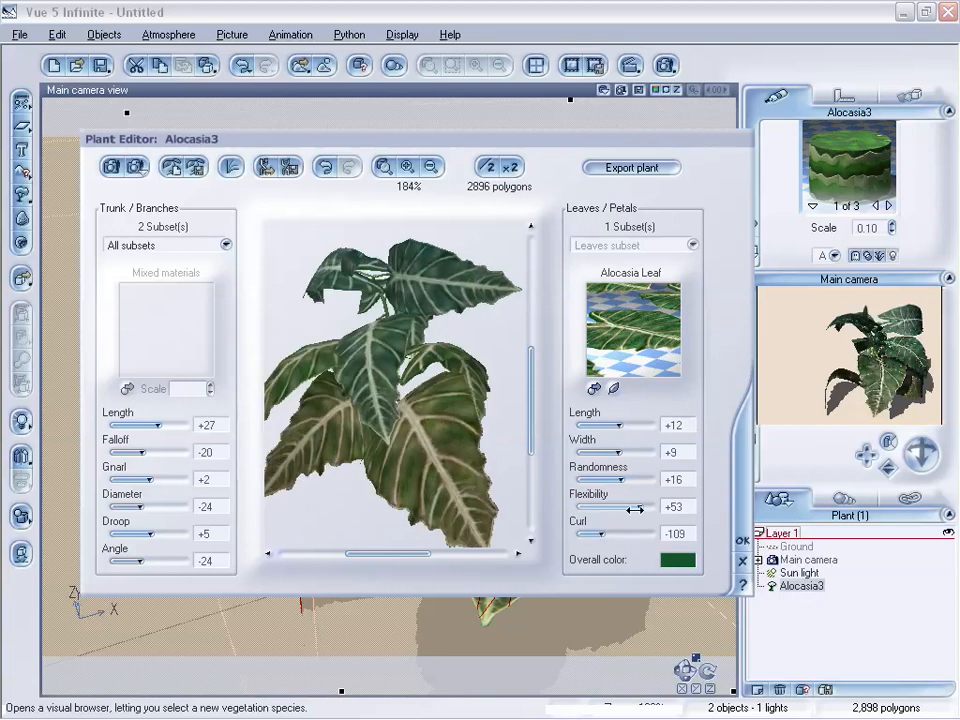
- Set the length to +5 for the trunk subset and +19 for the stems subset, and return to all subsets
click(172, 248)
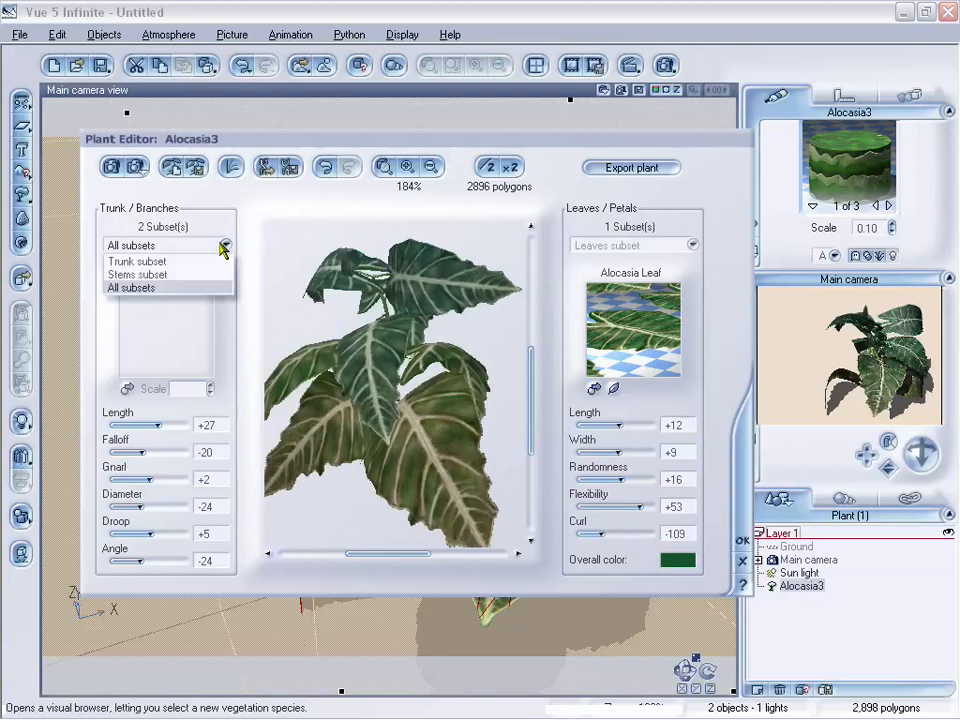
click(197, 264)
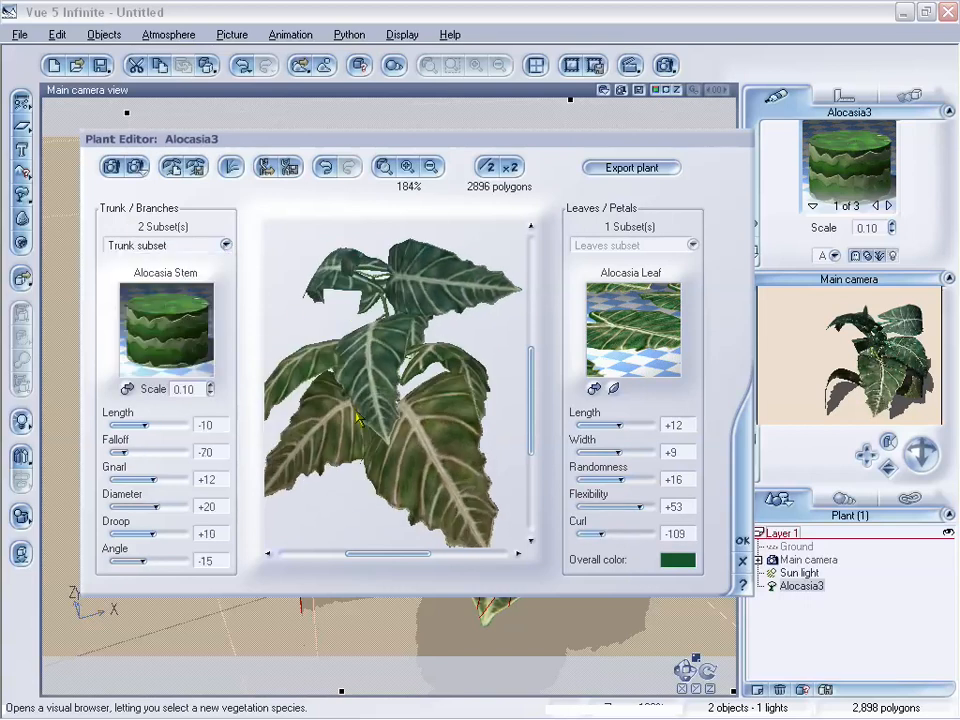
drag(357, 420, 437, 411)
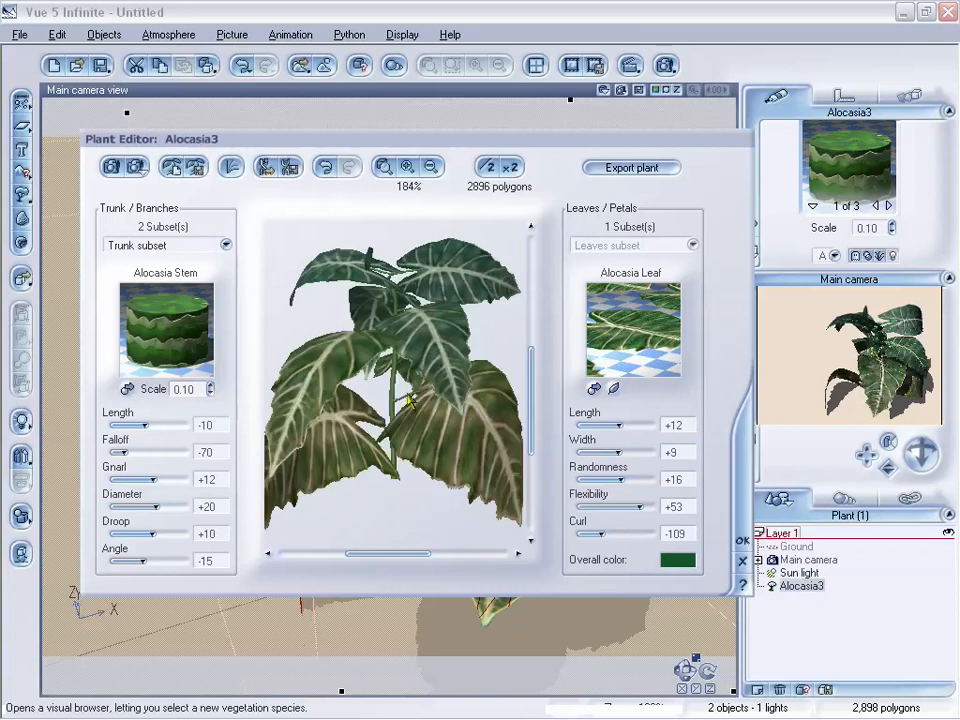
drag(111, 426, 147, 425)
click(193, 245)
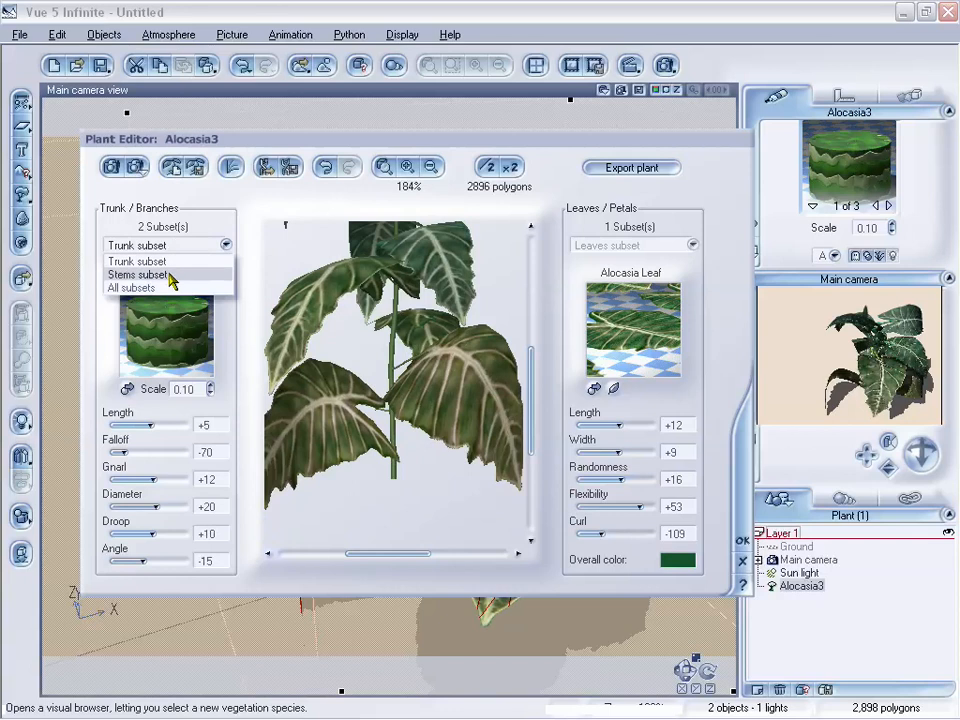
click(170, 272)
mouse_move(137, 425)
mouse_down()
mouse_move(152, 425)
mouse_move(137, 425)
mouse_up()
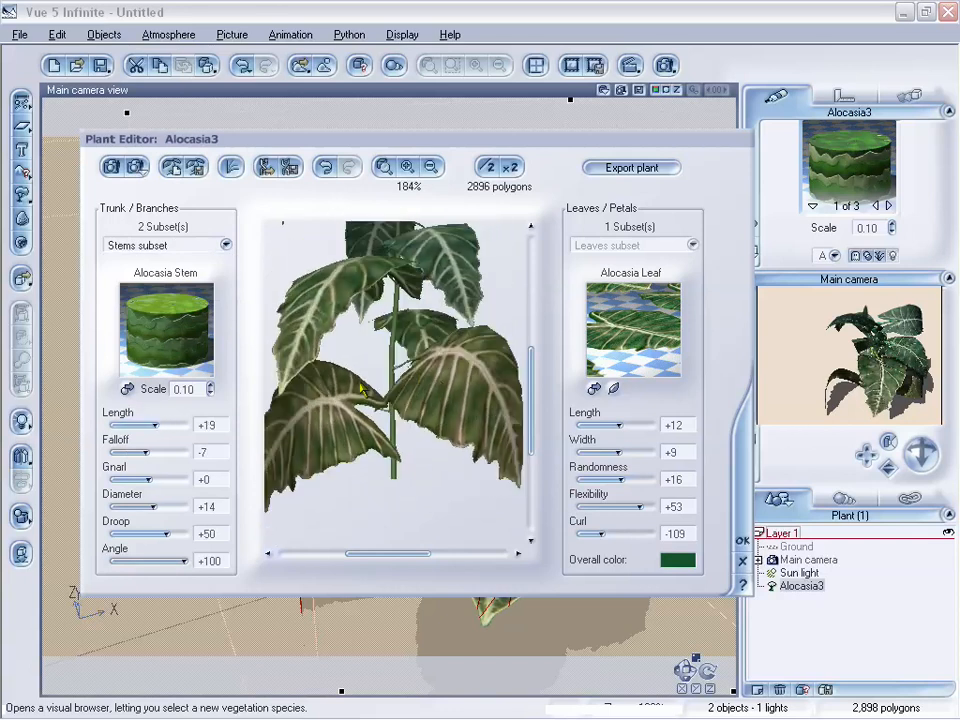
click(218, 244)
click(190, 261)
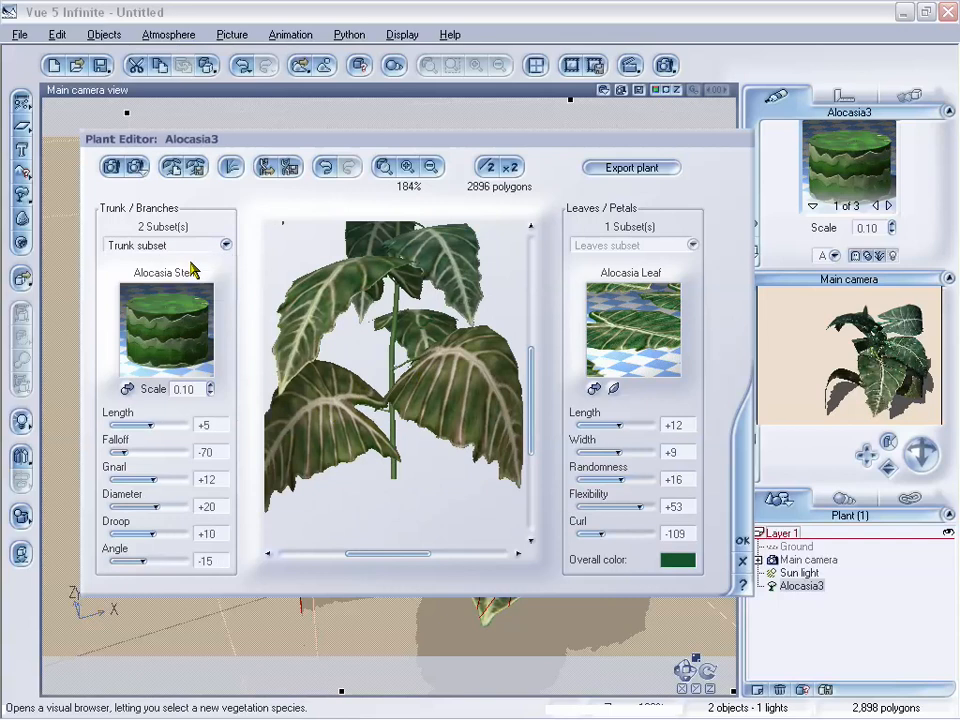
click(183, 246)
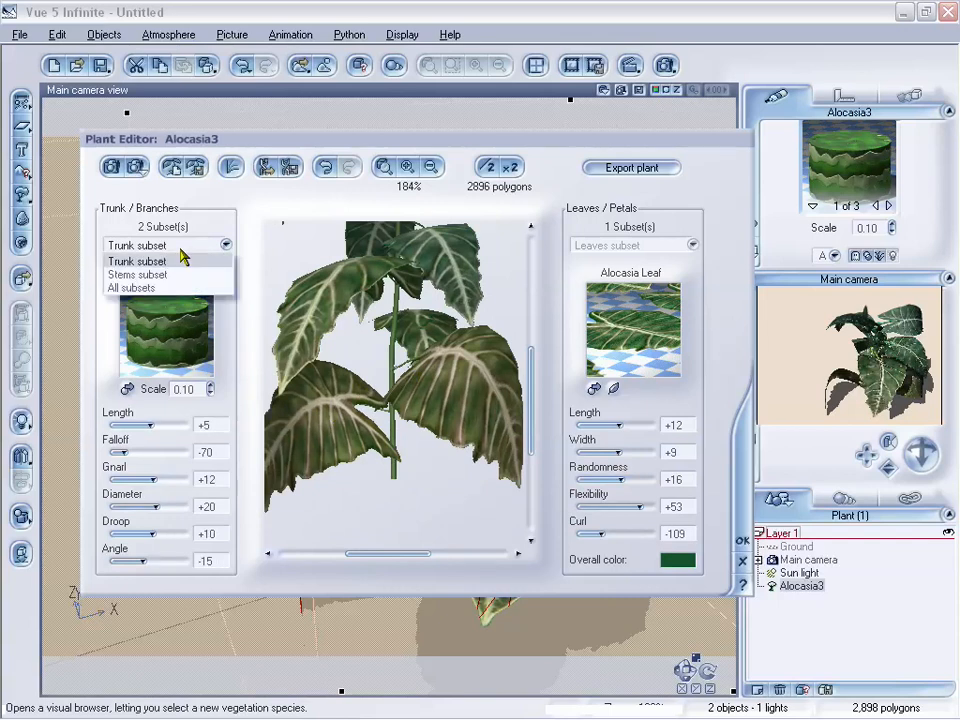
click(140, 287)
drag(424, 326, 407, 313)
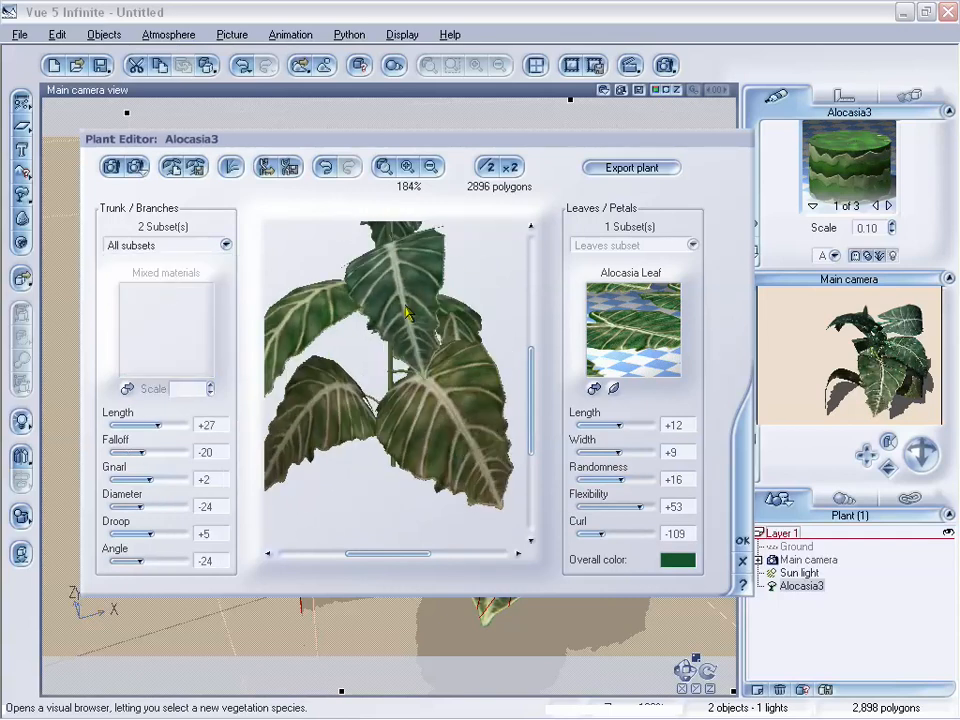
- In the leaf editor, move the Alocasia leaf's hooking point to its upper lobe at X 0.271, Y 0.050, and apply it
click(614, 390)
drag(499, 368, 357, 343)
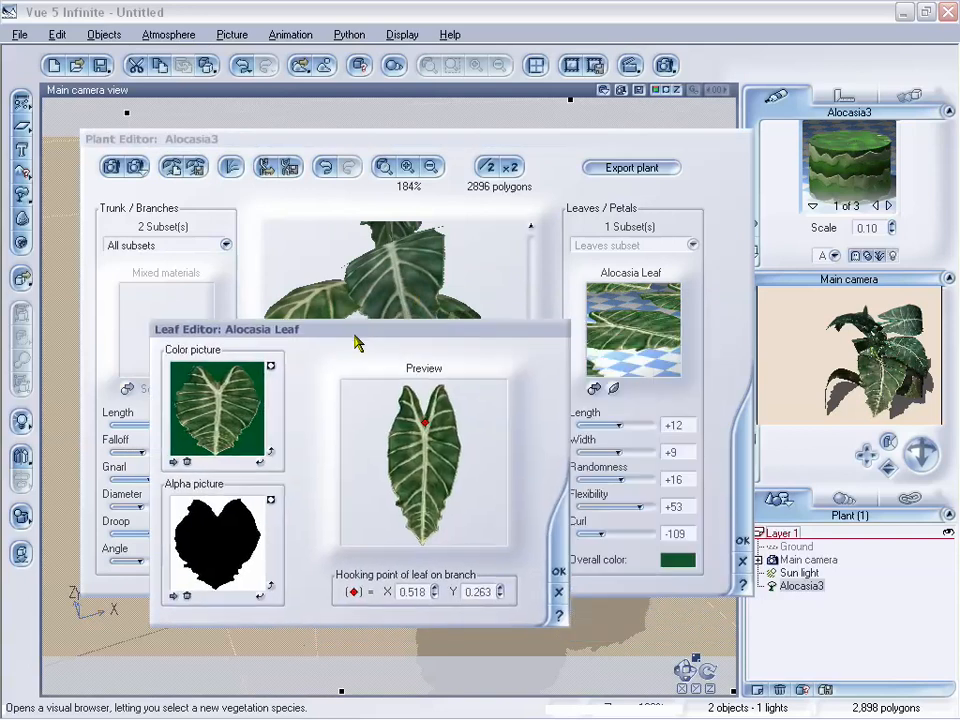
drag(449, 358, 466, 302)
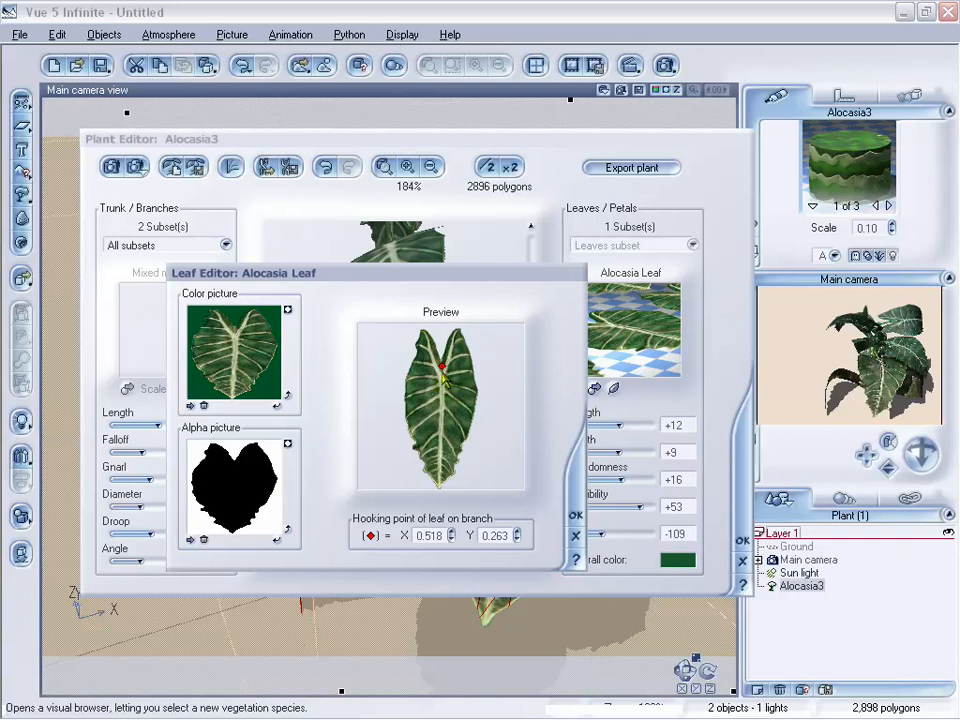
drag(442, 370, 424, 339)
click(575, 515)
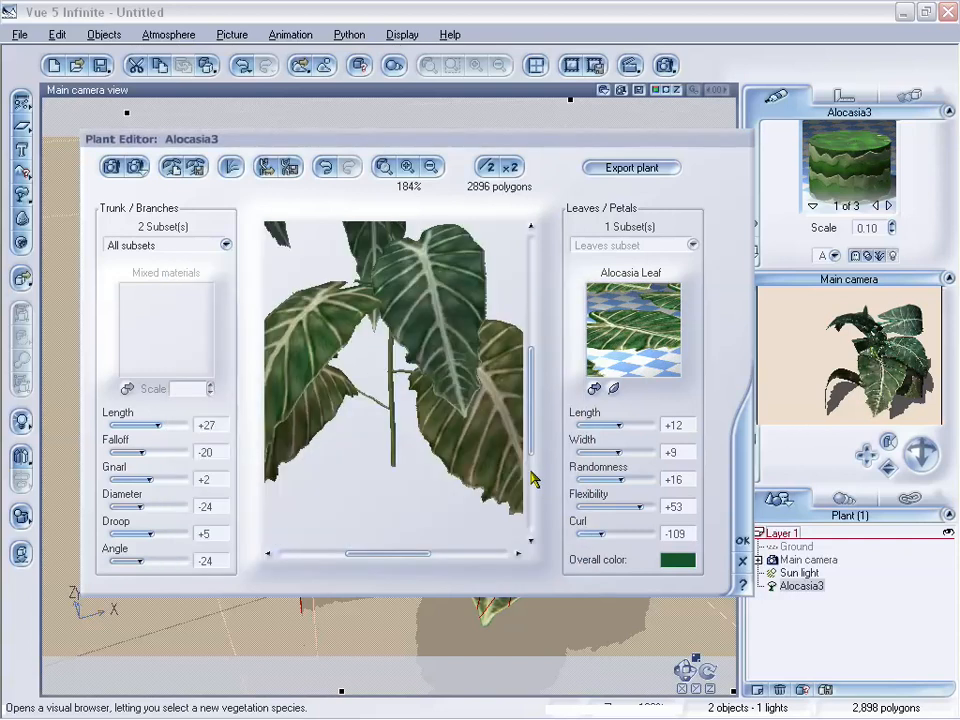
drag(409, 357, 478, 339)
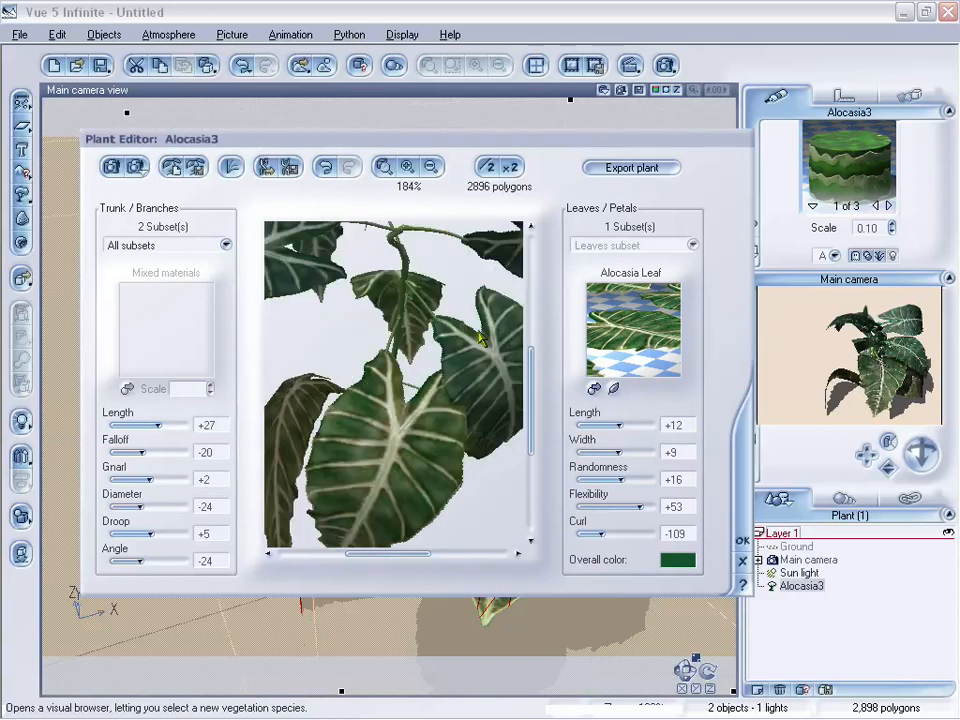
- Move the leaf's hooking point to its bottom tip at X 0.482, Y 0.972, and check the leaf material without changing it
click(613, 388)
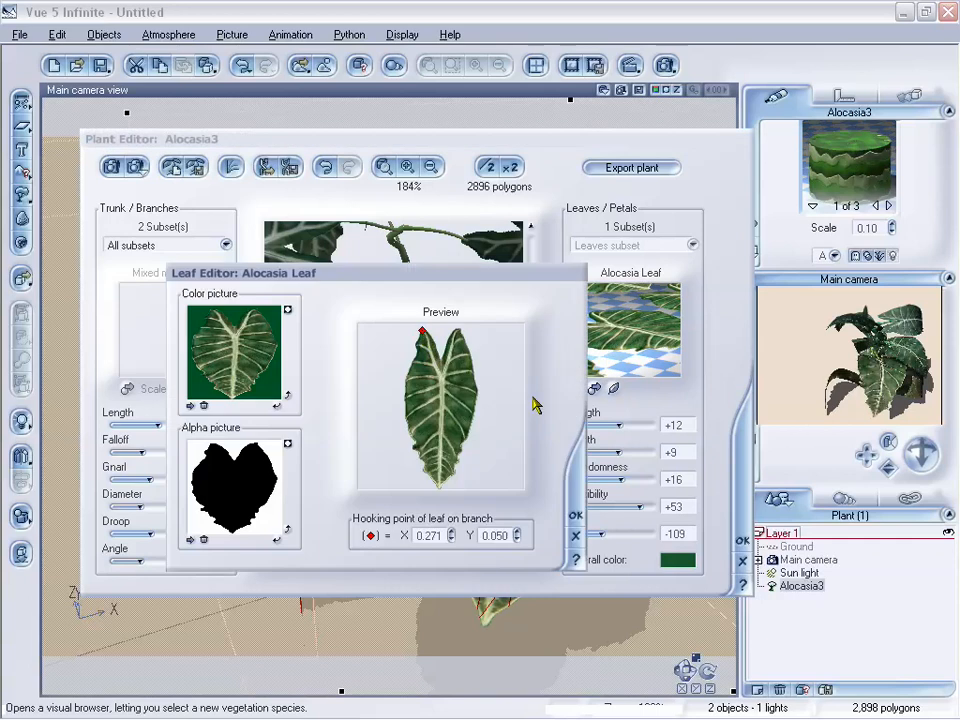
drag(421, 332, 438, 485)
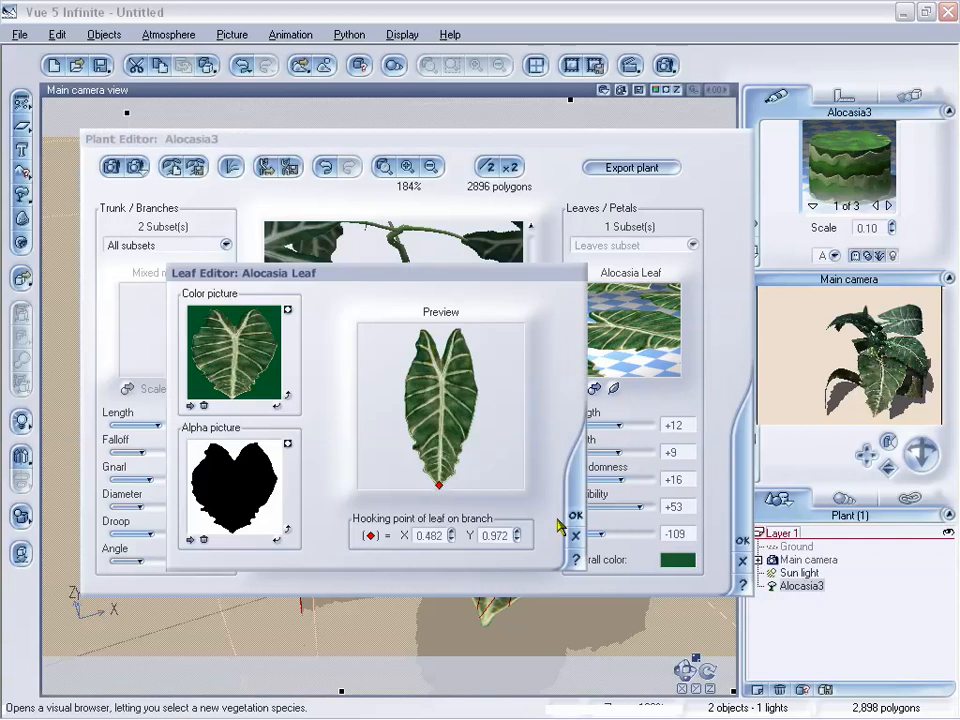
click(575, 515)
drag(510, 440, 470, 372)
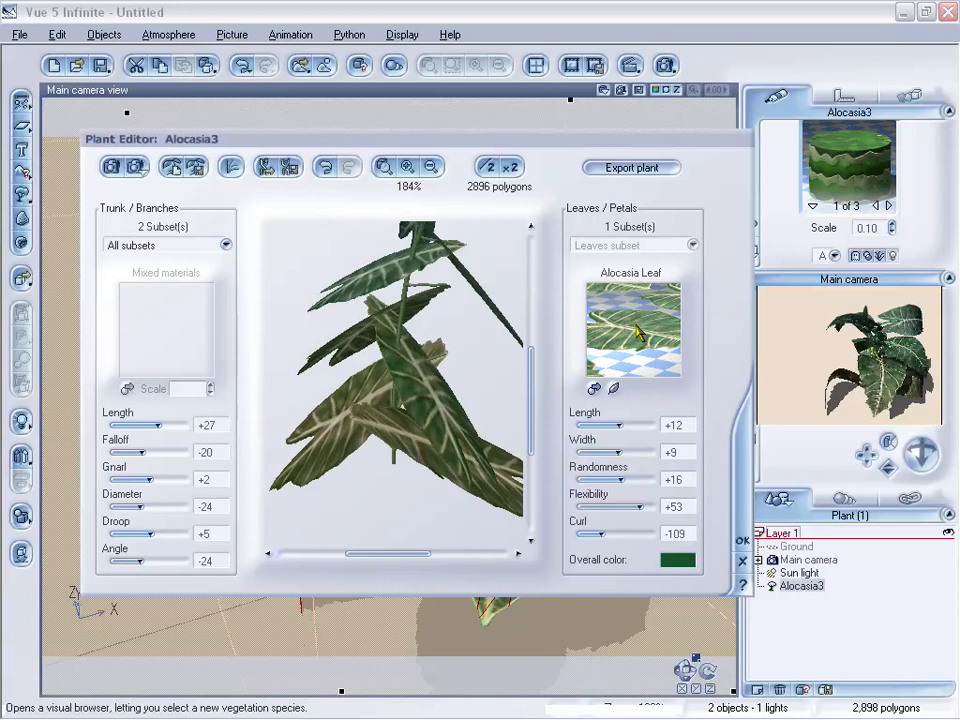
double_click(637, 333)
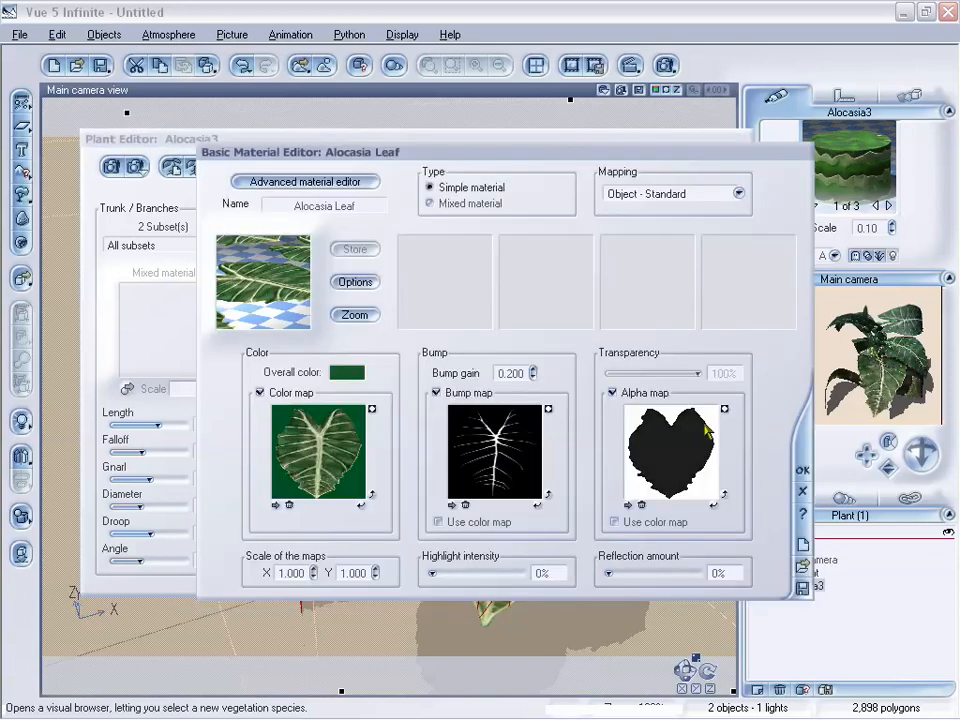
click(803, 495)
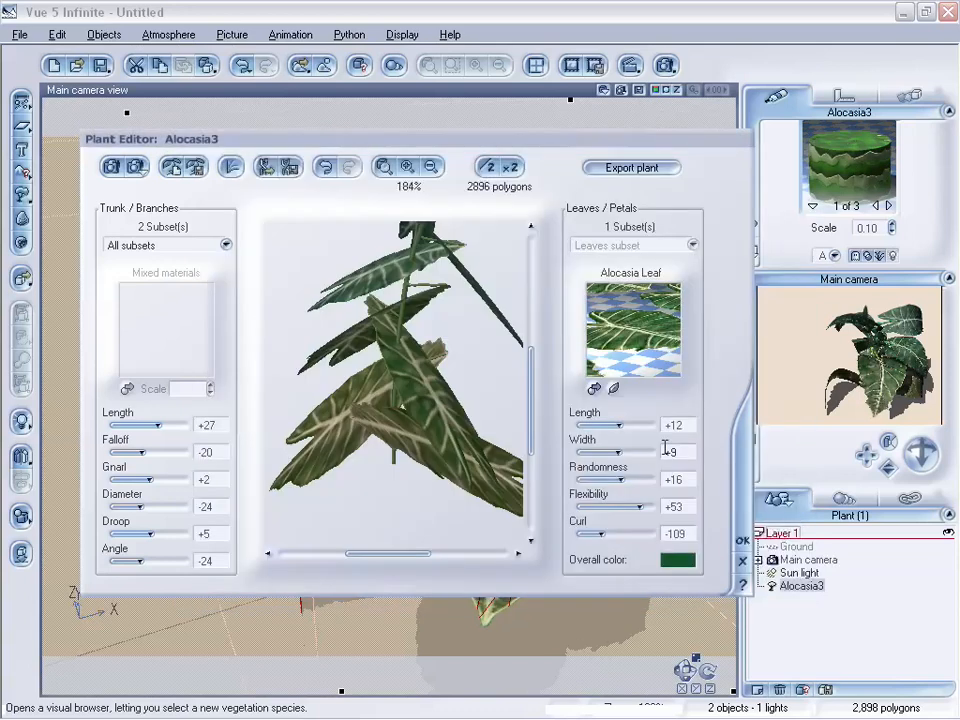
- Turn the leaf's color and alpha pictures upside down, move the hooking point to the pointed tip at X 0.541, and apply it
click(615, 390)
drag(428, 284, 452, 272)
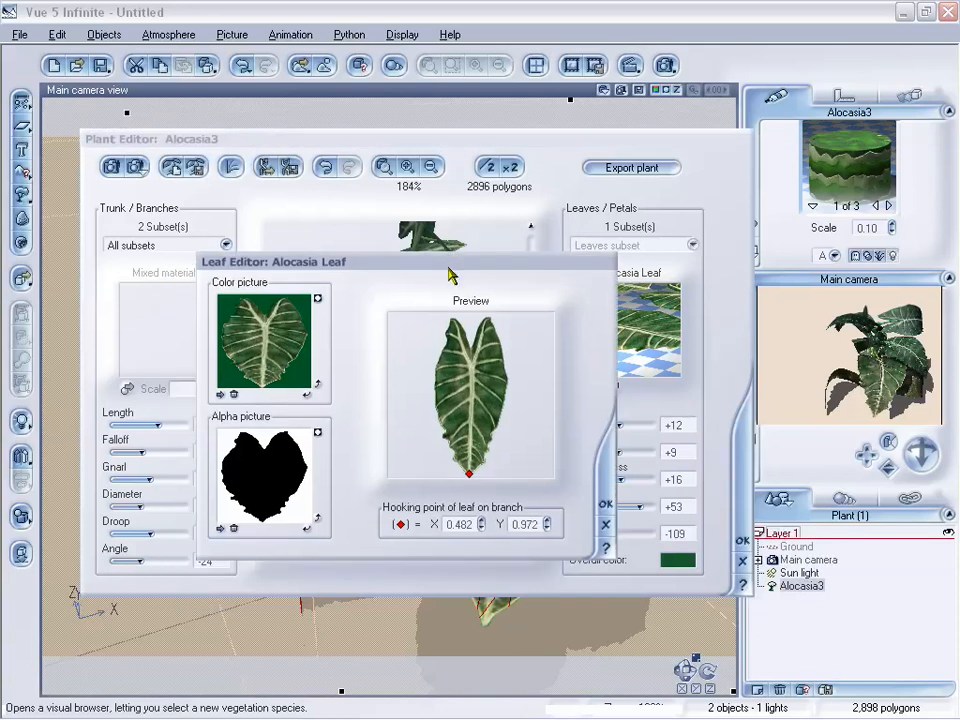
click(317, 385)
click(317, 386)
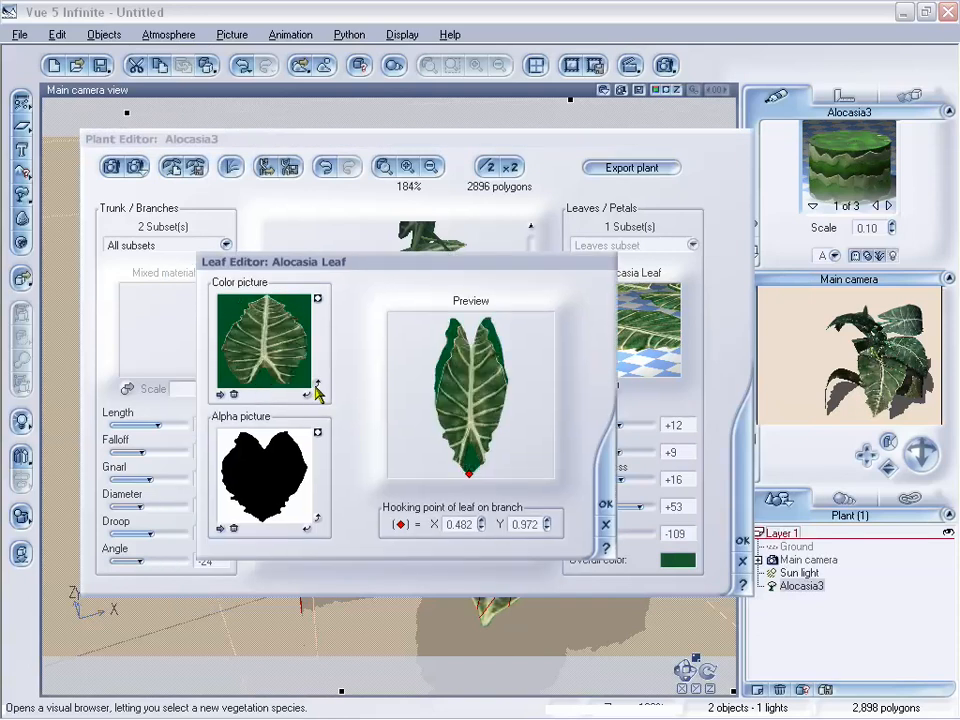
click(317, 518)
click(317, 518)
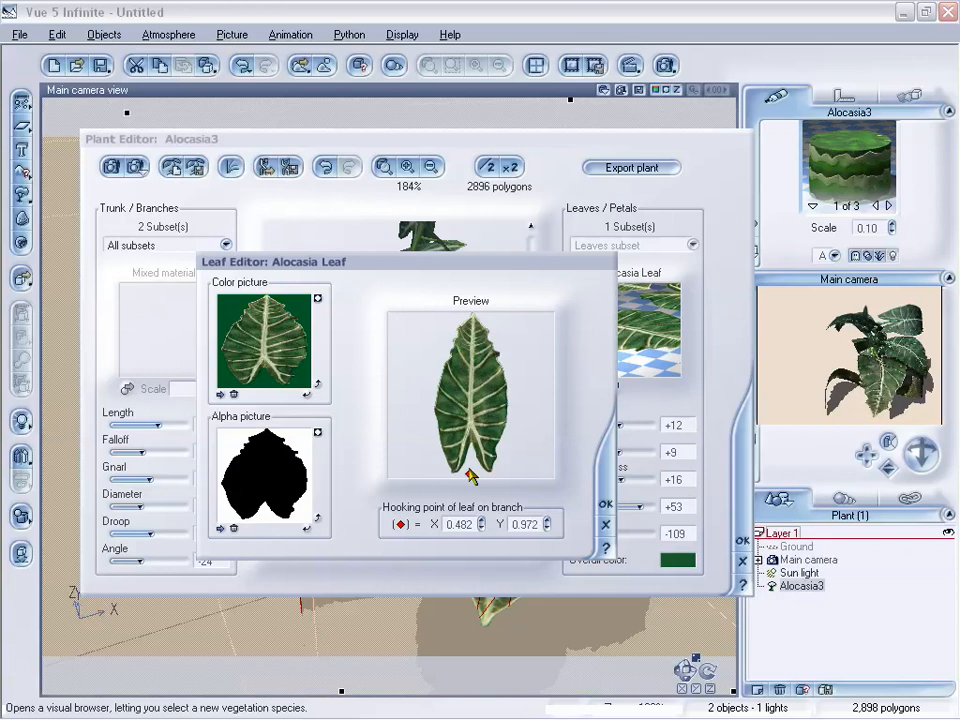
drag(467, 476, 474, 323)
click(605, 504)
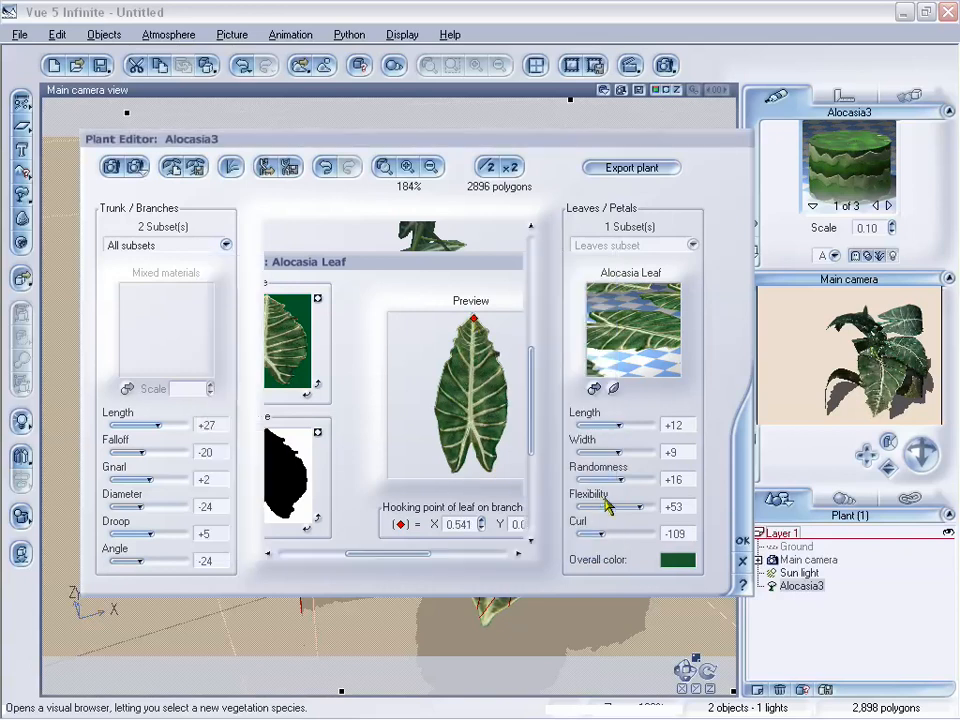
drag(458, 378, 303, 339)
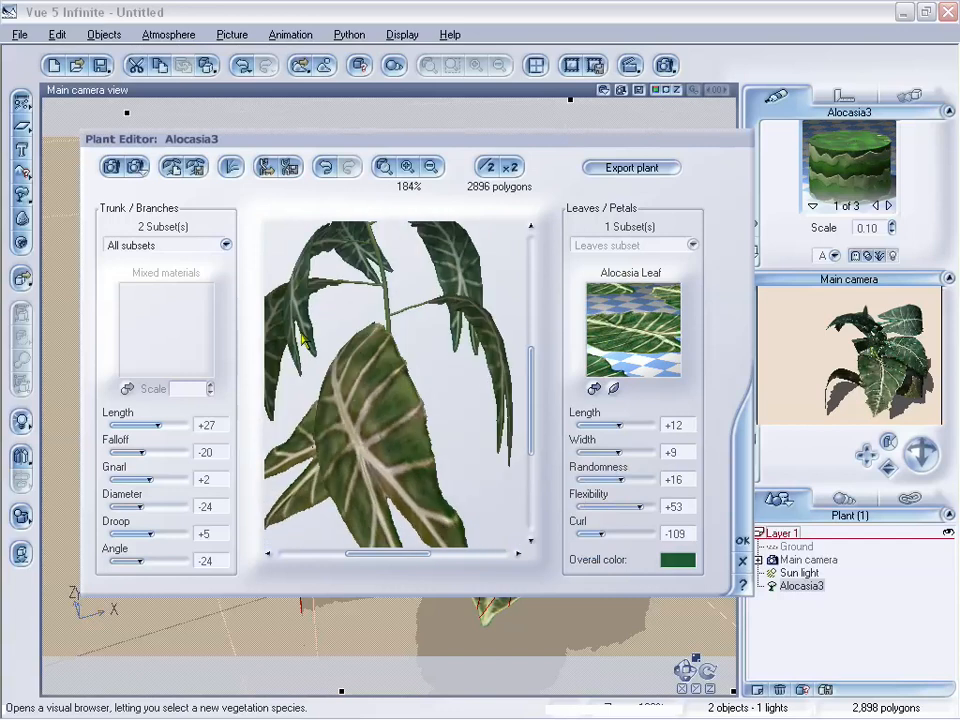
drag(322, 297, 454, 374)
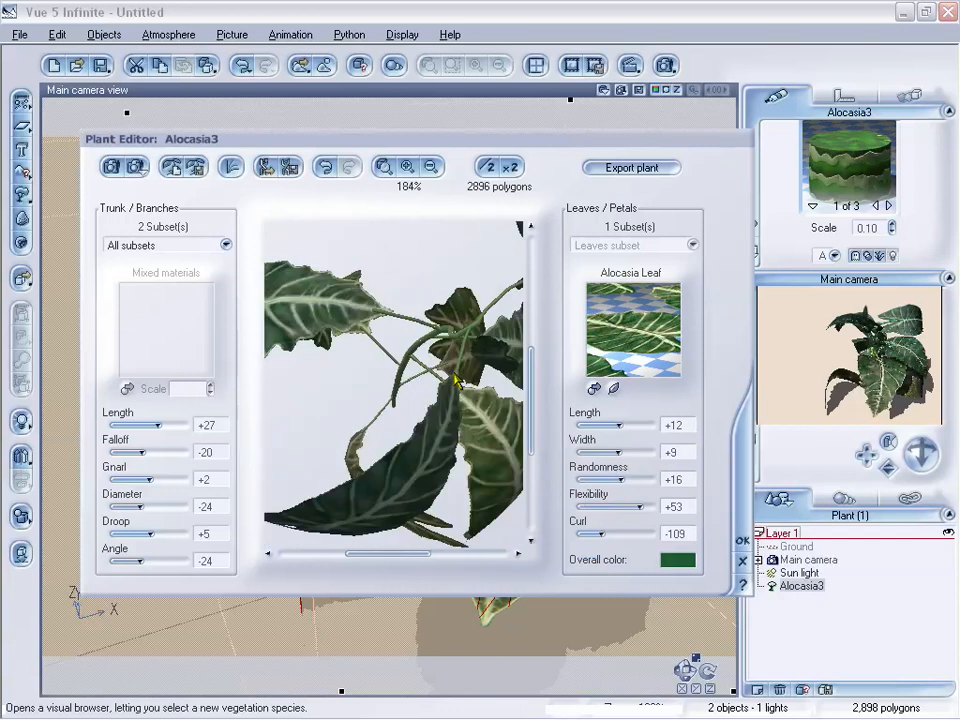
drag(395, 318, 538, 364)
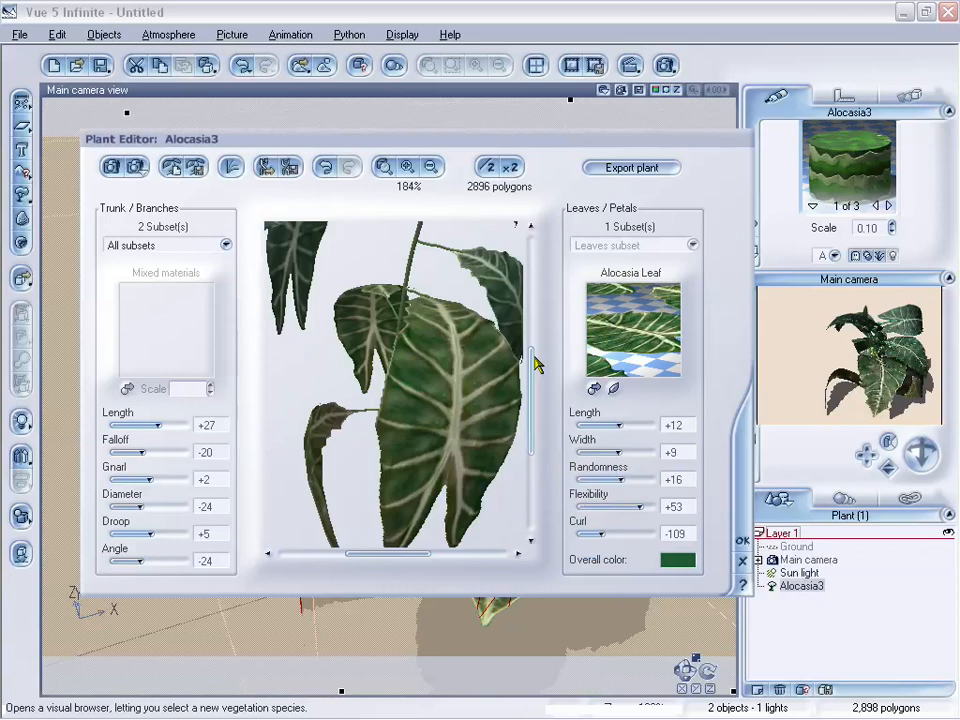
- Close the plant editor without saving and delete the Alocasia from the scene
click(745, 563)
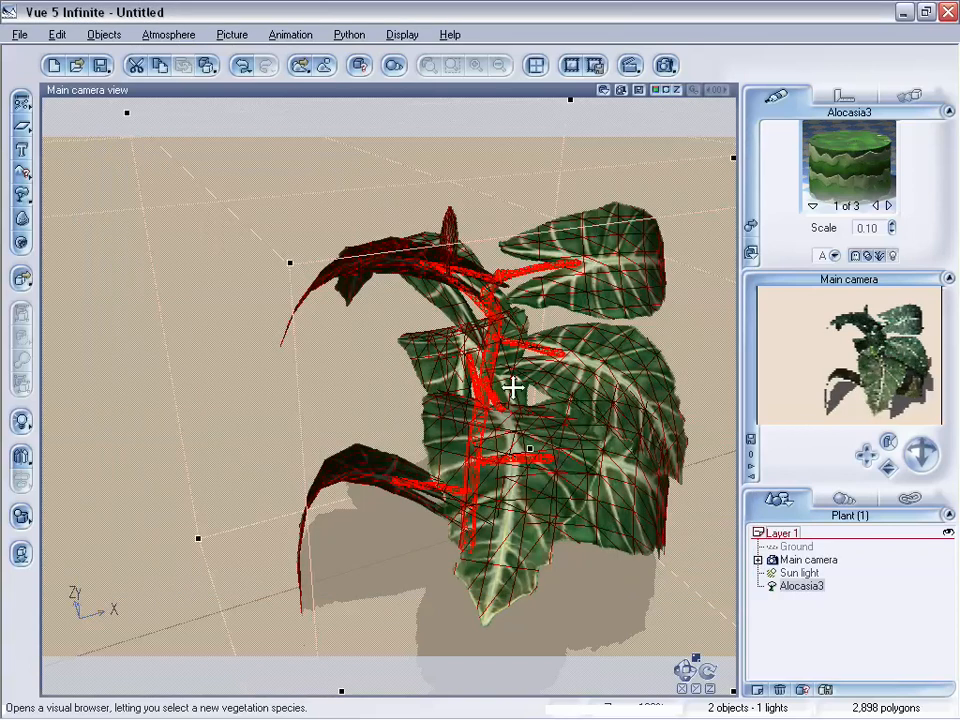
key(Delete)
- Add a Rural Maple Tree from the Plants collection and frame it in the main camera view
right_click(21, 195)
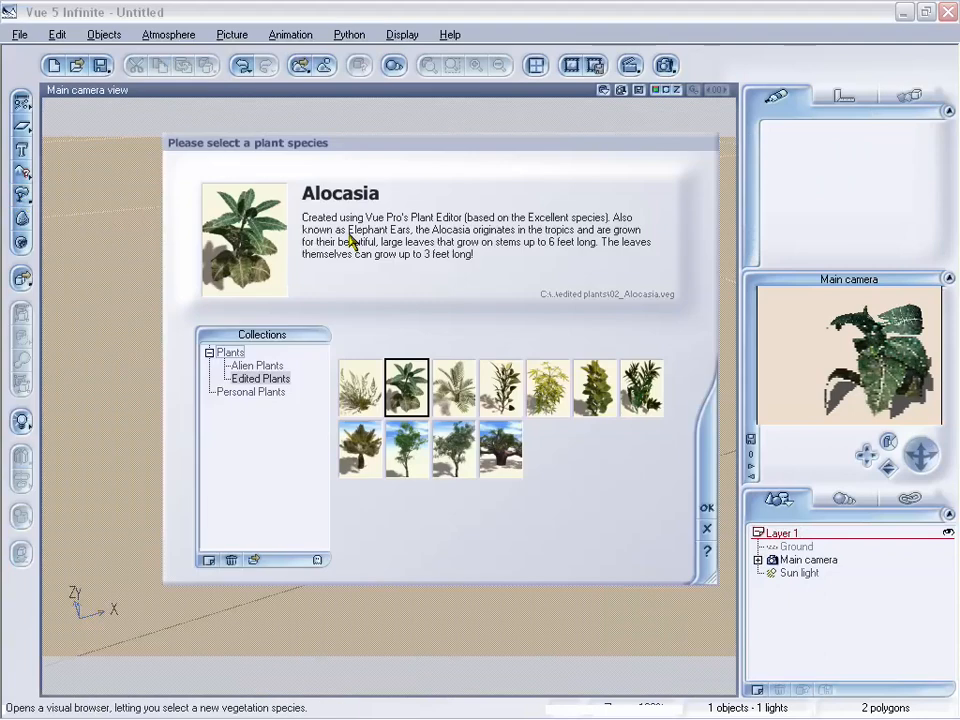
click(230, 353)
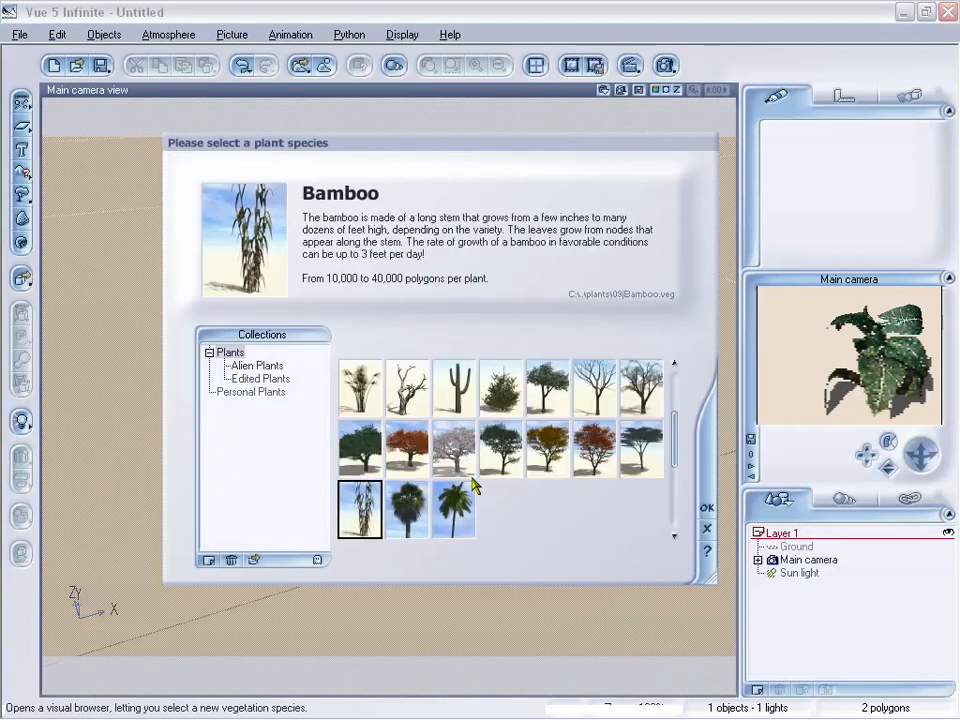
click(640, 452)
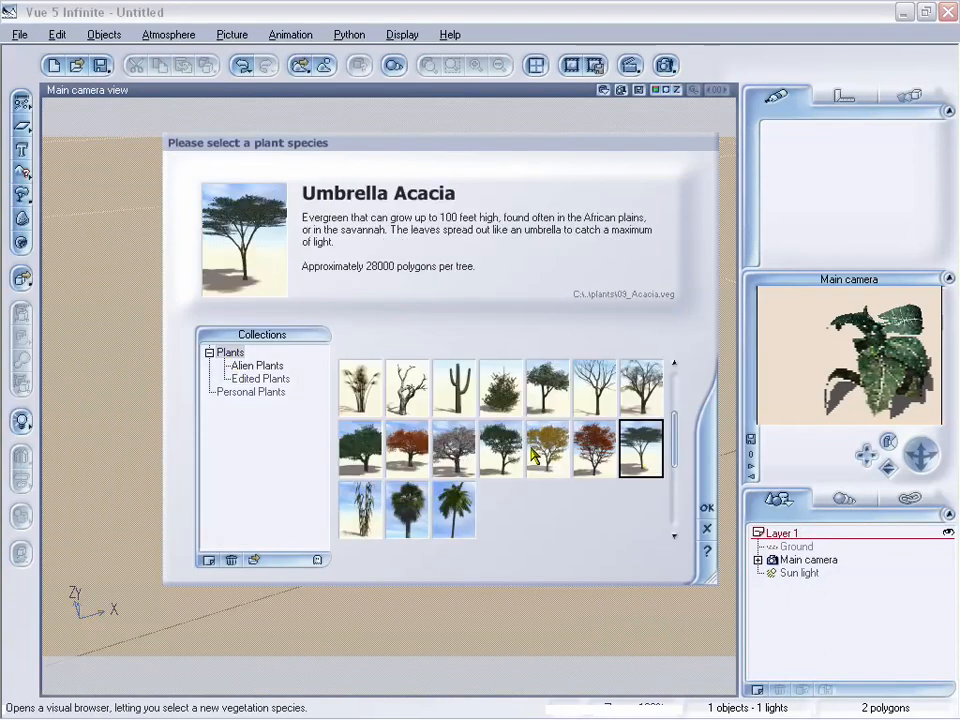
click(499, 456)
click(707, 507)
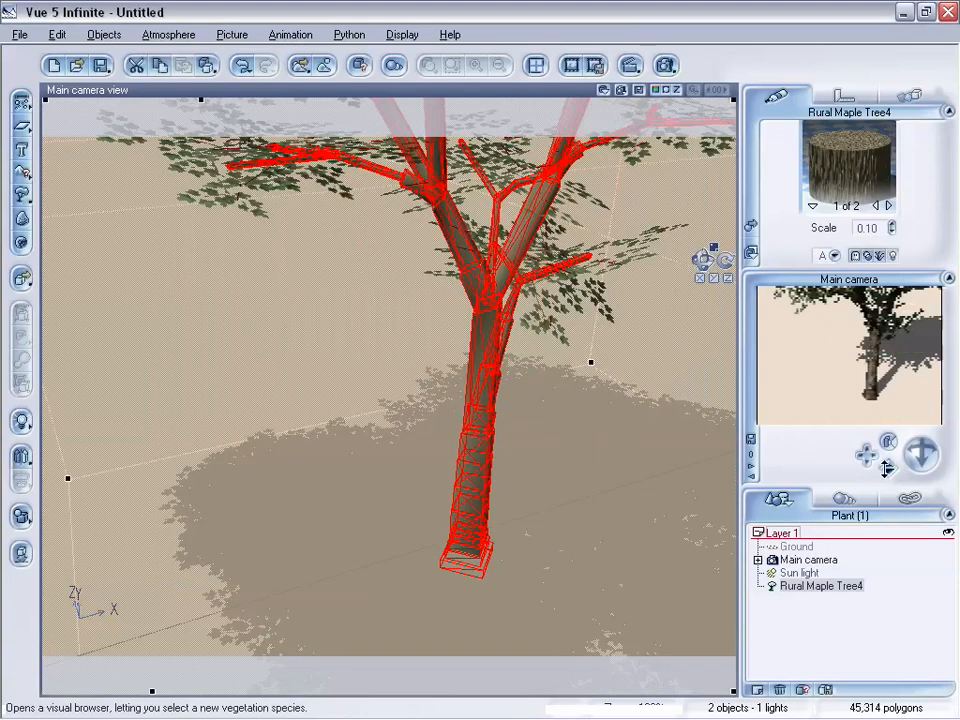
drag(888, 467, 888, 500)
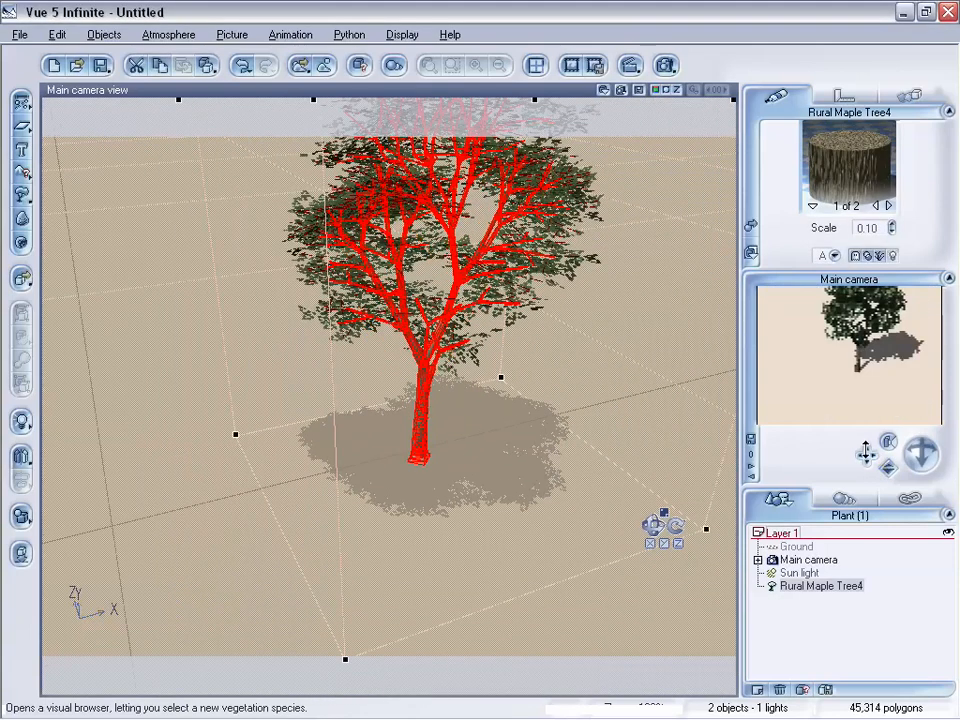
drag(866, 455, 890, 445)
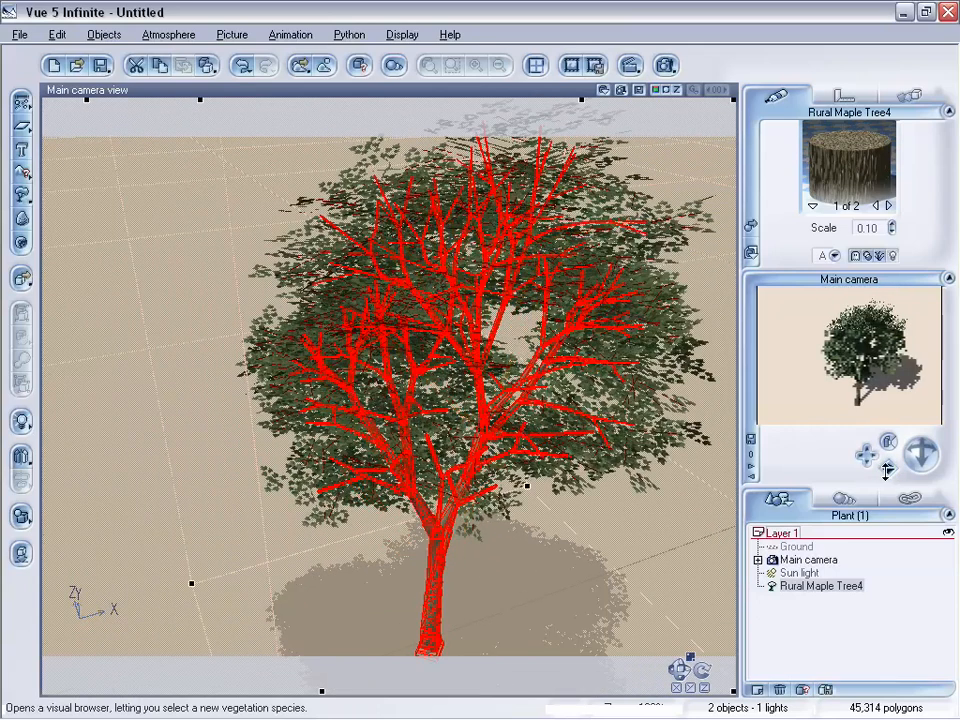
- Examine the maple leaf's color and alpha pictures and hooking point in the plant's leaf editor, leaving them unchanged
double_click(519, 343)
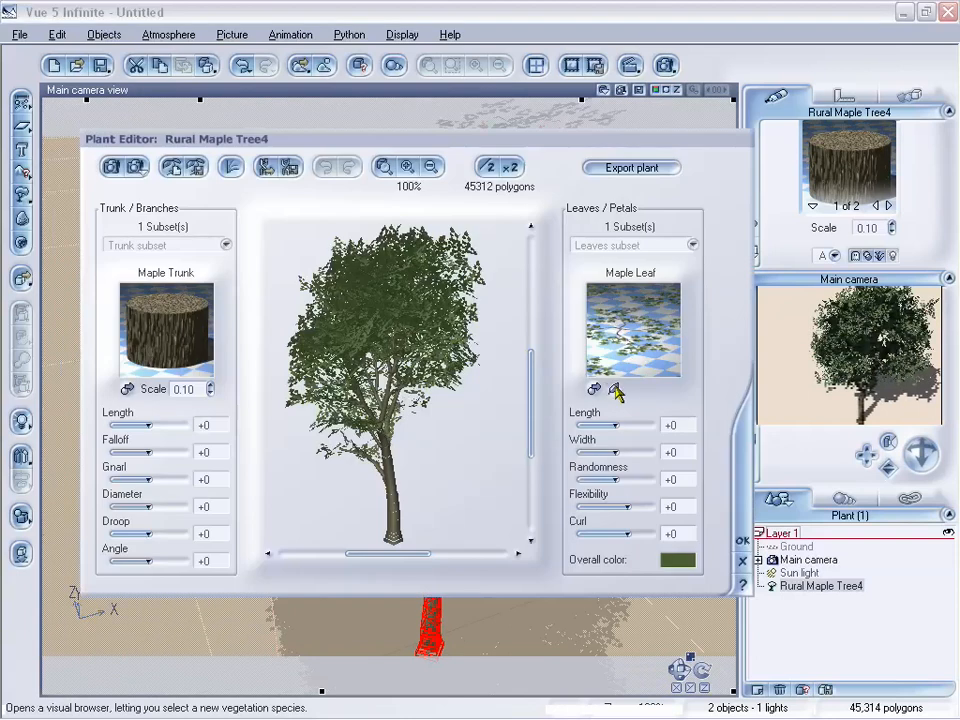
click(615, 389)
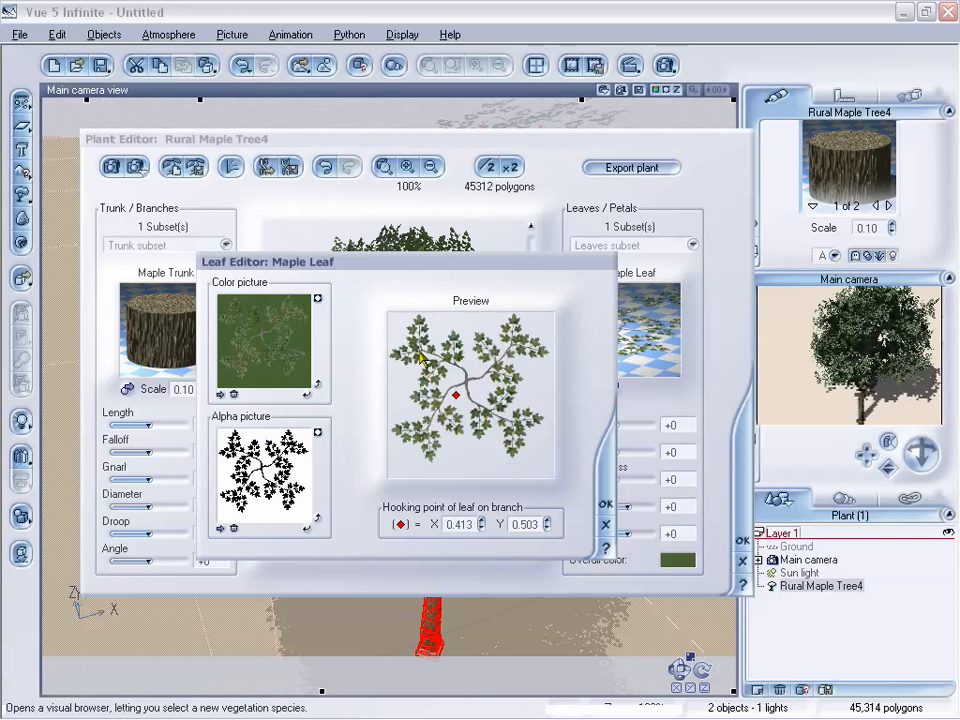
drag(435, 273, 705, 356)
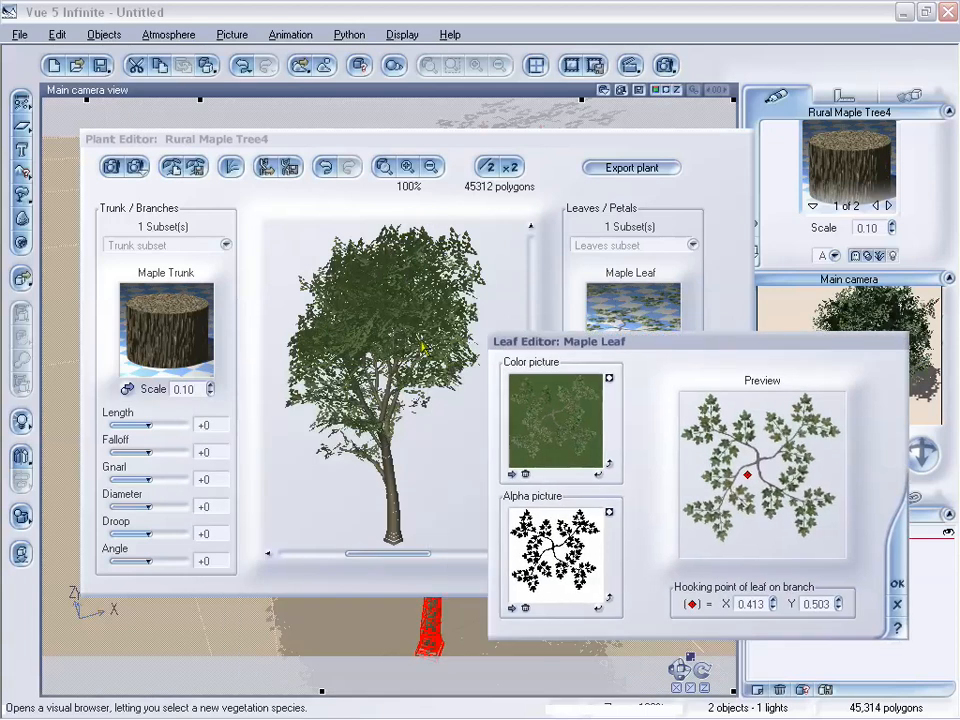
drag(586, 342, 536, 316)
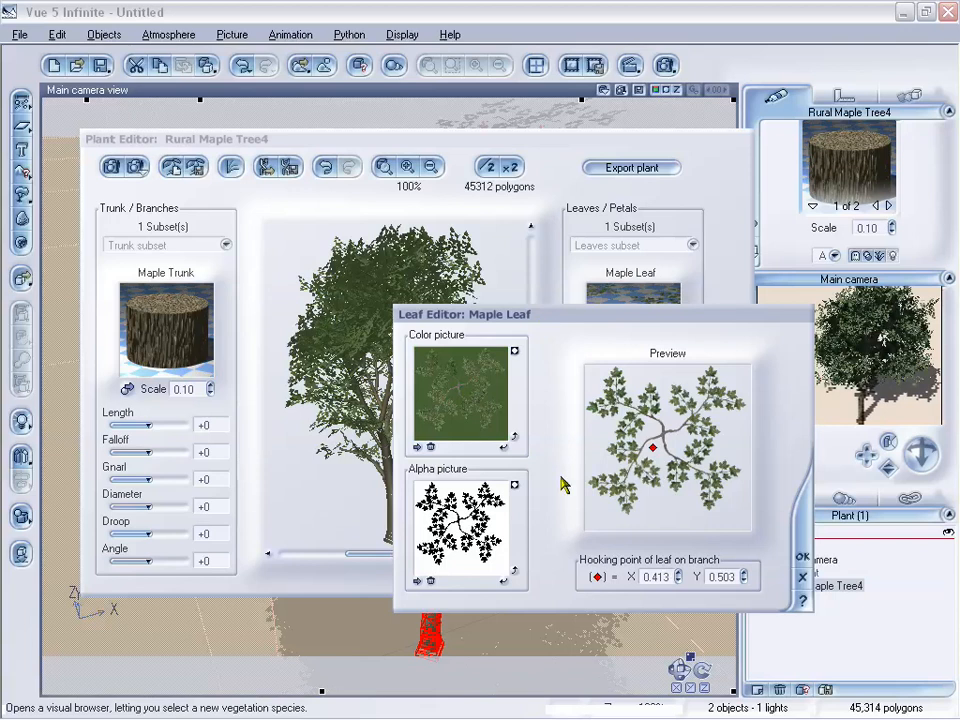
drag(577, 321, 518, 279)
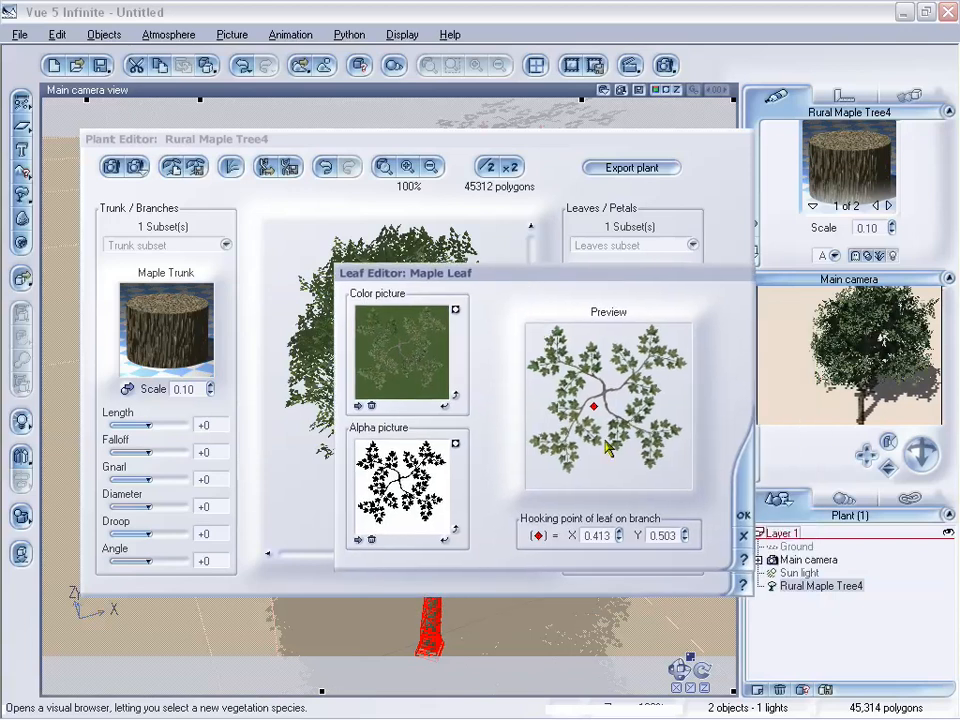
drag(533, 279, 526, 306)
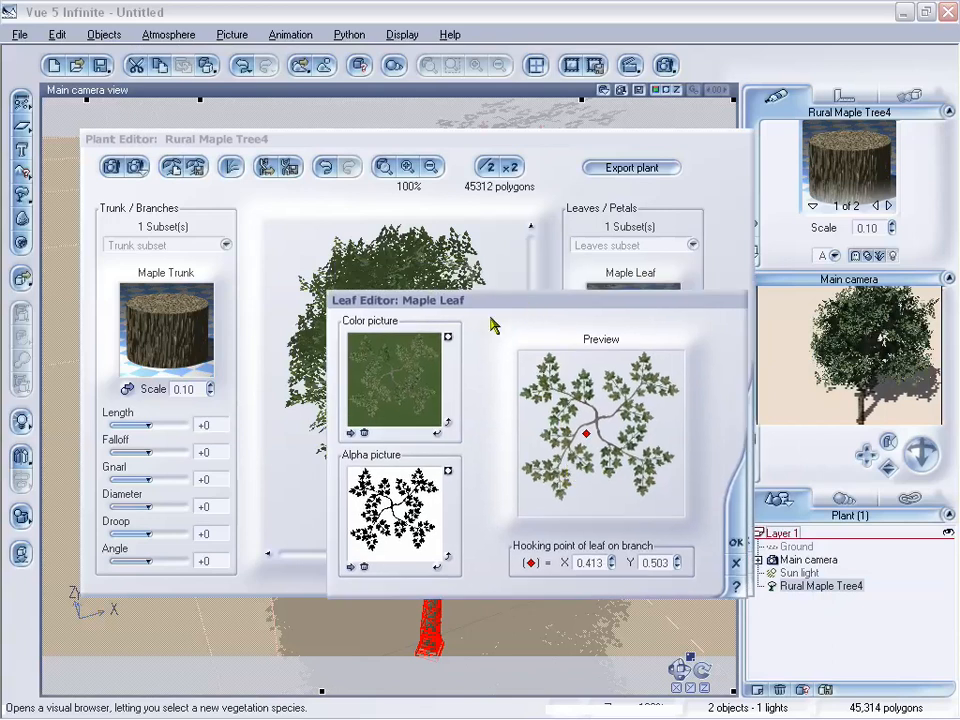
drag(493, 305, 561, 294)
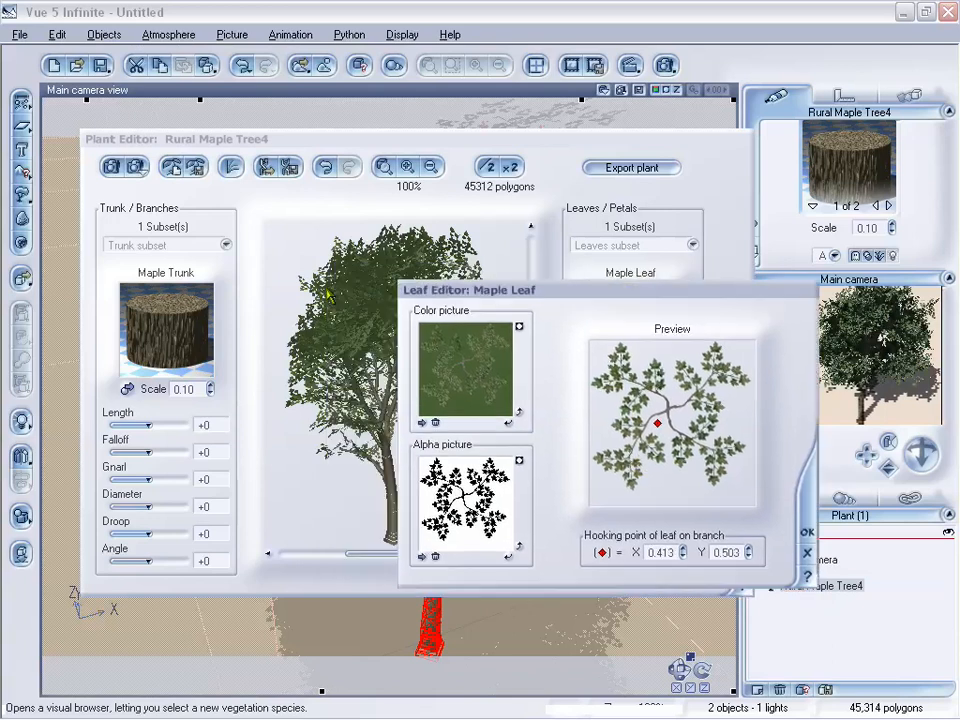
click(808, 553)
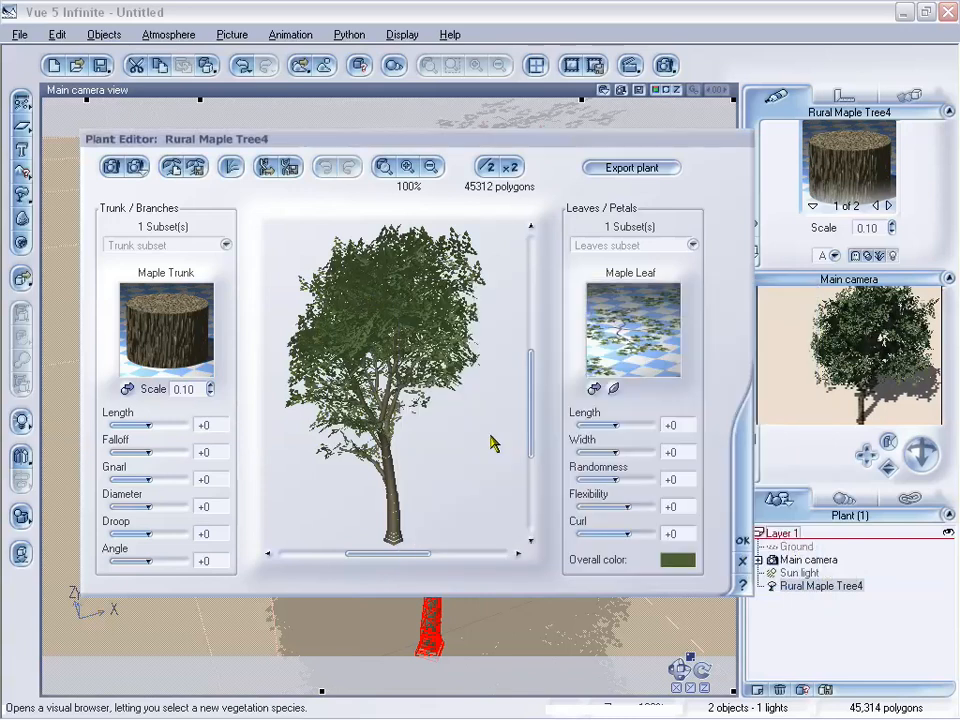
- Change the overall color of the maple's leaves to a saturated red (177, 0, 0) and inspect the foliage from several angles
drag(391, 418, 467, 363)
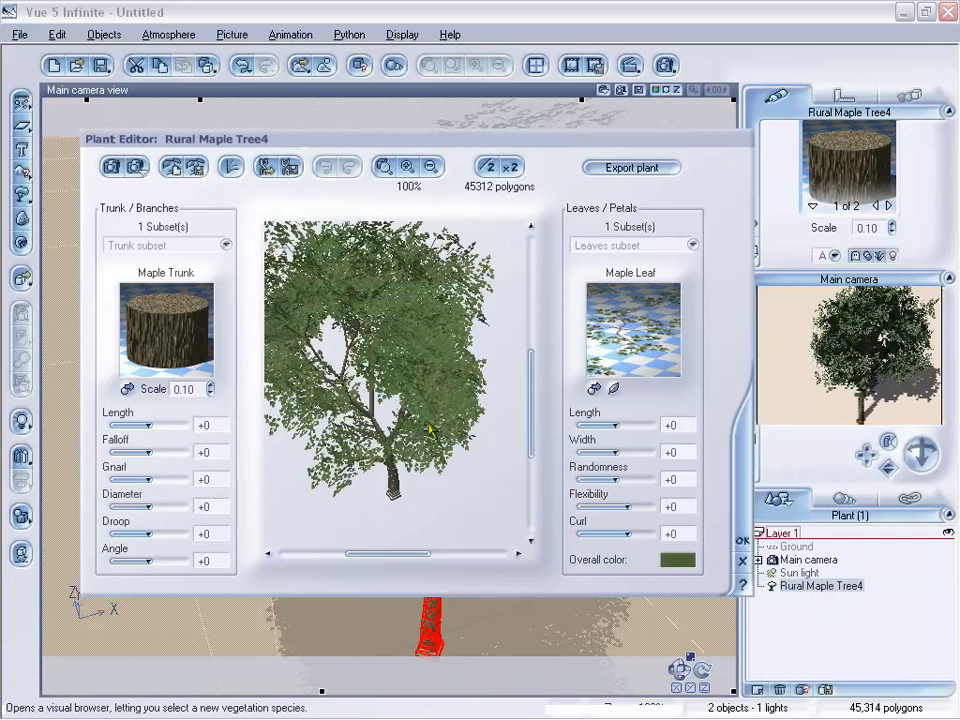
drag(428, 421, 429, 395)
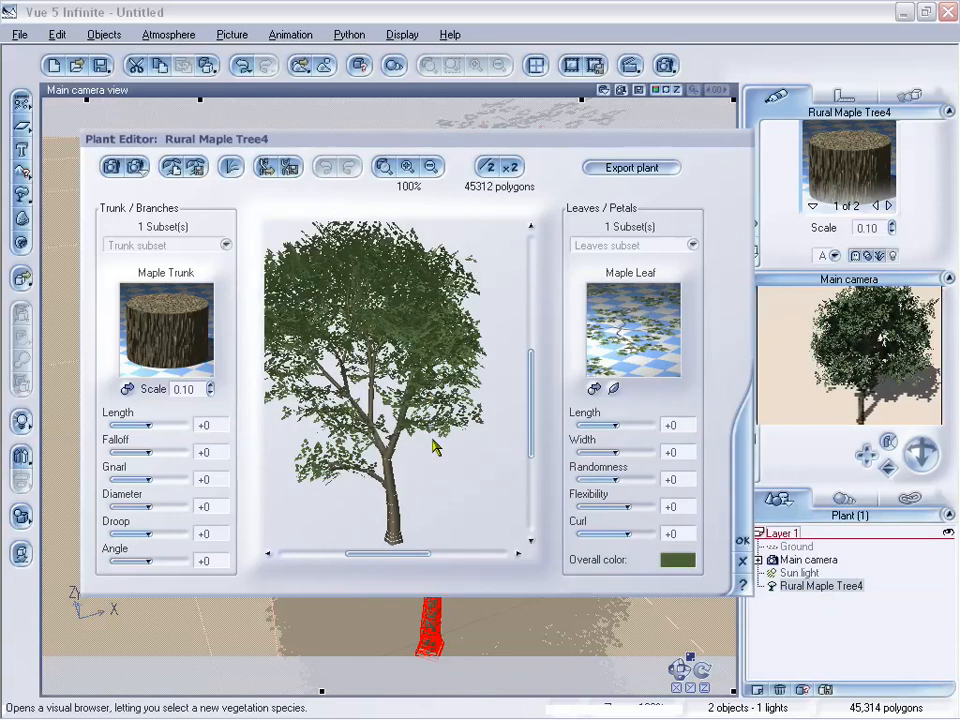
drag(408, 378, 391, 372)
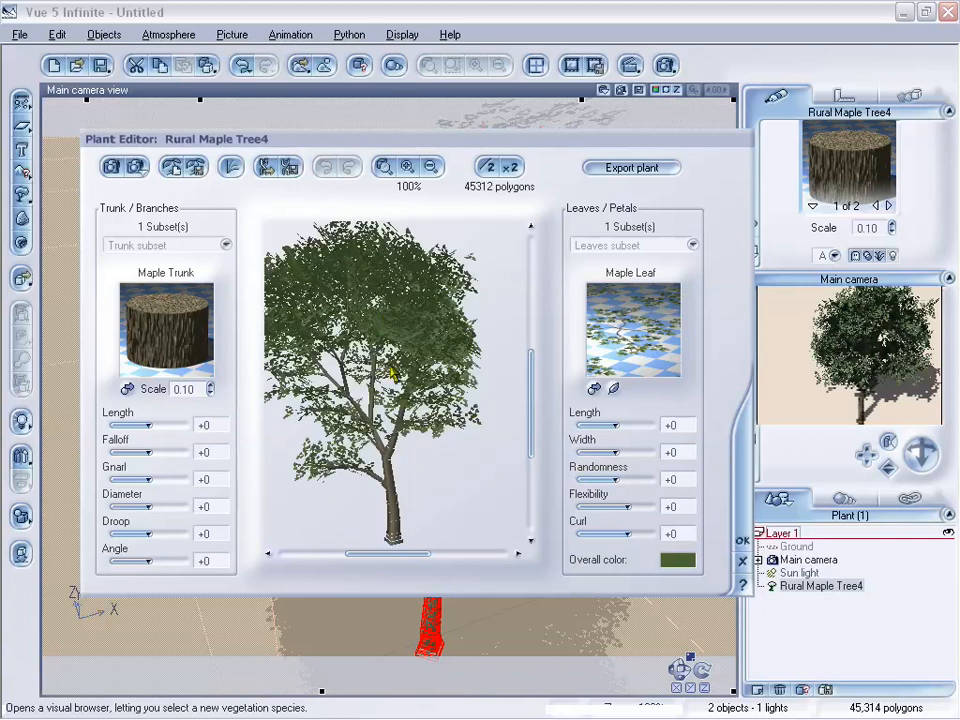
click(668, 561)
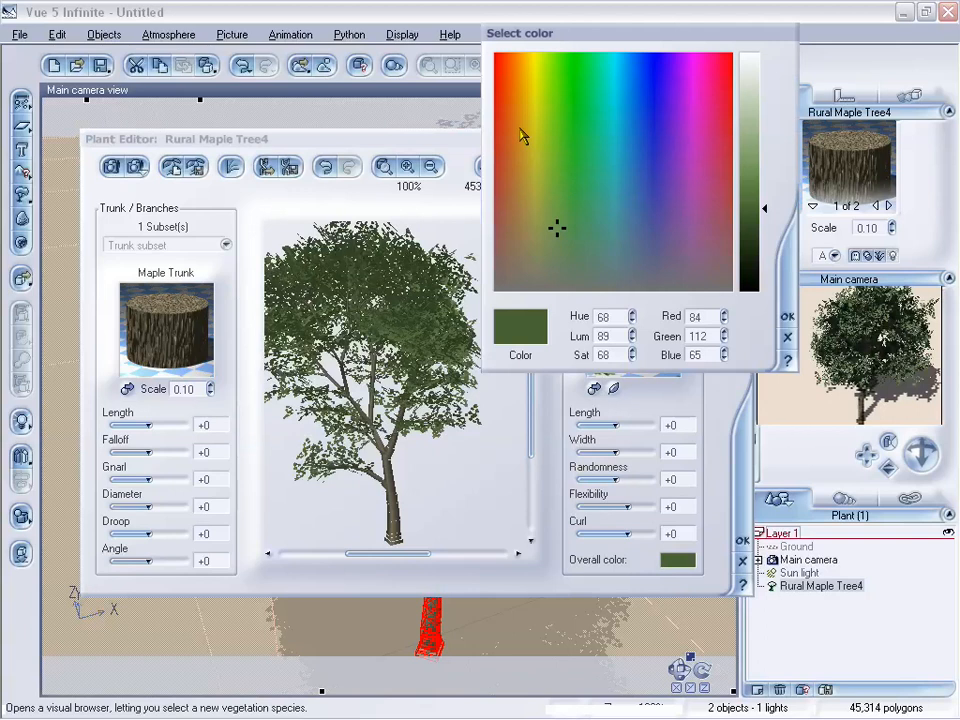
click(494, 57)
click(787, 317)
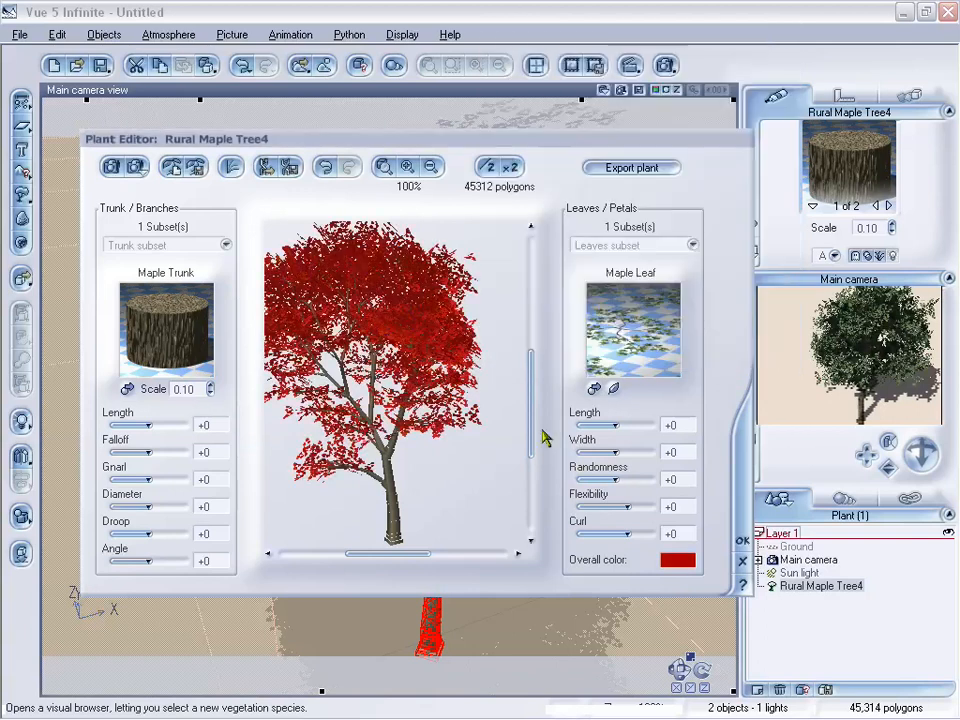
drag(432, 362, 404, 381)
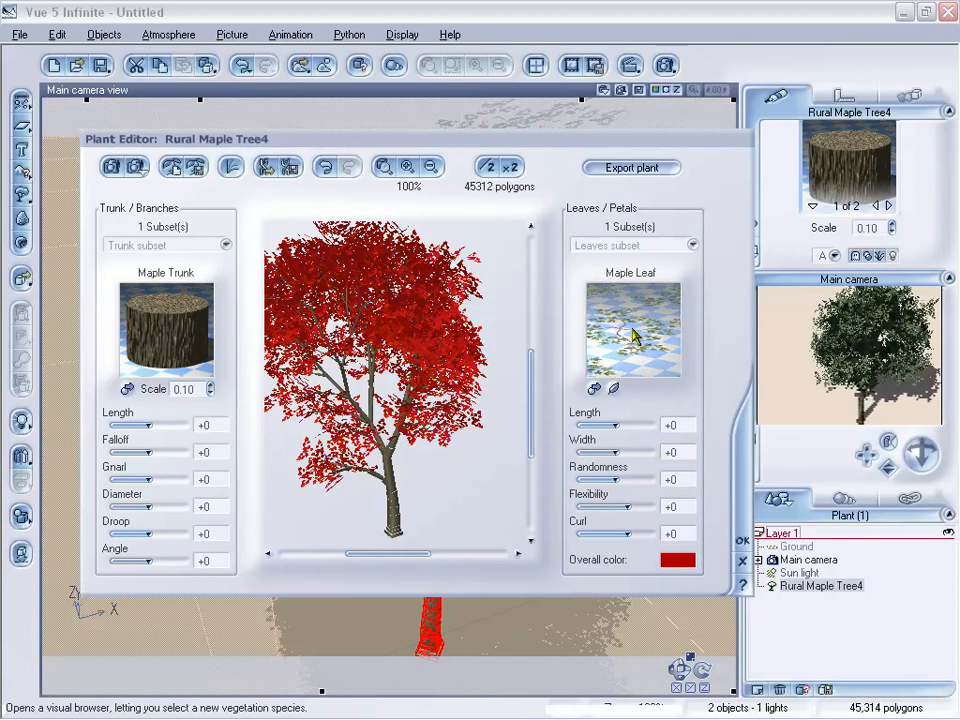
drag(470, 300, 381, 369)
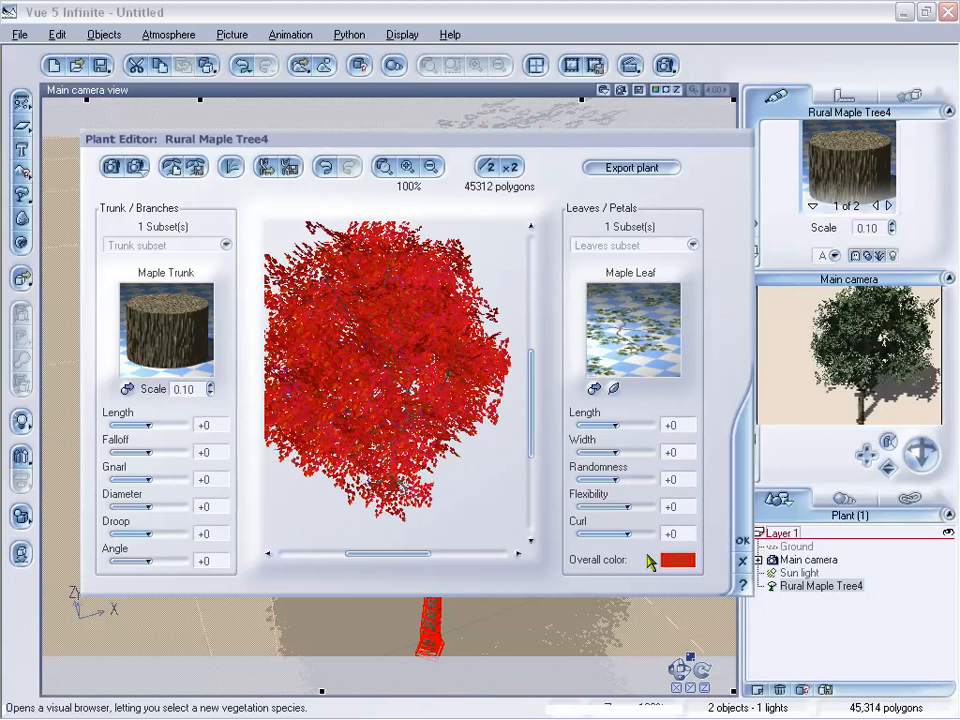
- Recolor the maple's leaves to a medium green through the overall leaf color and check the foliage from several angles
click(677, 559)
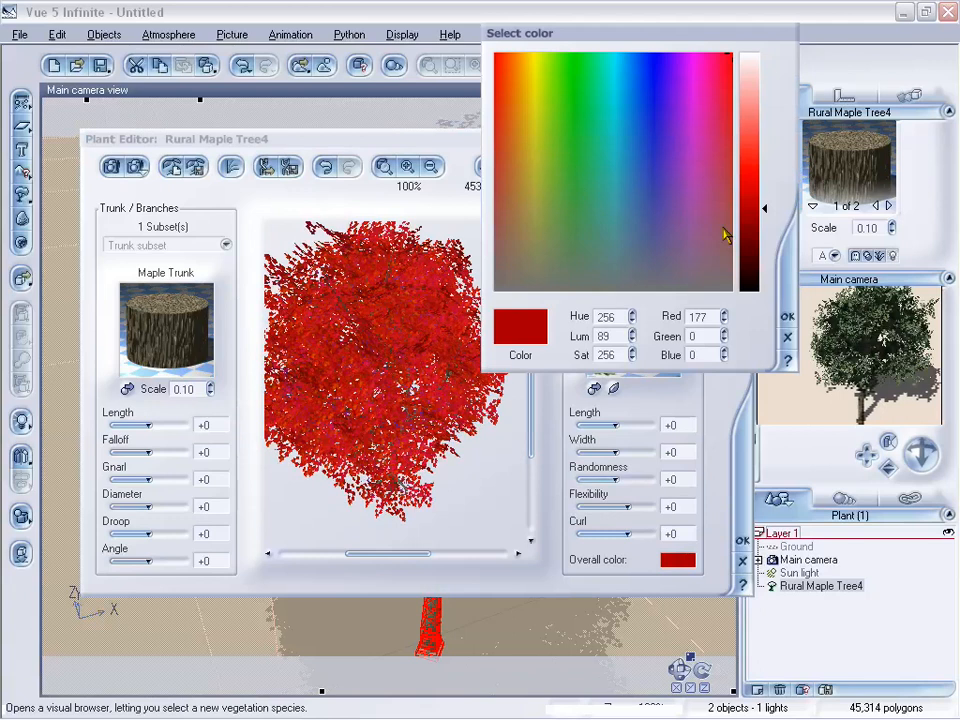
drag(590, 180, 498, 298)
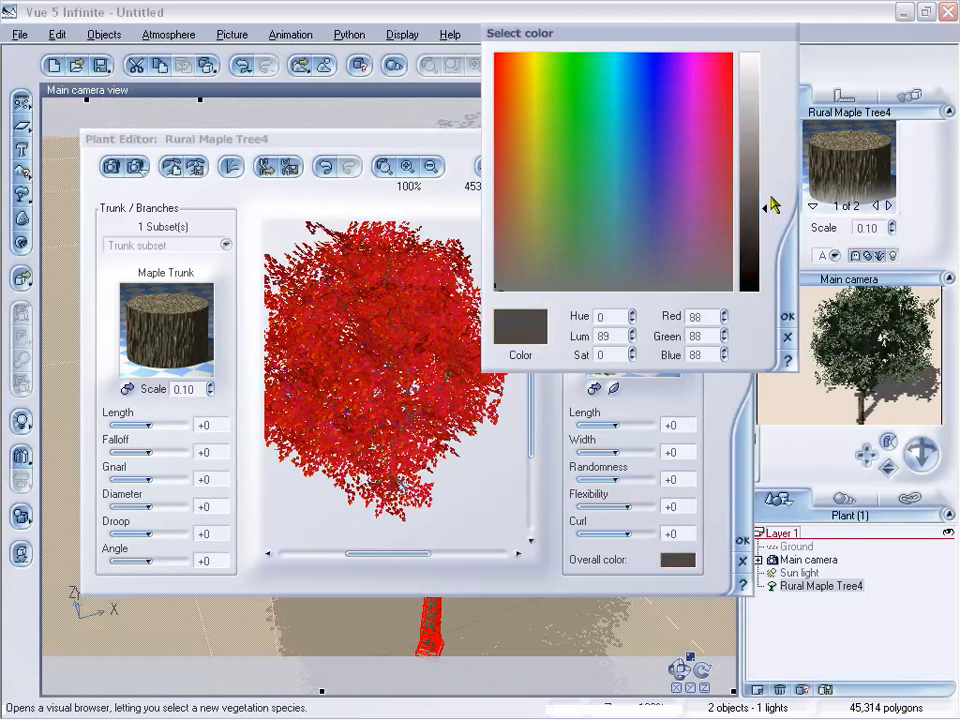
click(564, 212)
click(561, 197)
click(787, 317)
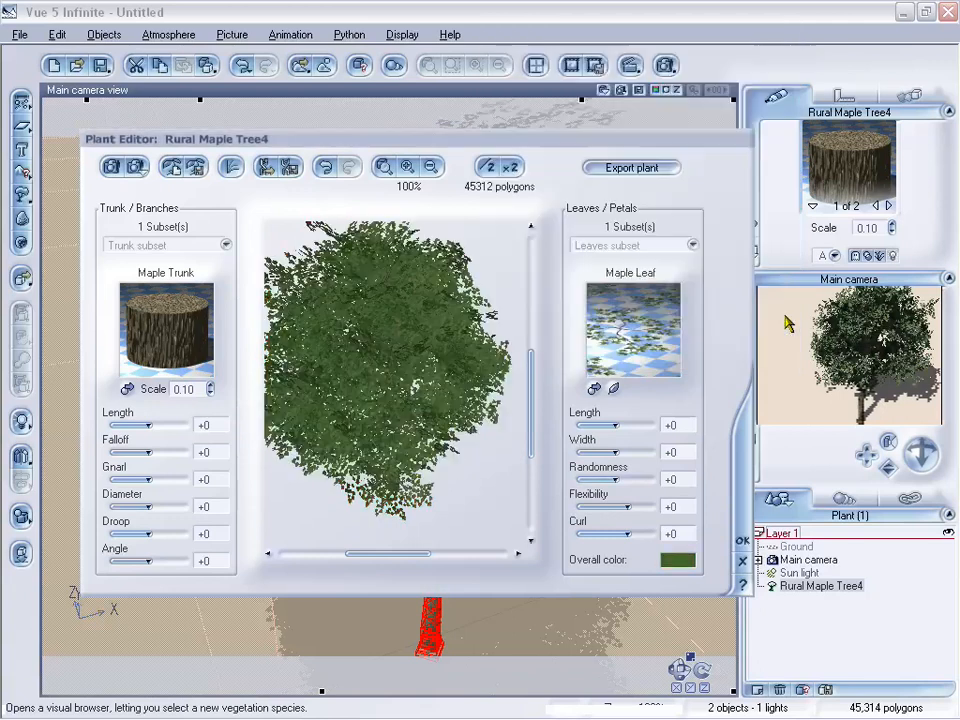
drag(497, 373, 424, 390)
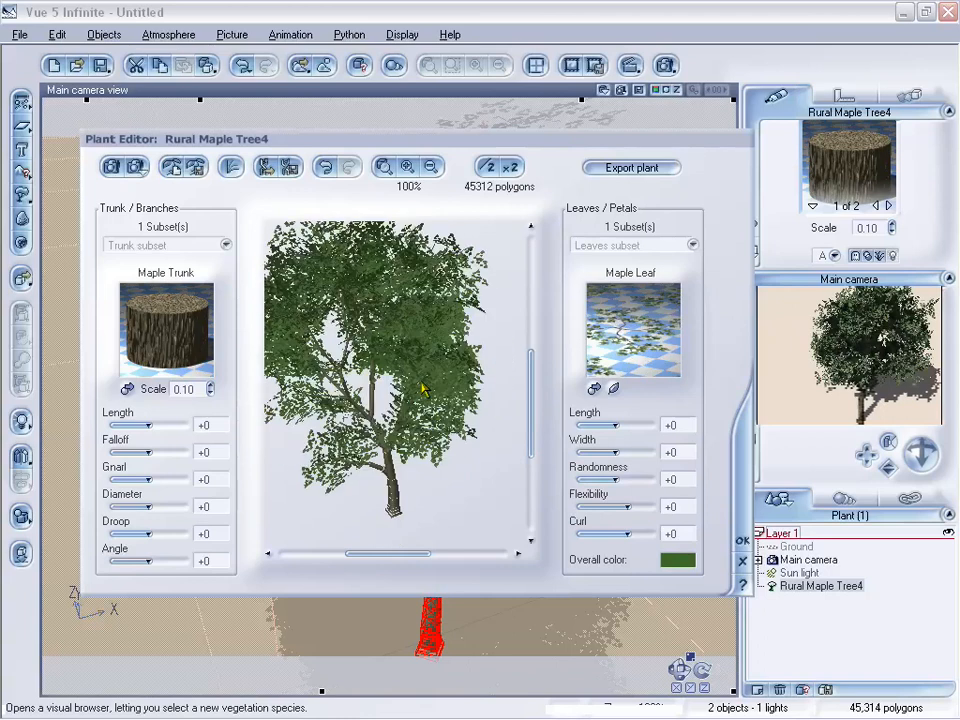
mouse_move(368, 320)
mouse_down()
mouse_move(356, 328)
mouse_move(364, 318)
mouse_up()
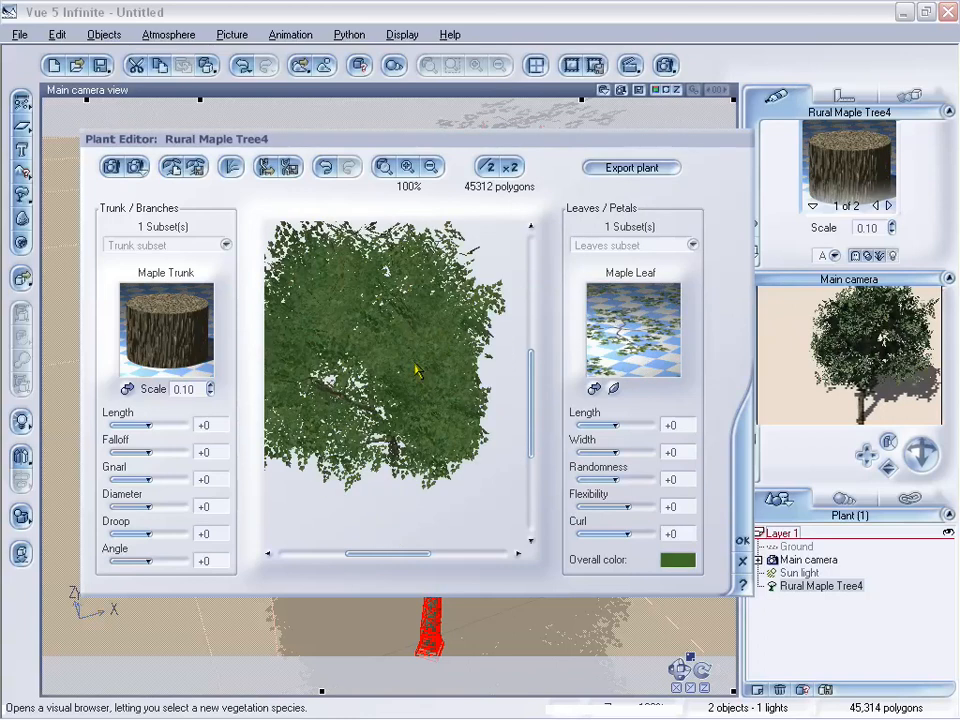
drag(416, 371, 271, 327)
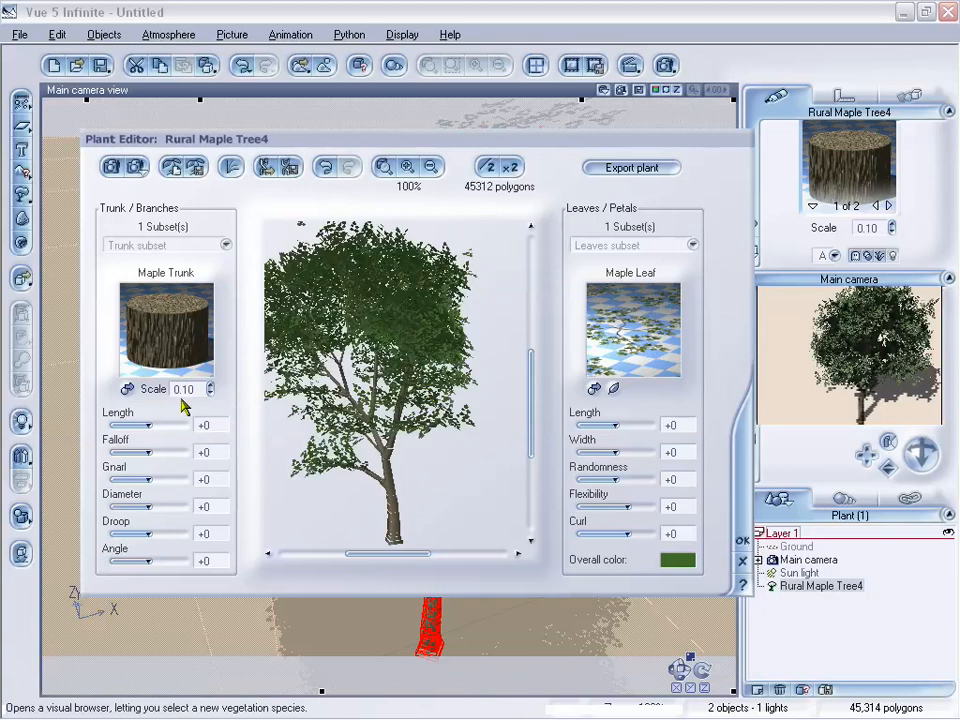
- Set branch length -5, falloff -27, gnarl +12, diameter +22 and droop -15, enlarge the leaves to length +27, width +12, and apply the changes
drag(148, 425, 142, 540)
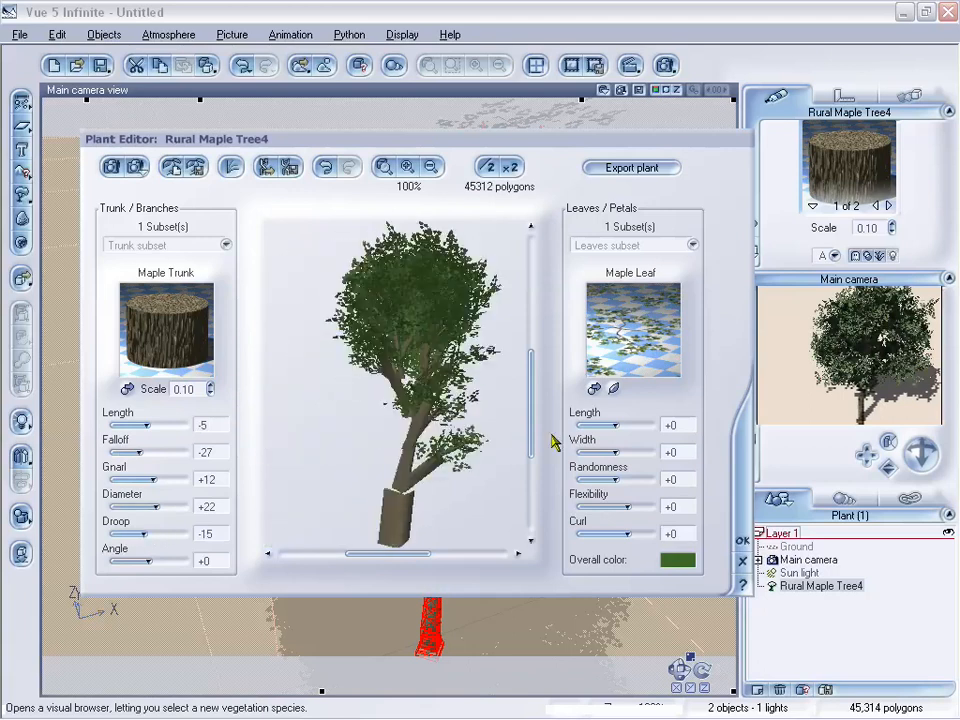
drag(615, 426, 627, 456)
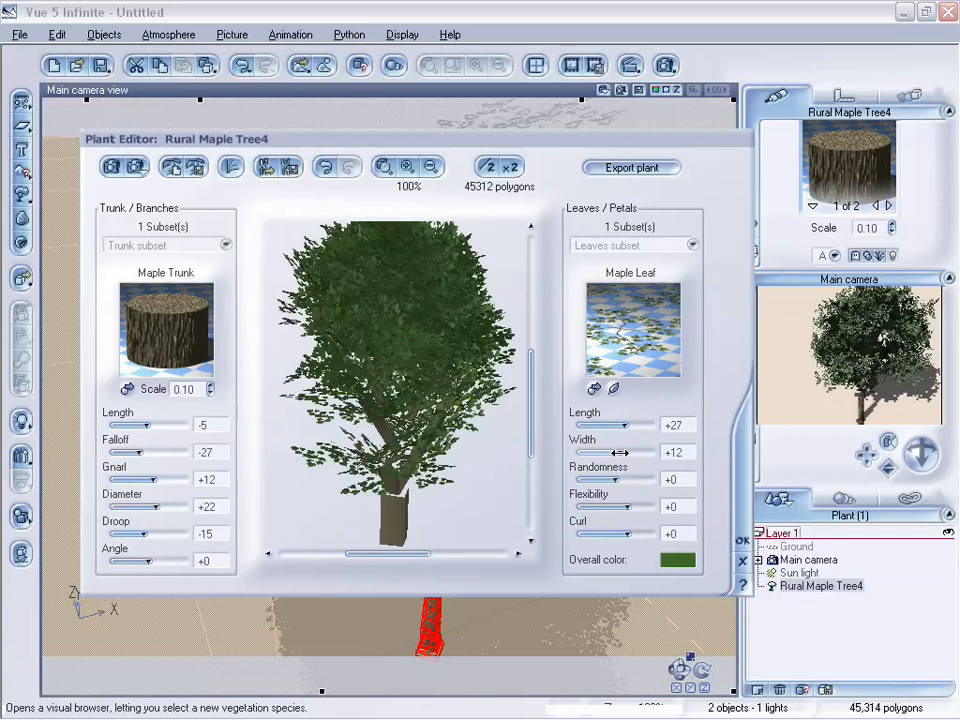
click(737, 535)
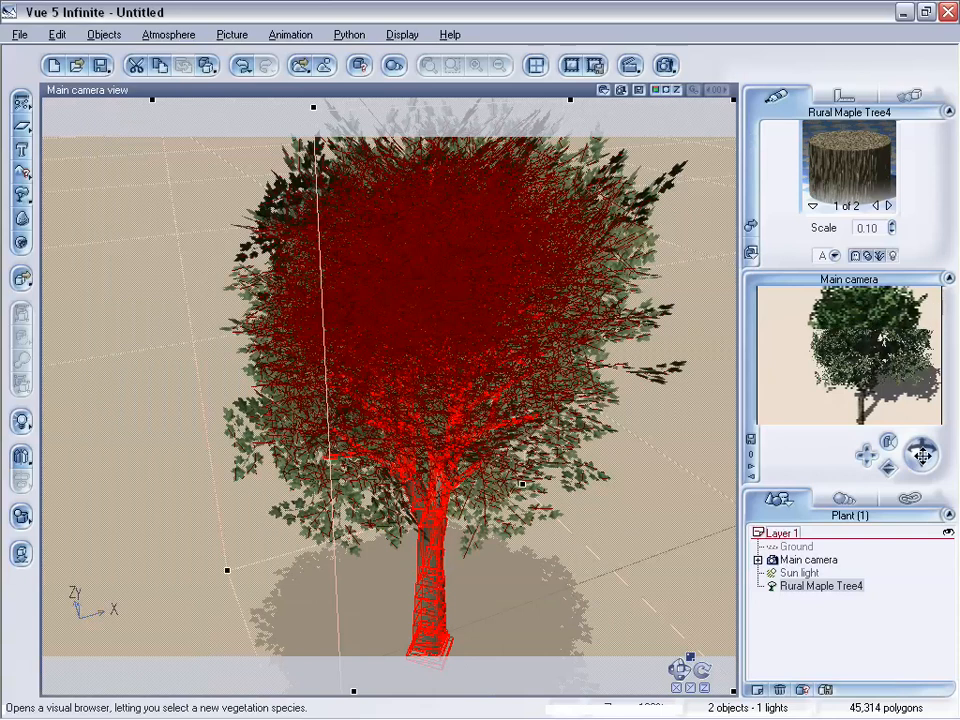
drag(921, 455, 922, 463)
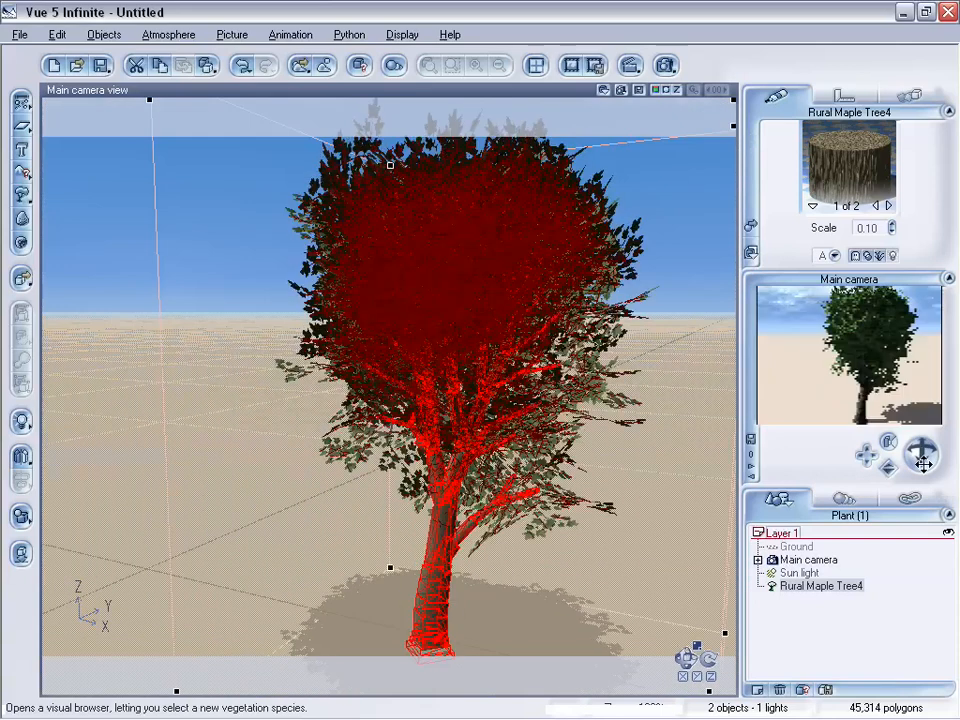
drag(923, 464, 922, 457)
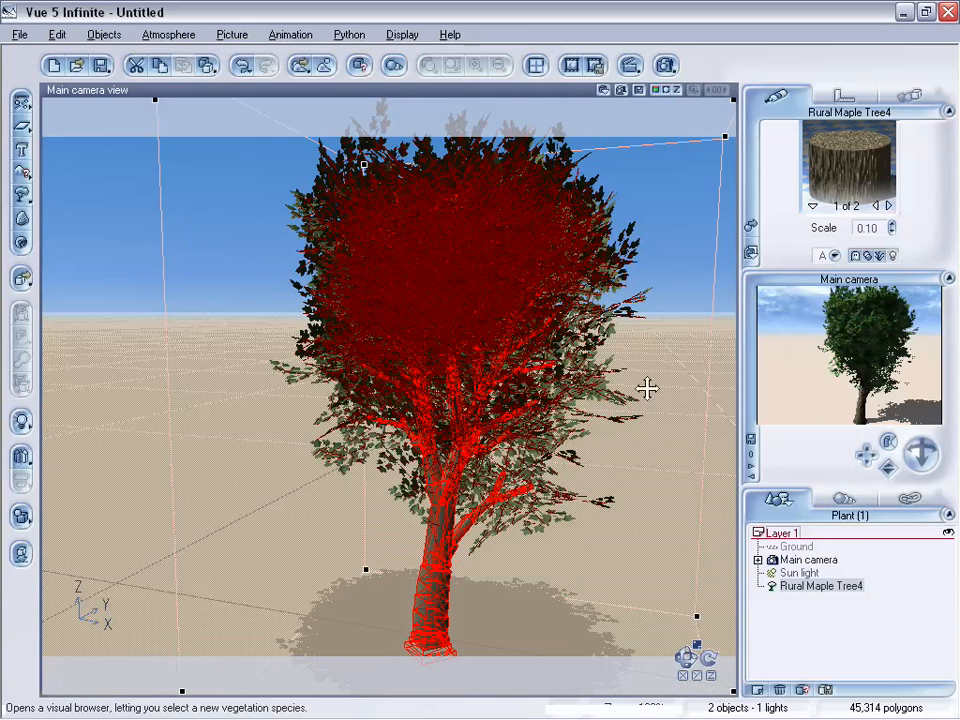
- Replace the maple tree in the scene with a rock and frame it in the main camera view
key(Delete)
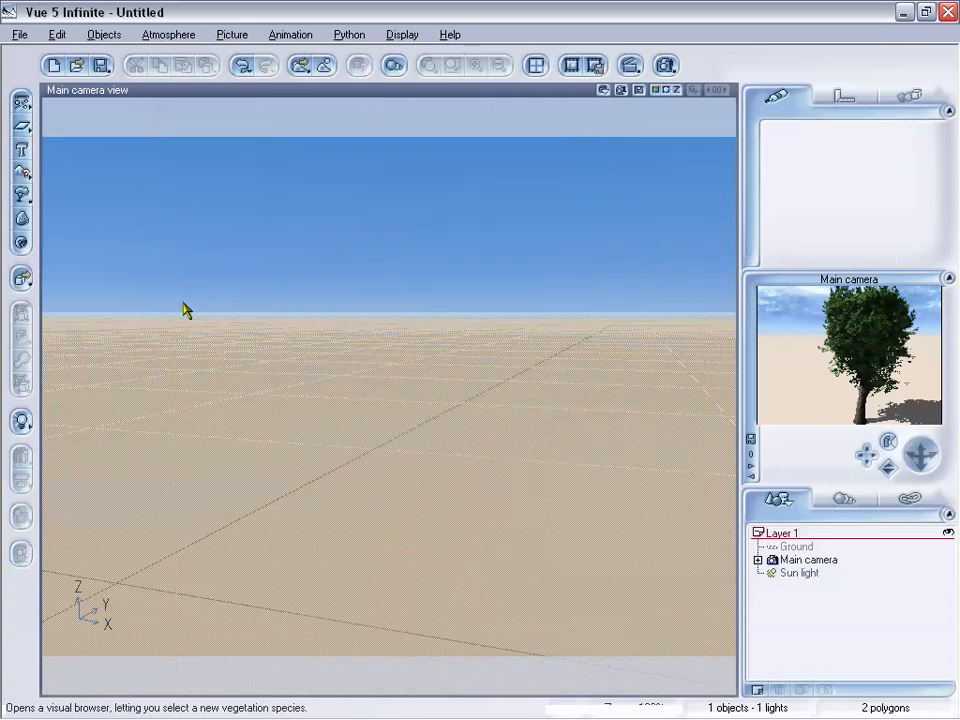
click(23, 219)
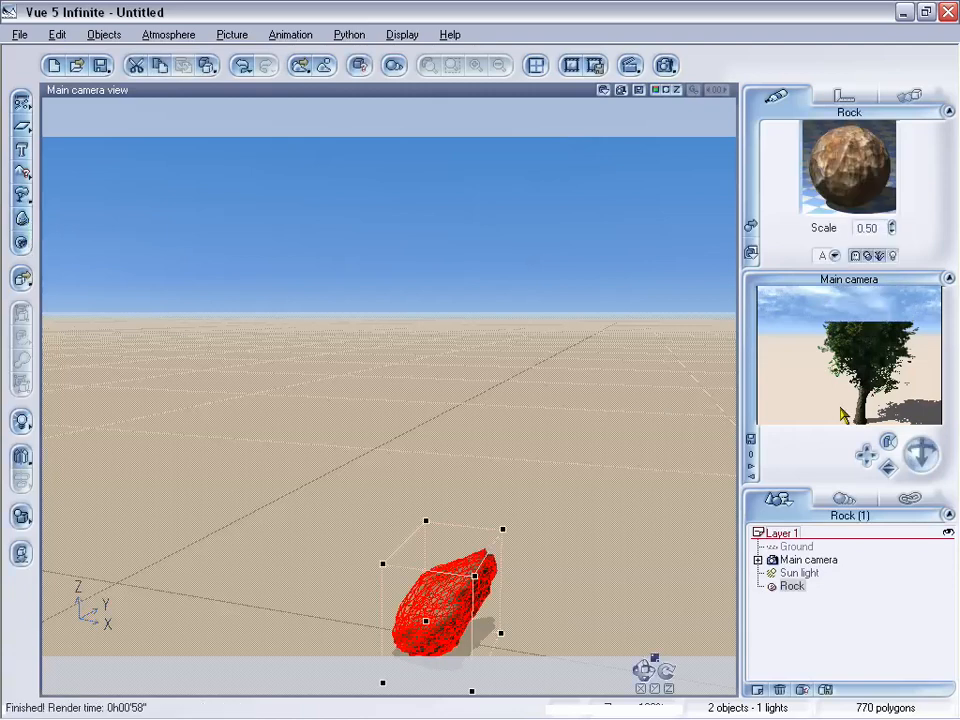
drag(929, 441, 868, 459)
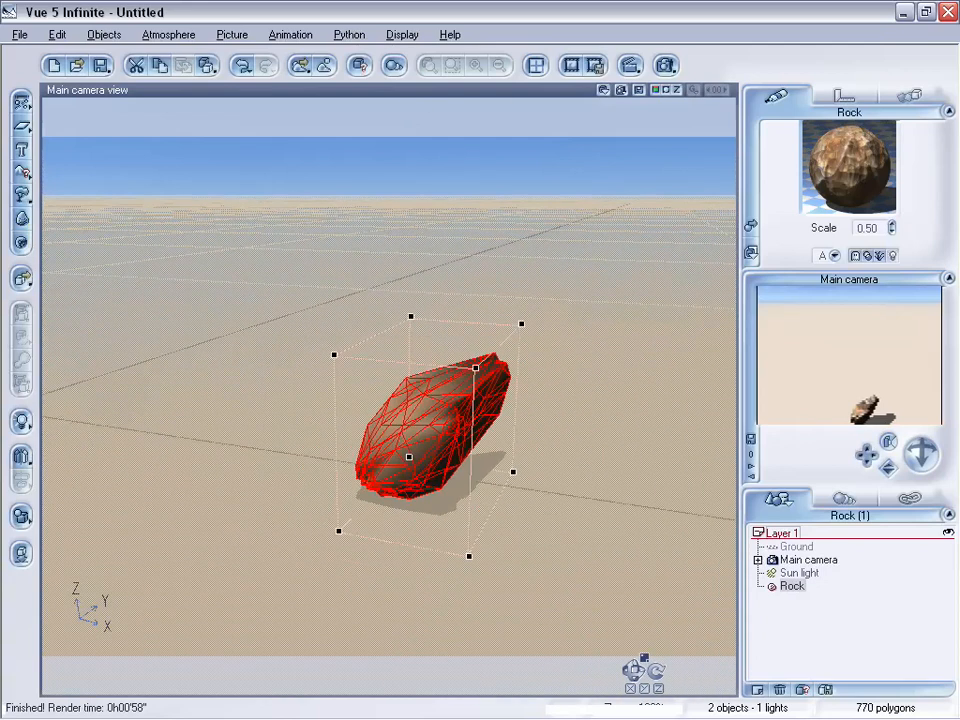
- Assign the Complex Rock material from the Rocks collection to the rock
click(753, 228)
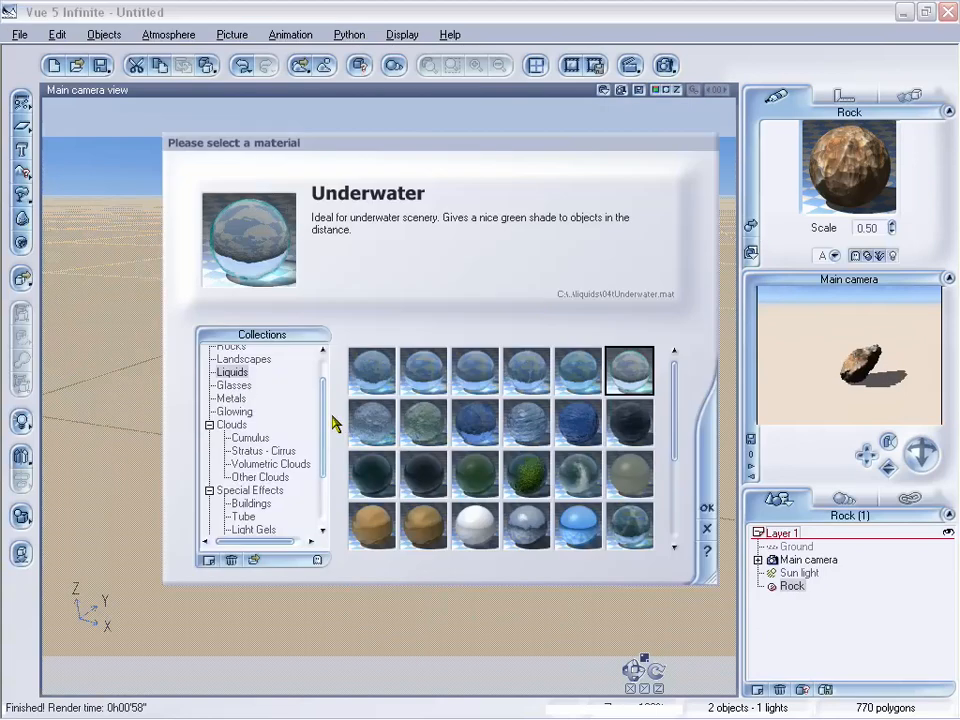
click(231, 347)
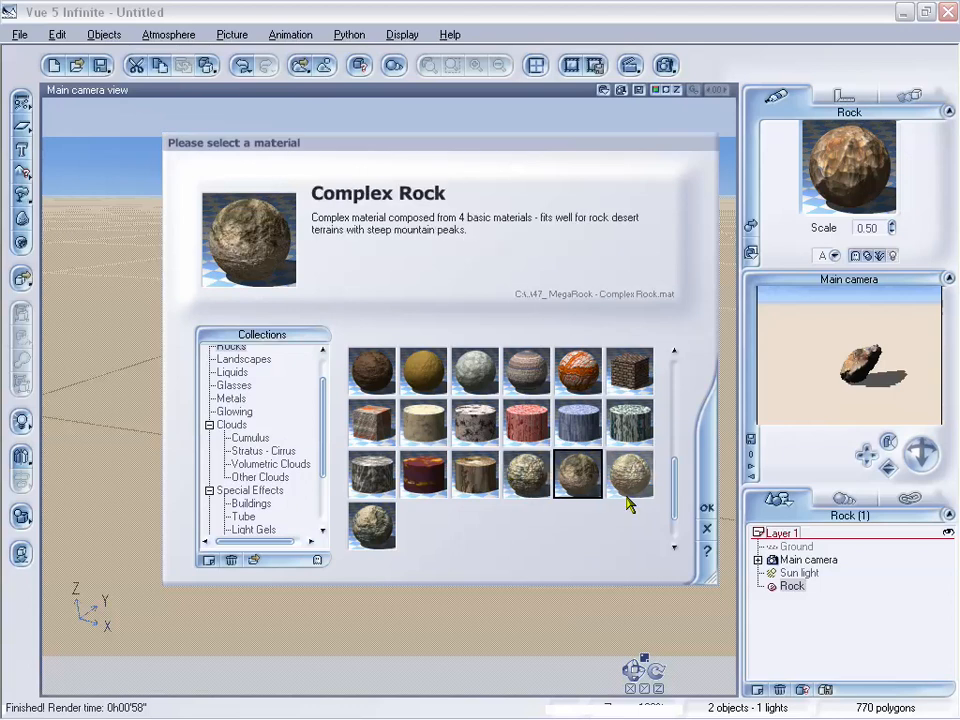
click(708, 508)
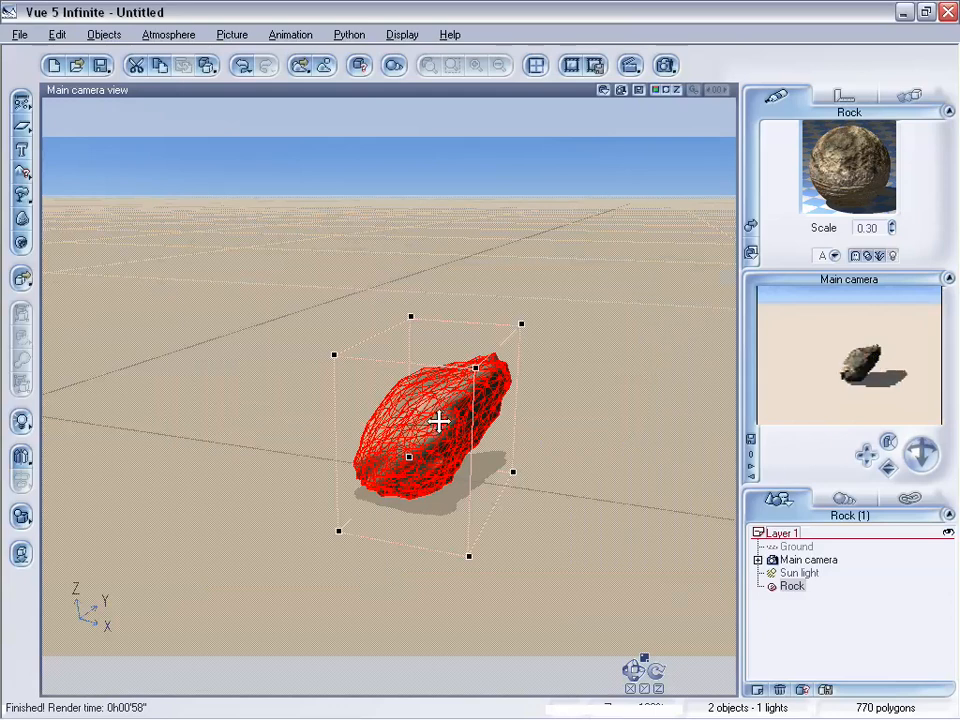
- Delete the textured rock and create two new rocks in the scene
key(Delete)
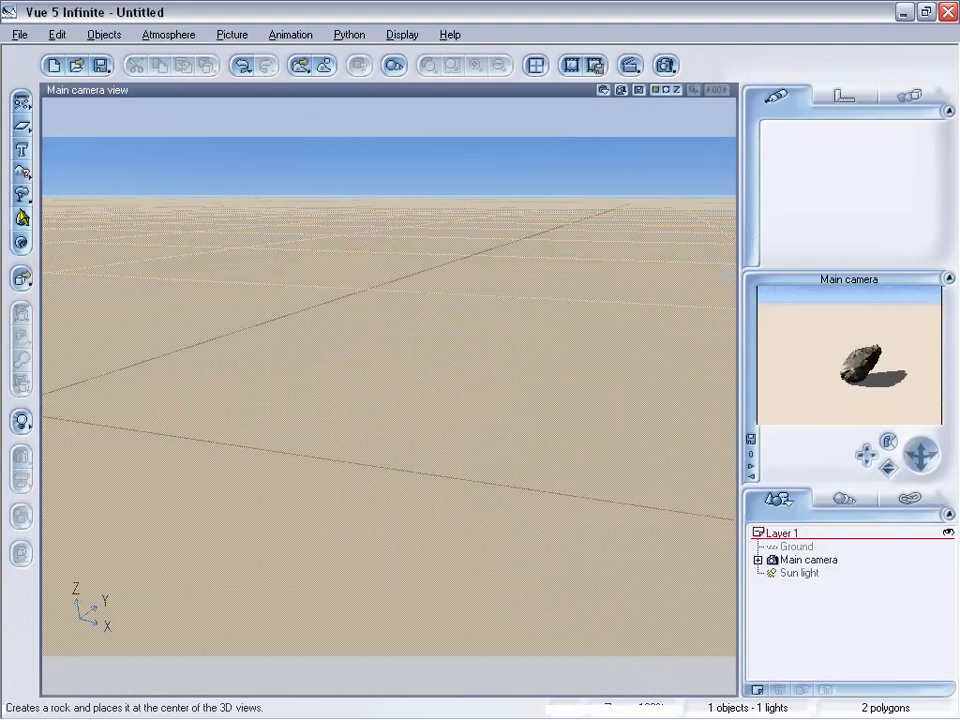
click(22, 219)
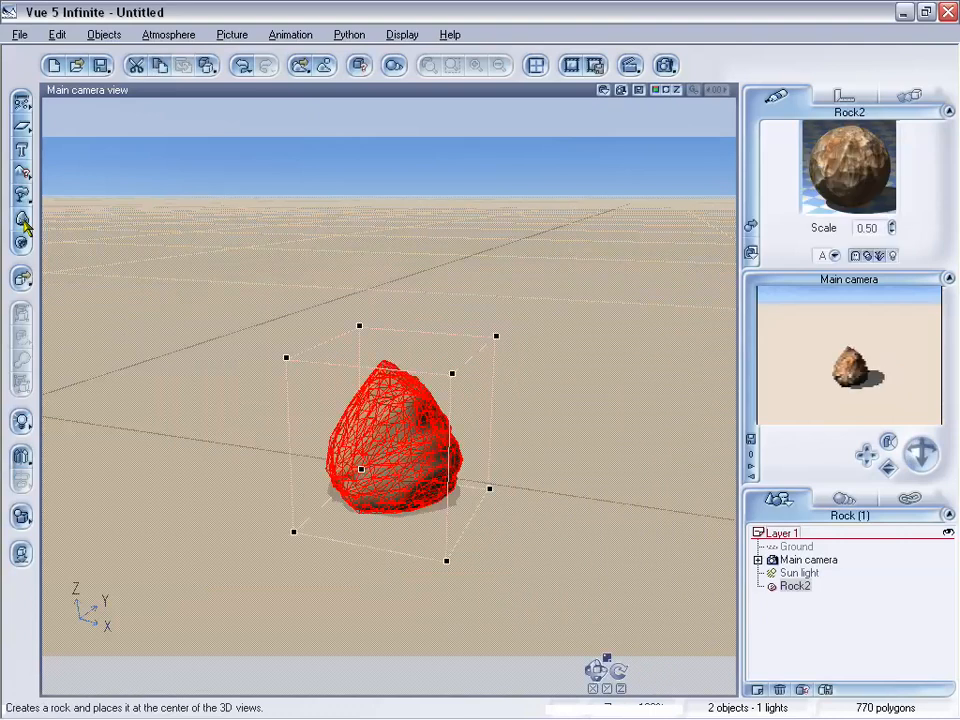
click(22, 219)
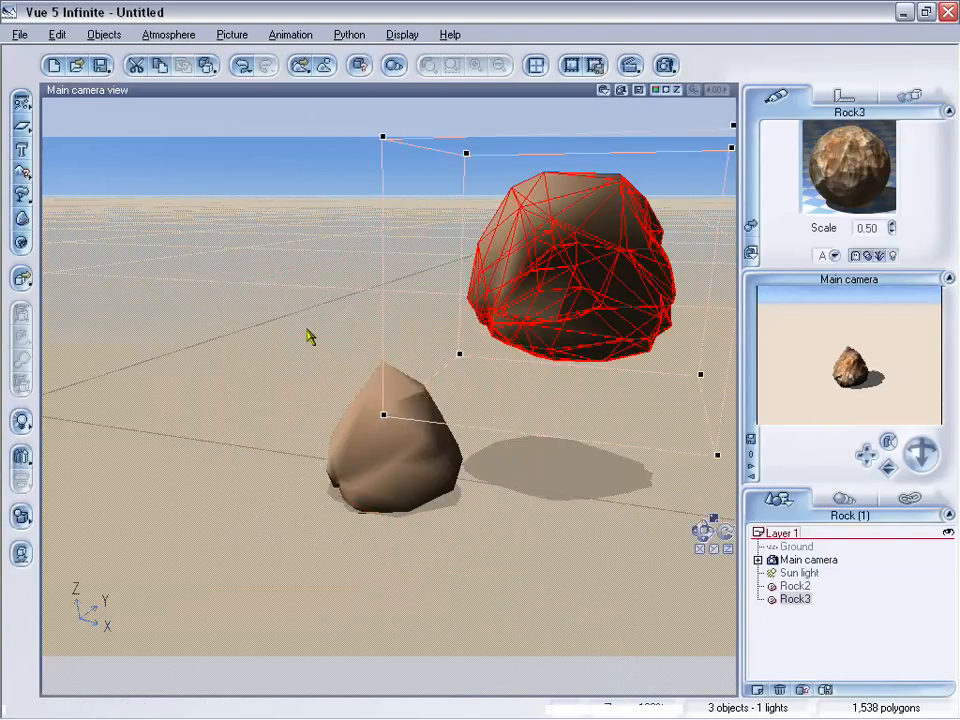
- Create three more rocks so the scene shows several different random rock shapes
click(22, 217)
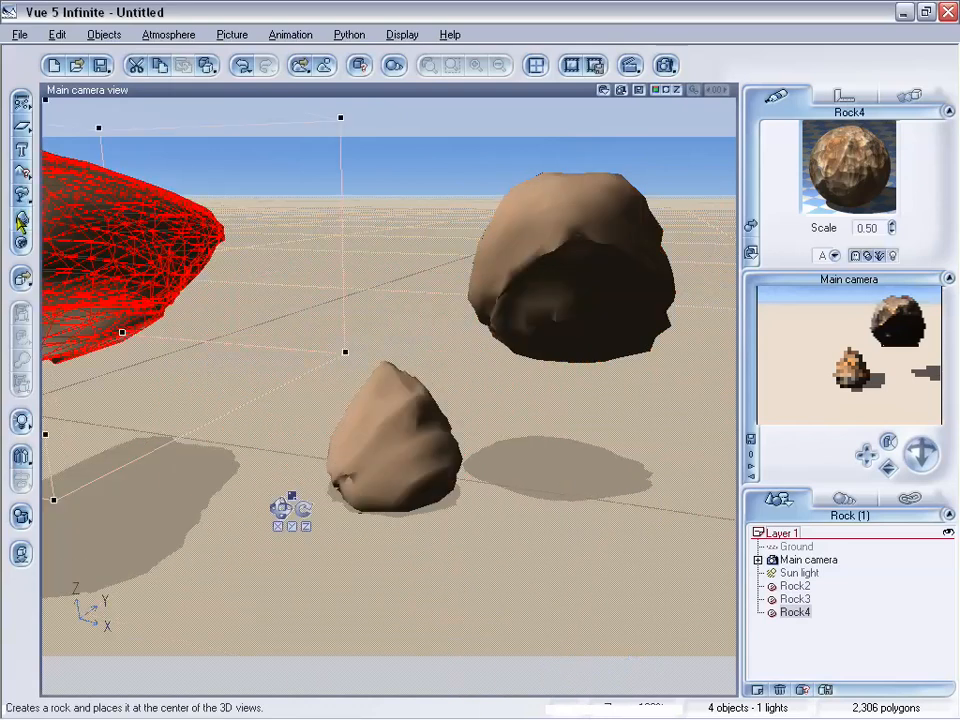
click(22, 219)
drag(444, 489, 429, 261)
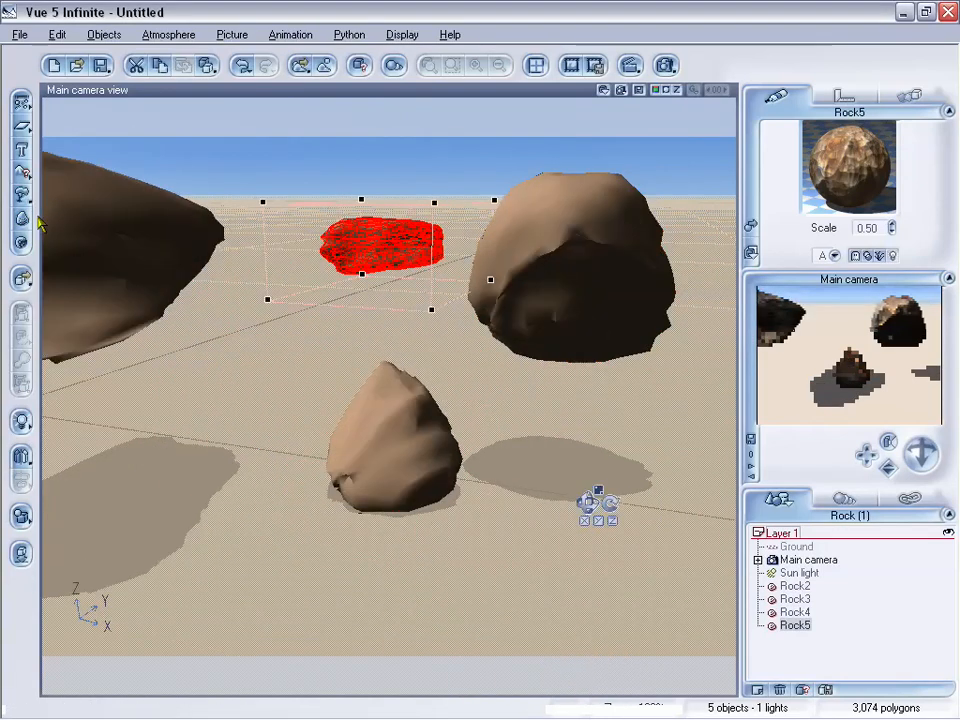
click(22, 219)
drag(489, 416, 729, 407)
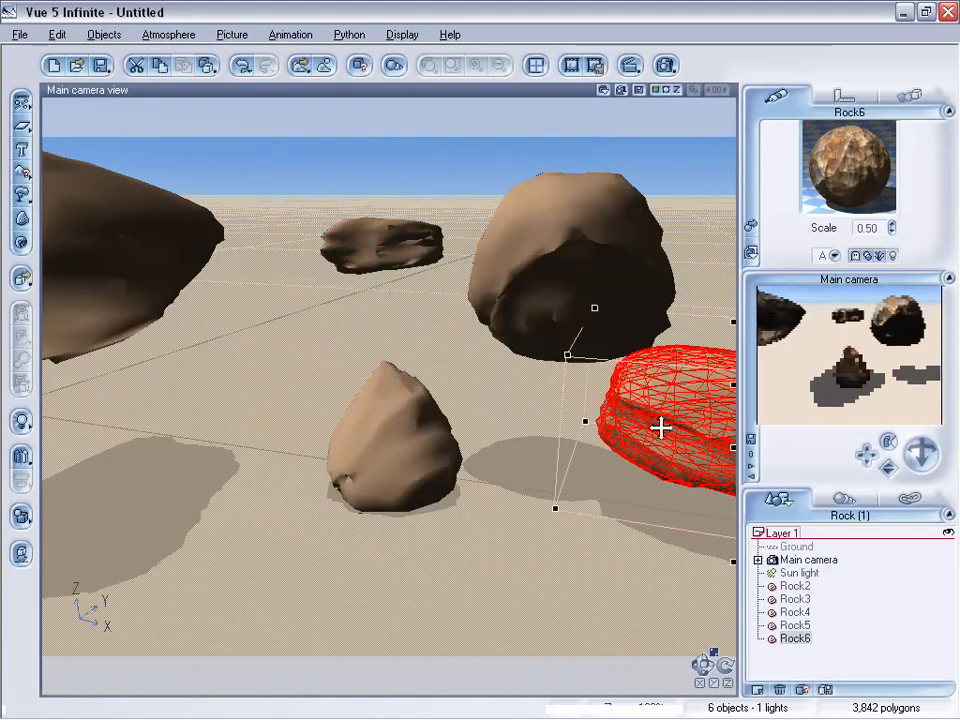
- Delete all the rocks from the scene
drag(917, 446, 917, 456)
key(Delete)
key(Delete)
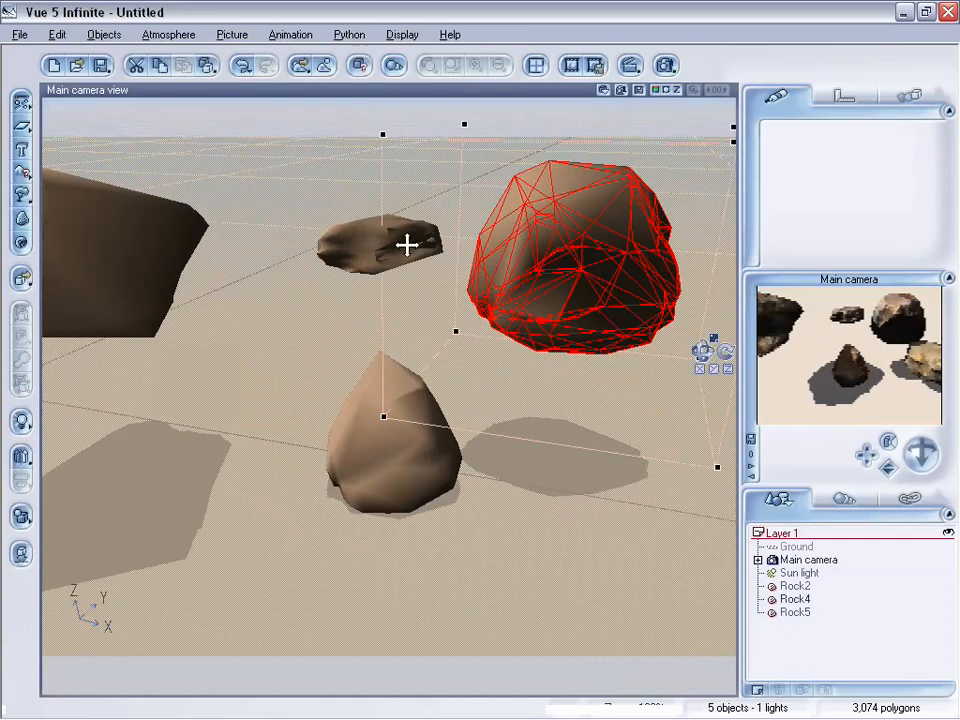
key(Delete)
key(Delete)
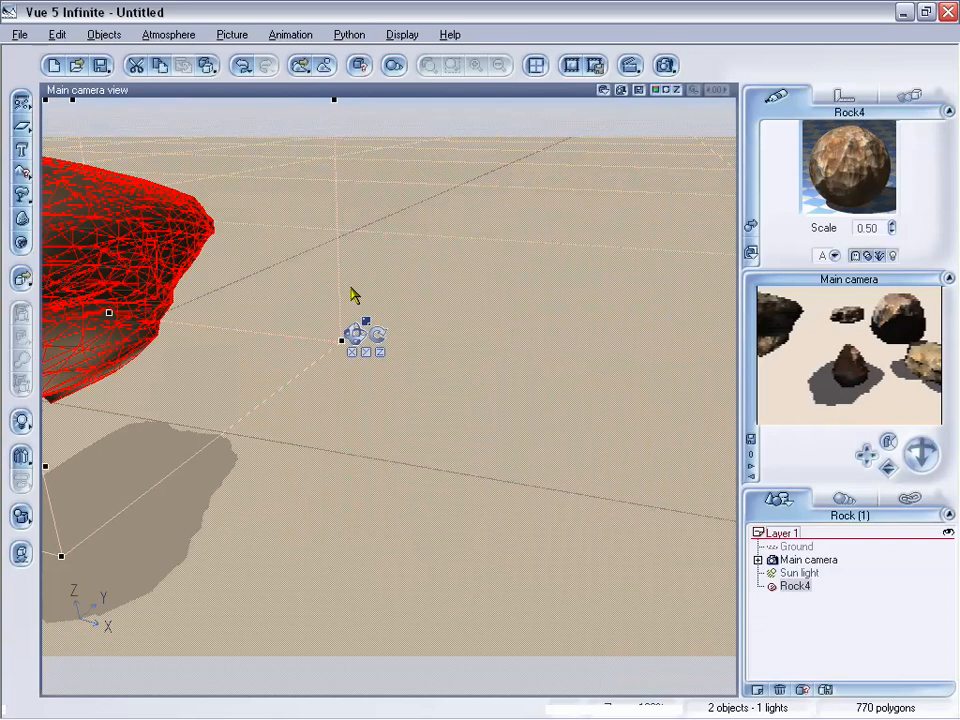
key(Delete)
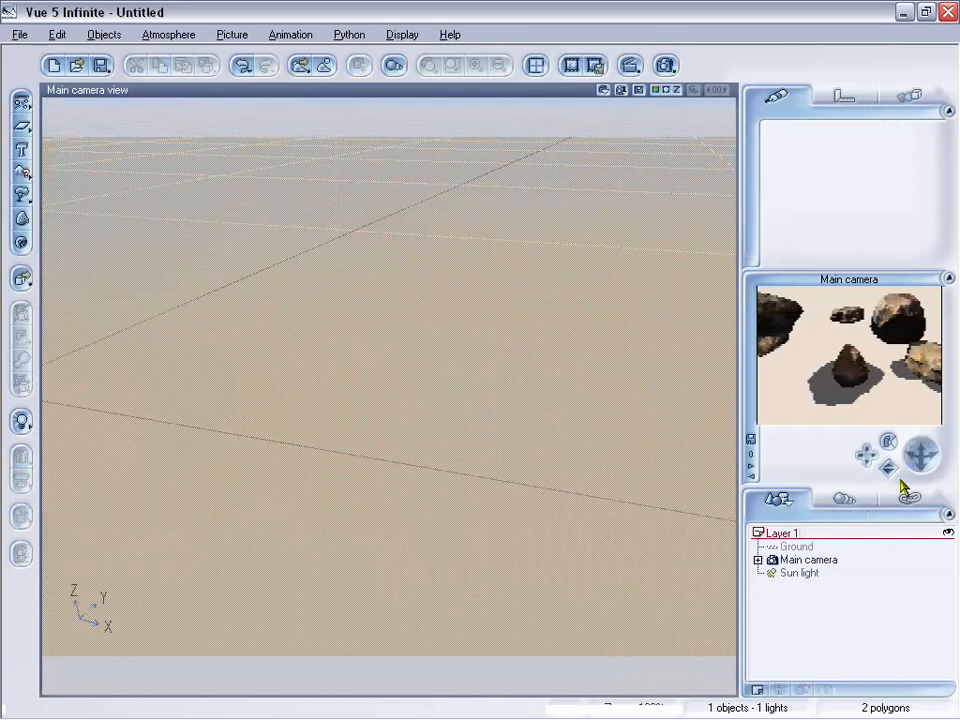
- Add a planet, move it up into the sky above the horizon, and enlarge it to several times its size
drag(921, 458, 761, 389)
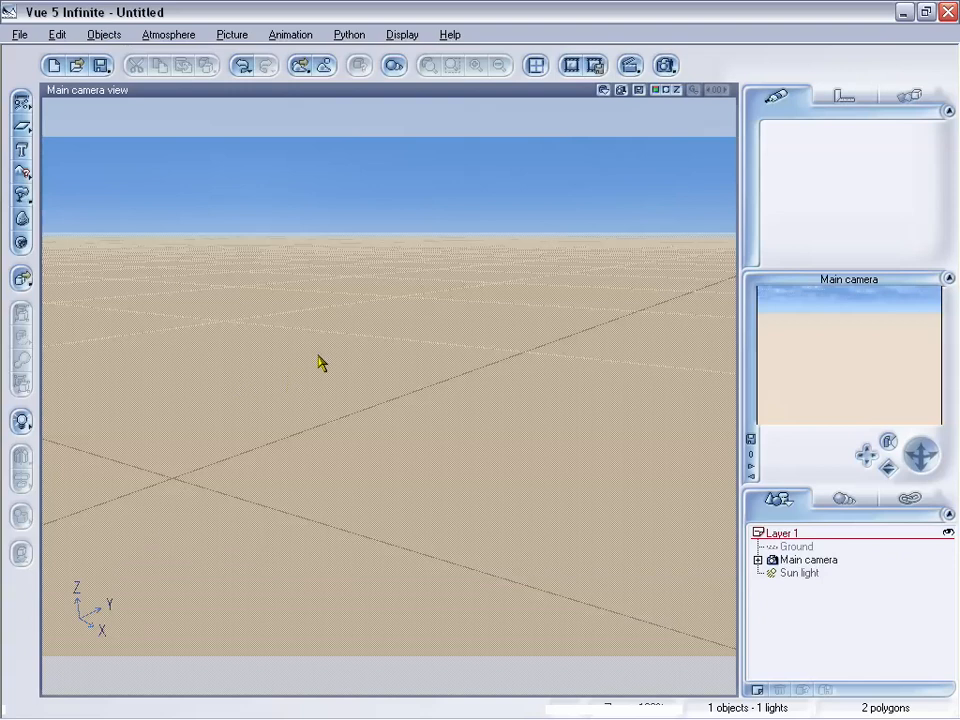
click(22, 243)
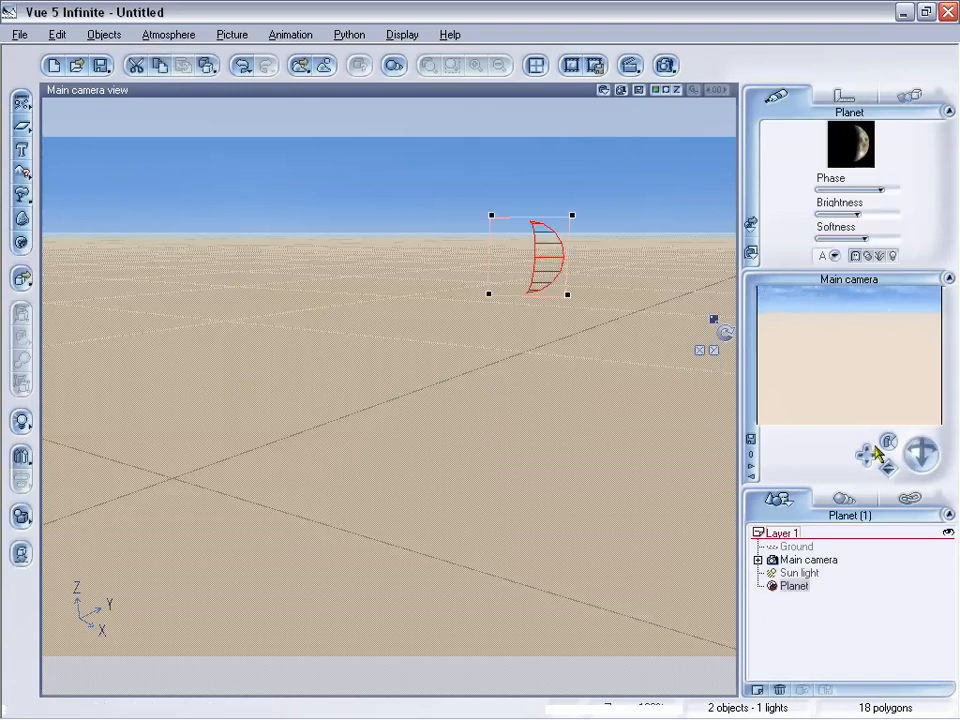
drag(922, 453, 497, 457)
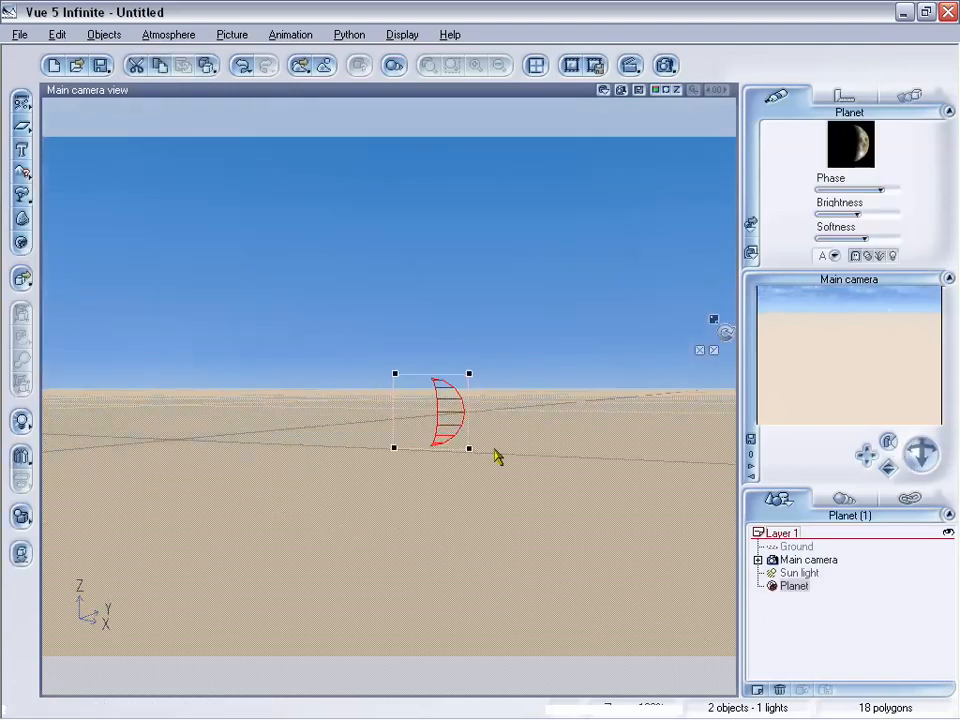
drag(443, 416, 532, 293)
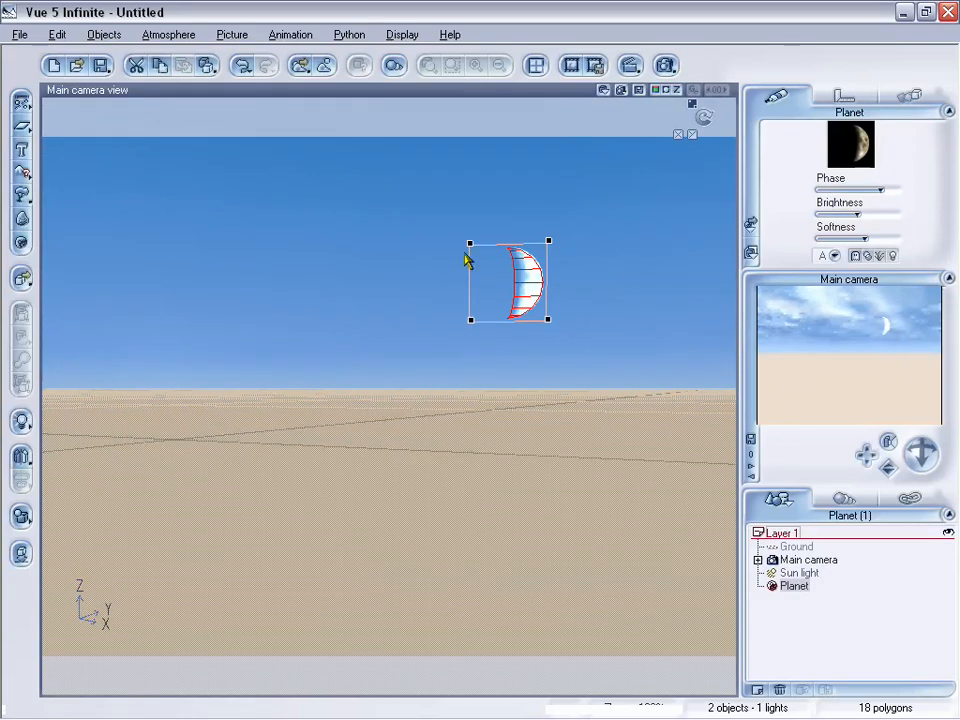
drag(470, 245, 356, 180)
drag(584, 300, 561, 267)
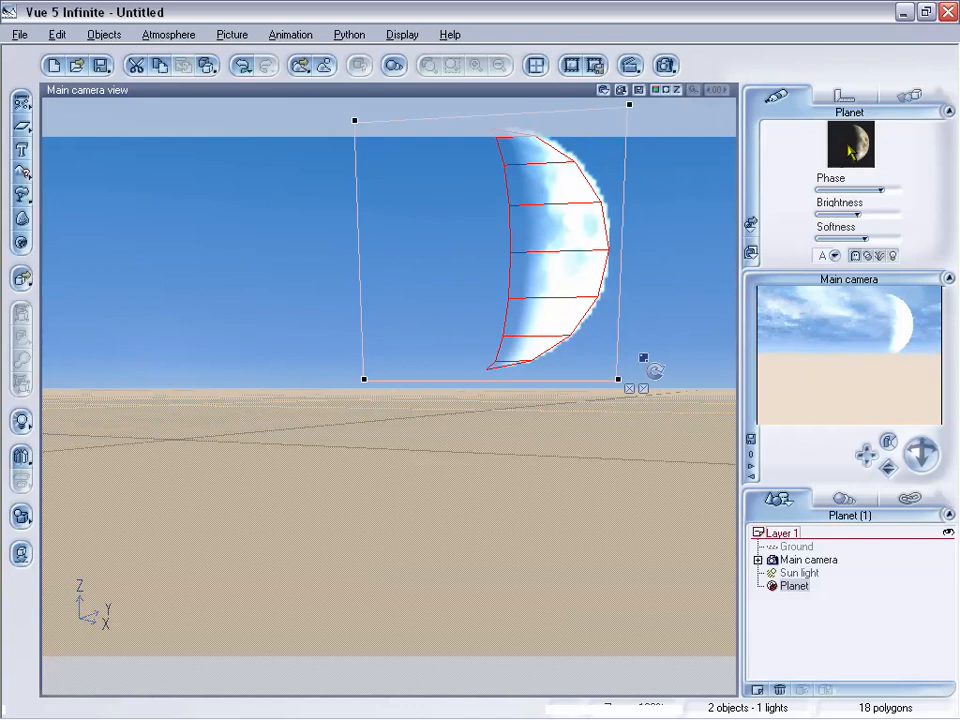
- Try the Mercury preset on the planet, and switch it to Jupiter
click(752, 253)
click(757, 224)
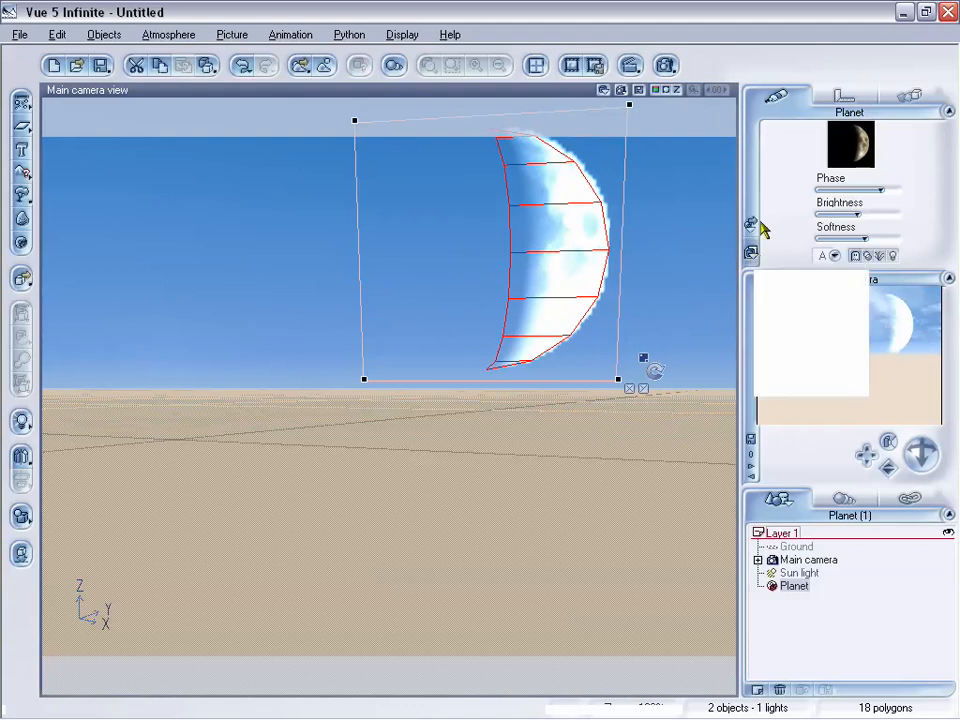
click(752, 223)
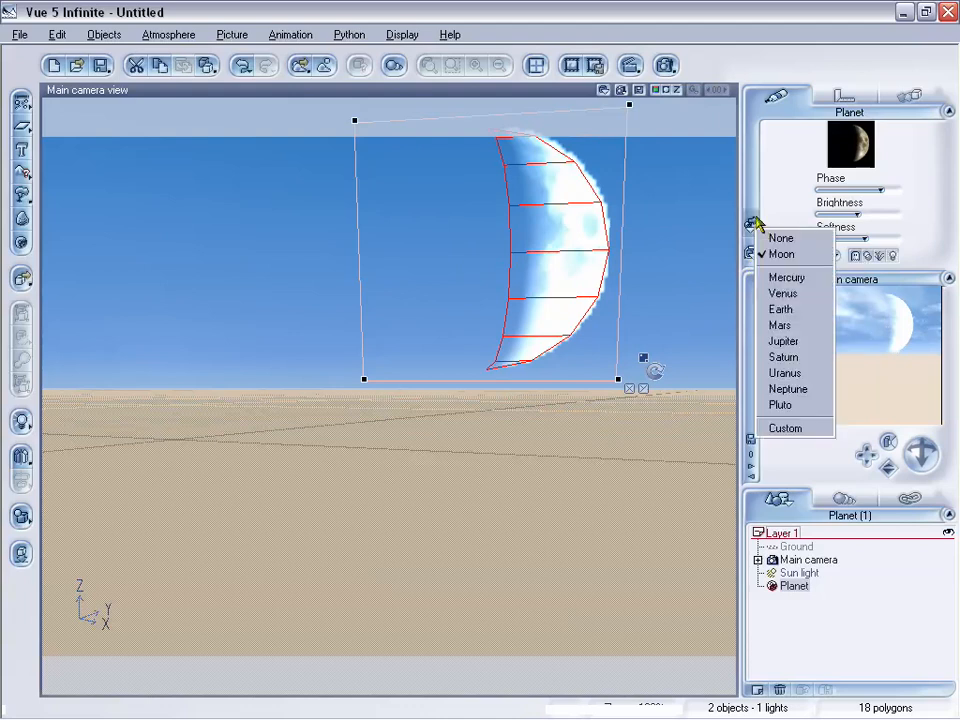
click(790, 281)
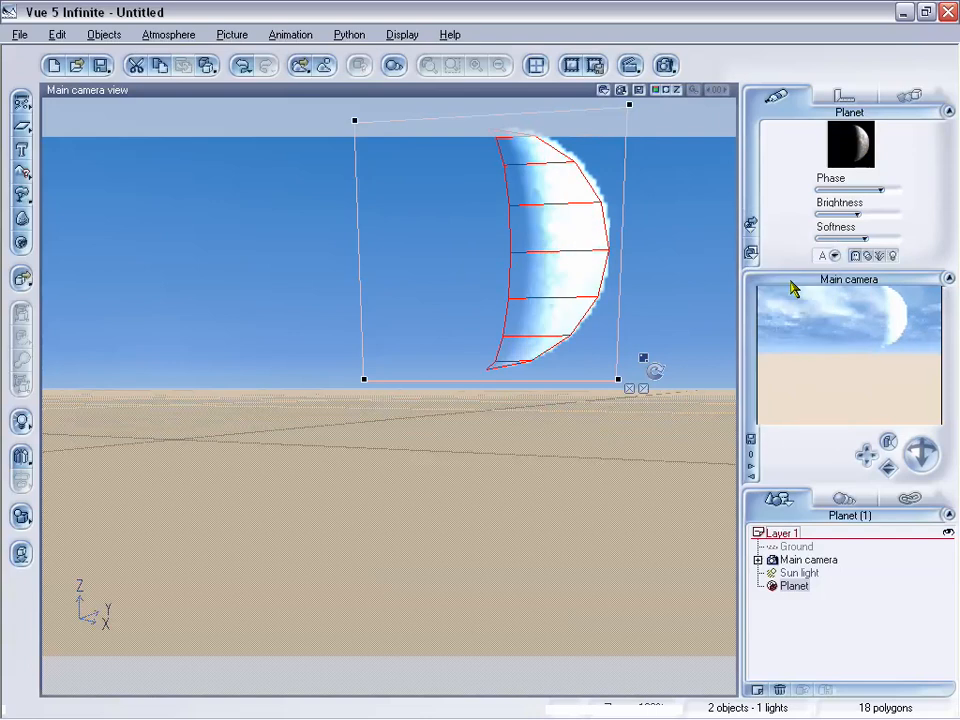
click(752, 223)
click(770, 251)
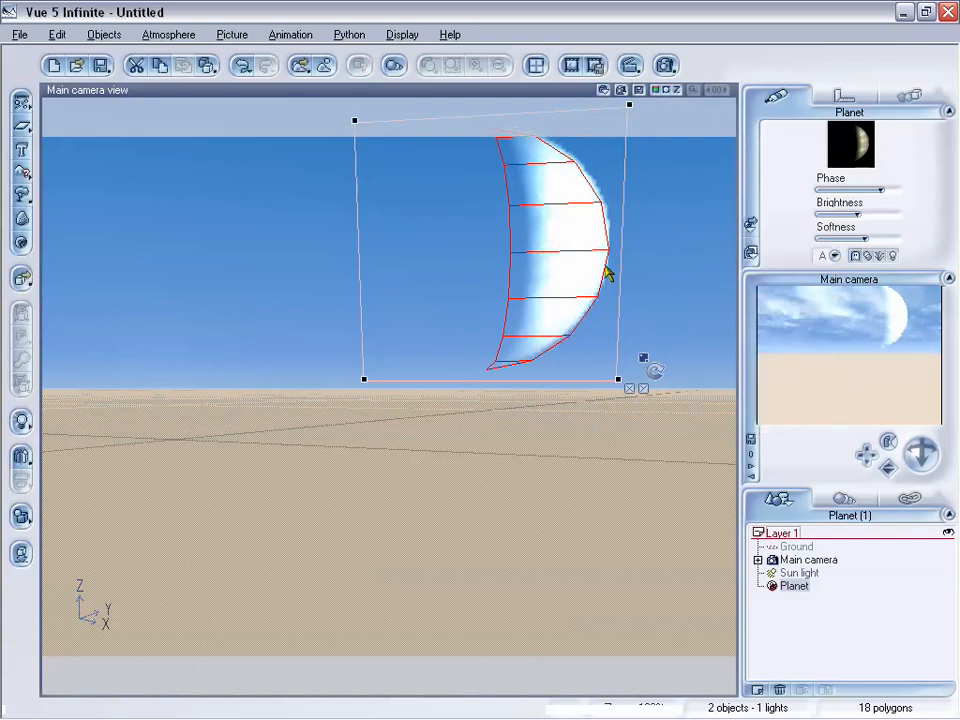
- Load the Outer Space atmosphere from the Others collection under Effects
click(190, 35)
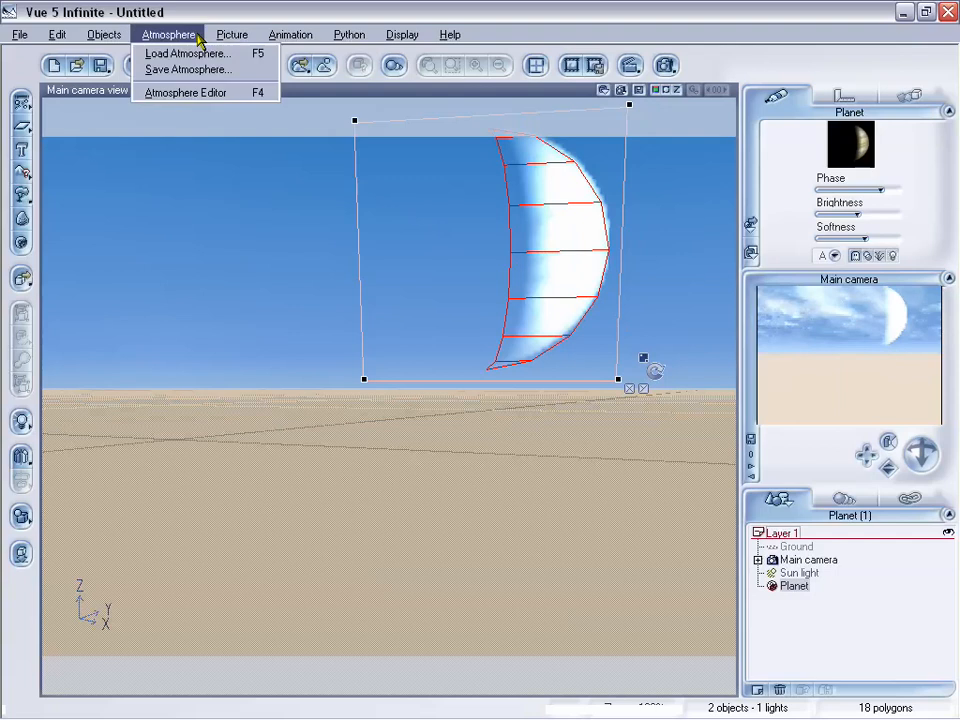
click(193, 54)
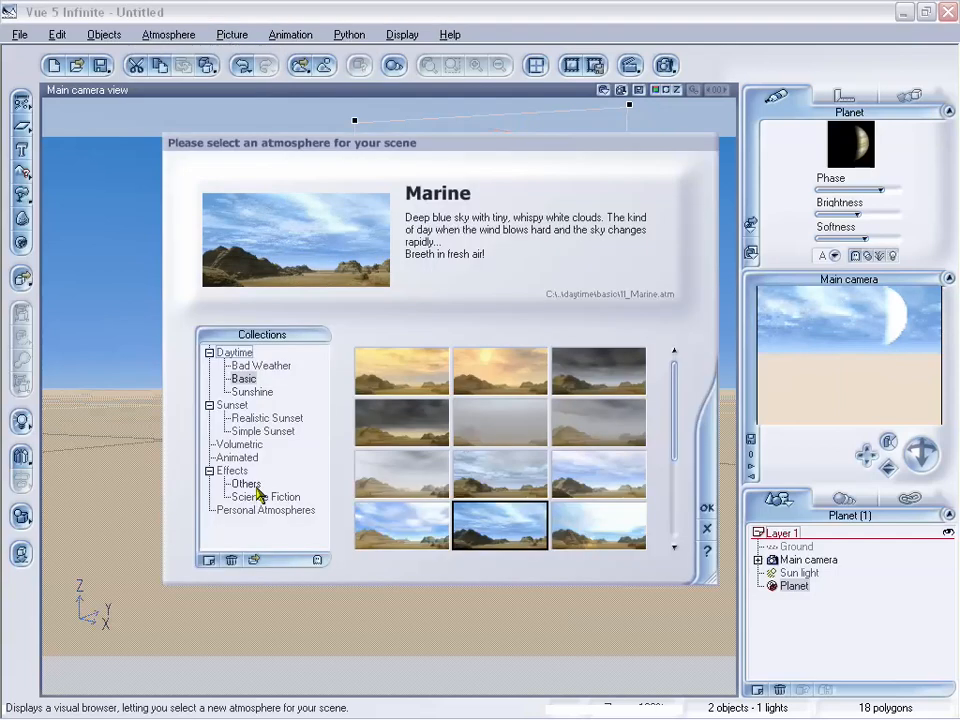
click(262, 497)
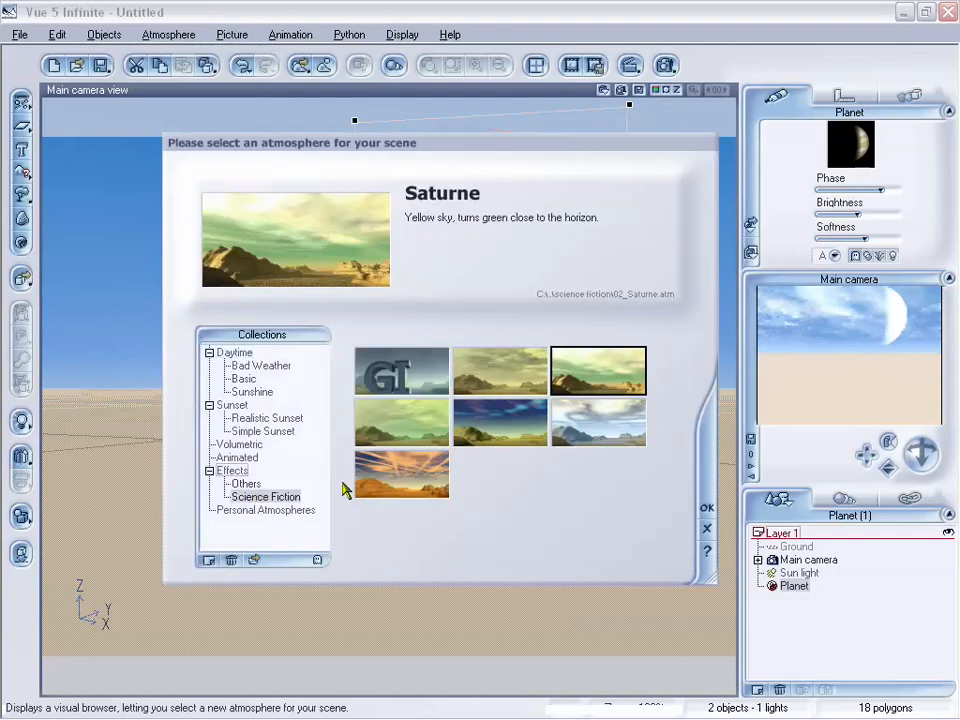
click(246, 485)
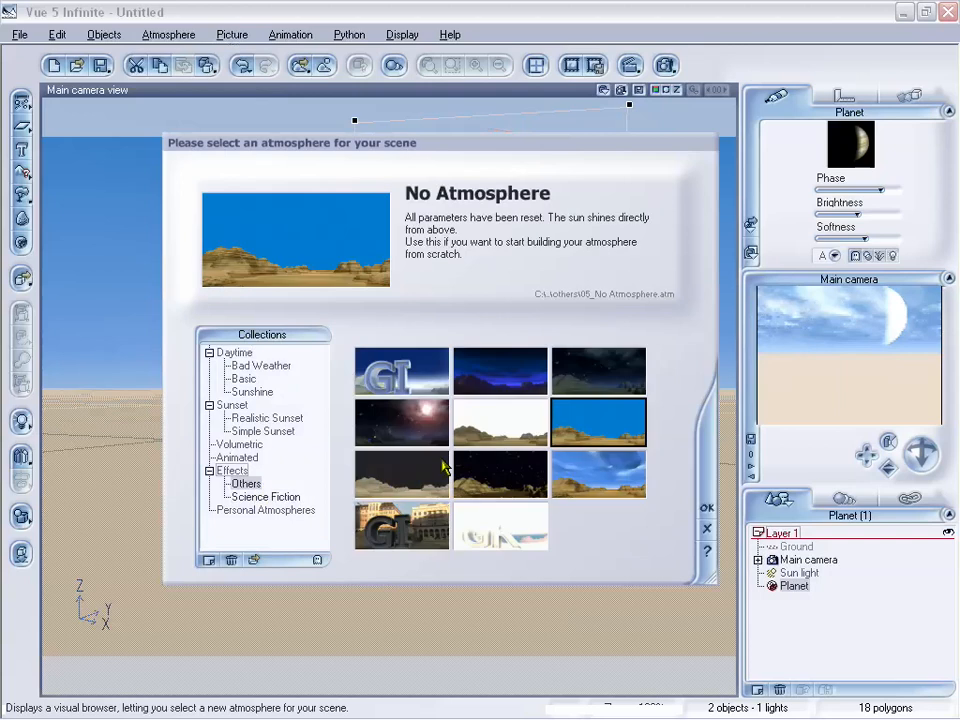
click(424, 414)
click(598, 375)
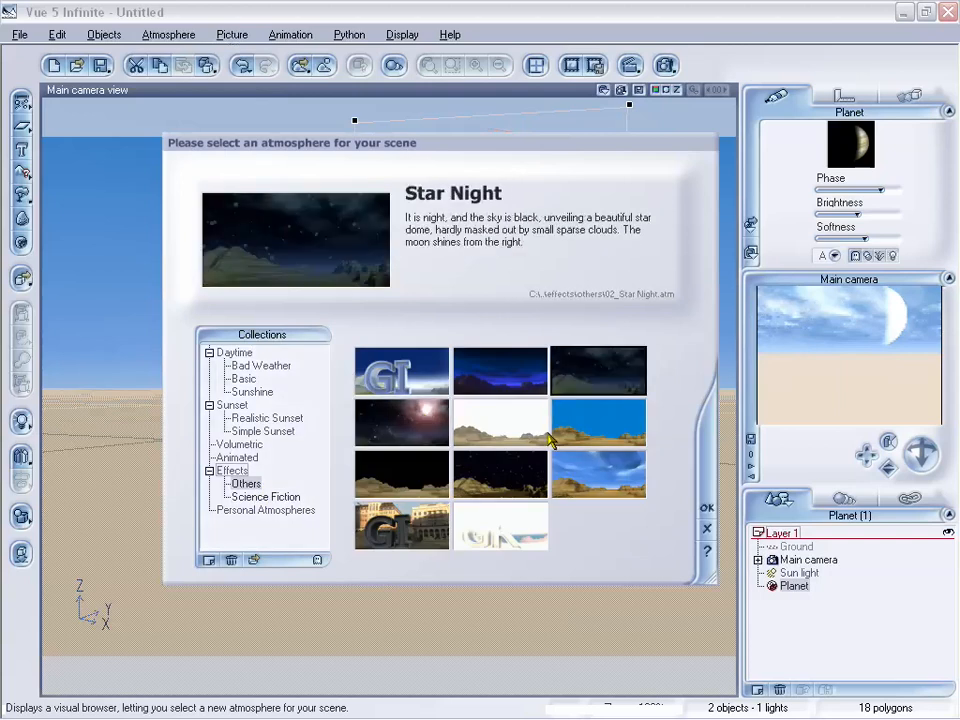
click(514, 486)
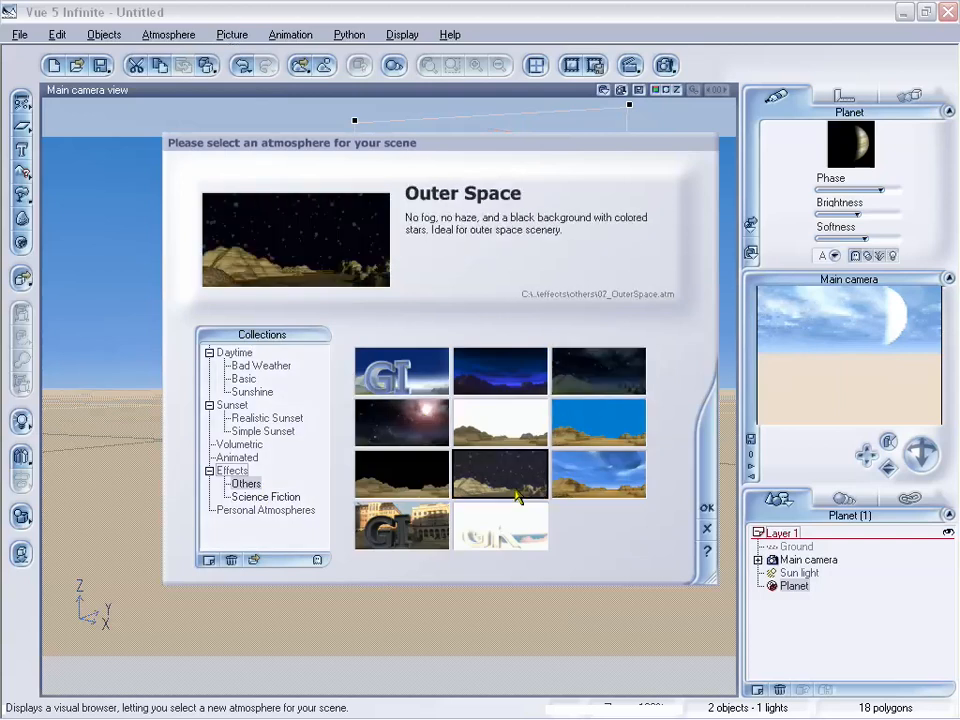
click(706, 510)
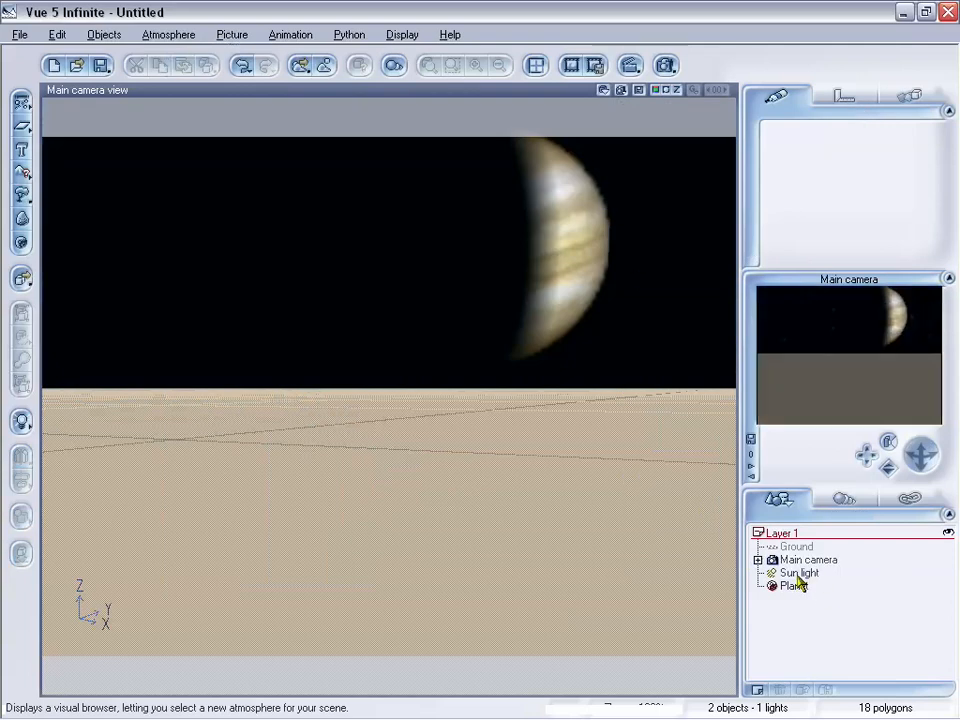
- Delete the ground plane from the scene
click(797, 547)
key(Delete)
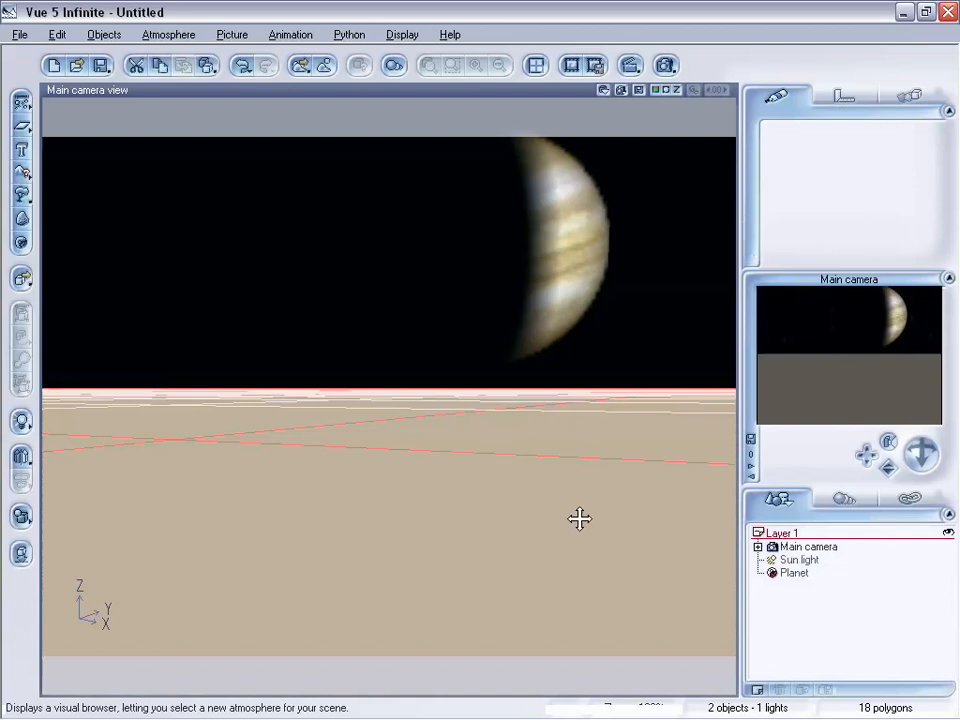
drag(921, 455, 915, 393)
- Enlarge the planet to nearly fill the camera view's height, and adjust its phase until almost the whole disc is lit
click(521, 381)
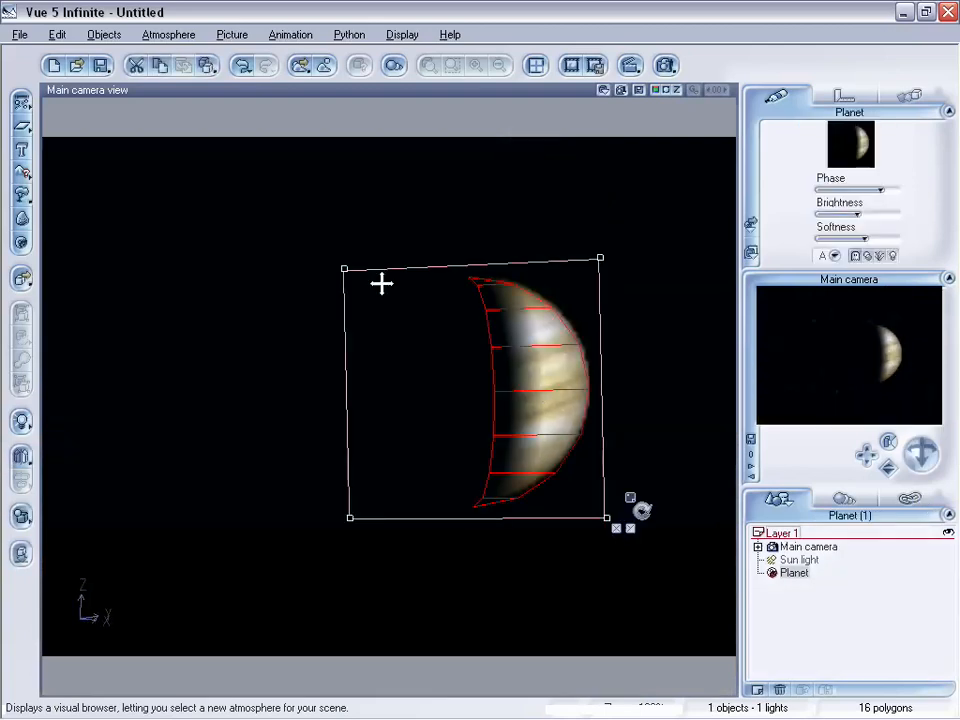
drag(347, 270, 165, 165)
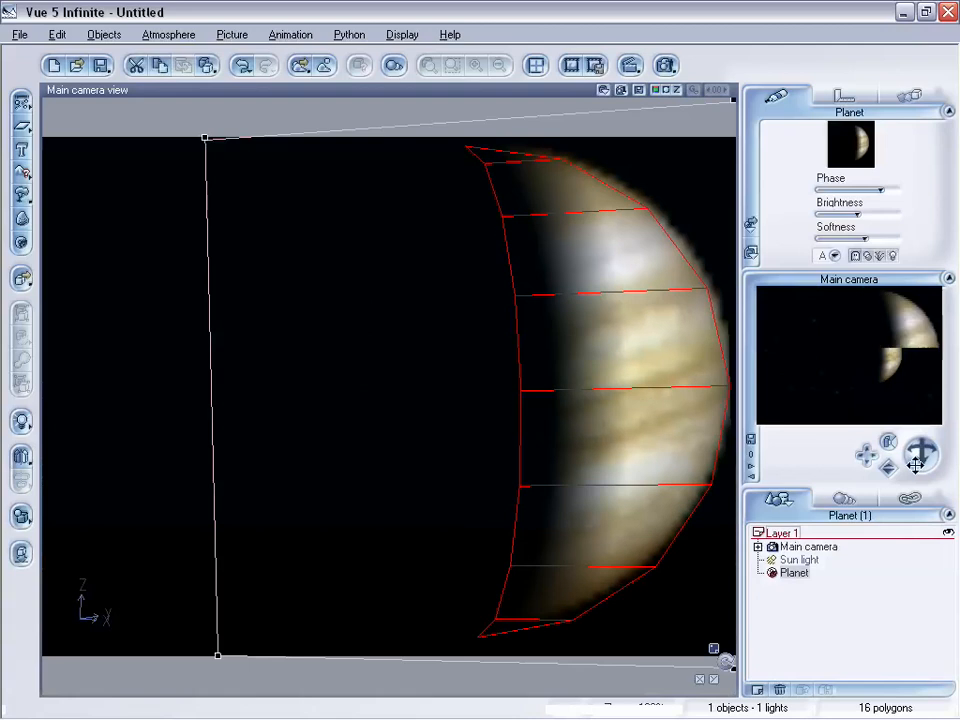
drag(919, 457, 944, 450)
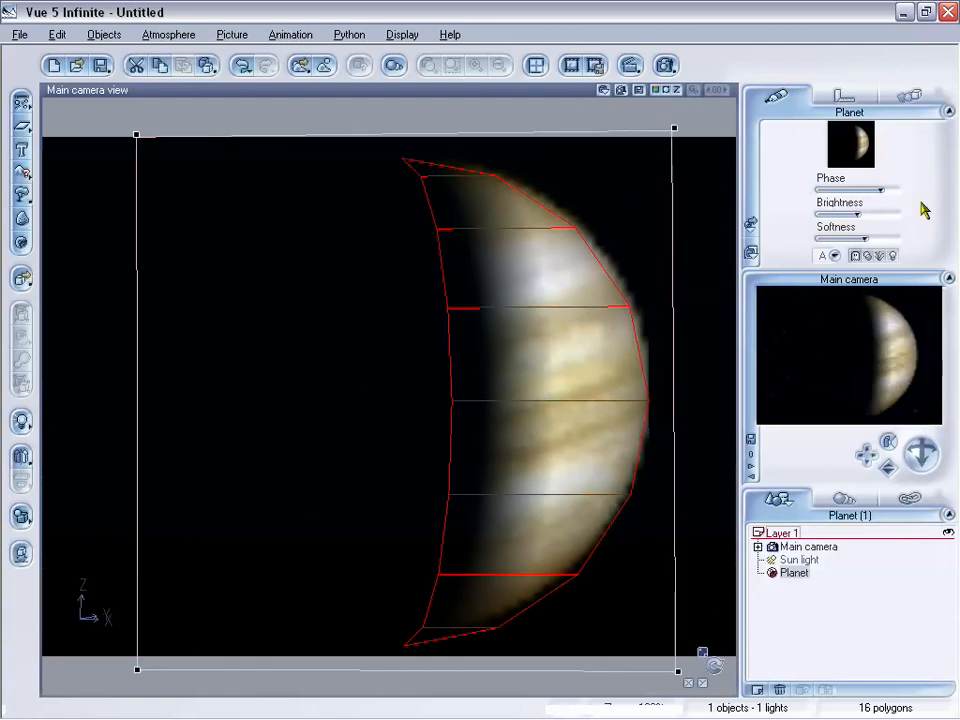
drag(880, 189, 860, 240)
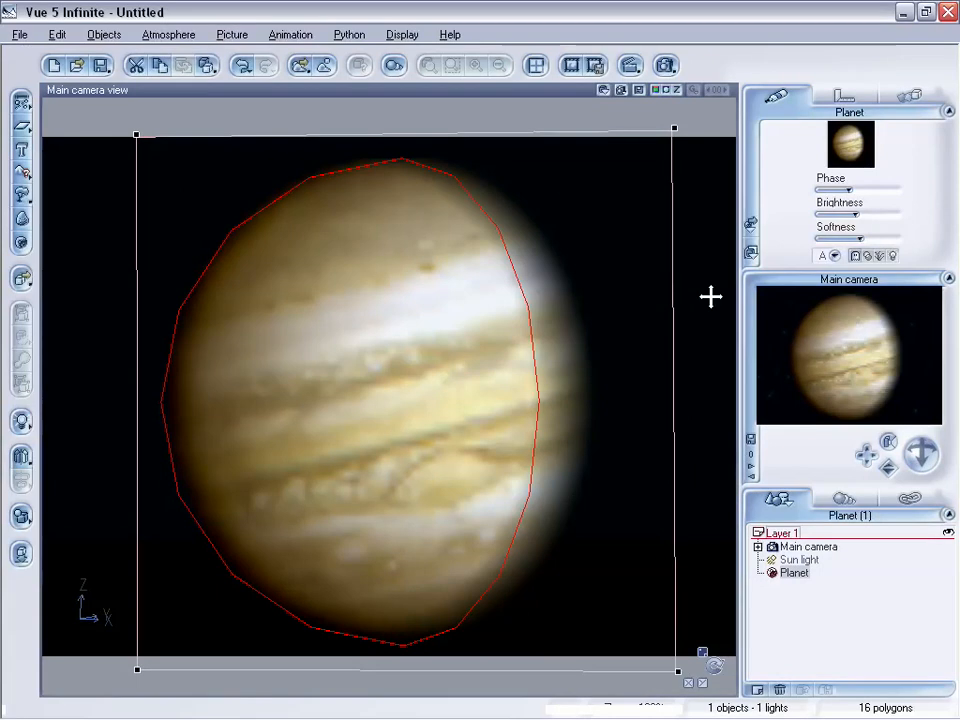
- Change the planet type to Saturn to show its rings
click(750, 223)
click(781, 349)
right_click(797, 366)
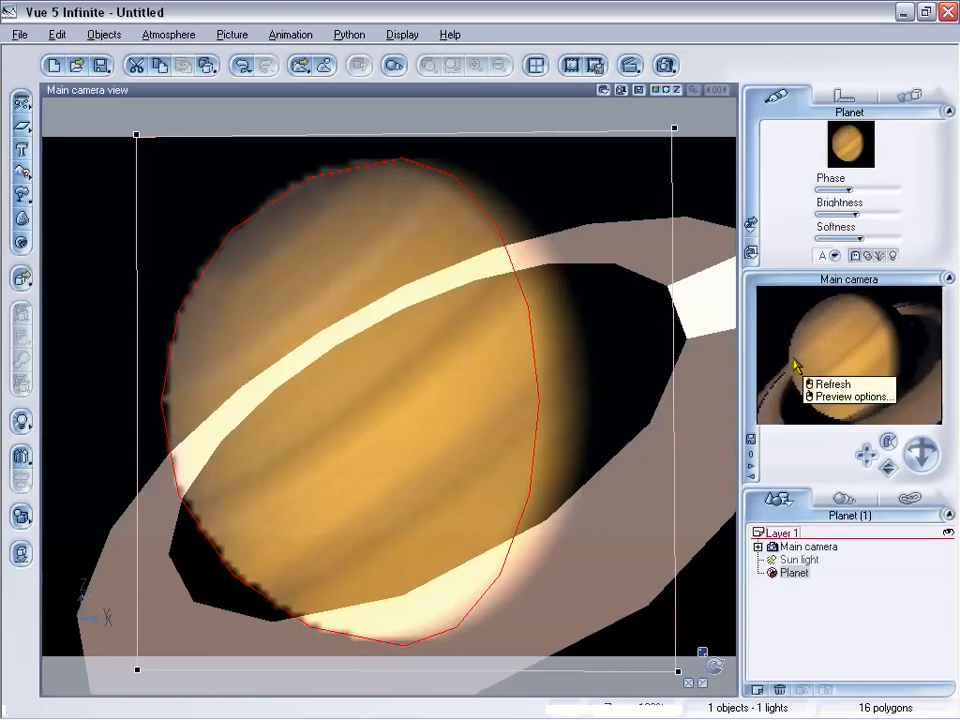
click(820, 377)
- Change the planet type to Neptune
click(750, 223)
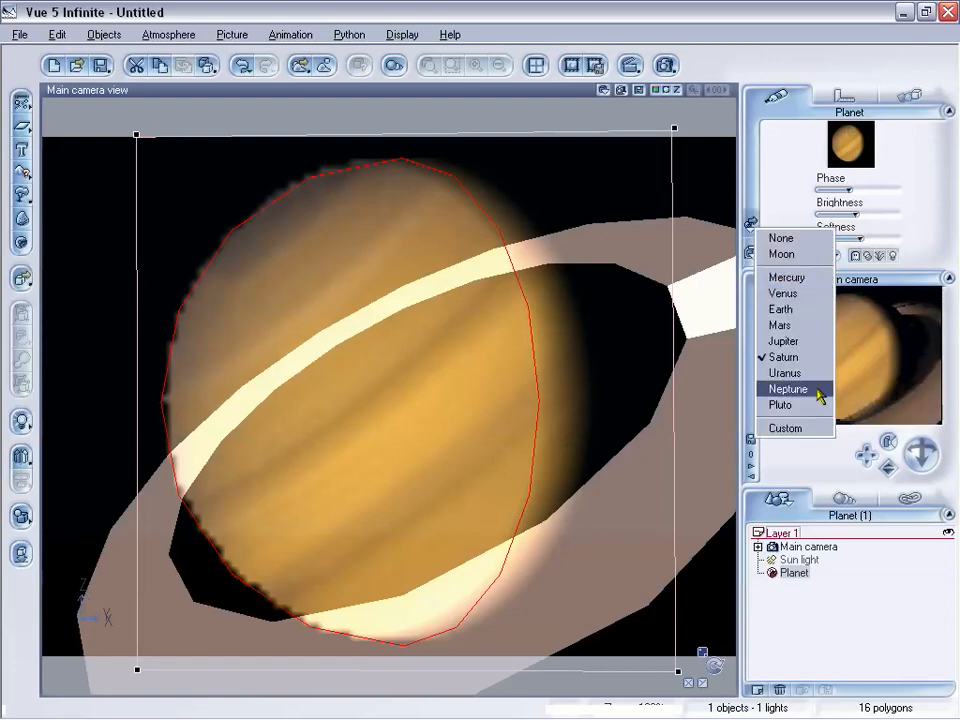
click(816, 394)
right_click(816, 392)
right_click(802, 414)
click(754, 231)
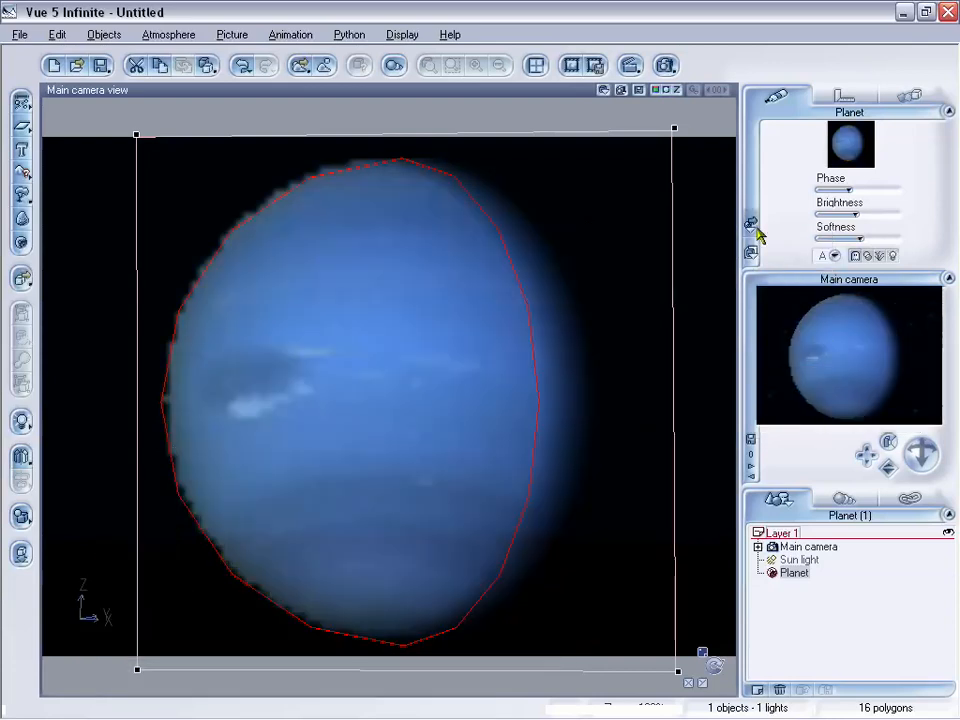
- Change the planet type to Pluto
click(750, 223)
click(820, 403)
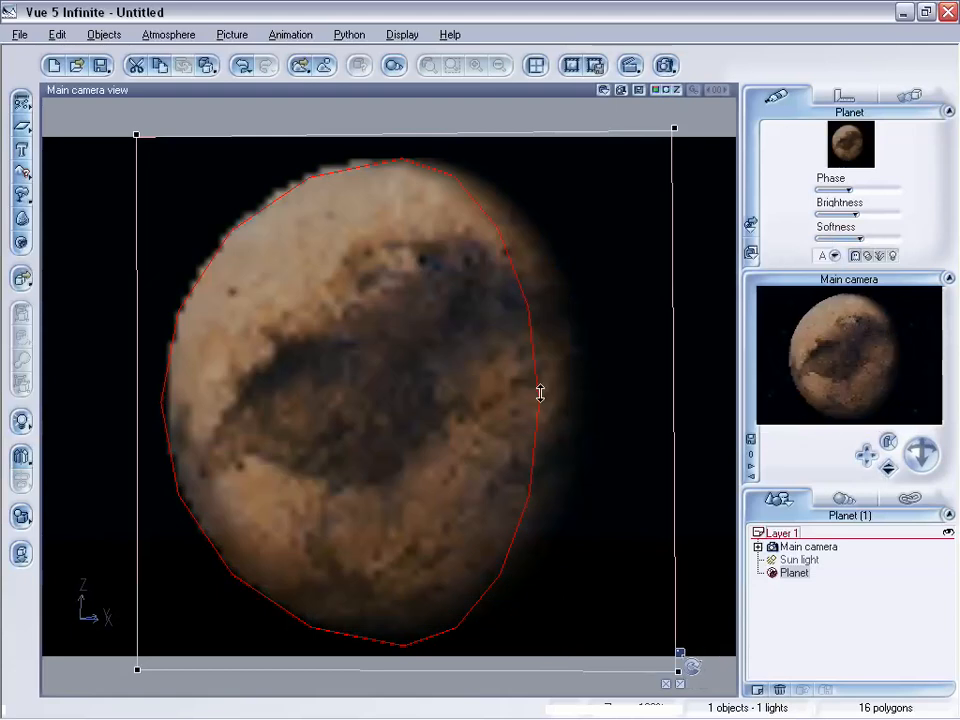
drag(914, 440, 917, 444)
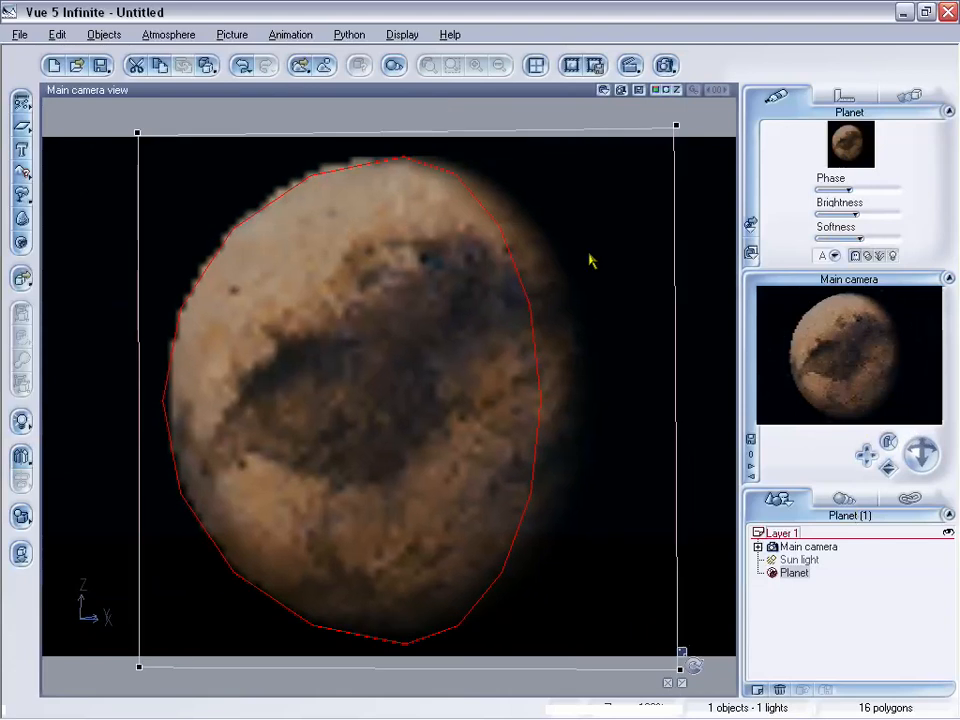
- Try the Mercury preset on the planet, and switch it to Moon
click(777, 246)
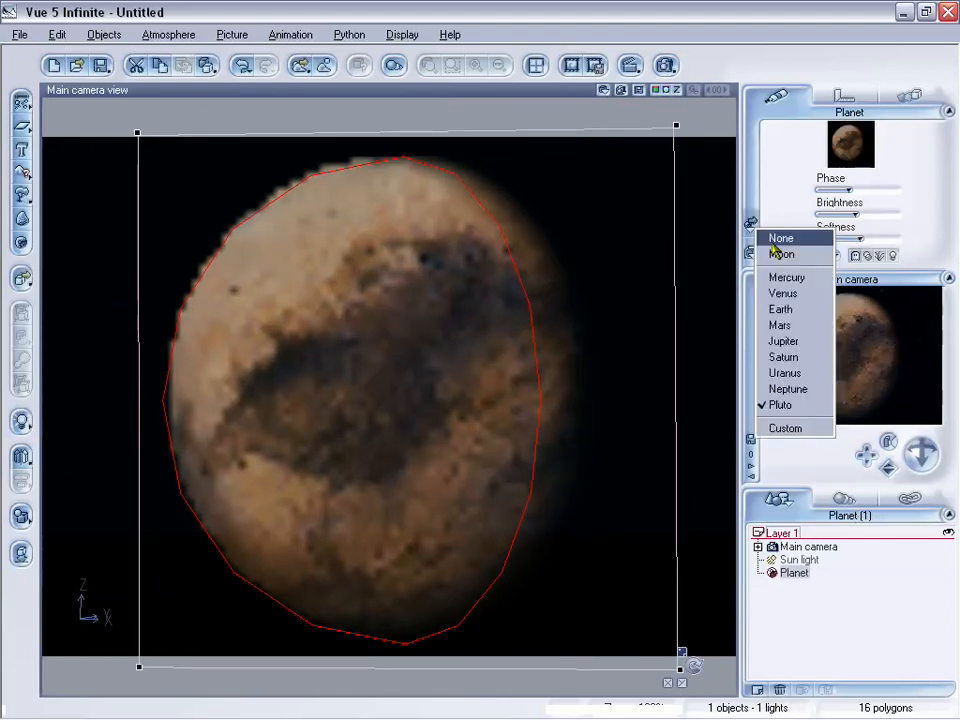
click(806, 278)
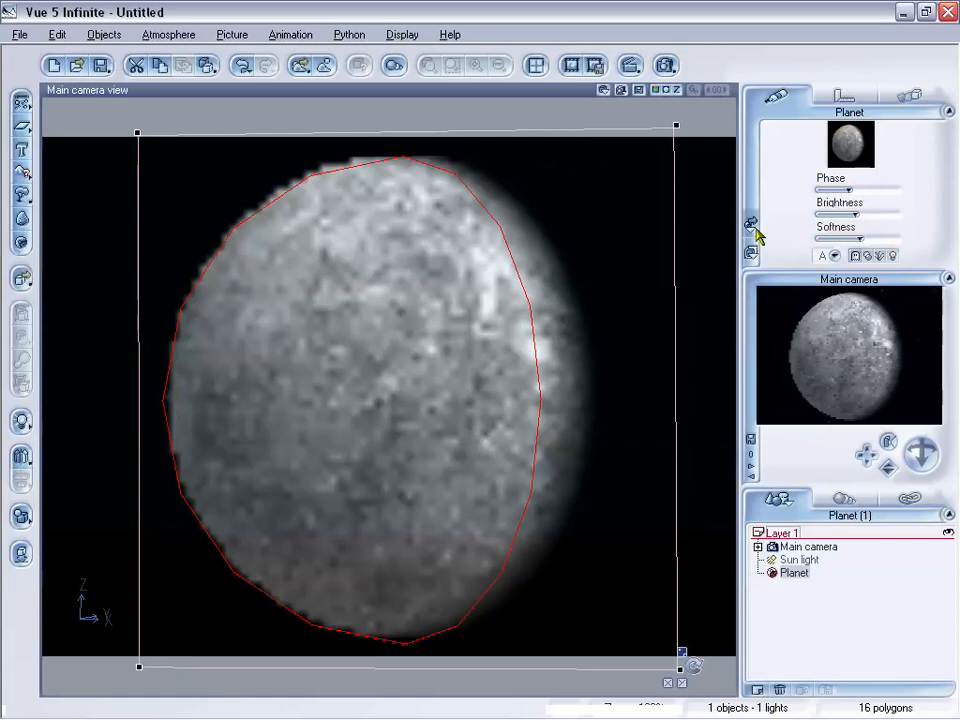
click(790, 248)
click(791, 255)
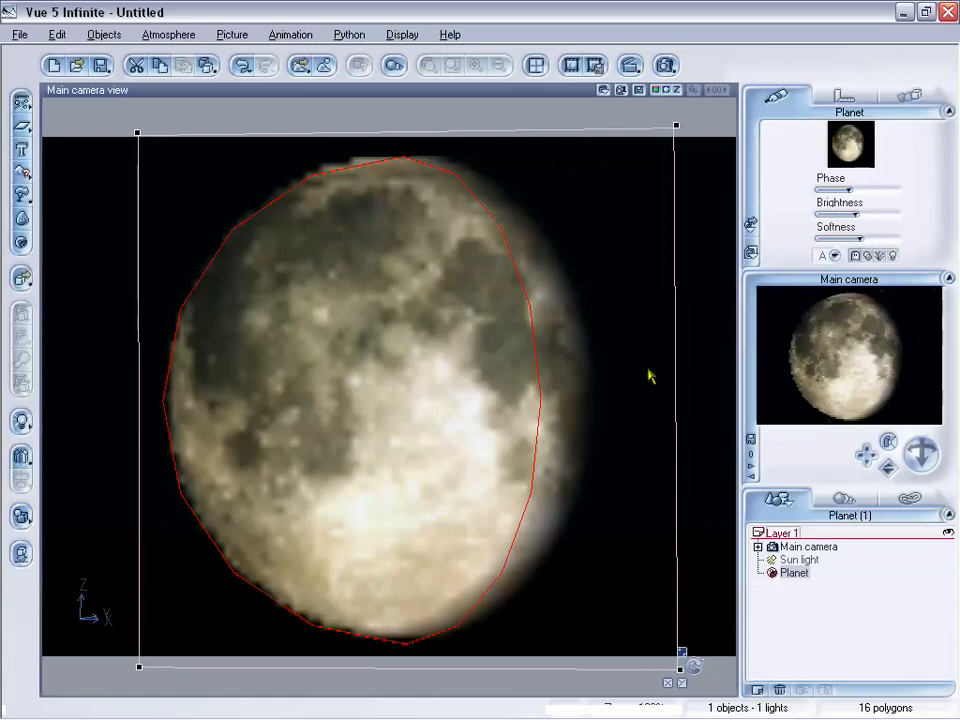
- Shrink the moon to a small disc in the upper part of the camera view and rotate it by about 42°
drag(520, 400, 585, 387)
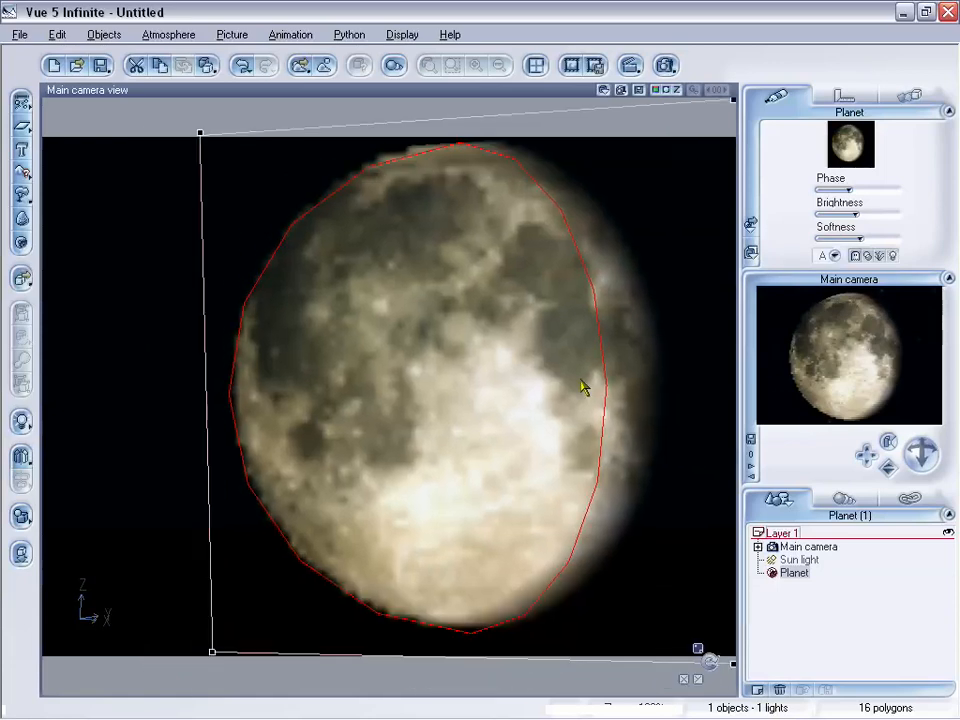
drag(200, 131, 473, 235)
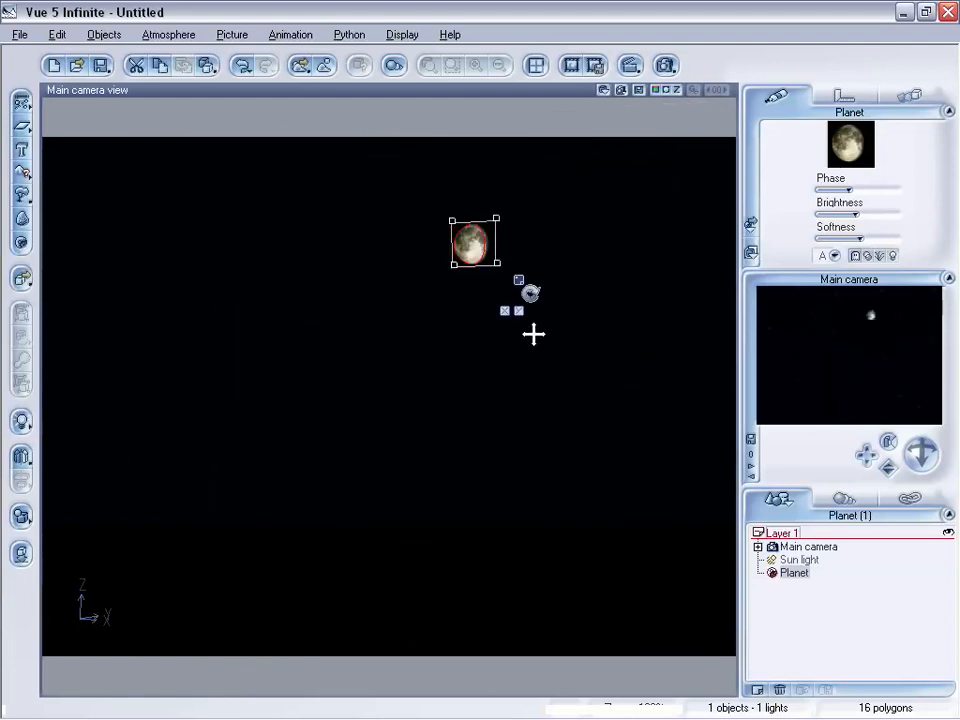
drag(530, 293, 620, 255)
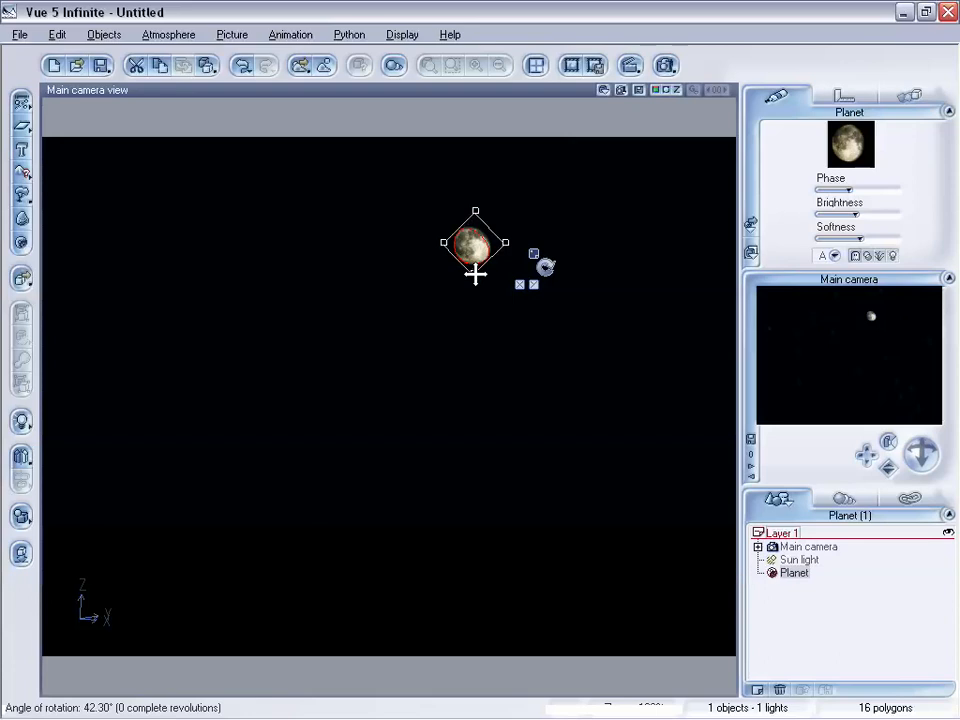
- Delete the planet from the scene
key(Delete)
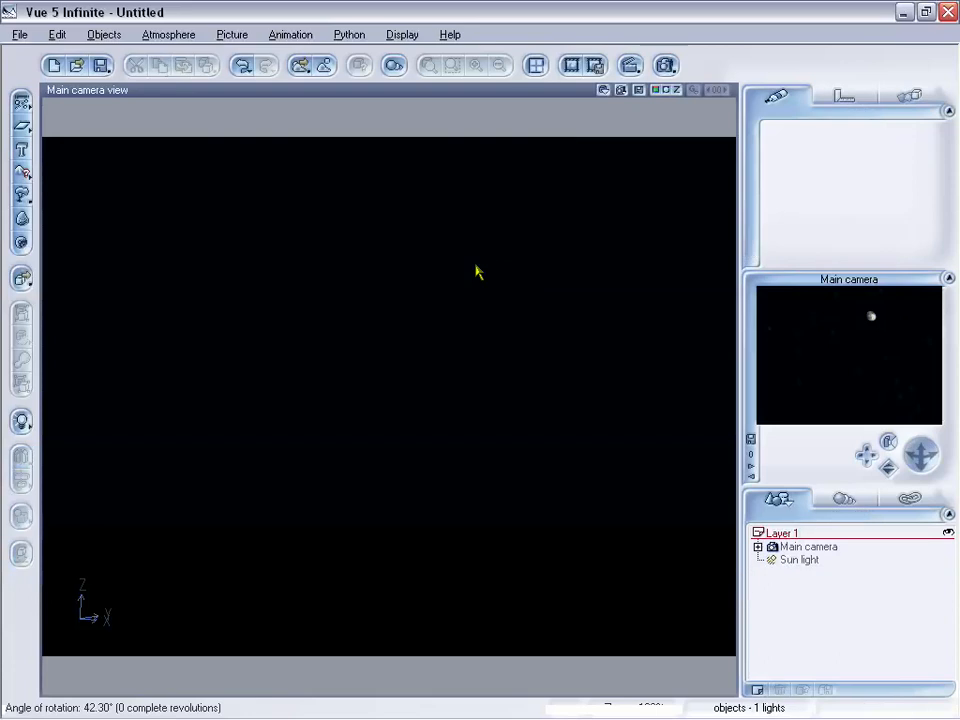